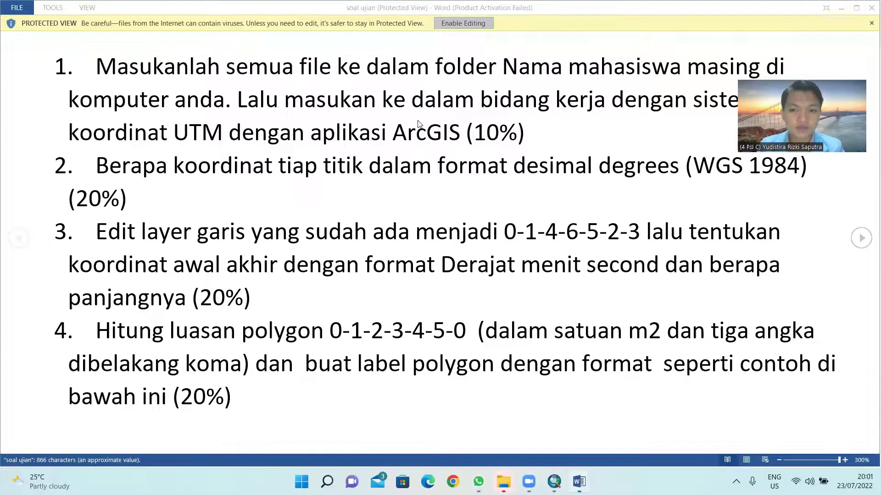
Step: Enable editing on the 'soal ujian' exam questions document
left_click(463, 23)
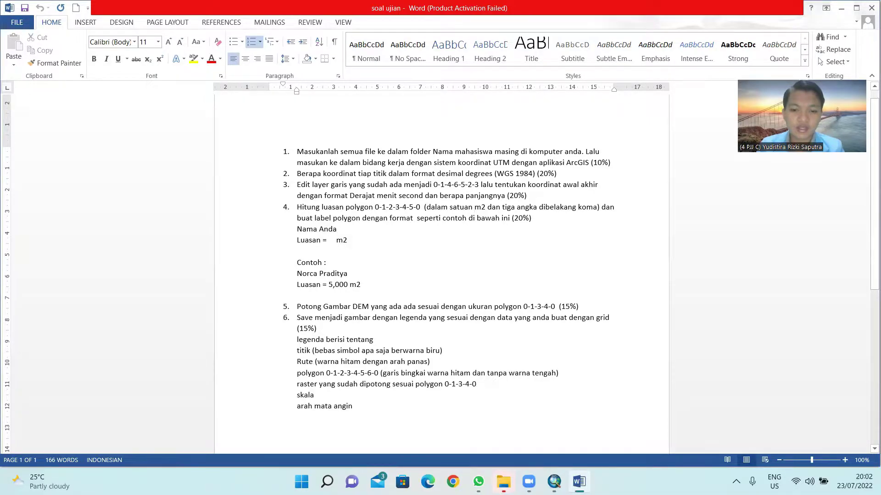
Step: In the soal folder, create a new folder named with the student's full name
mouse_move(495, 478)
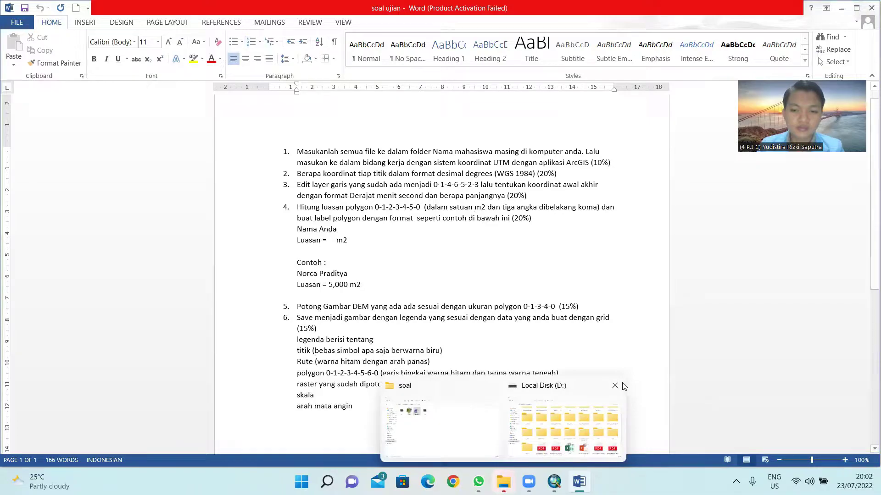
left_click(616, 386)
left_click(500, 399)
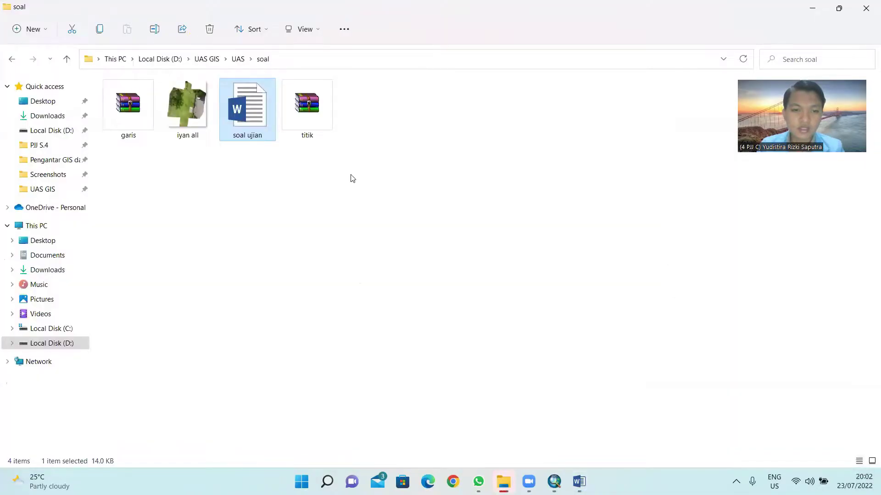
right_click(364, 132)
mouse_move(401, 225)
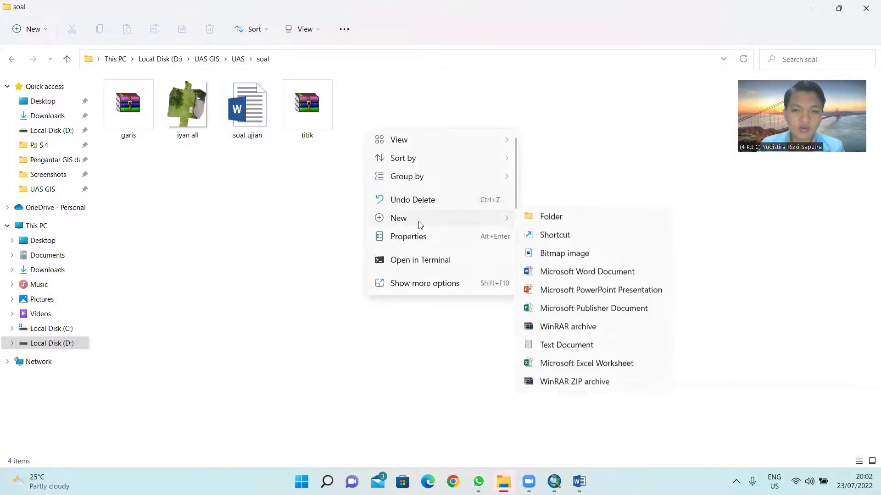
left_click(556, 226)
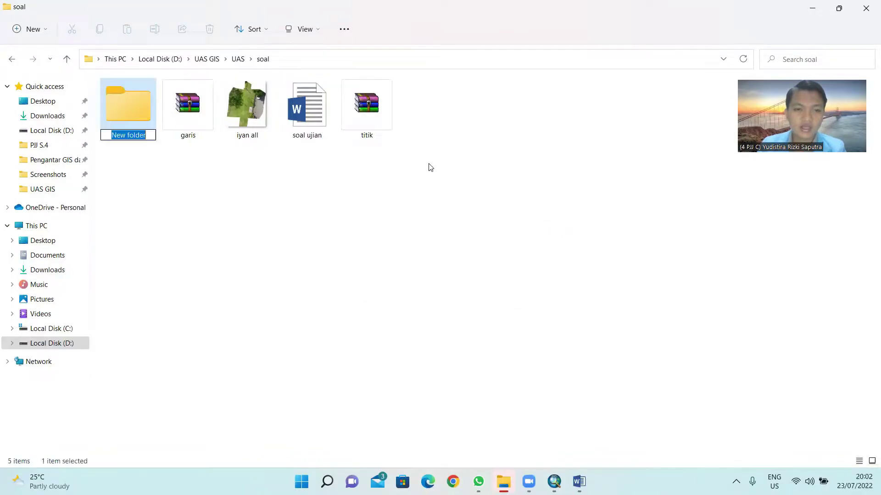
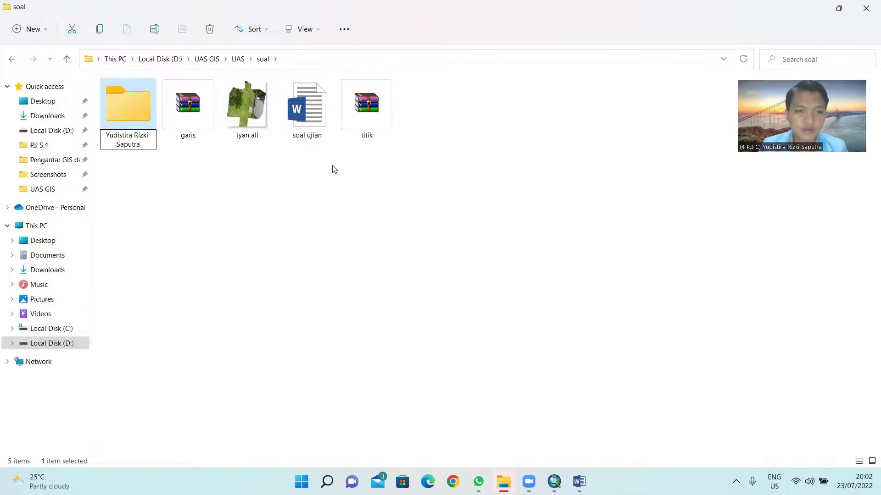
left_click(311, 172)
Step: Move garis, titik and iyan all into the new folder and dismiss the file-in-use warning
left_click(183, 110)
left_click(366, 110, "ctrl")
left_click(187, 110, "shift")
left_click_drag(187, 110, 137, 119)
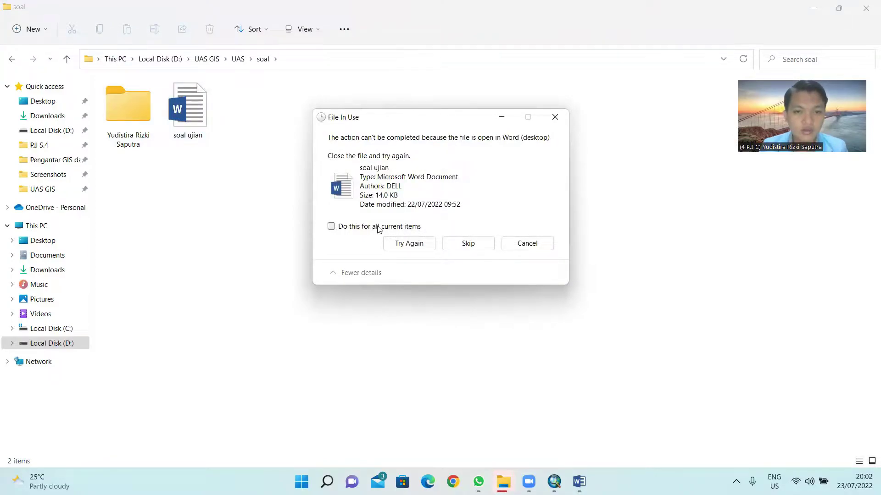
left_click(555, 117)
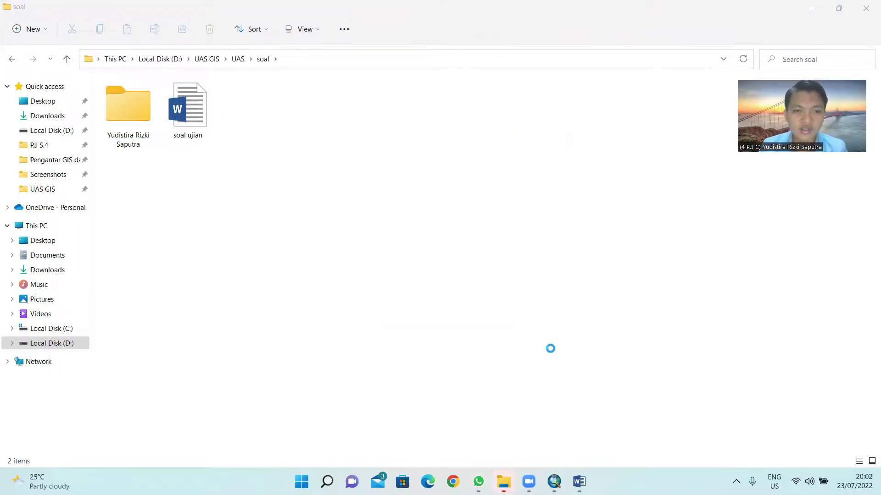
mouse_move(579, 482)
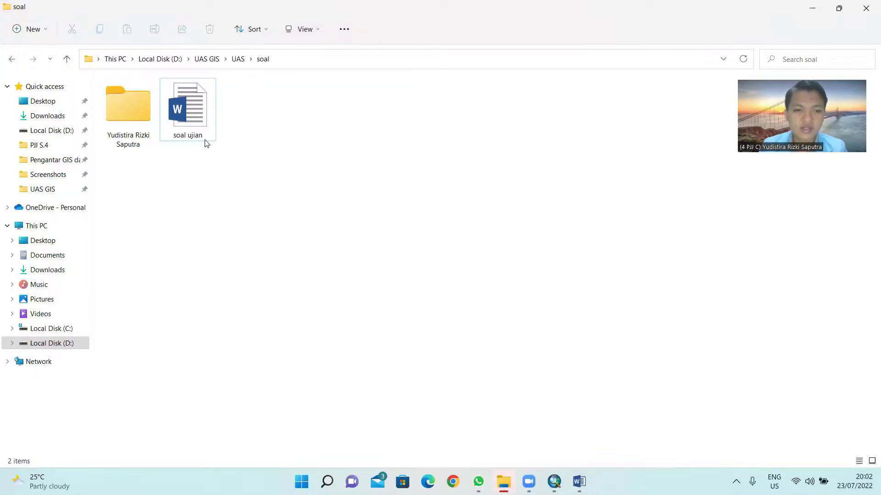
Step: Open the student's folder and extract the garis archive there with Extract Here
double_click(135, 103)
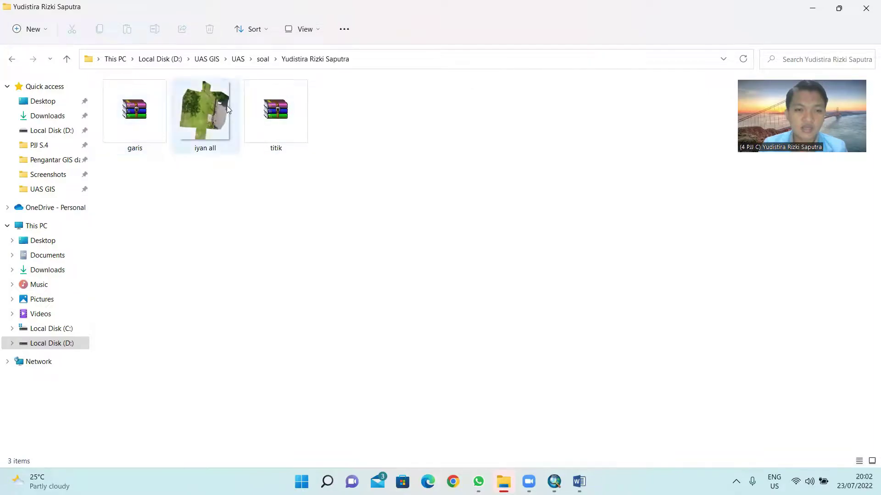
left_click(149, 96)
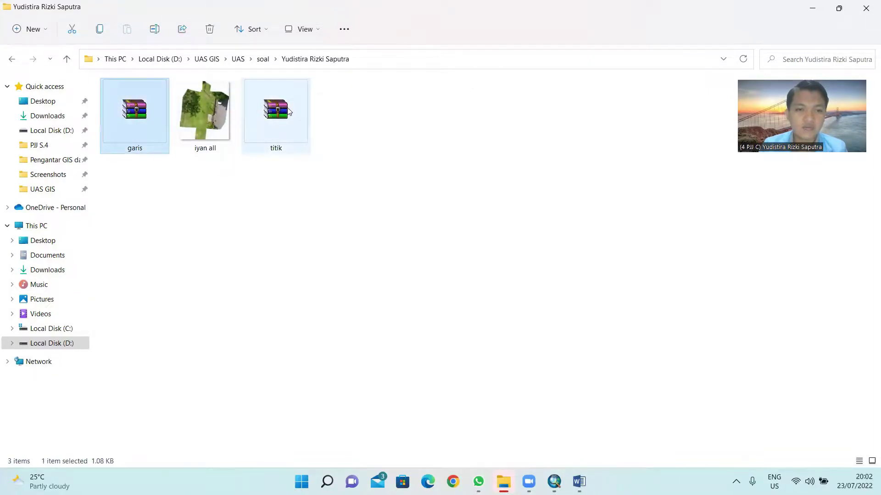
right_click(135, 132)
left_click(187, 308)
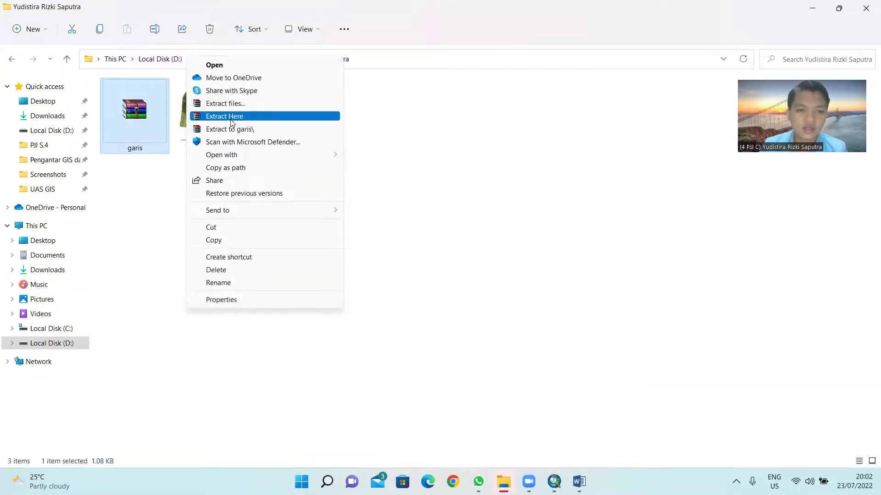
left_click(231, 119)
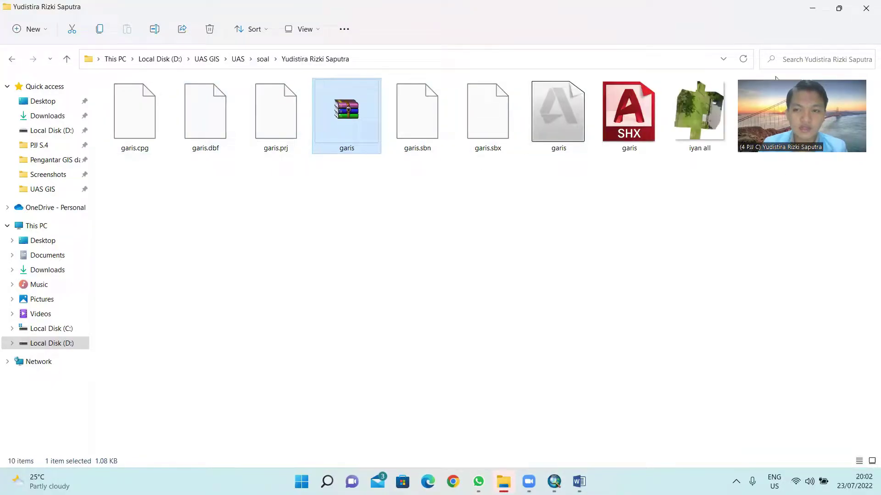
Step: Extract the titik archive into the same folder
right_click(765, 122)
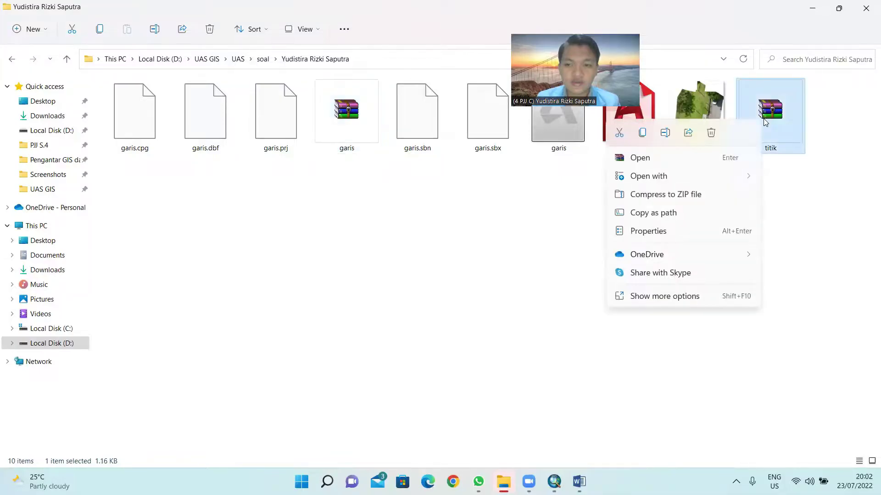
left_click(670, 296)
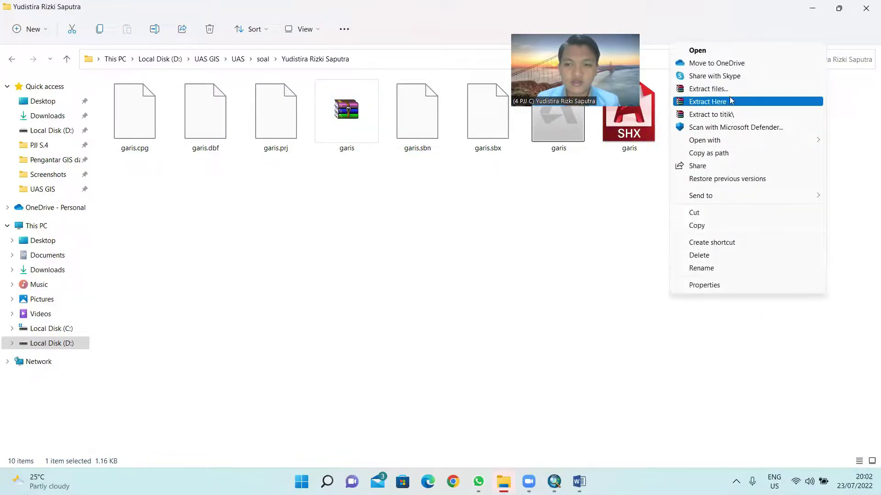
left_click(731, 101)
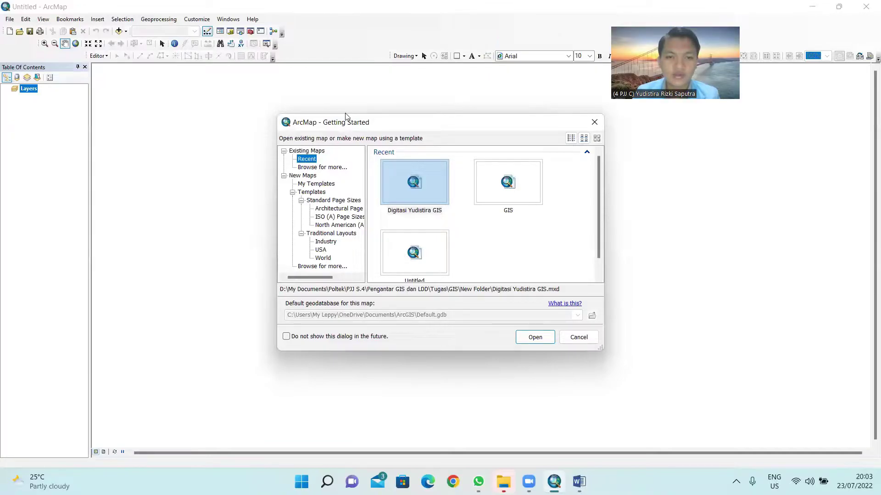
Step: Dismiss Getting Started for a blank map and browse Add Data to D:\UAS GIS
left_click_drag(418, 122, 345, 114)
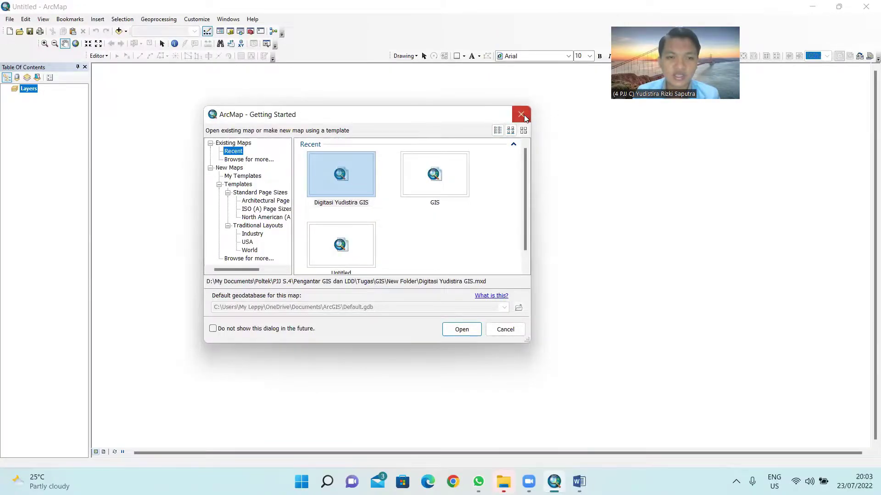
left_click(522, 115)
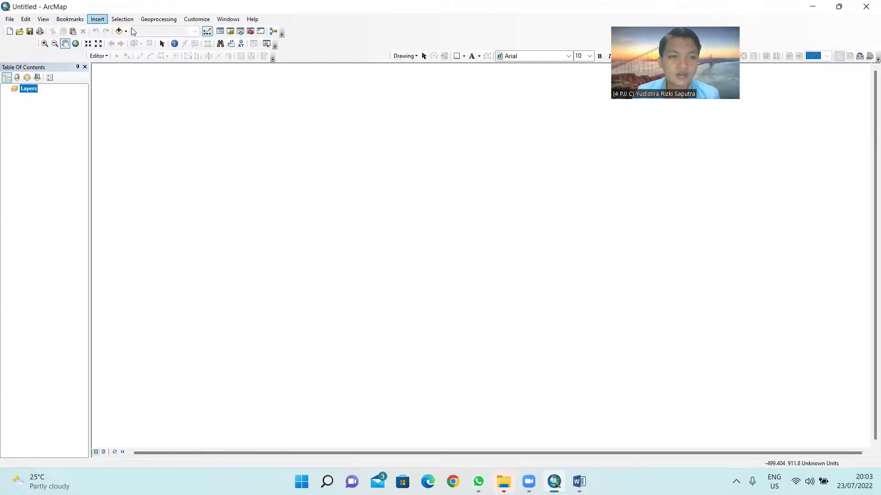
left_click(118, 34)
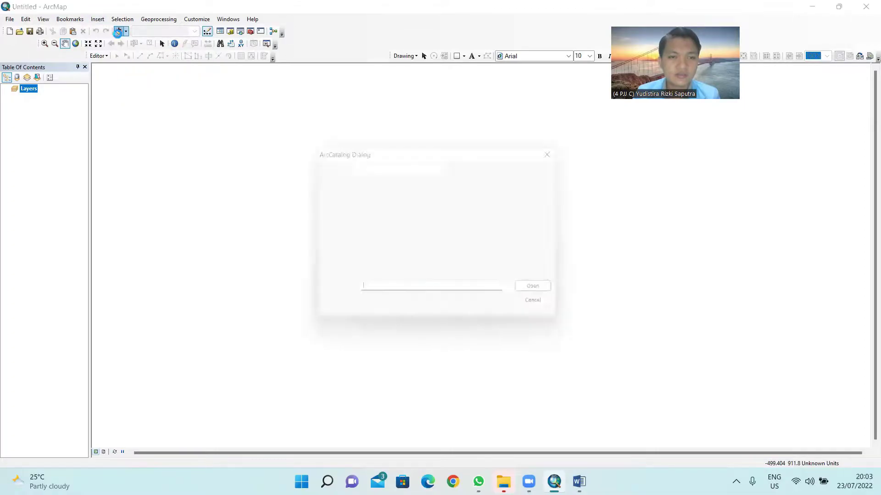
left_click(437, 166)
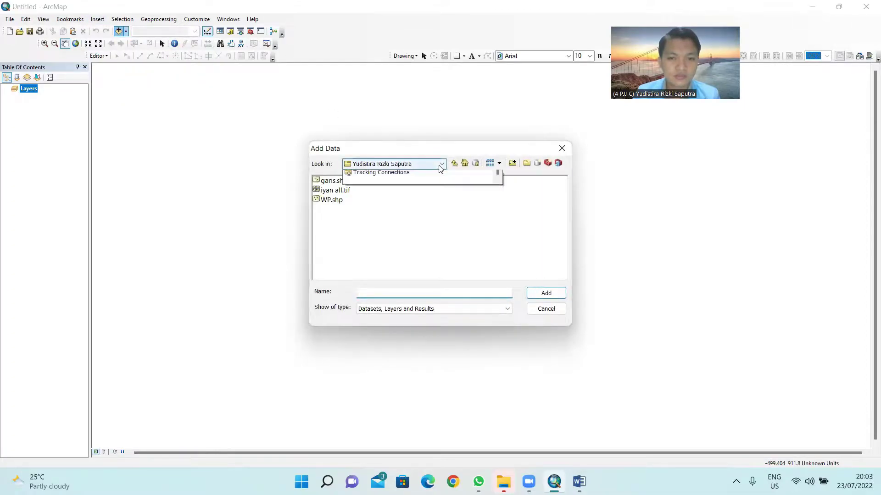
left_click(410, 171)
scroll(493, 261, "down", 5)
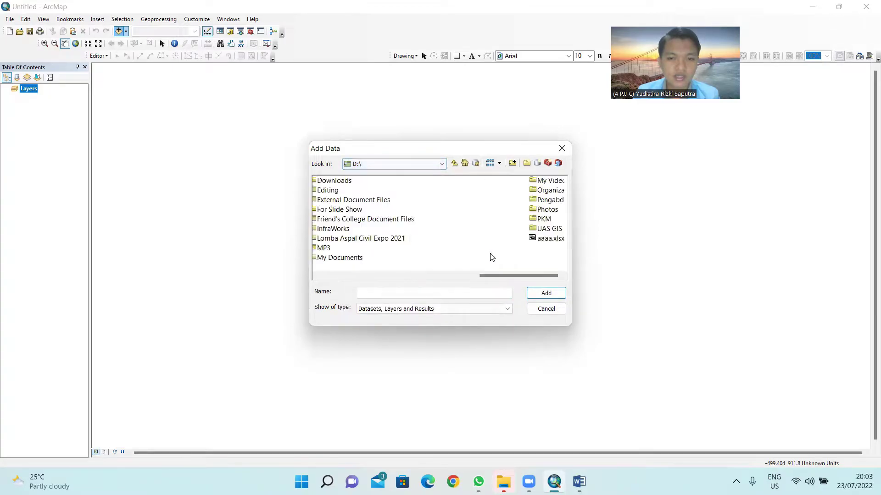
double_click(336, 230)
Step: Add garis.shp, WP and iyan all.tif from UAS\soal\student folder to the map
double_click(323, 190)
left_click(325, 182)
double_click(324, 182)
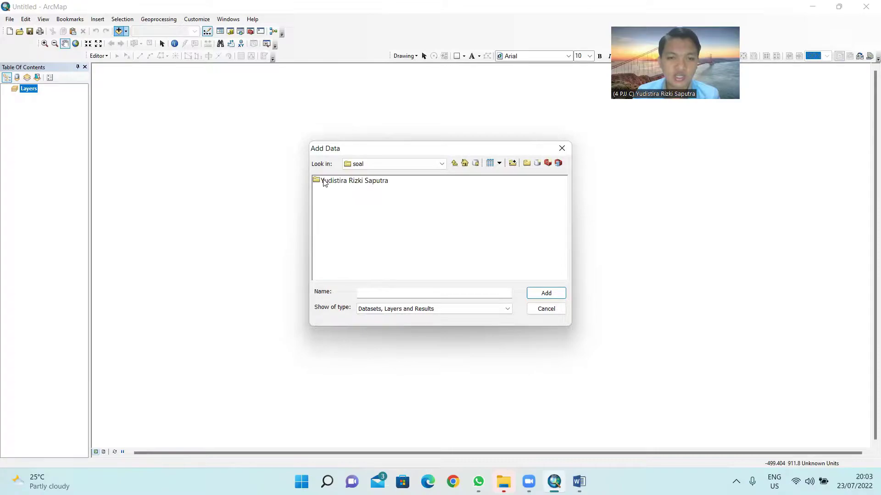
double_click(325, 182)
left_click(324, 182)
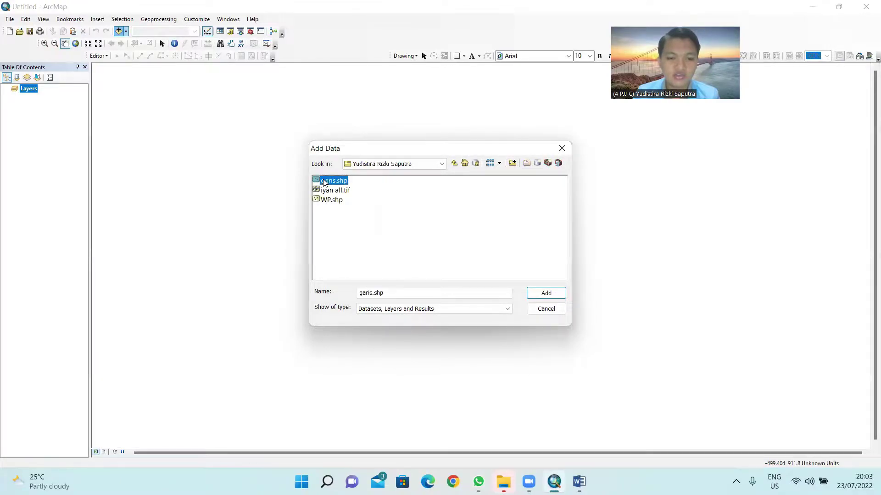
left_click(342, 204, "shift")
left_click(546, 293)
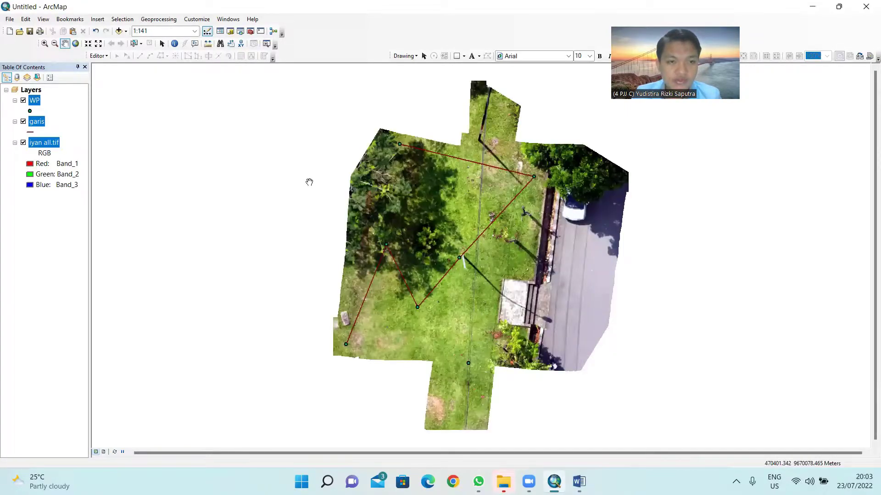
Step: Pan the map so the whole drone orthophoto is in view
left_click_drag(305, 183, 478, 257)
left_click_drag(581, 253, 380, 189)
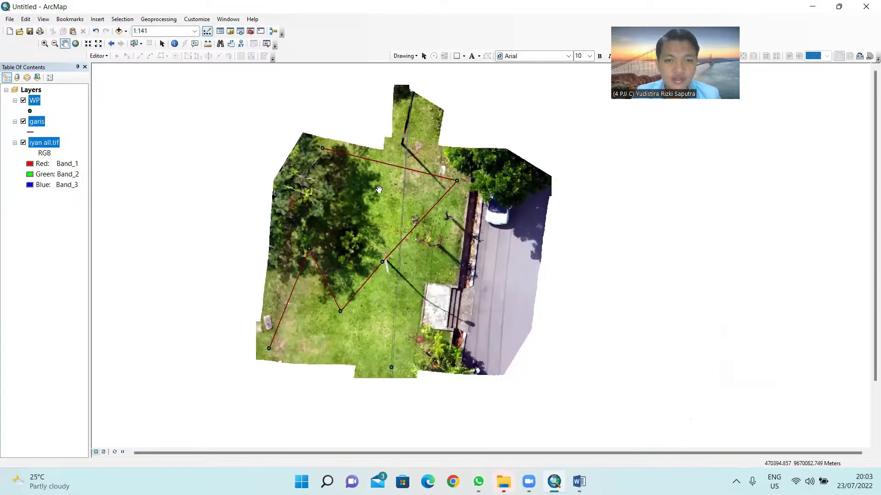
key("super")
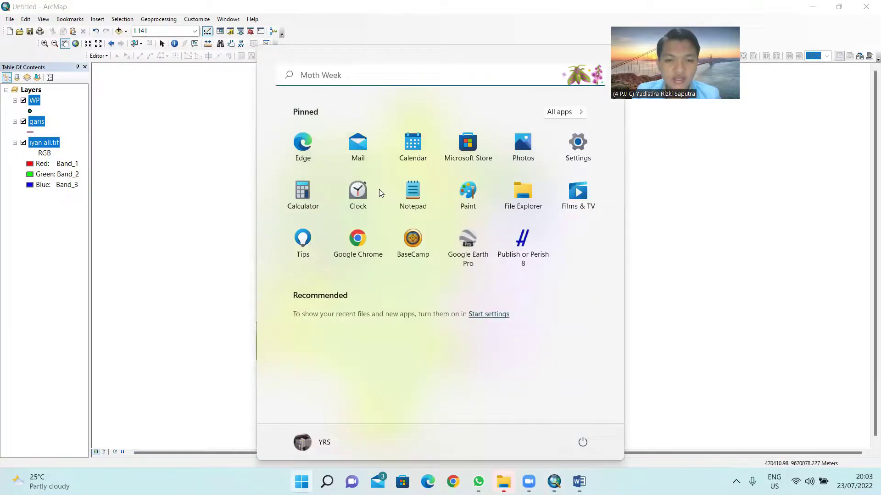
left_click(741, 278)
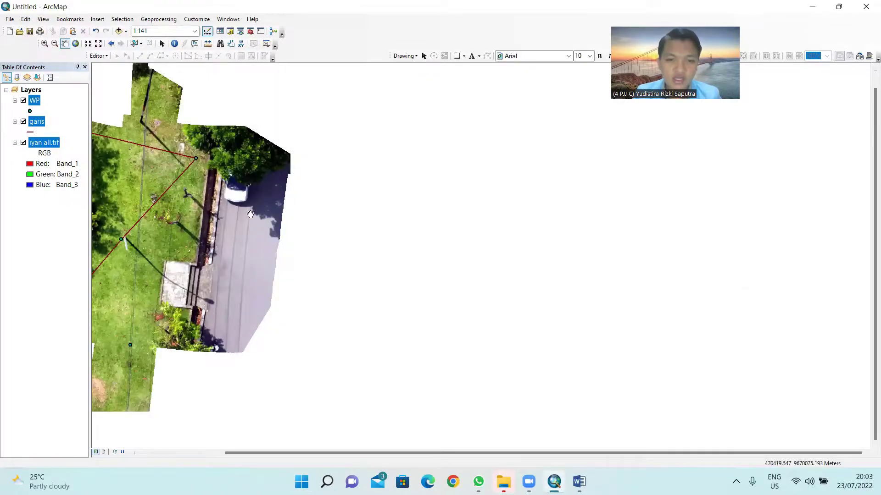
left_click_drag(333, 217, 439, 230)
Step: Snap ArcMap to the left half with the Word exam questions beside it
key("super+Left")
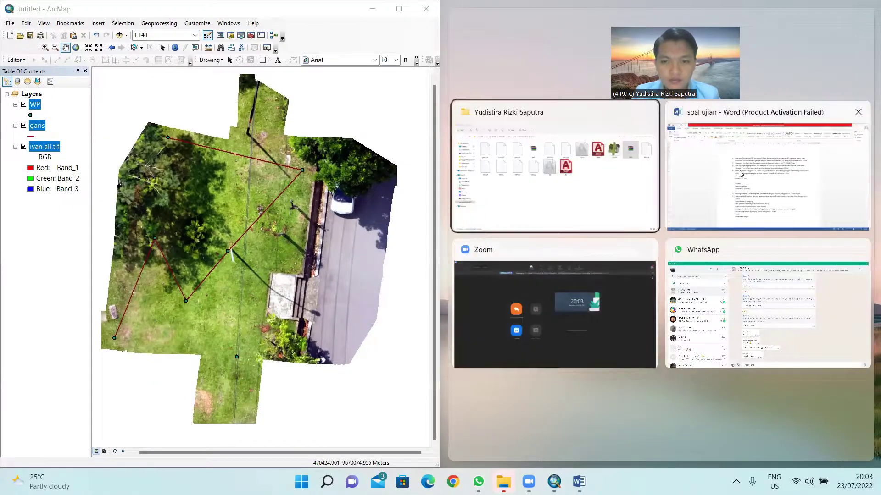
left_click(739, 173)
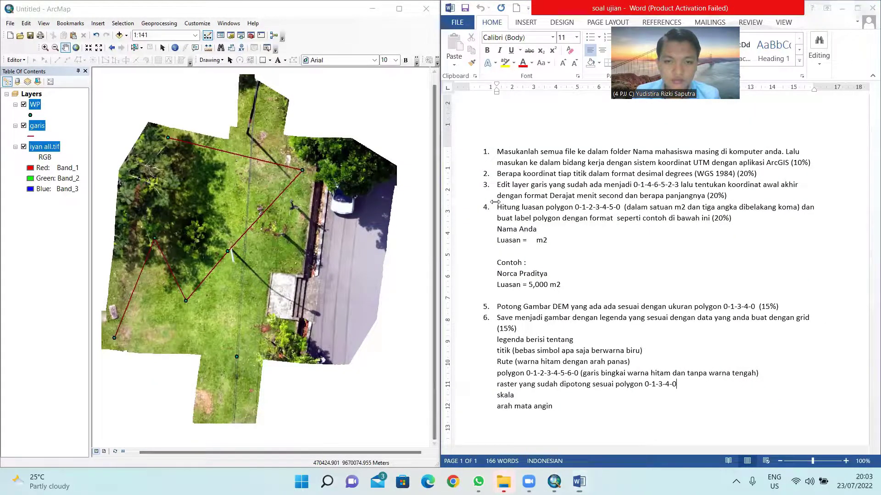
left_click(757, 228)
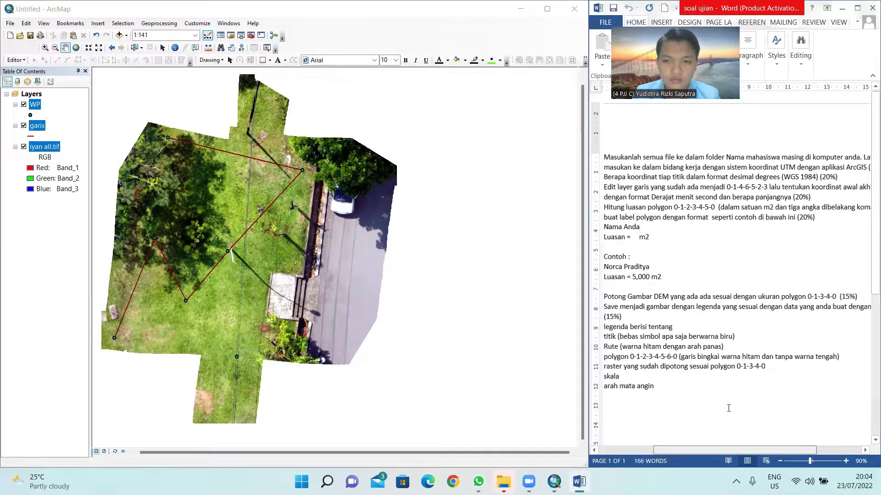
scroll(726, 315, "down", 1)
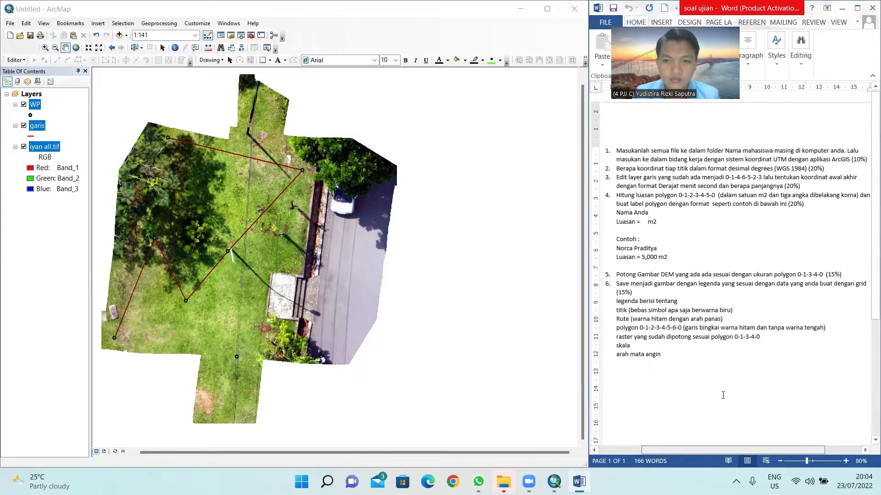
left_click(37, 105)
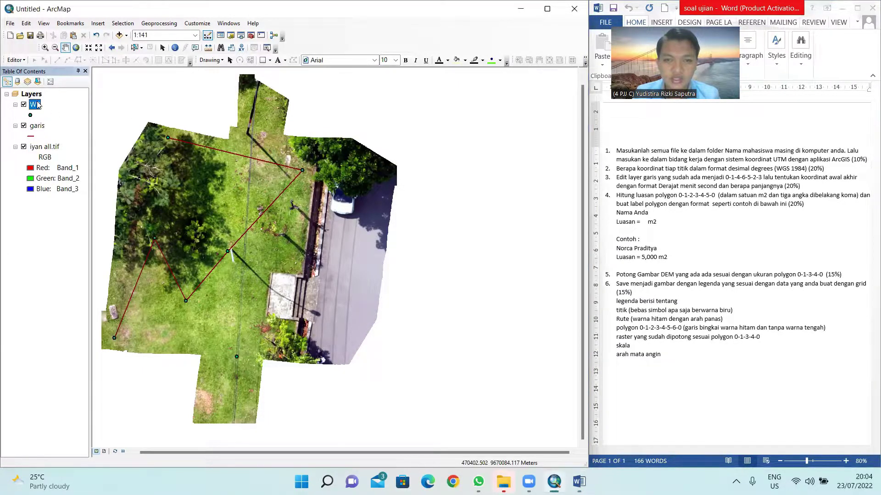
right_click(37, 104)
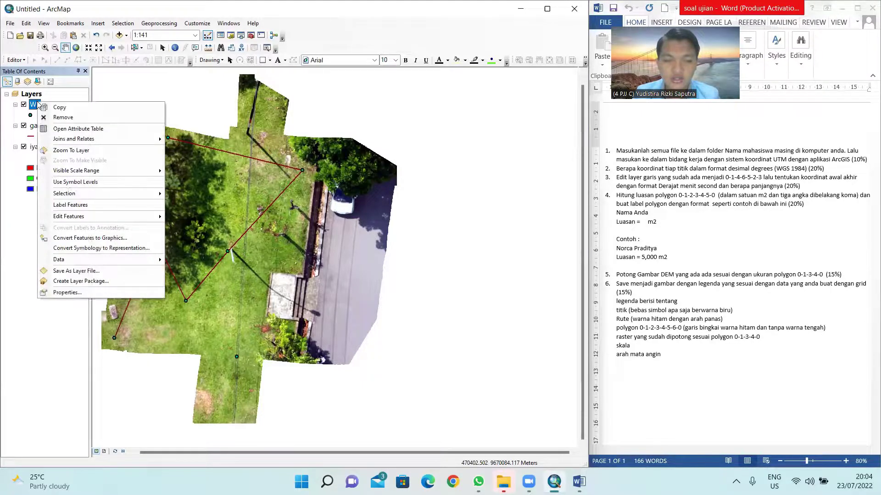
left_click(67, 292)
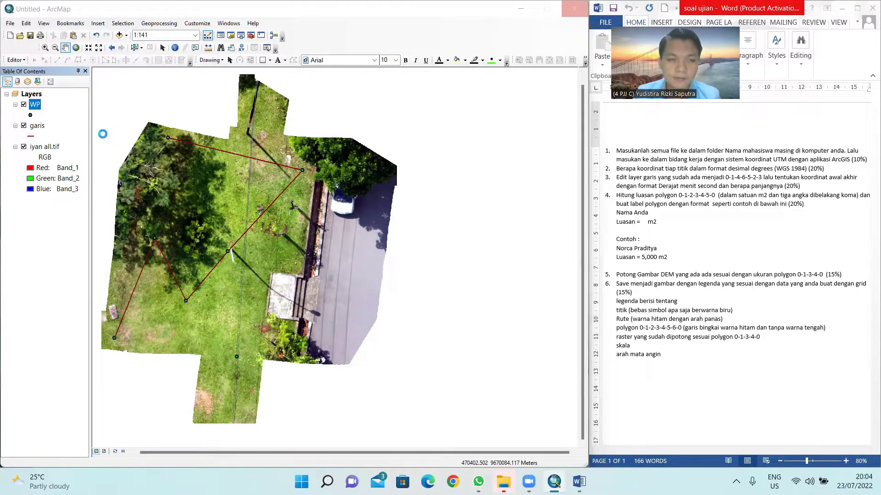
left_click(345, 121)
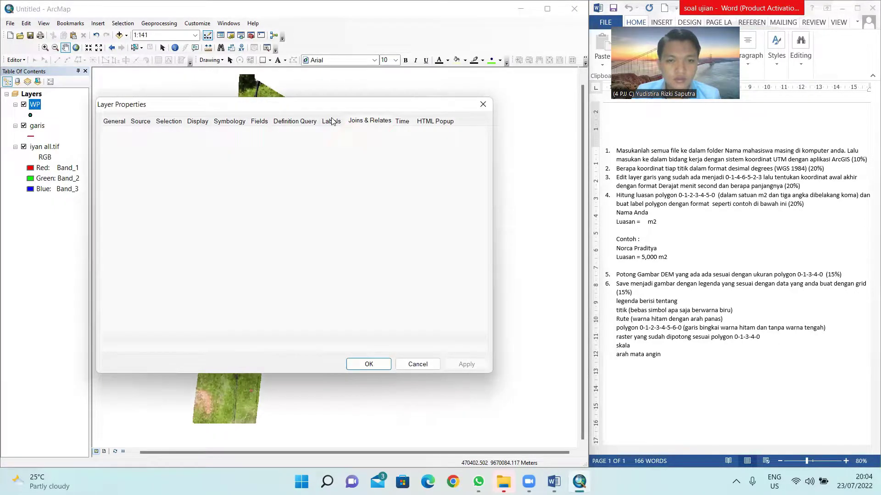
left_click(331, 121)
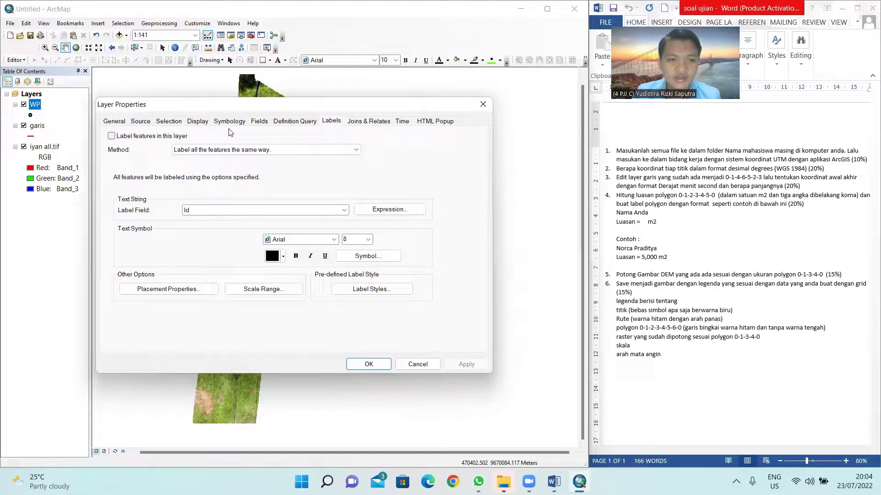
left_click(114, 121)
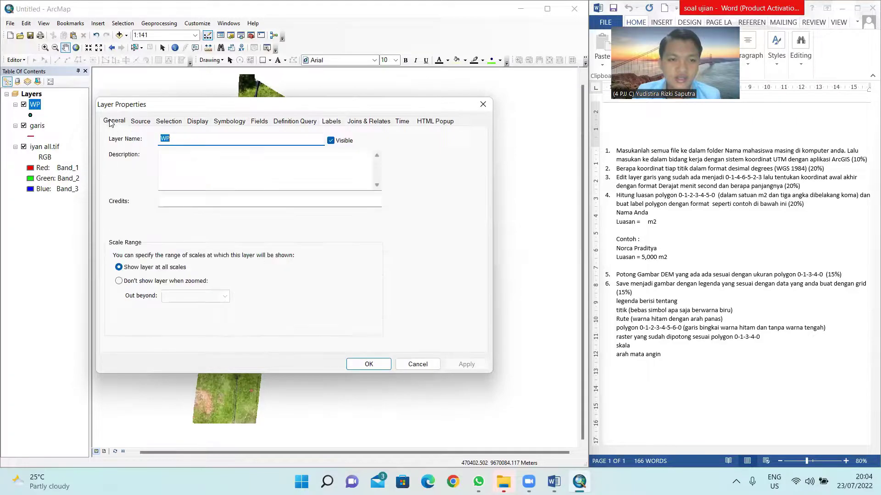
left_click(143, 121)
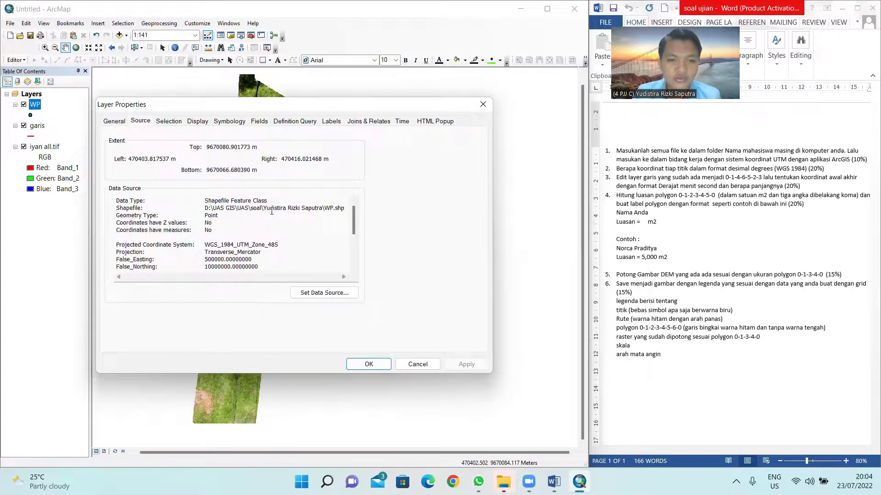
left_click_drag(264, 208, 316, 211)
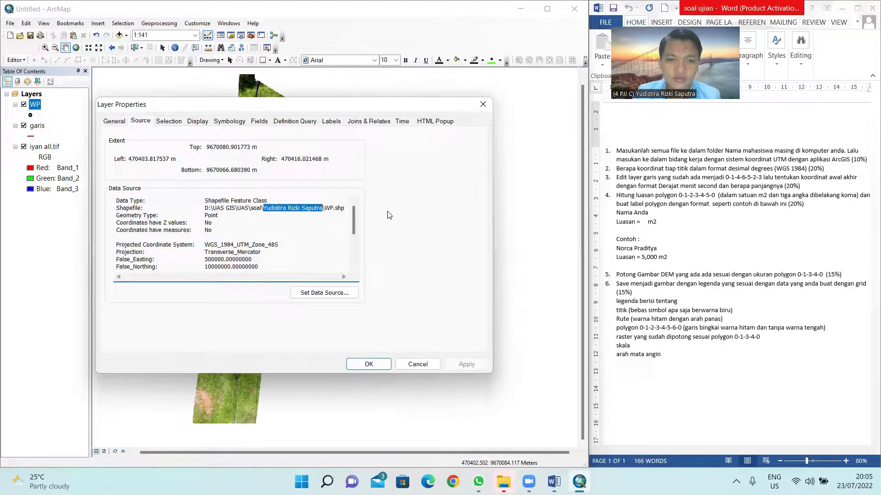
left_click(368, 363)
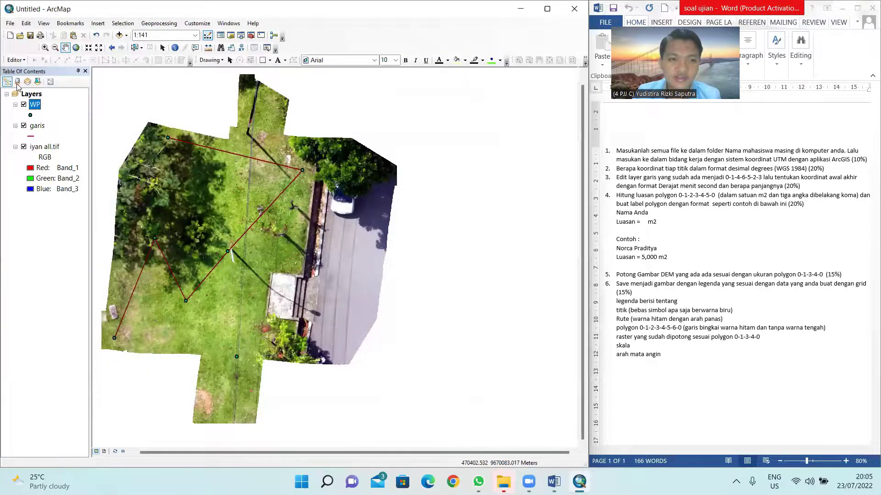
Step: In the Layers data frame properties, browse Projected > UTM > WGS 1984 coordinate systems
right_click(30, 94)
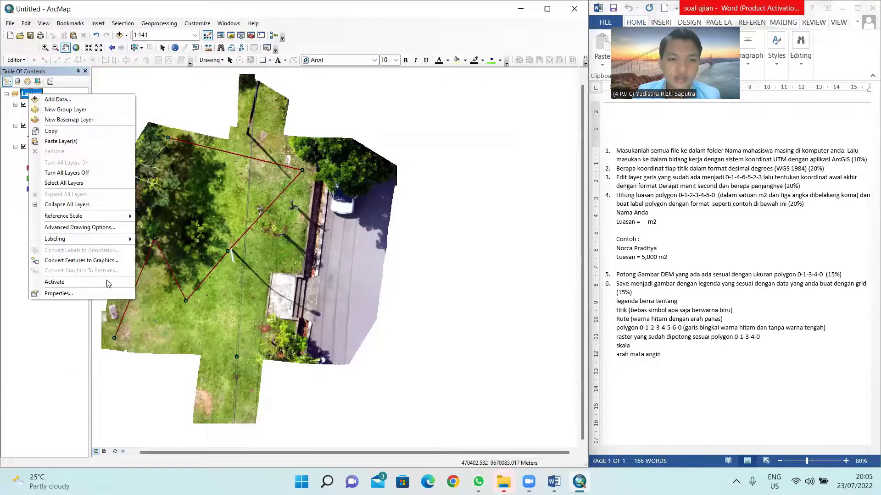
left_click(105, 294)
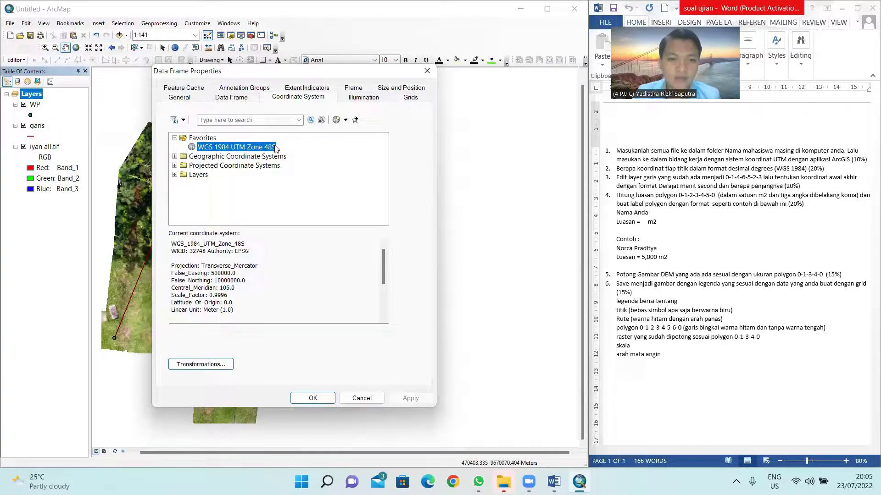
left_click(193, 168)
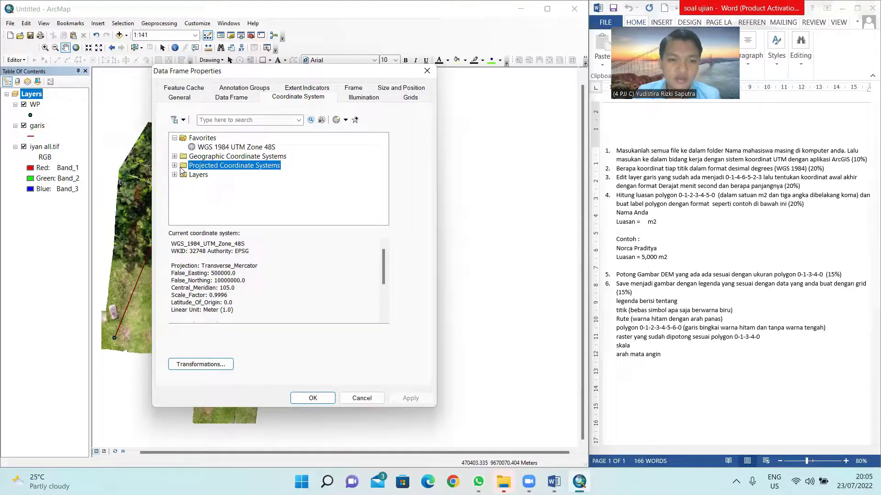
left_click(175, 166)
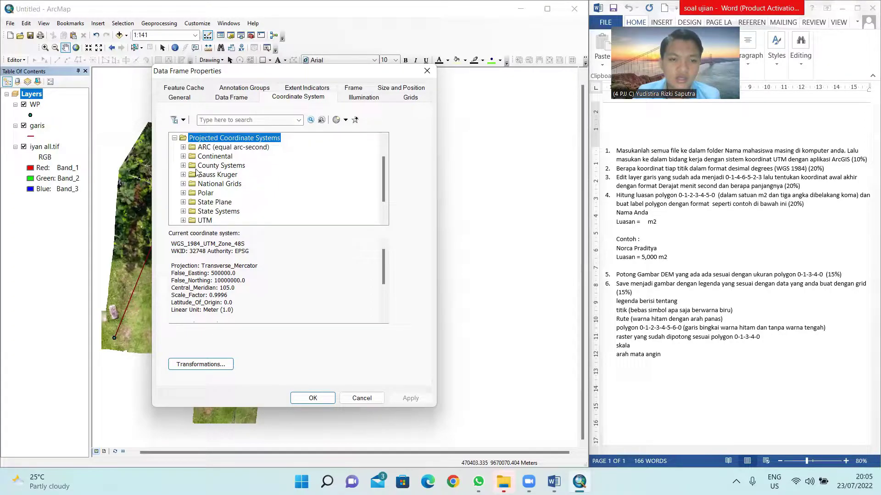
scroll(194, 176, "down", 1)
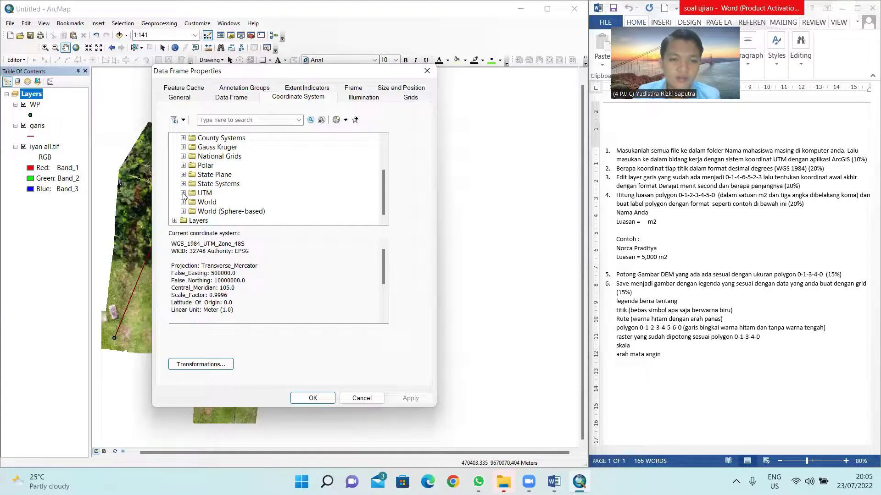
left_click(183, 193)
scroll(184, 194, "down", 3)
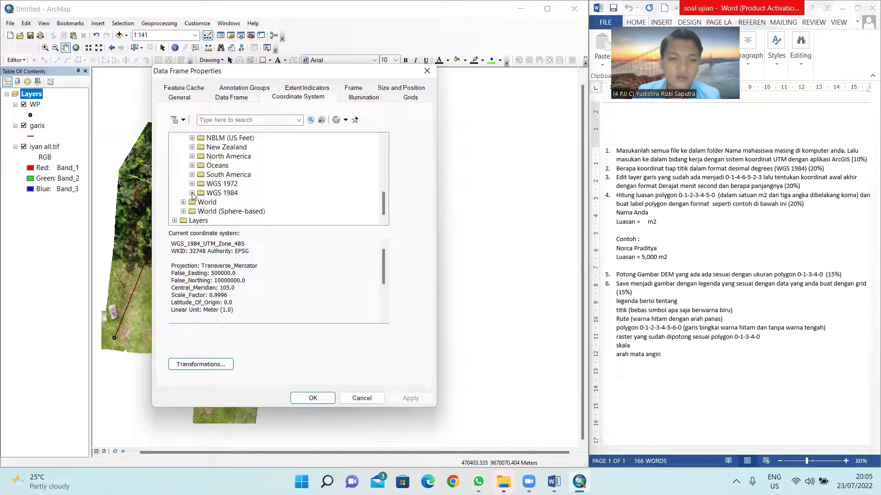
left_click(192, 193)
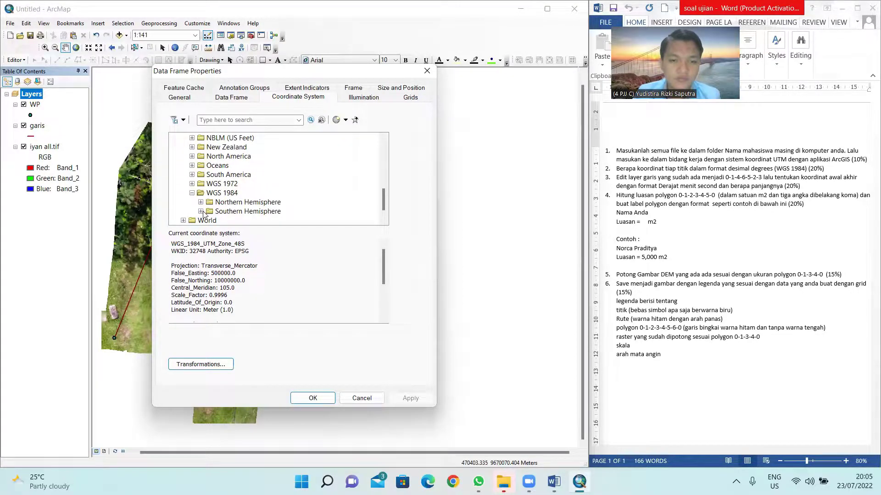
Step: Choose WGS 1984 UTM Zone 48S under Southern Hemisphere and apply it
left_click(201, 212)
scroll(229, 158, "down", 3)
scroll(229, 159, "down", 3)
scroll(229, 159, "down", 3)
scroll(292, 183, "down", 2)
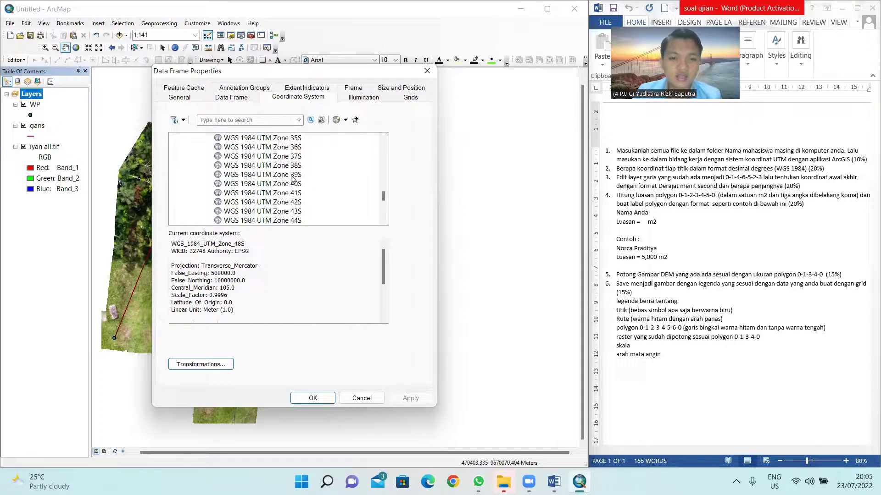
scroll(293, 179, "down", 2)
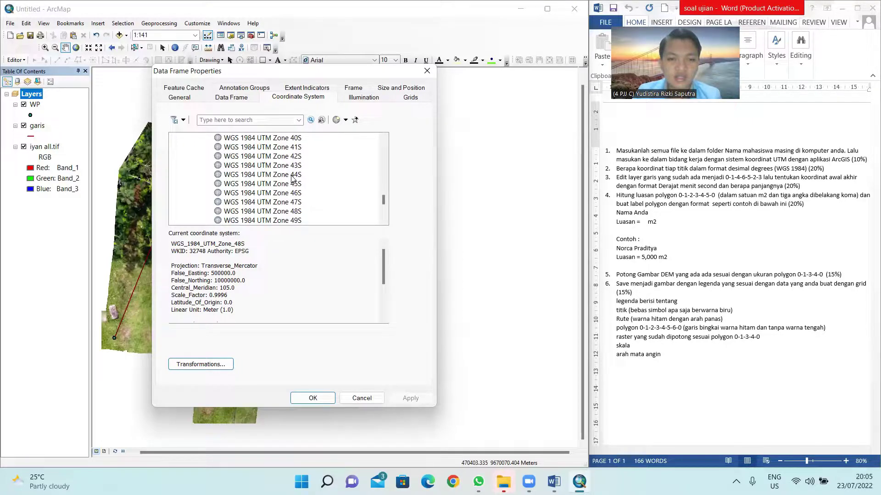
left_click(278, 213)
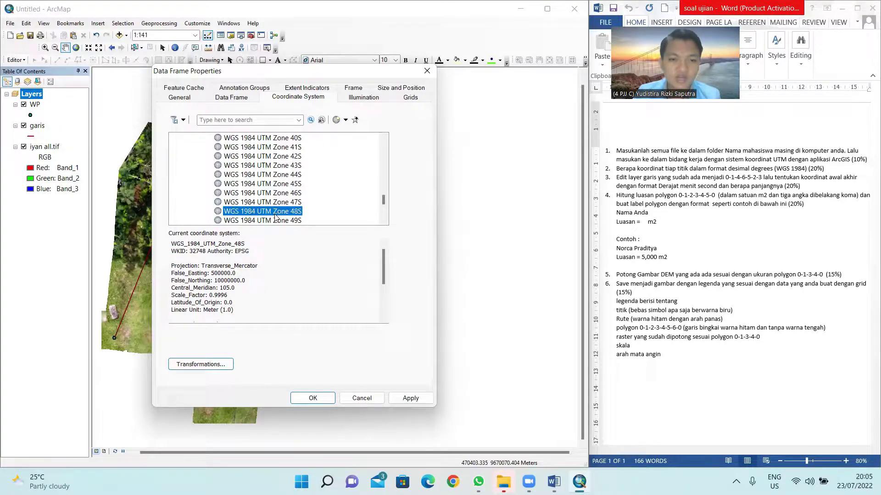
left_click(313, 398)
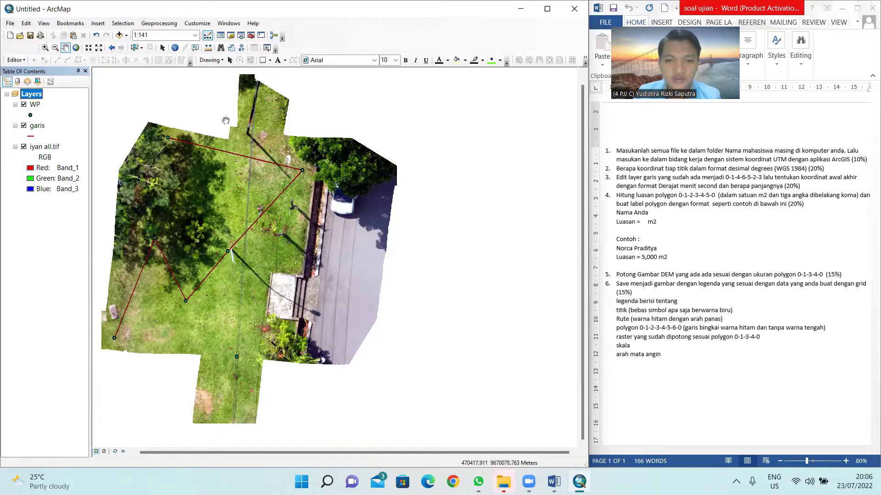
left_click(35, 105)
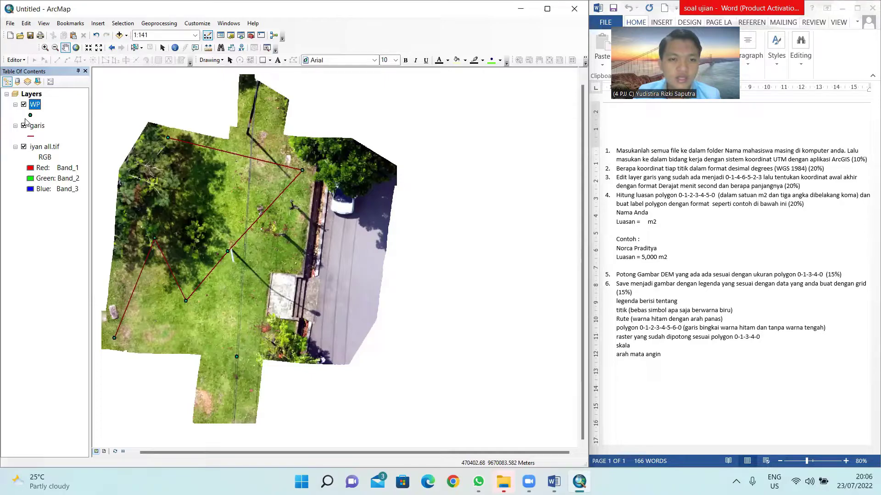
Step: Open the WP layer's 7-record attribute table and start Add Field from Table Options
right_click(37, 105)
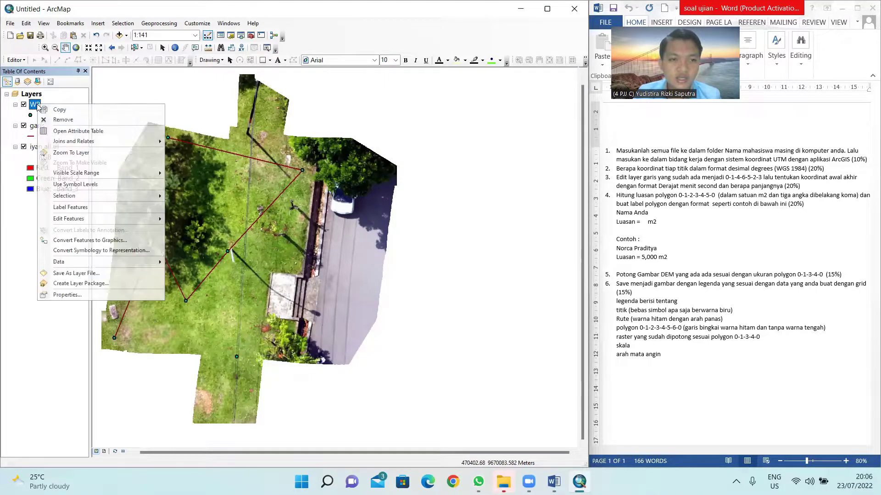
left_click(70, 132)
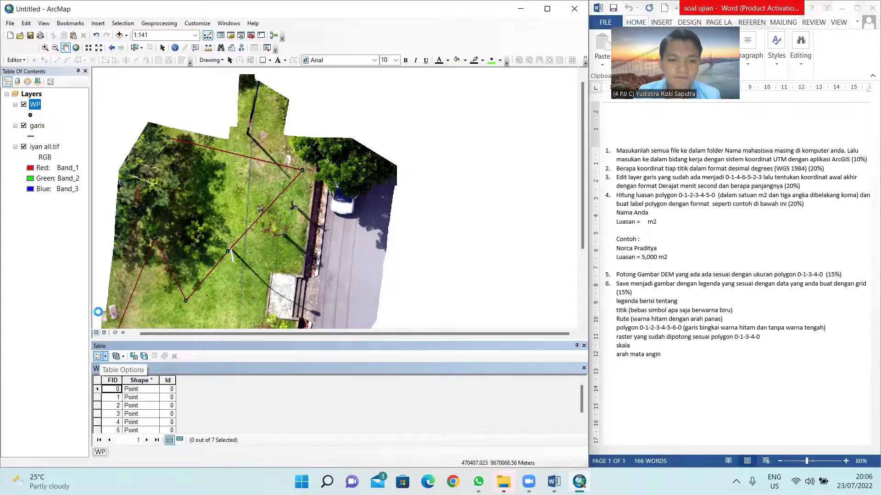
left_click(98, 356)
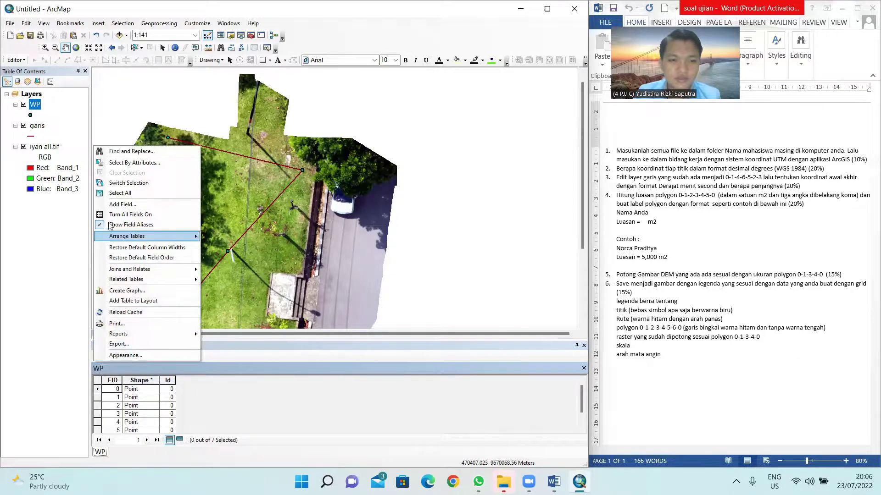
left_click(123, 206)
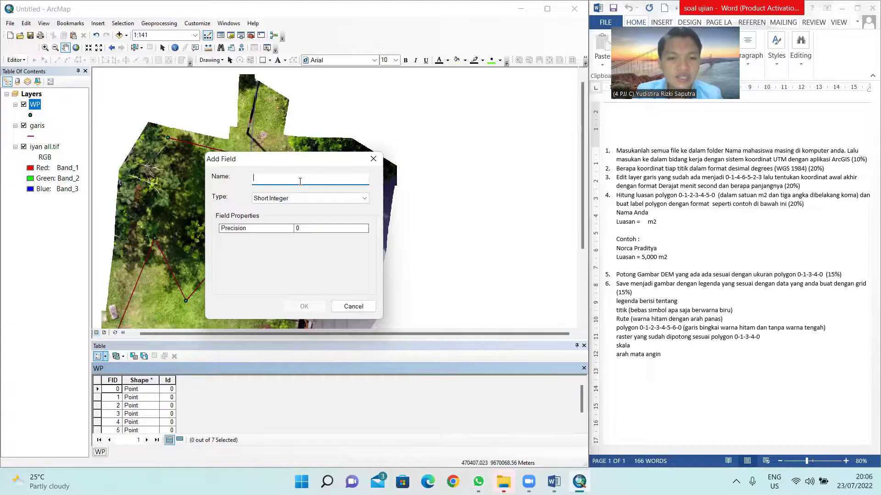
Step: Add a Double field Koordinat_Bujur to WP, accepting the shortened name Koordinat_
type("ujur")
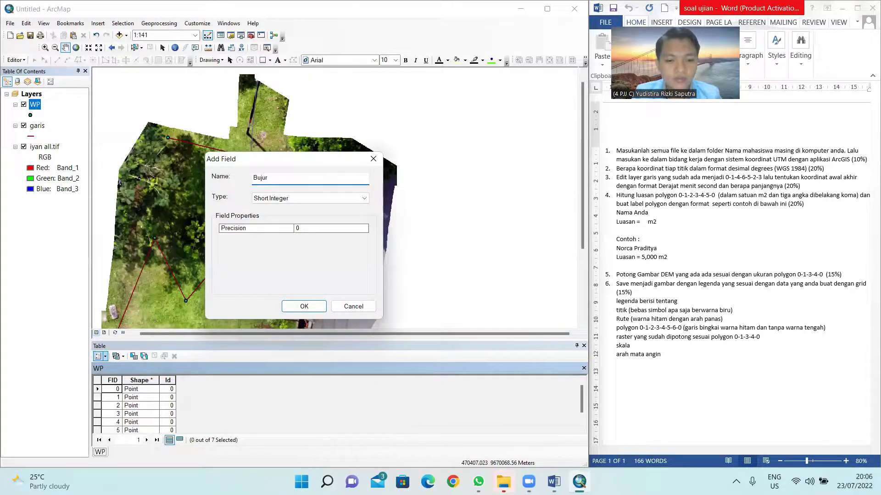
type(" dsada")
key("BackSpace")
key("BackSpace")
key("BackSpace")
key("BackSpace")
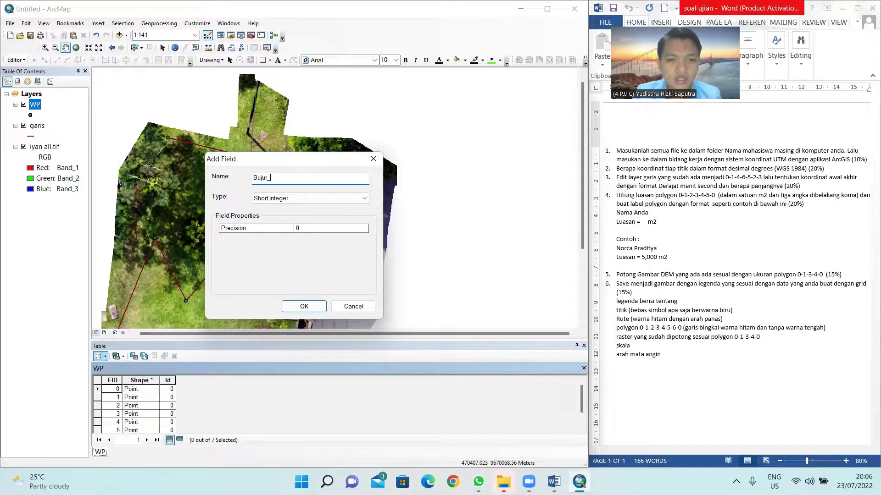
key("BackSpace")
key("BackSpace")
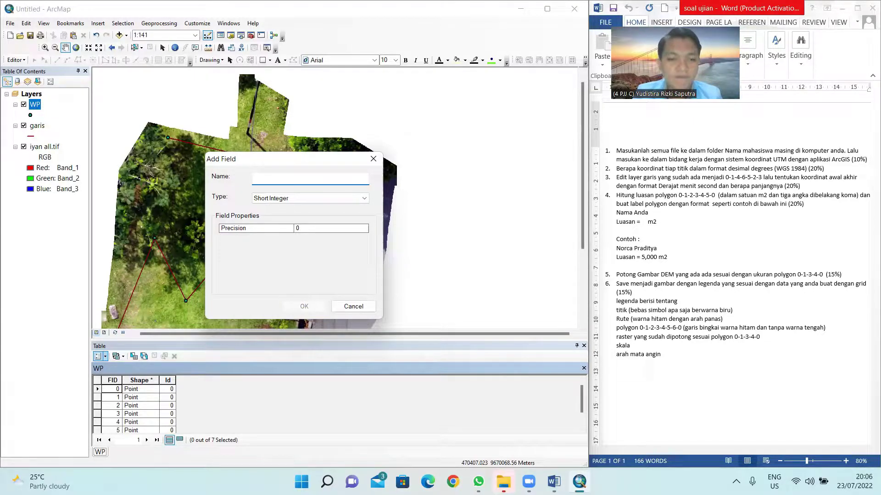
type("Kor")
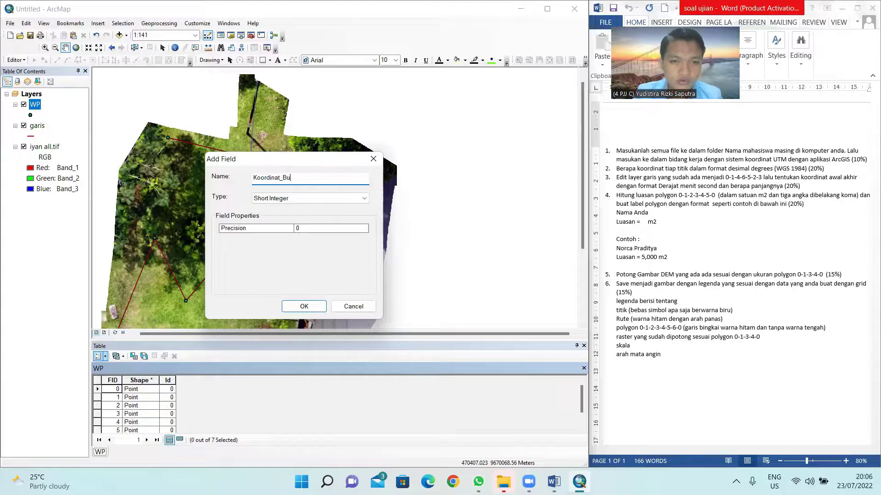
left_click(320, 195)
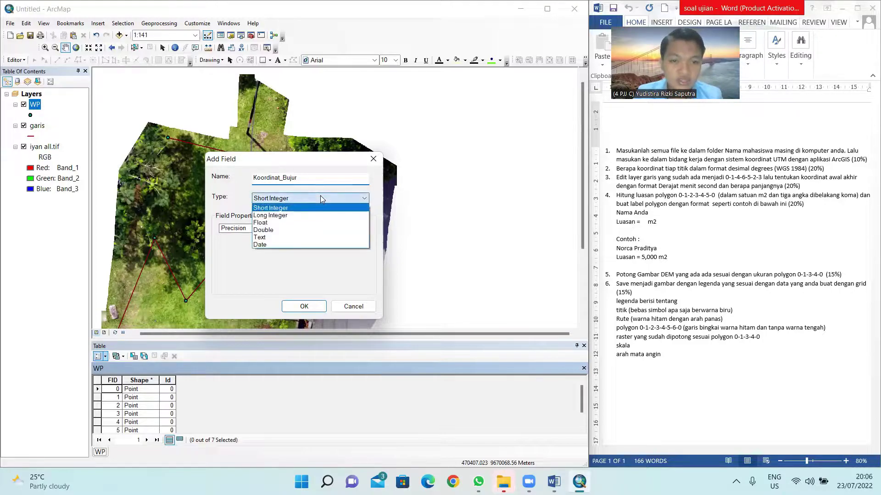
left_click(279, 230)
left_click(305, 305)
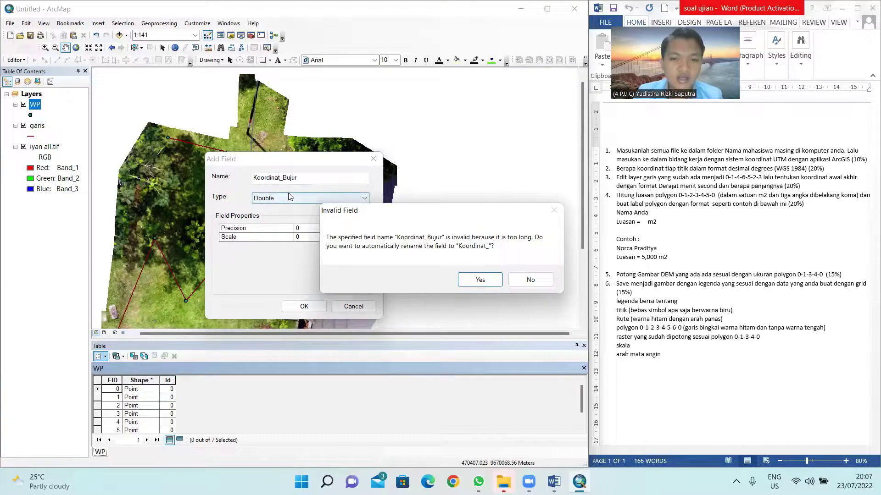
left_click(481, 280)
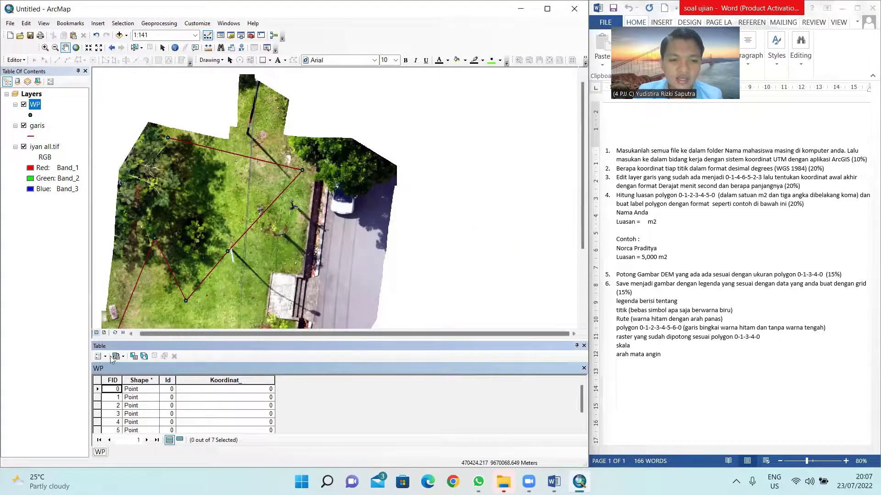
Step: Add a second Double field Koordinat_Lintang, accepting its rename to Koordinat1
left_click(105, 356)
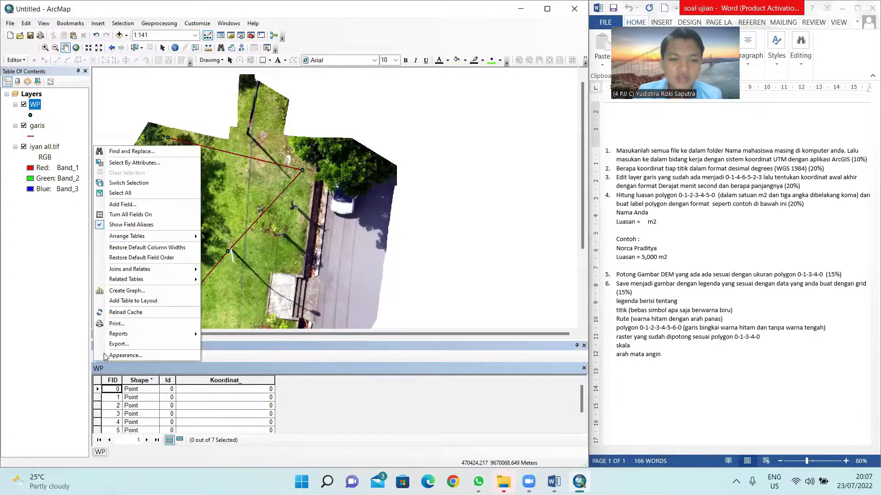
left_click(131, 205)
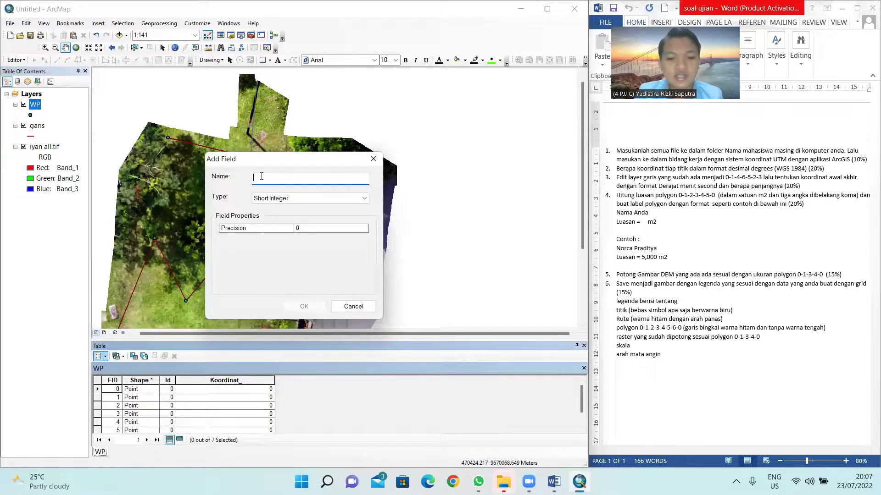
type("K")
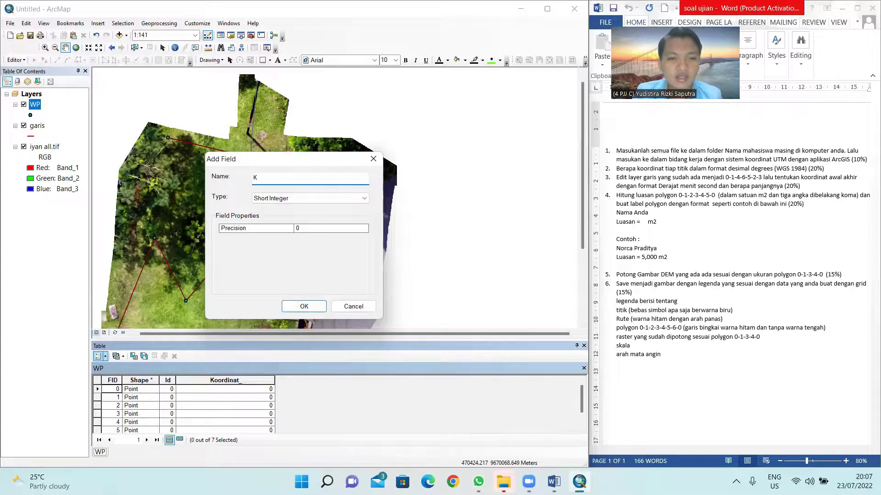
type("oordinat_Lintang")
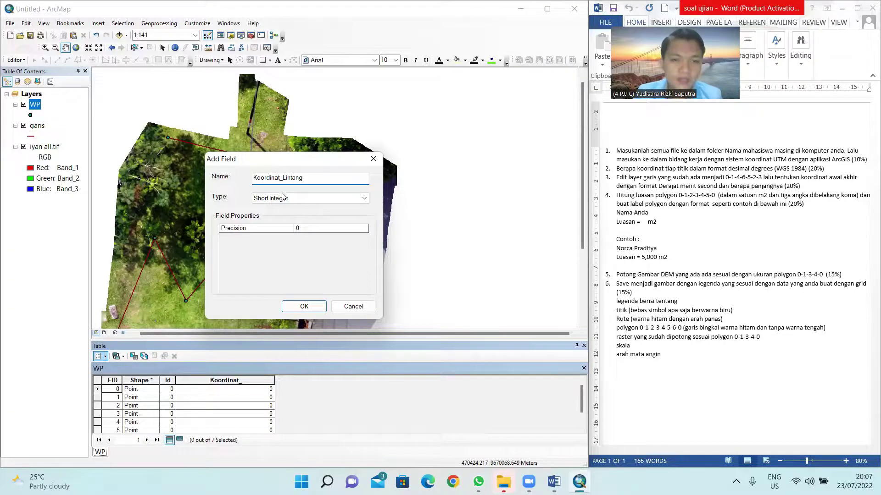
left_click(282, 198)
left_click(269, 230)
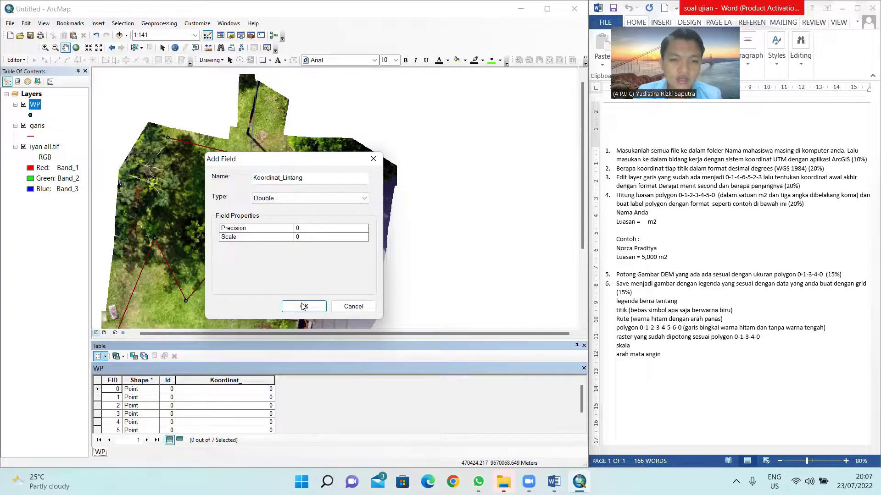
left_click(302, 306)
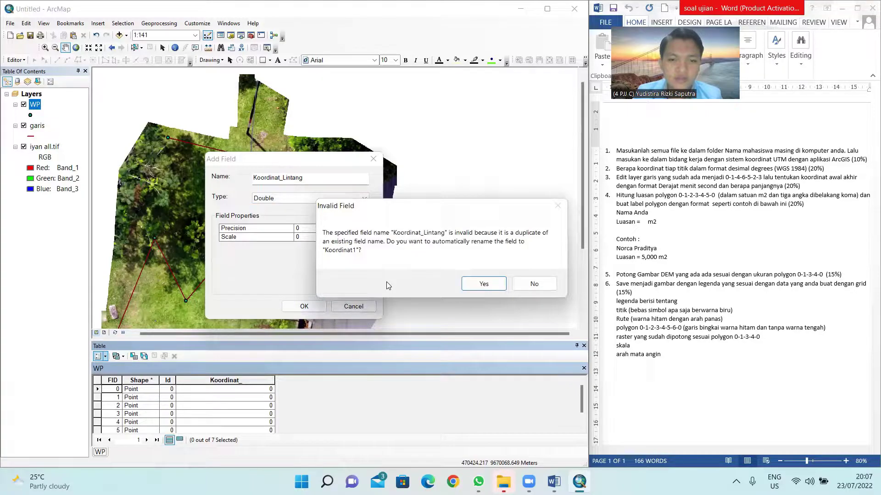
left_click(490, 284)
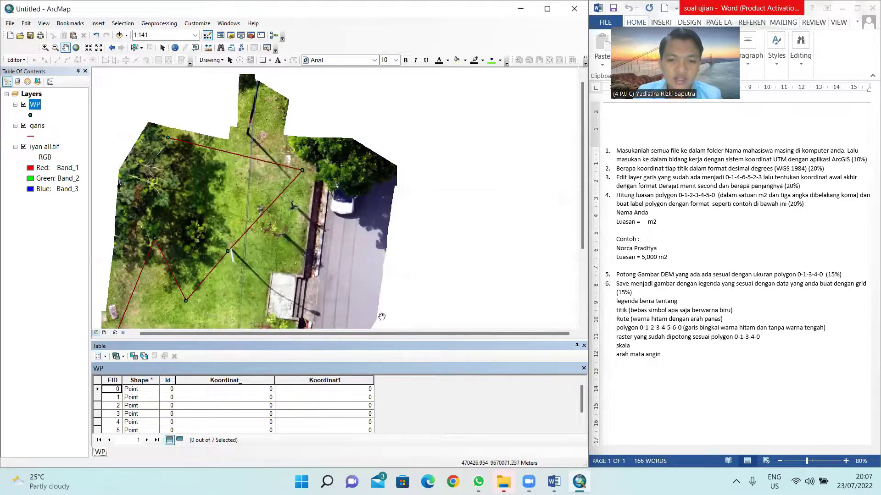
left_click(225, 381)
Step: Set the Koordinat_ field's alias to Koordinat Bujur
right_click(225, 383)
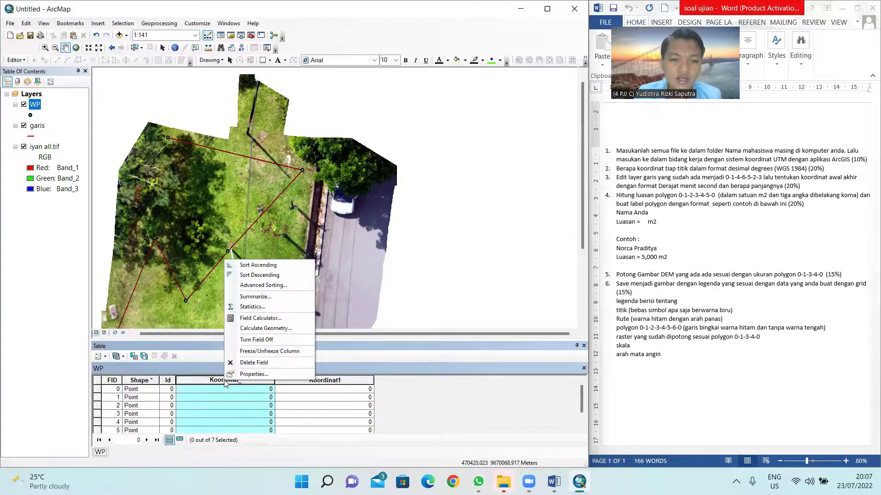
left_click(248, 375)
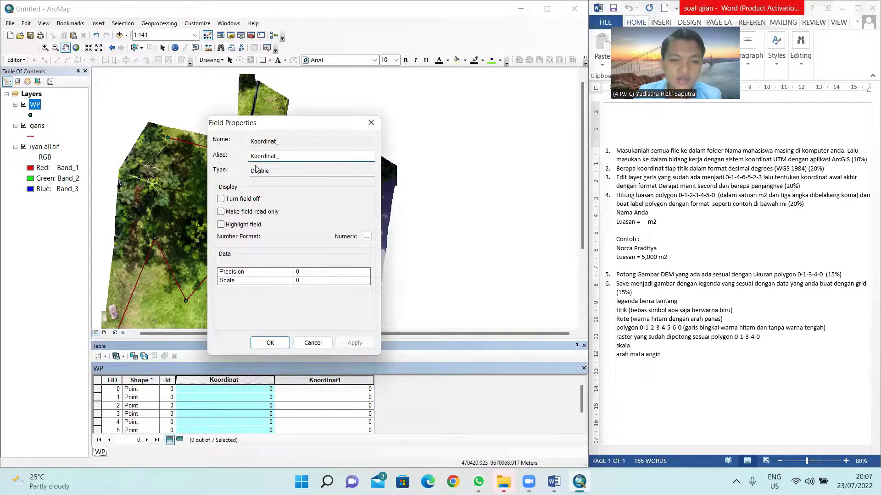
key("BackSpace")
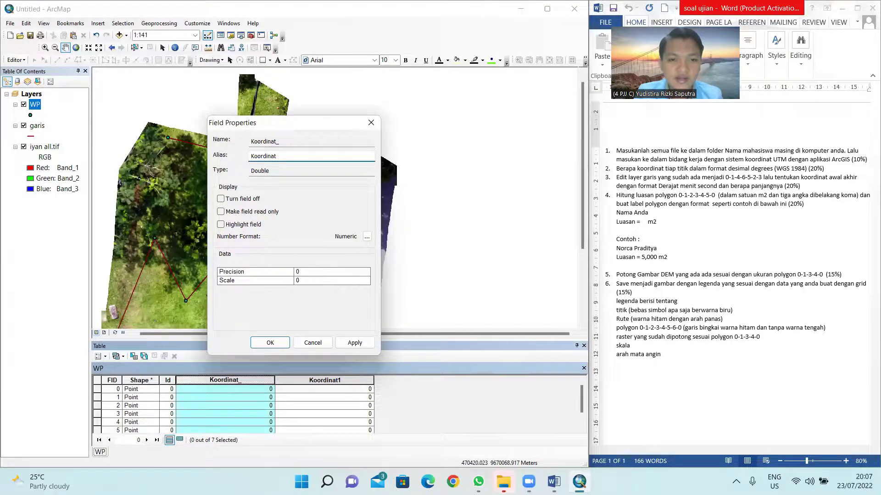
type("Bujur")
key("Return")
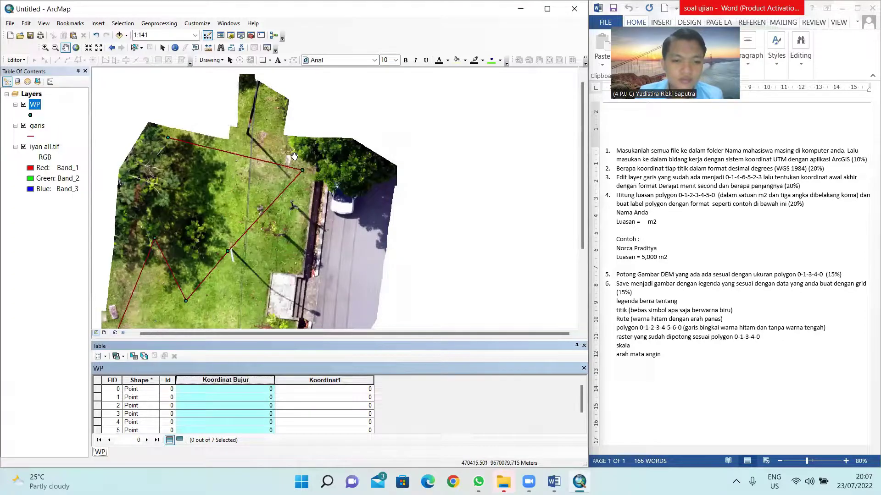
Step: Set the Koordinat1 field's alias to Koordinat Lintang
right_click(332, 375)
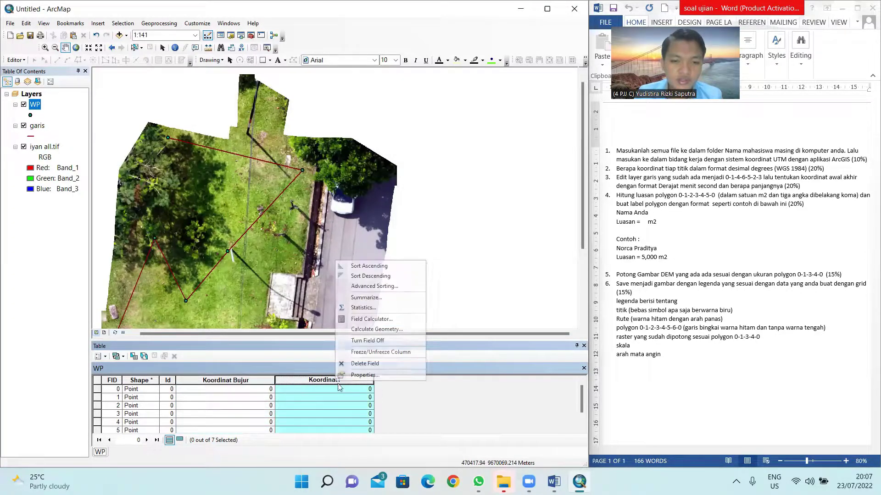
left_click(353, 322)
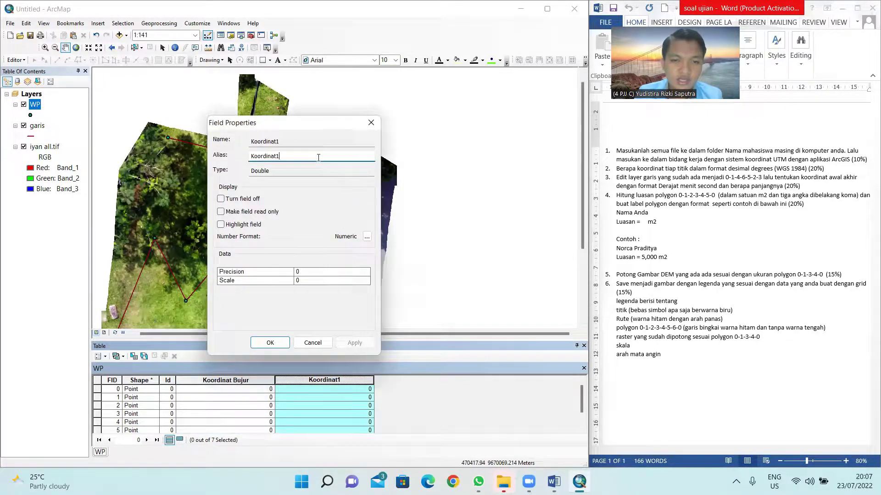
left_click(318, 158)
key("BackSpace")
type("Lintang")
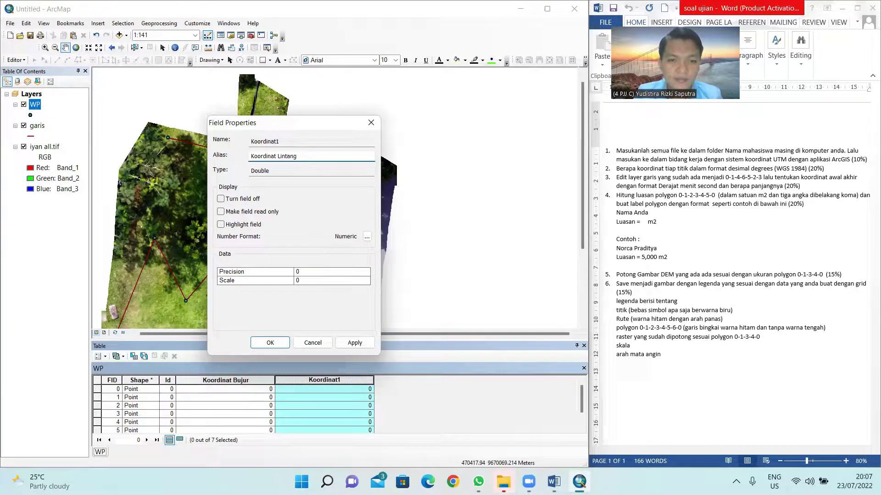
key("Return")
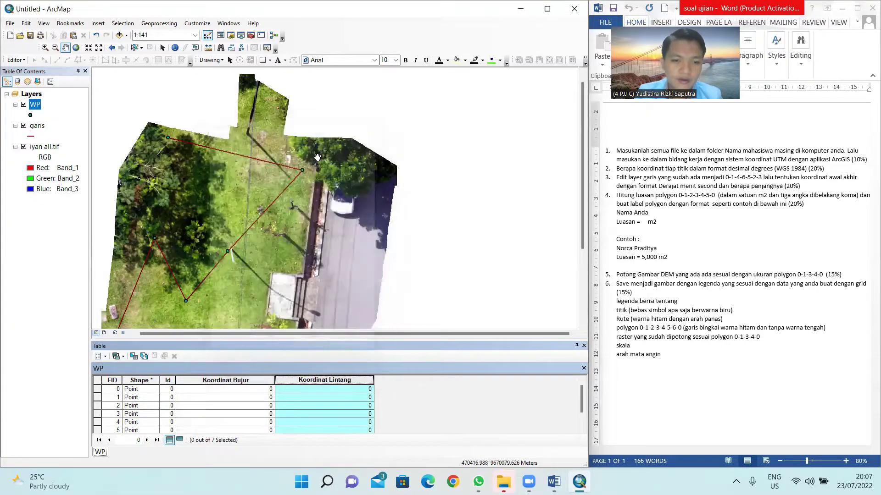
left_click(233, 382)
right_click(233, 385)
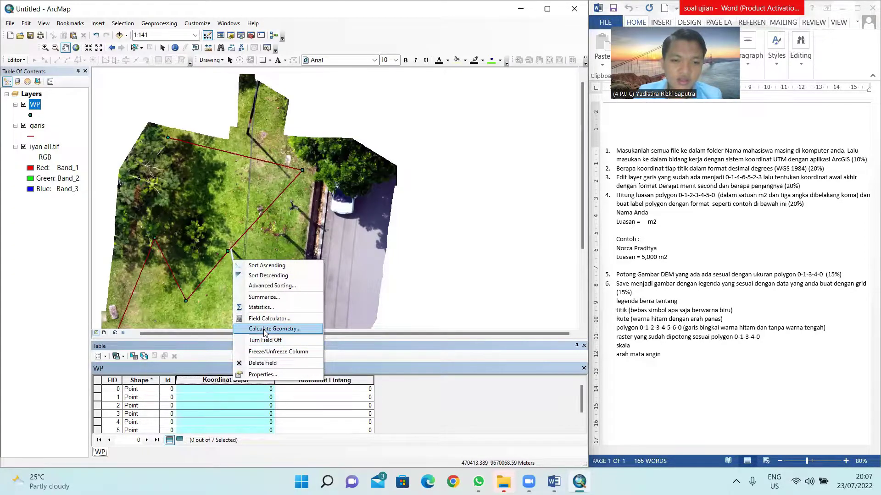
Step: Calculate Koordinat Bujur as point longitudes in Decimal Degrees, e.g. 104.733669
left_click(265, 332)
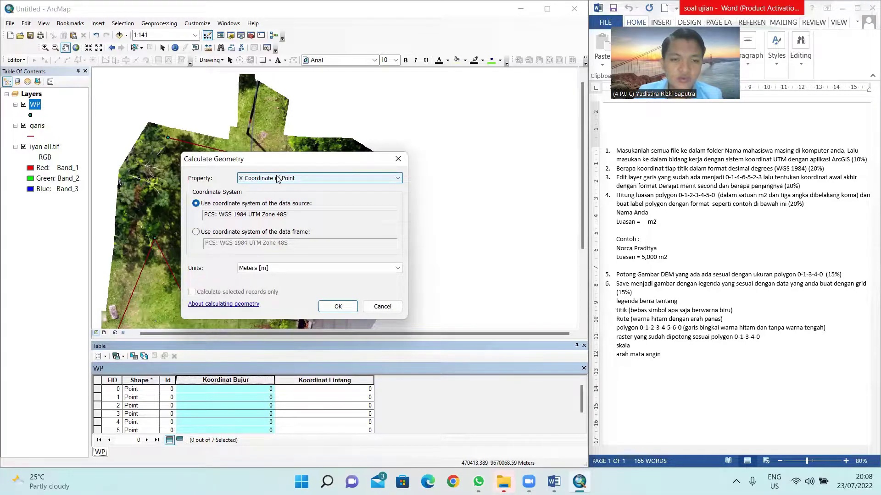
left_click(229, 236)
left_click(239, 206)
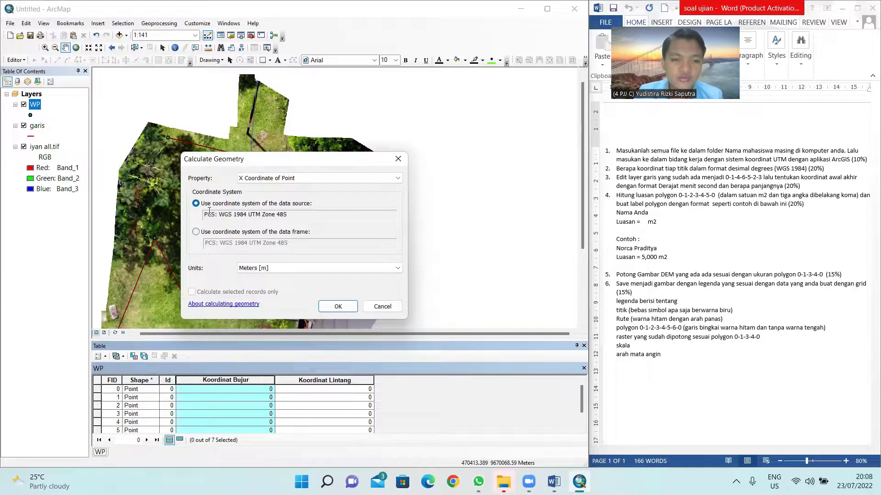
left_click(316, 270)
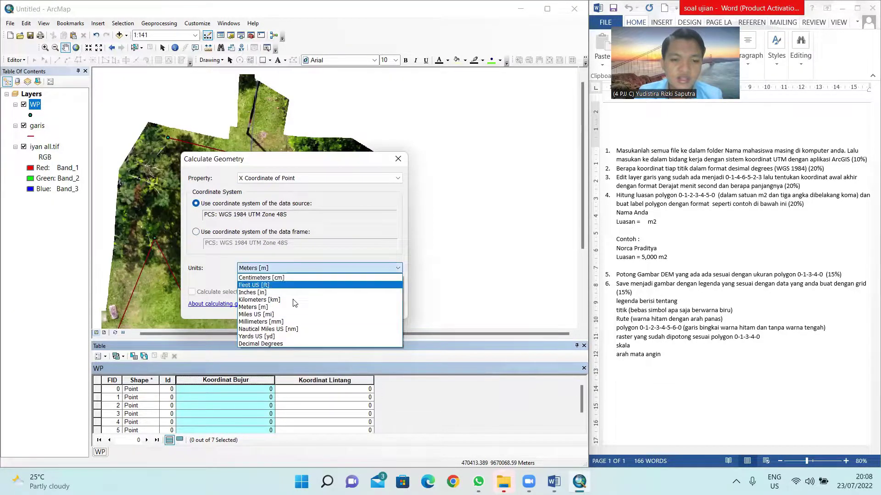
left_click(283, 344)
left_click(343, 306)
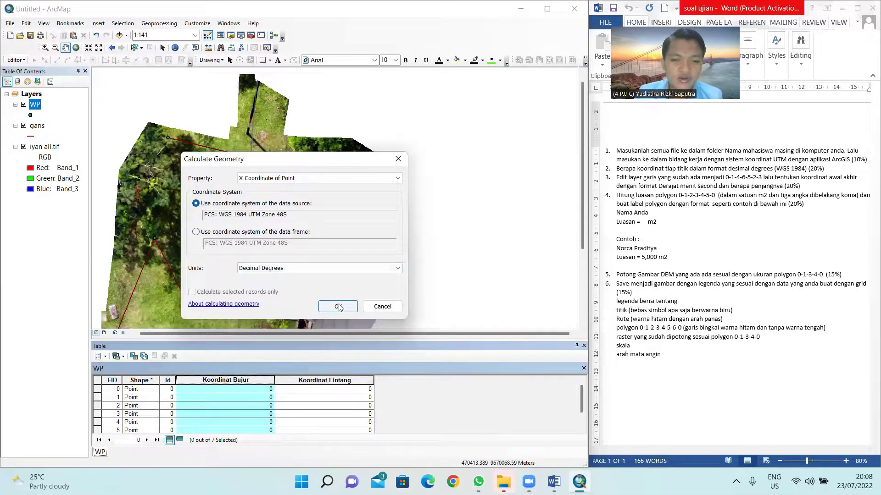
Step: Calculate Koordinat Lintang as the Y coordinate in Decimal Degrees, e.g. -2.98494
right_click(315, 381)
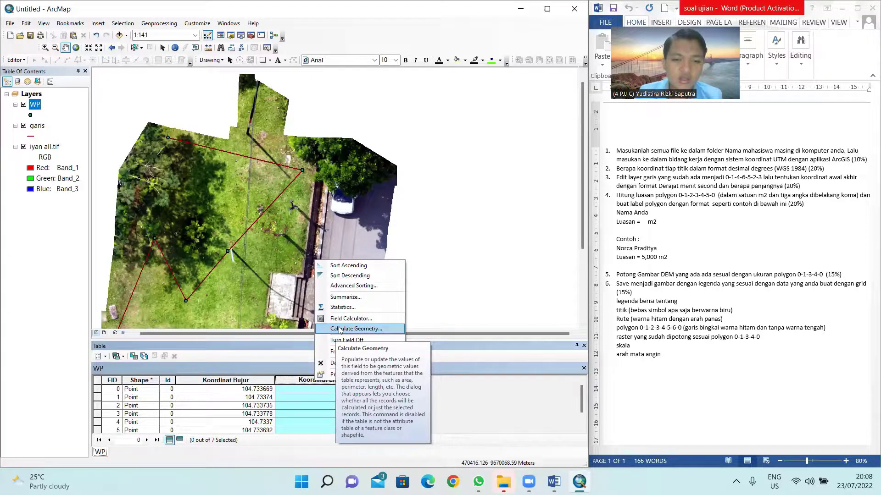
left_click(340, 330)
left_click(292, 179)
left_click(281, 198)
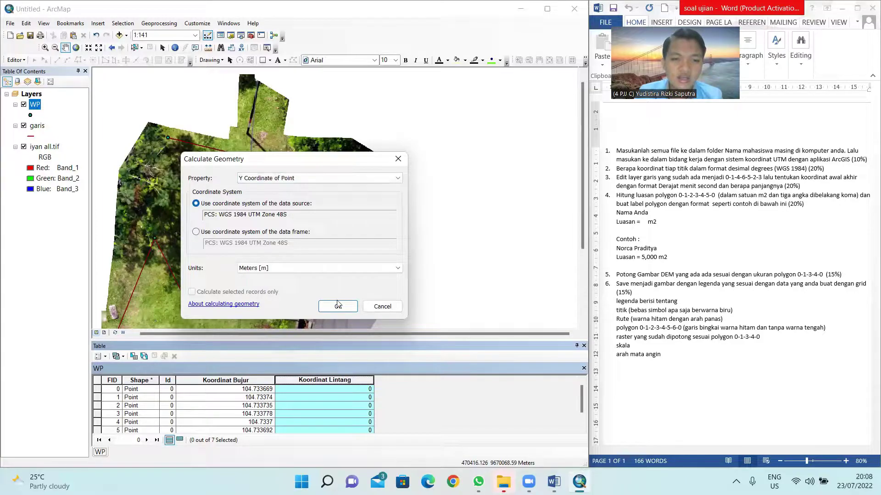
left_click(310, 268)
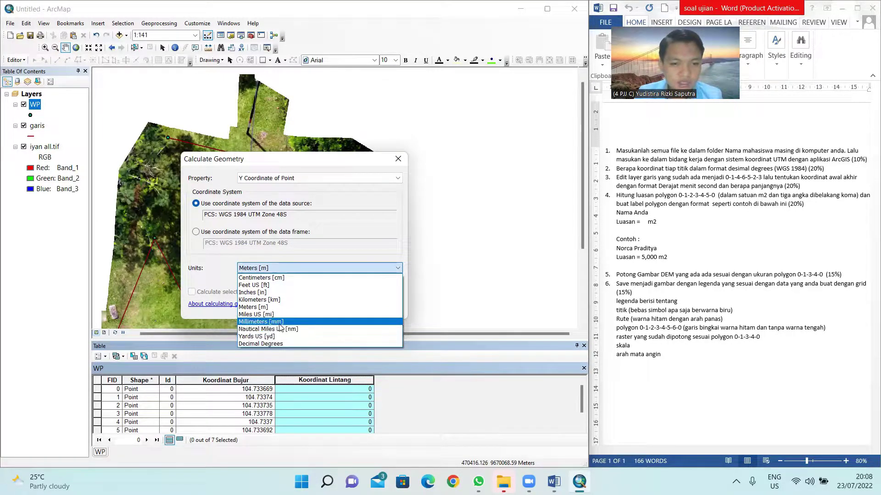
left_click(280, 343)
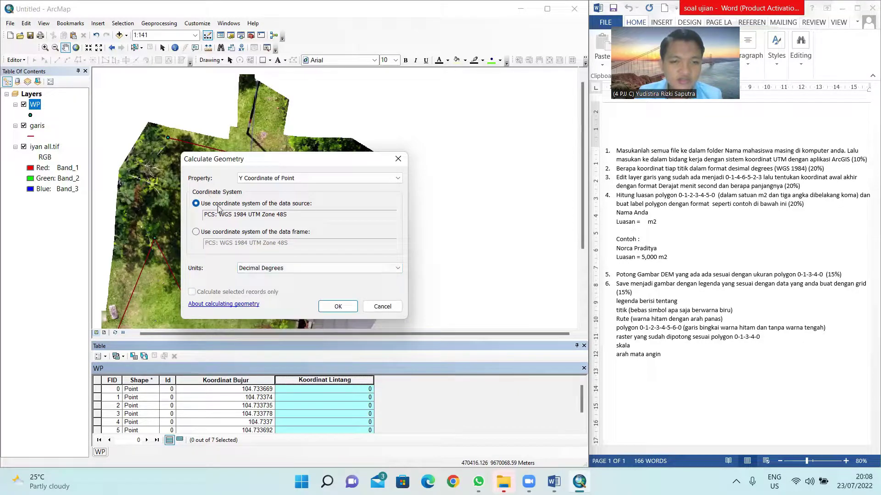
left_click(197, 232)
left_click(197, 204)
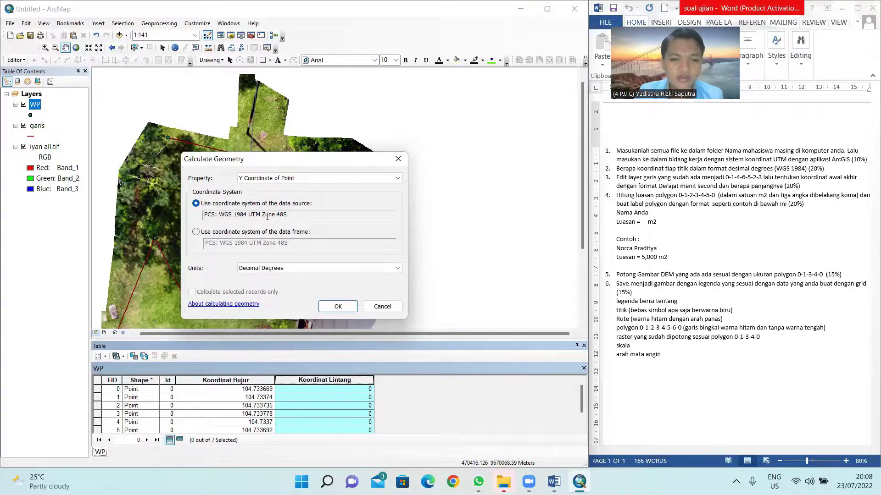
left_click(336, 306)
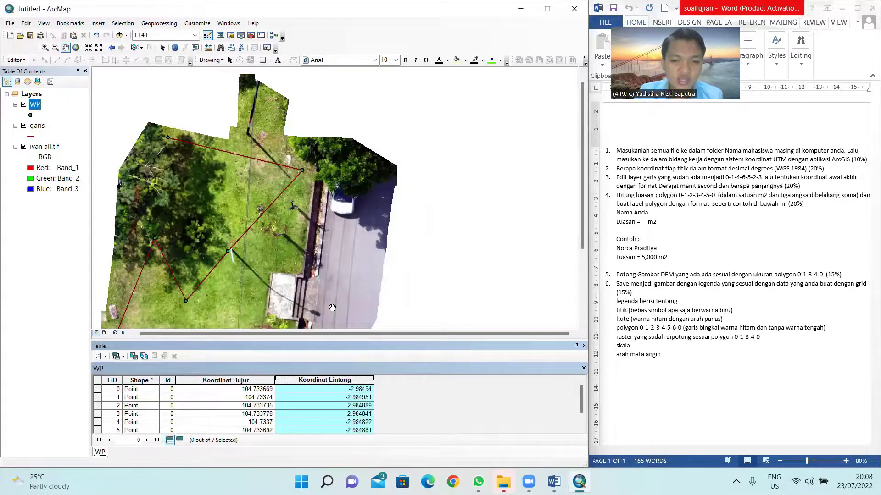
left_click(37, 126)
left_click(36, 106)
scroll(298, 141, "down", 2)
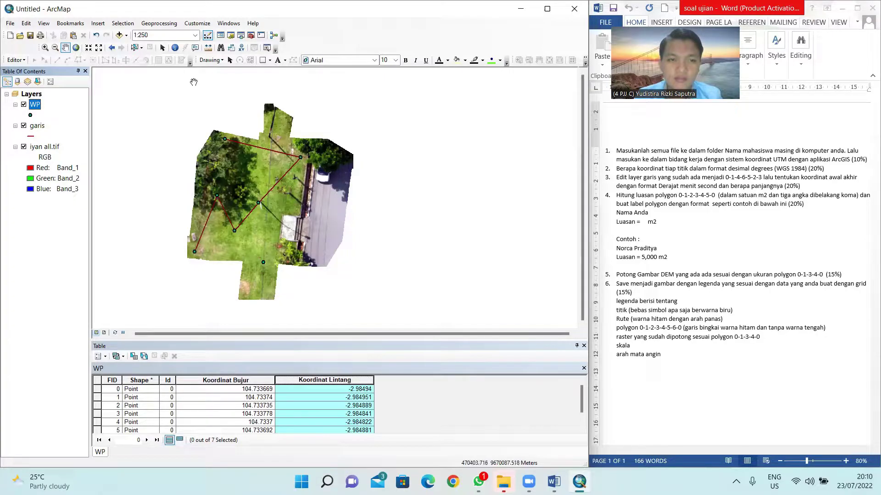
Step: Switch to the Select Elements tool and select the WP points layer
left_click(231, 60)
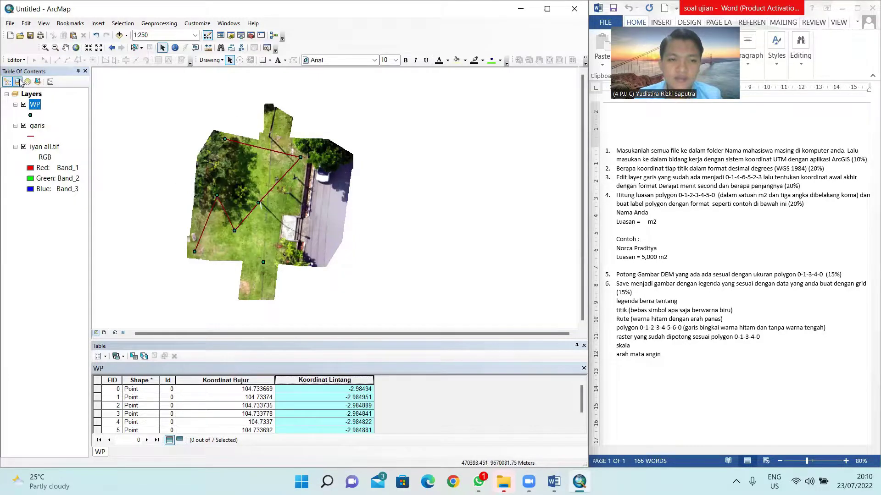
left_click(34, 106)
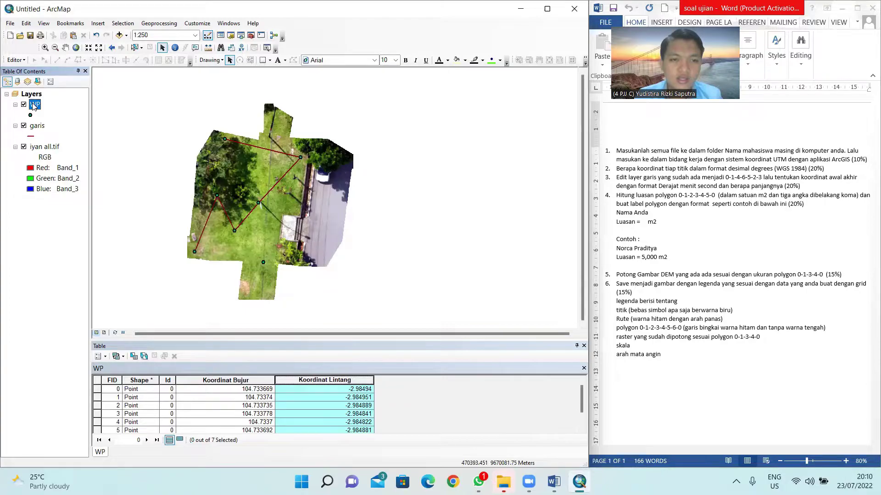
Step: Turn on labels for the WP layer using the FID field
right_click(34, 107)
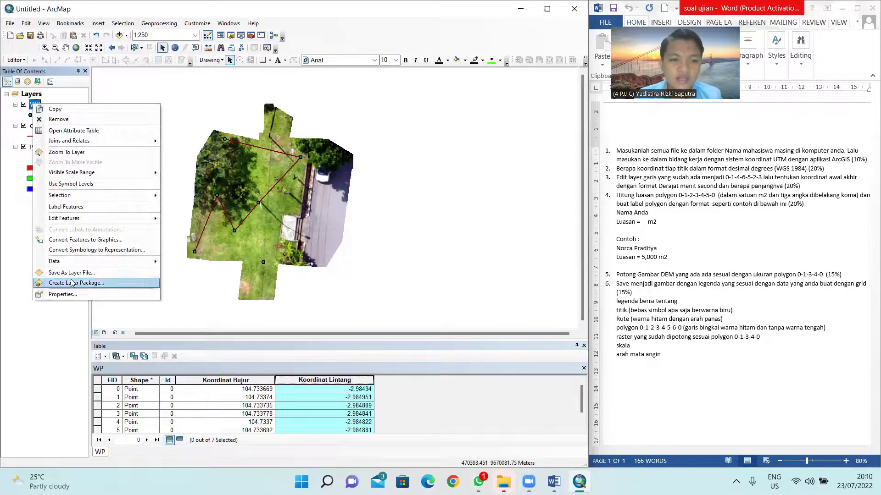
left_click(76, 294)
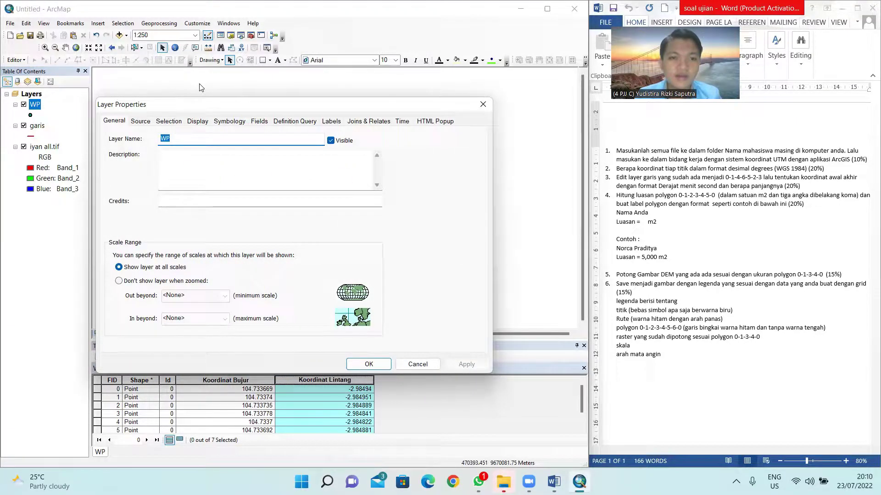
left_click(331, 122)
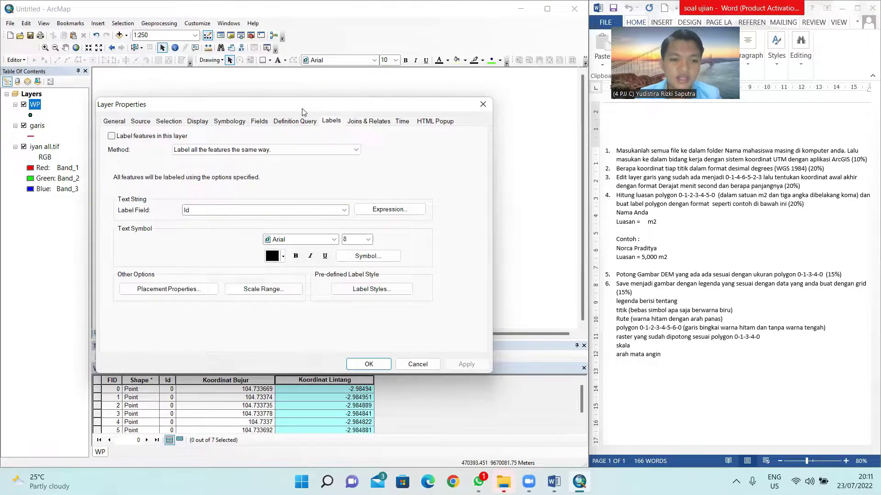
left_click_drag(302, 111, 439, 65)
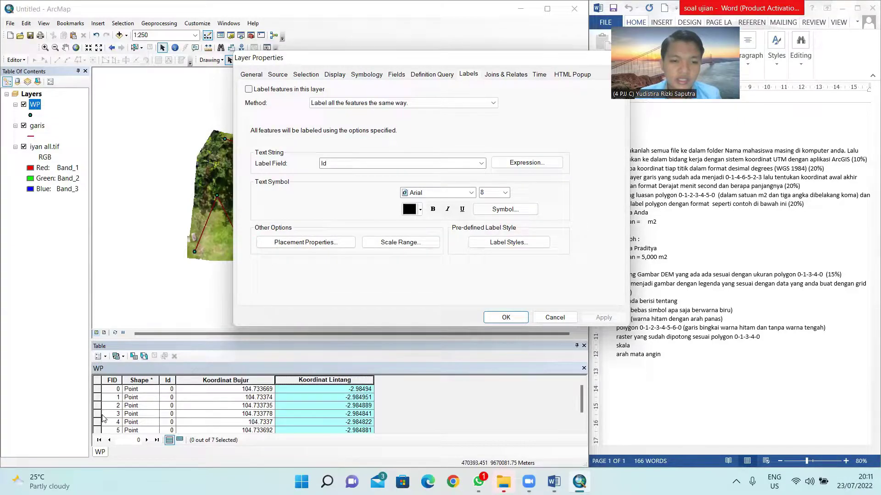
left_click(346, 164)
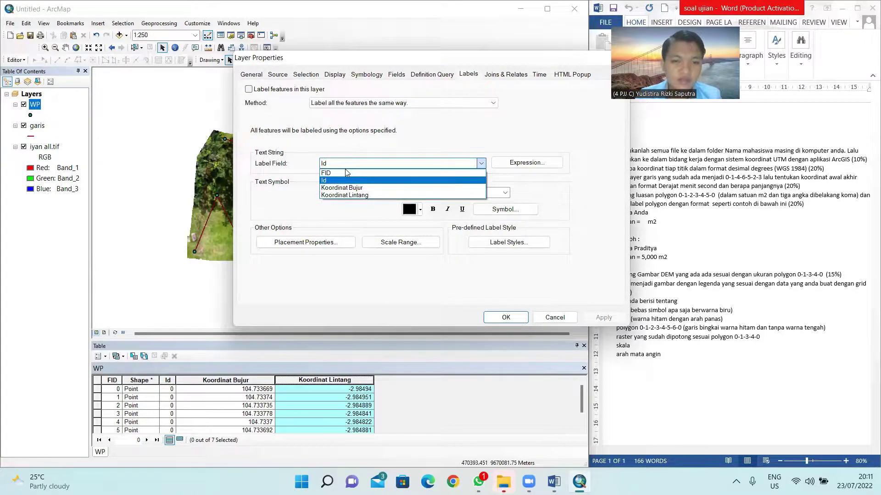
left_click(345, 173)
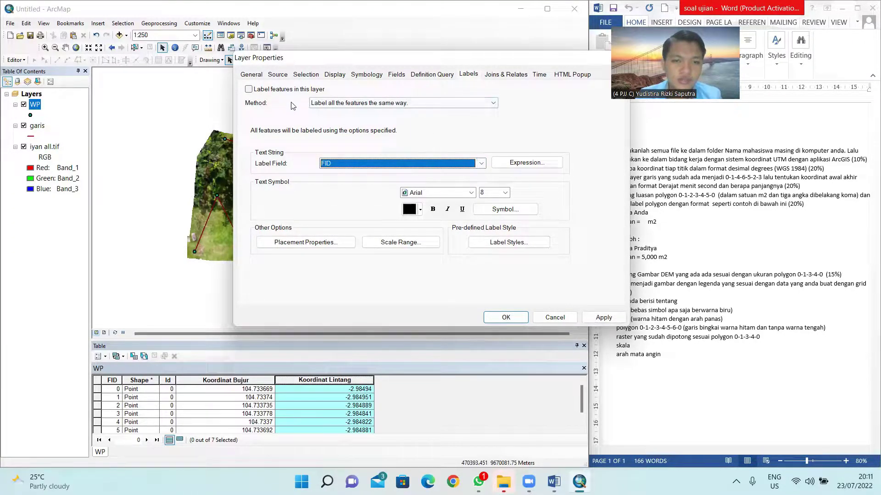
left_click(260, 91)
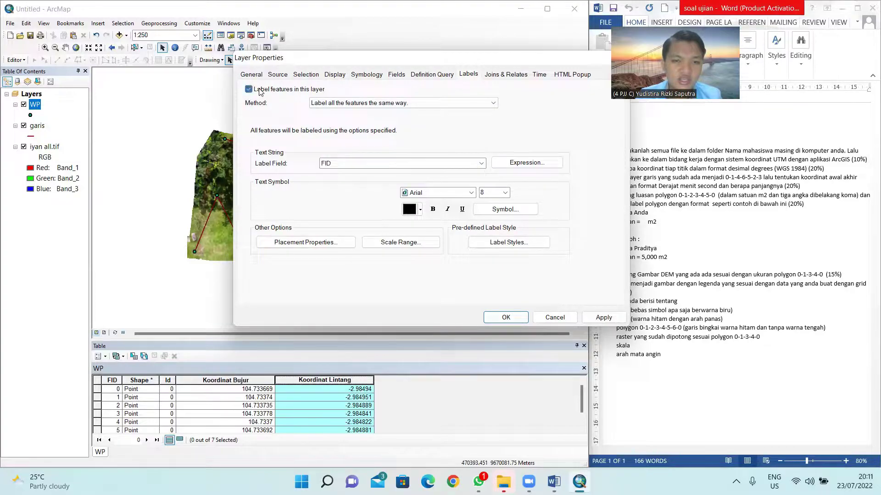
left_click_drag(321, 58, 513, 68)
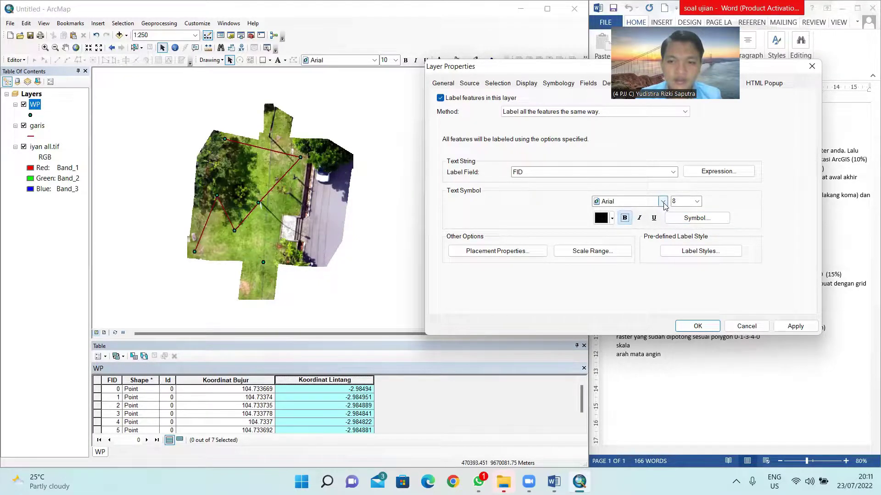
Step: Make the WP labels 14 pt Peony Pink text, apply, and close properties
left_click(696, 201)
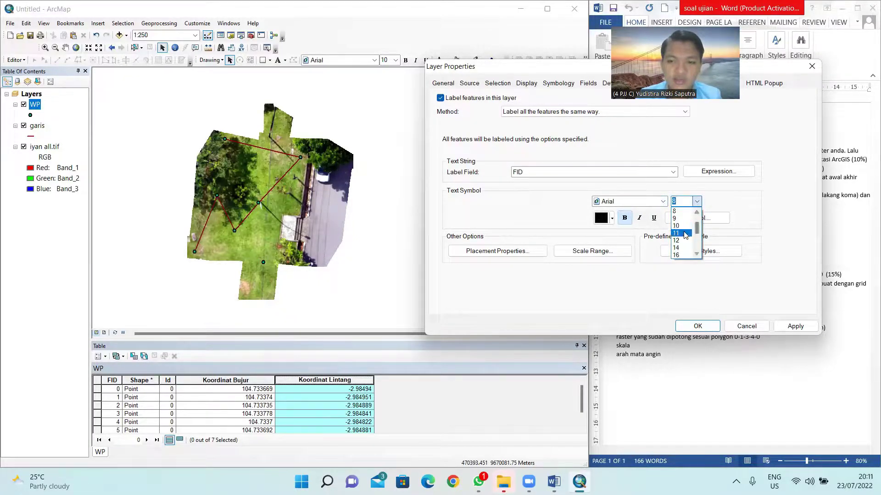
left_click(680, 248)
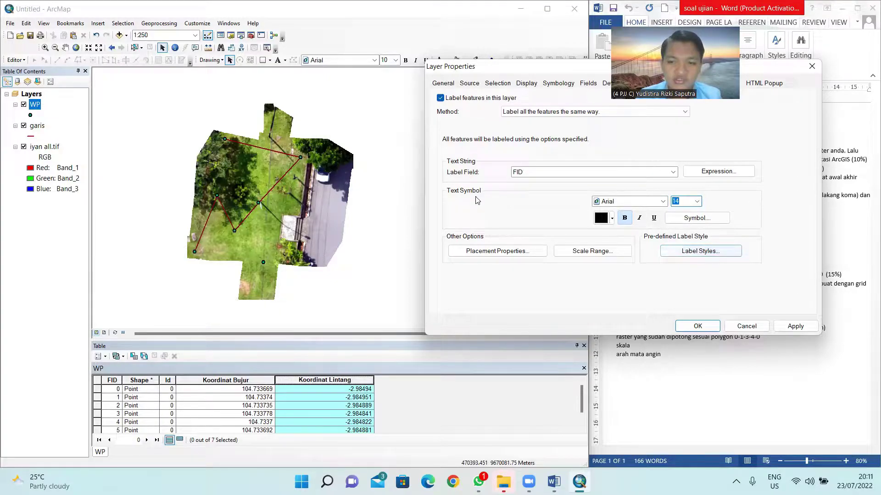
left_click(795, 326)
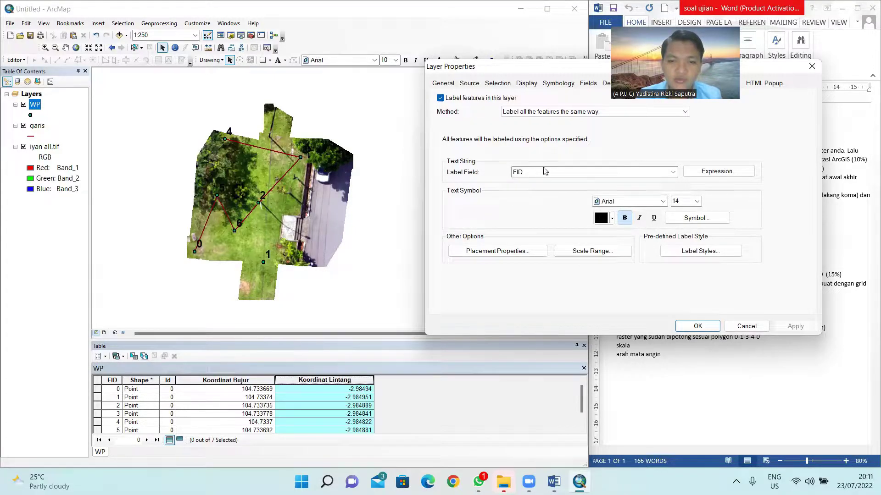
left_click(611, 220)
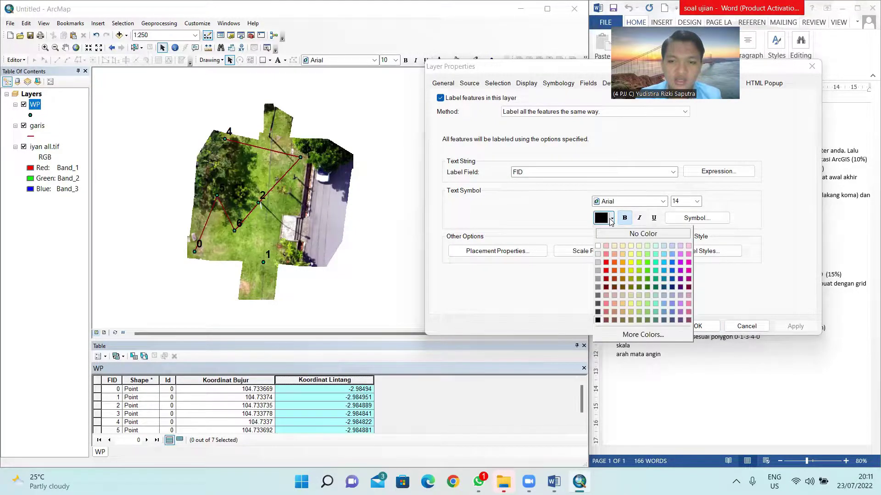
left_click(688, 272)
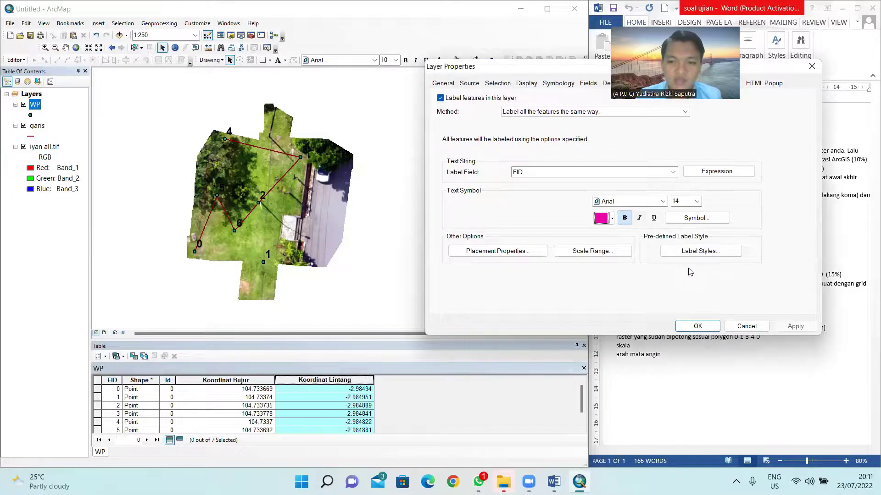
left_click(611, 219)
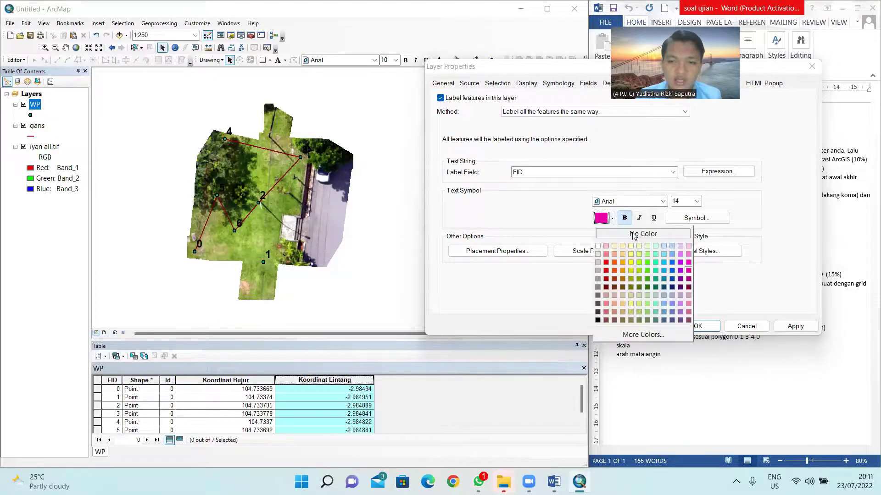
left_click(688, 273)
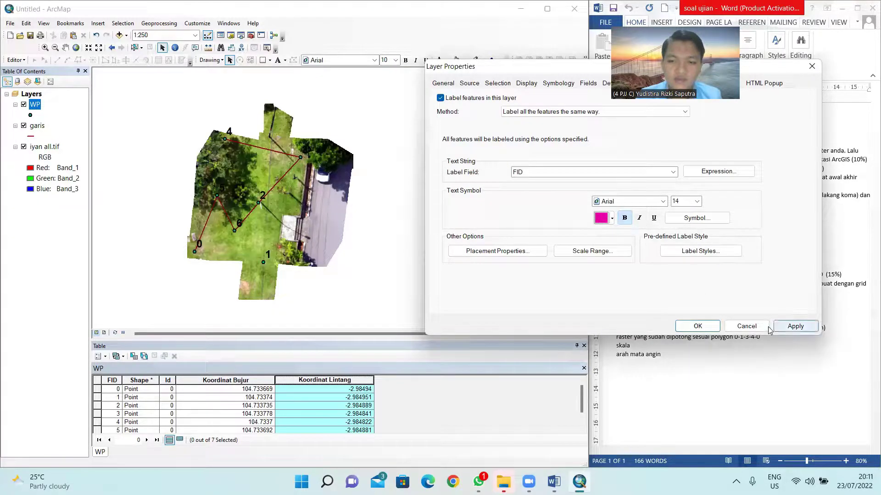
left_click(790, 327)
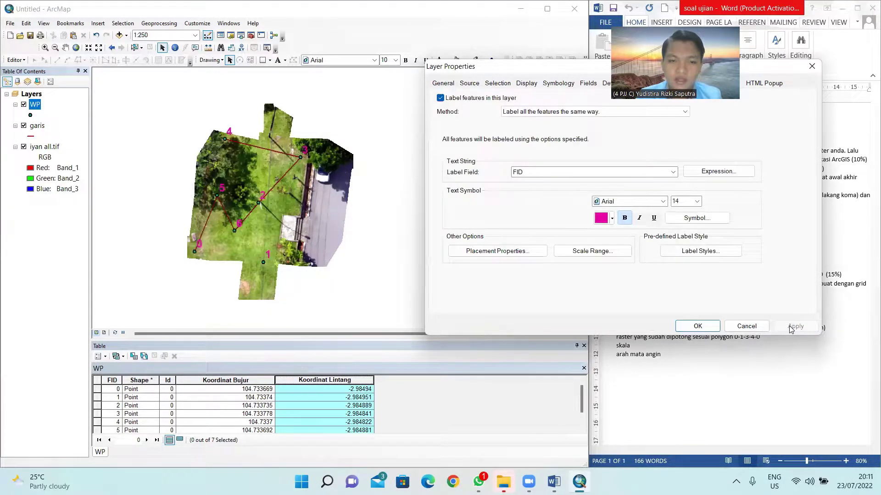
left_click(697, 326)
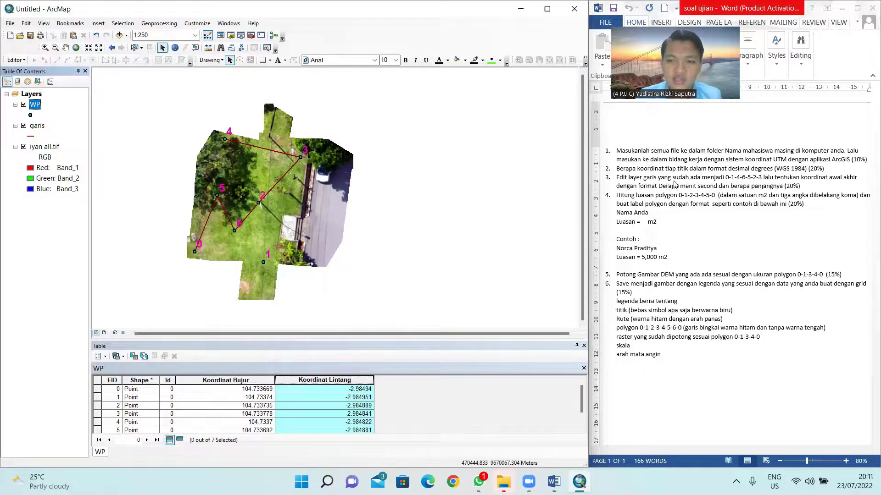
Step: Start an edit session on the garis layer and open its route line for vertex editing
left_click(39, 127)
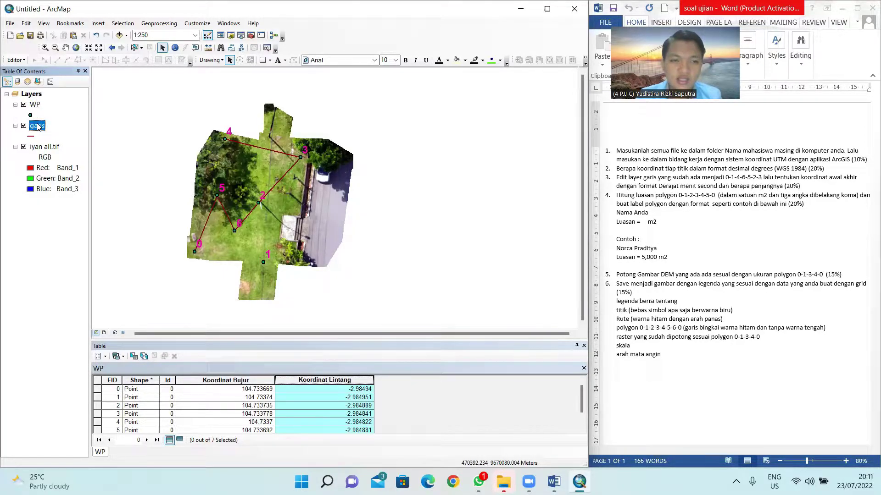
right_click(39, 127)
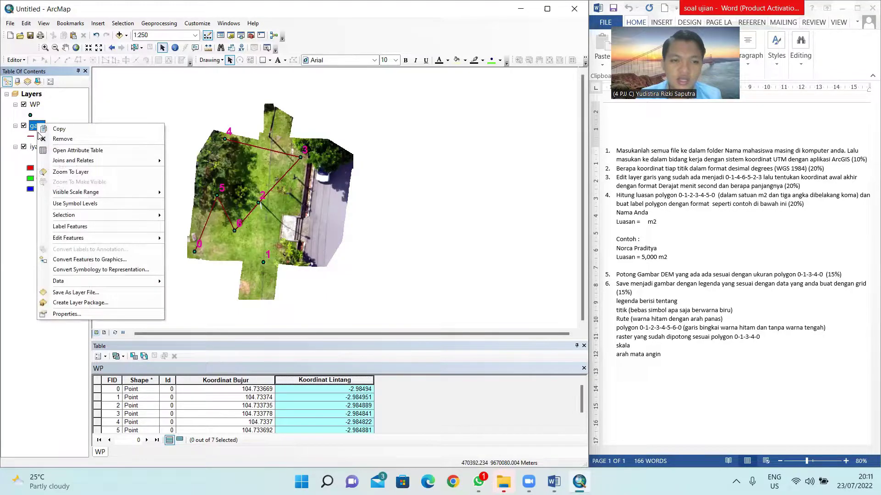
mouse_move(72, 239)
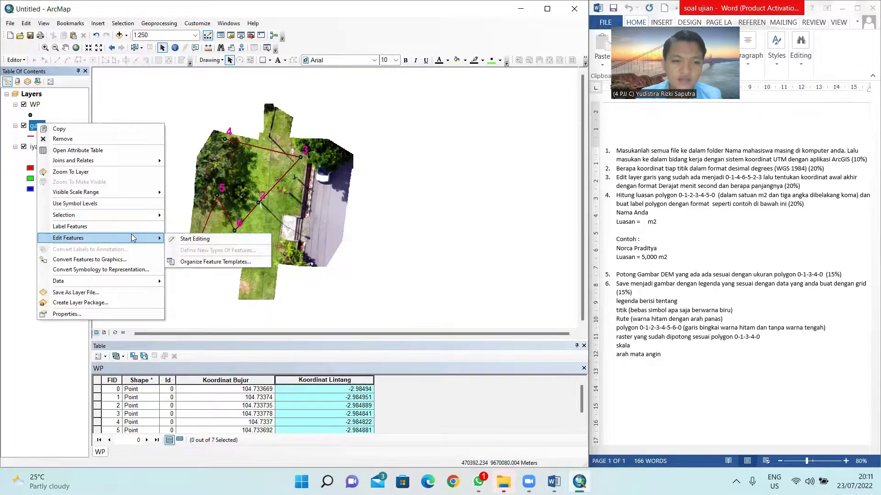
left_click(212, 239)
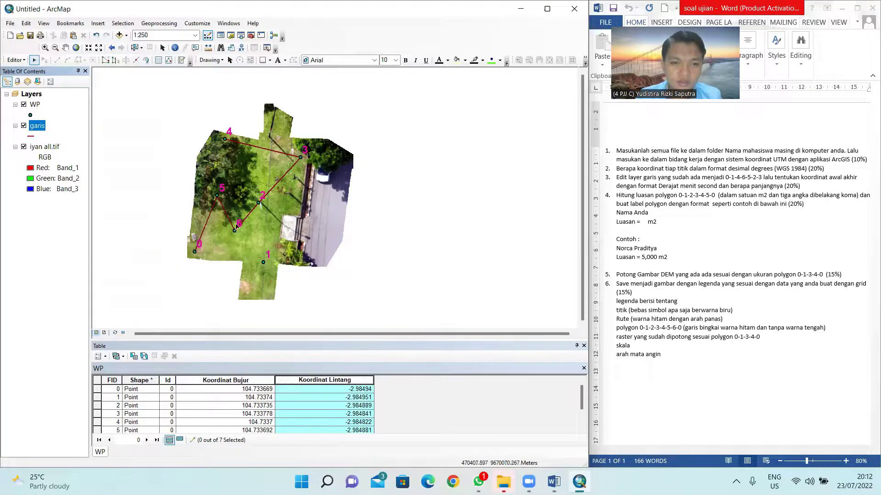
double_click(270, 196)
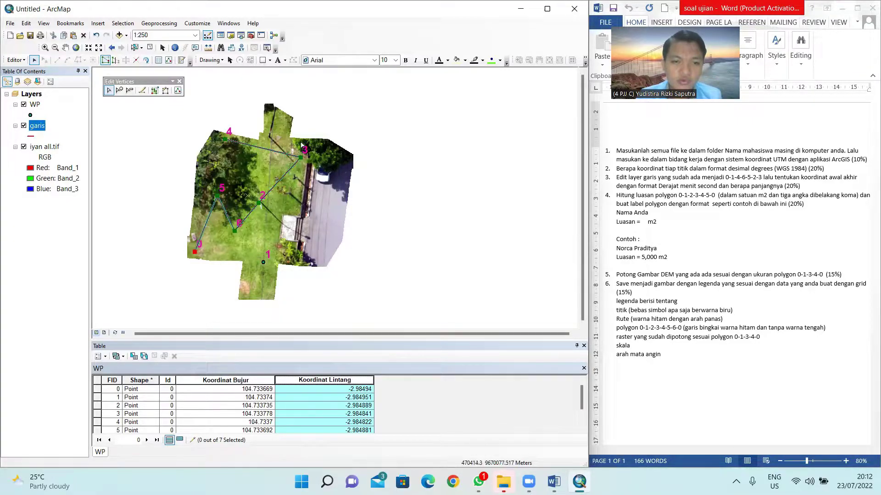
left_click(216, 196)
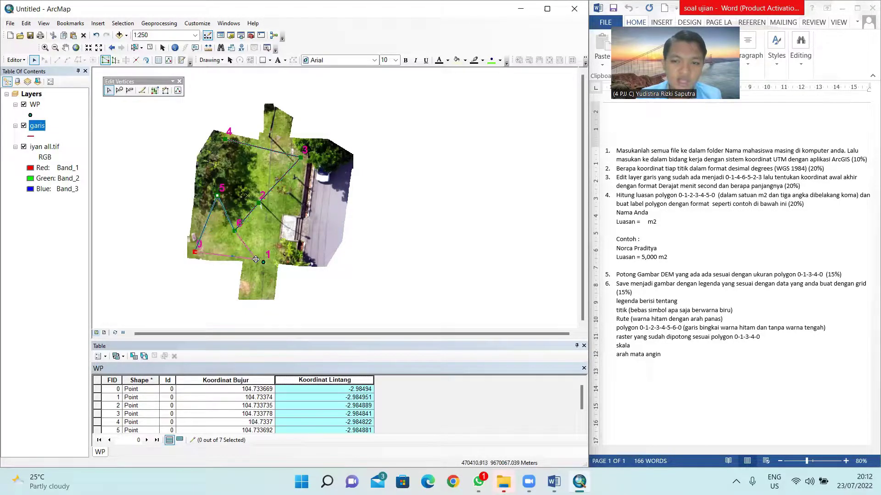
Step: Drag garis vertices onto waypoints 1, 4, 6, 5 and 2, undoing and redoing one move
left_click_drag(255, 260, 264, 263)
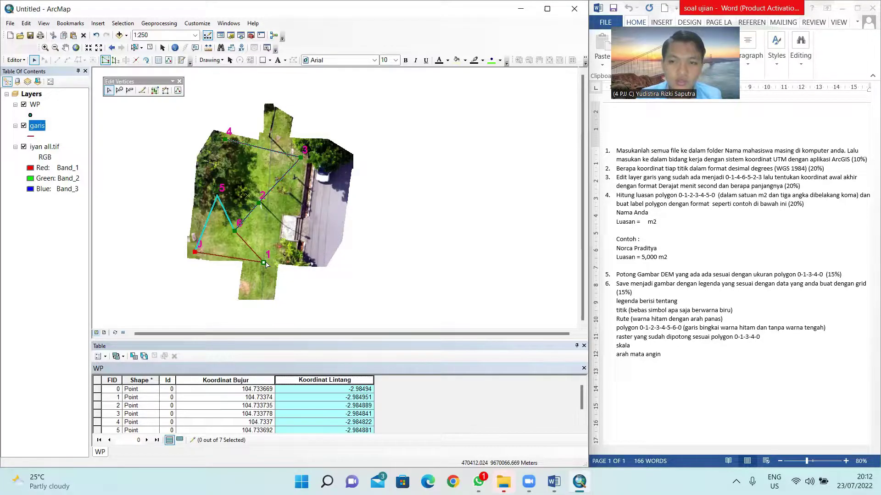
left_click_drag(233, 230, 225, 138)
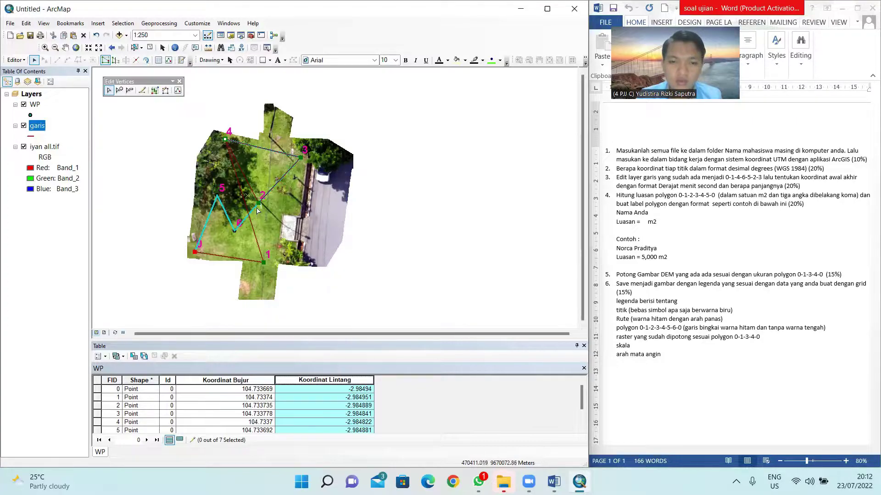
left_click_drag(257, 202, 234, 230)
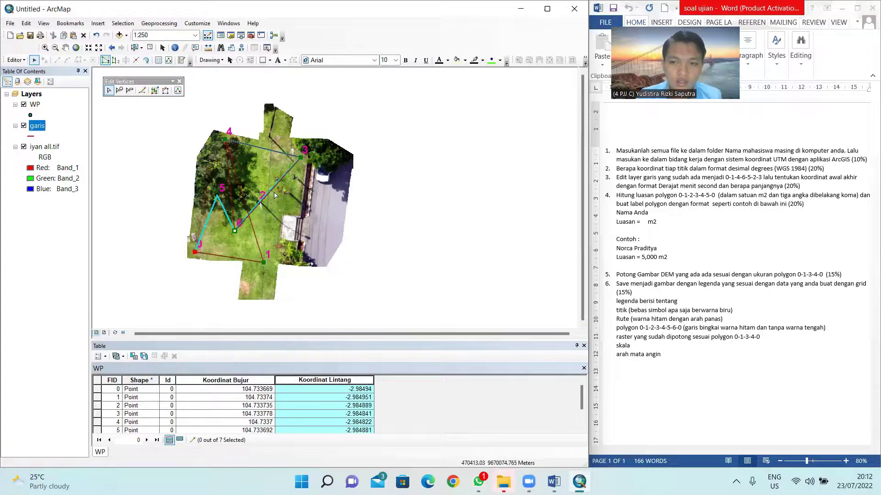
left_click_drag(300, 157, 221, 195)
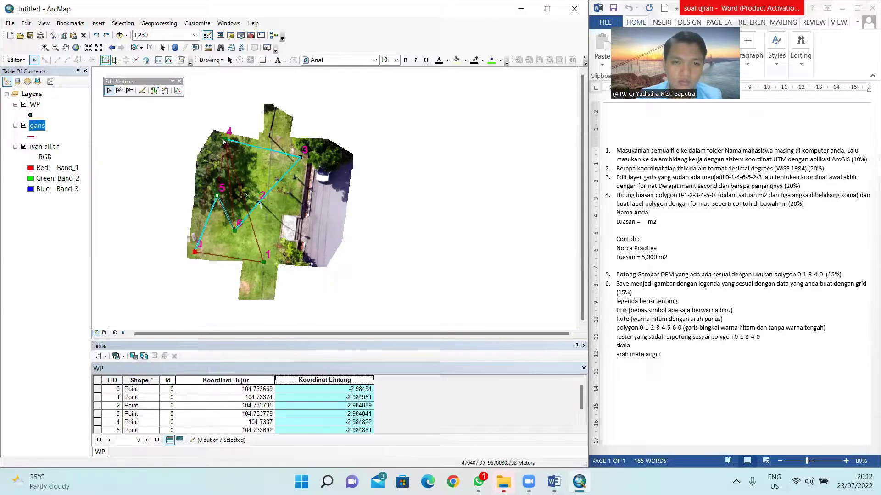
mouse_move(225, 139)
left_mouse_down()
mouse_move(250, 171)
mouse_move(246, 161)
left_mouse_up()
key("ctrl+z")
key("ctrl+y")
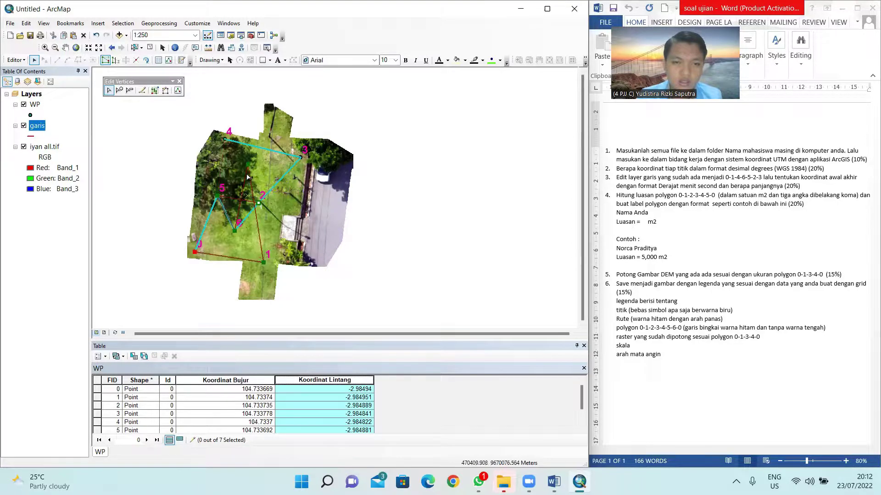
left_click_drag(258, 204, 259, 203)
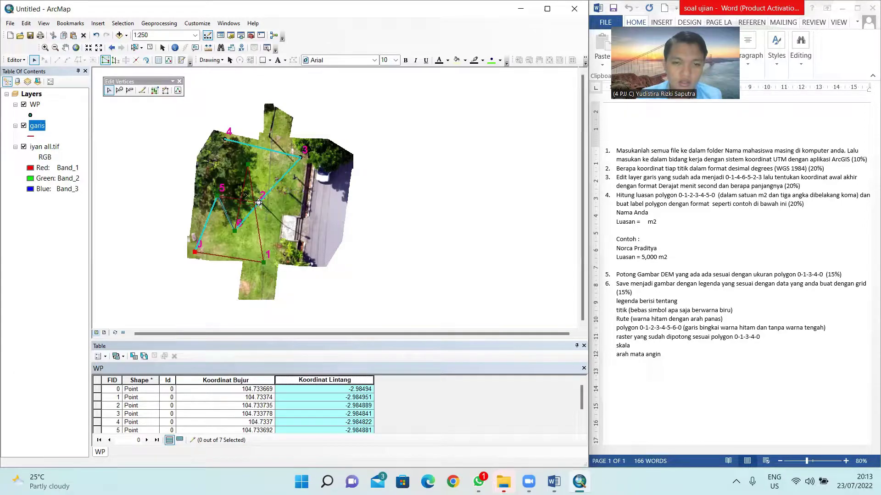
scroll(259, 203, "up", 2)
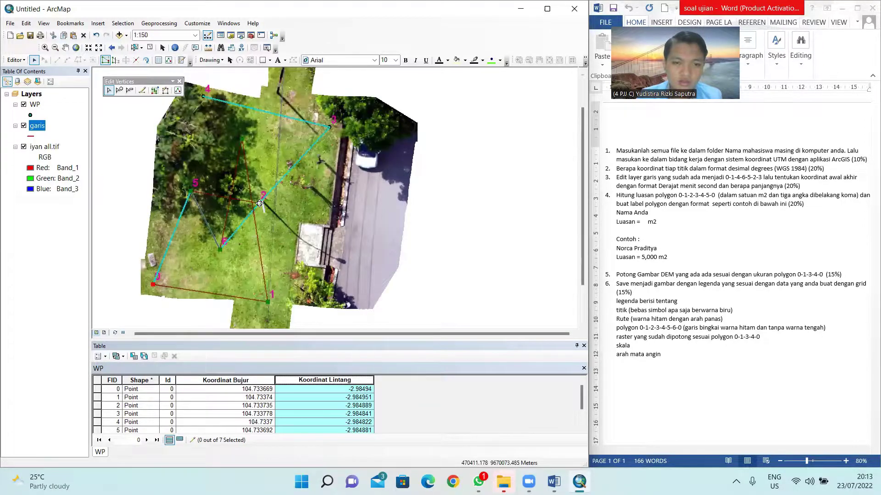
Step: Snap the garis end vertex onto point 2 and another vertex onto point 4, then reselect the line
left_click(287, 235)
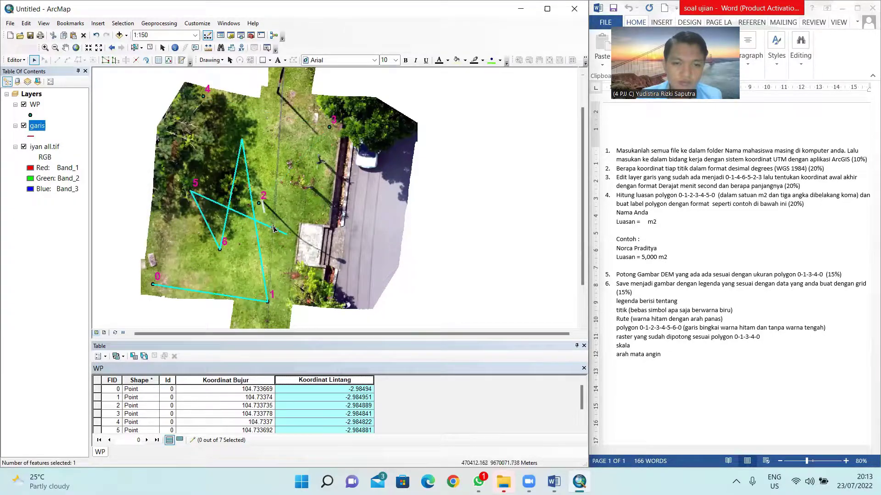
double_click(270, 229)
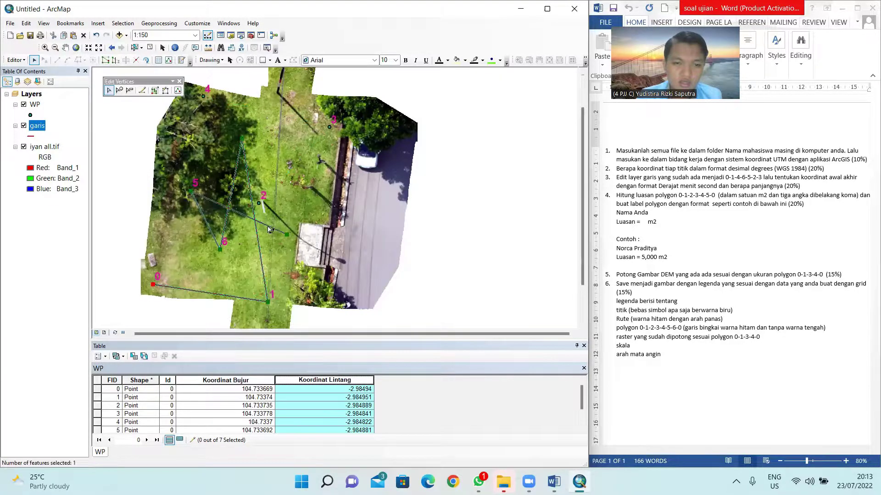
left_click_drag(286, 235, 259, 203)
left_click_drag(242, 138, 204, 95)
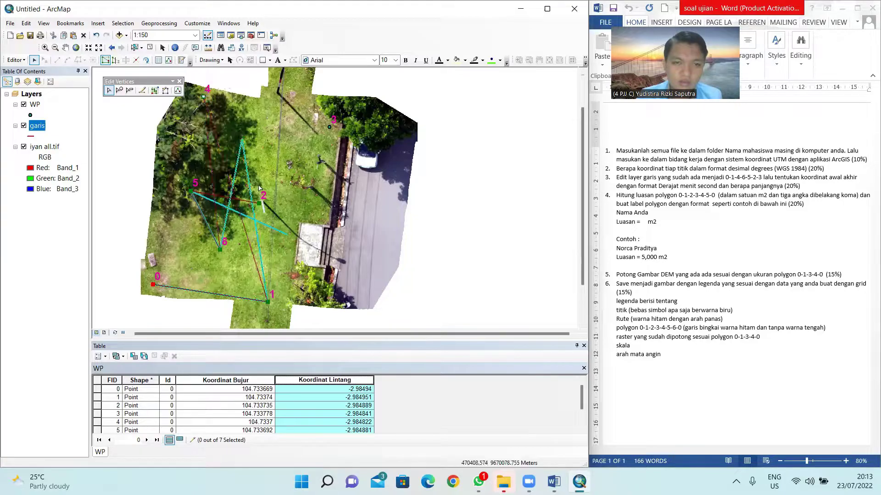
left_click(274, 156)
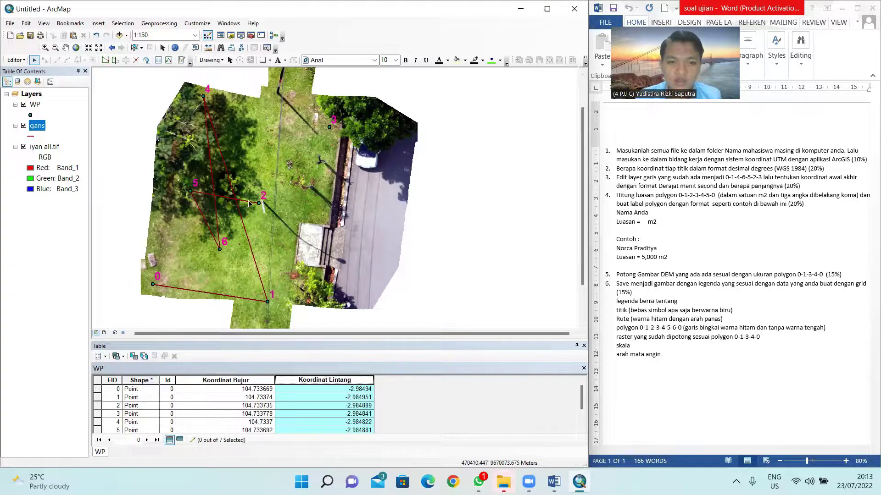
left_click(248, 202)
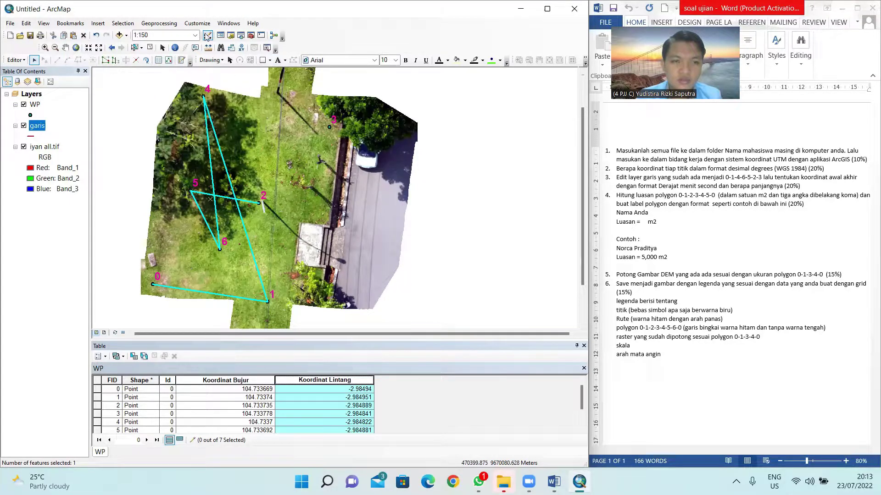
Step: Flip the garis route and continue it from point 2 to a new end vertex at point 3
right_click(307, 29)
left_click(337, 97)
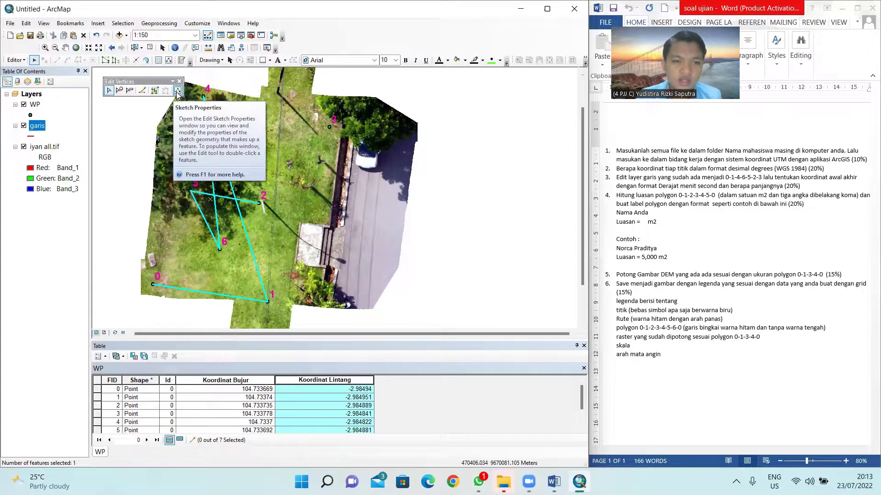
left_click(141, 91)
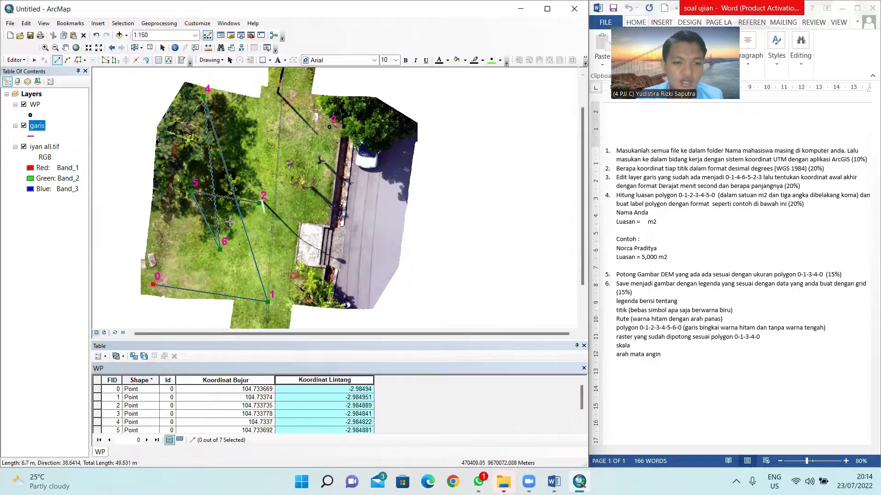
right_click(260, 207)
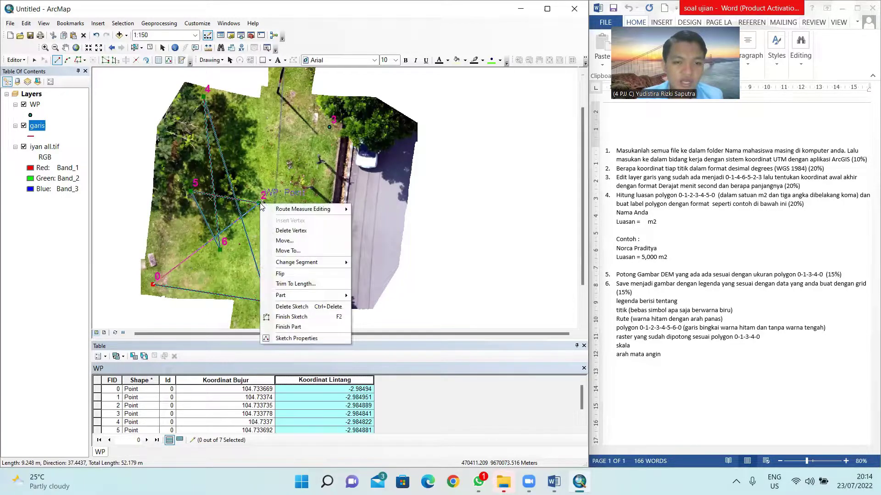
left_click(284, 275)
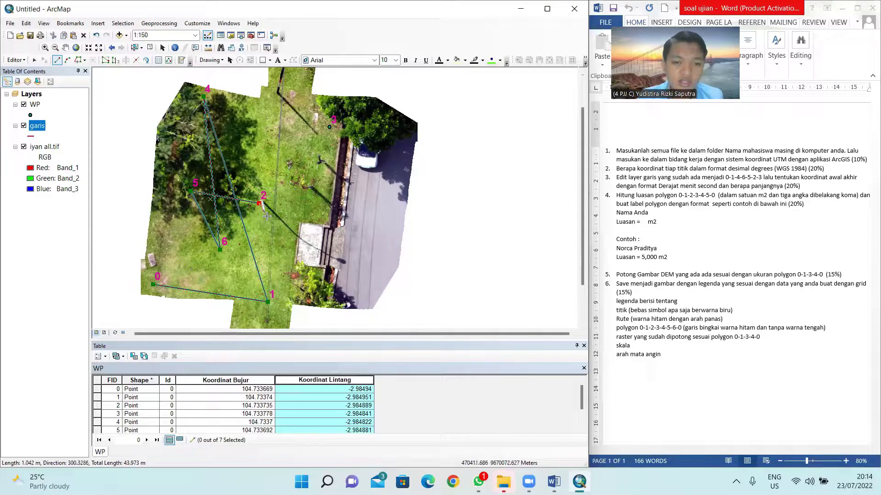
left_click(329, 128)
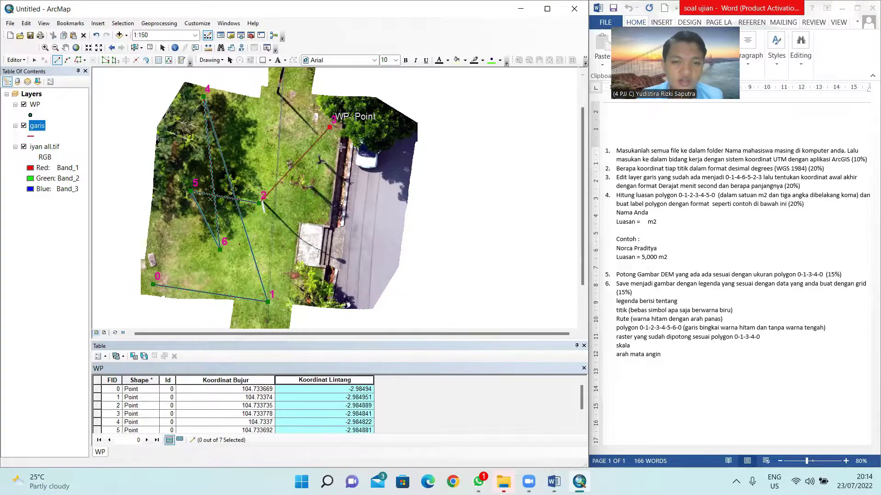
right_click(339, 149)
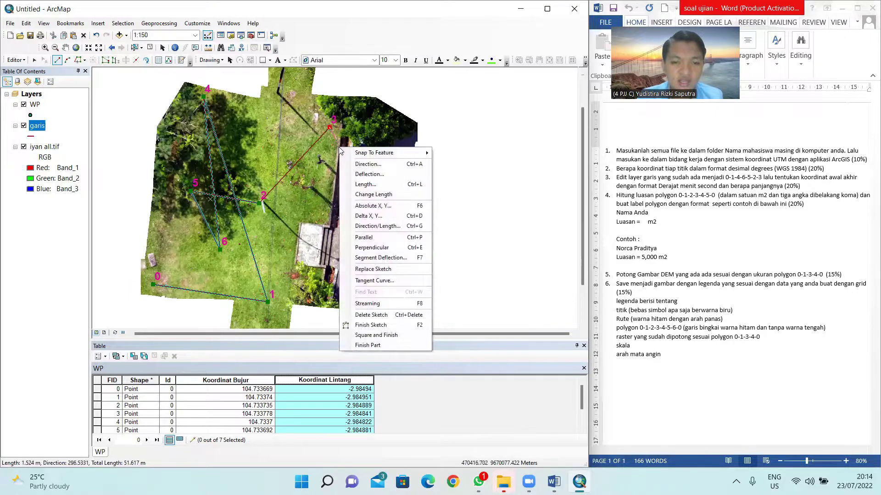
left_click(367, 325)
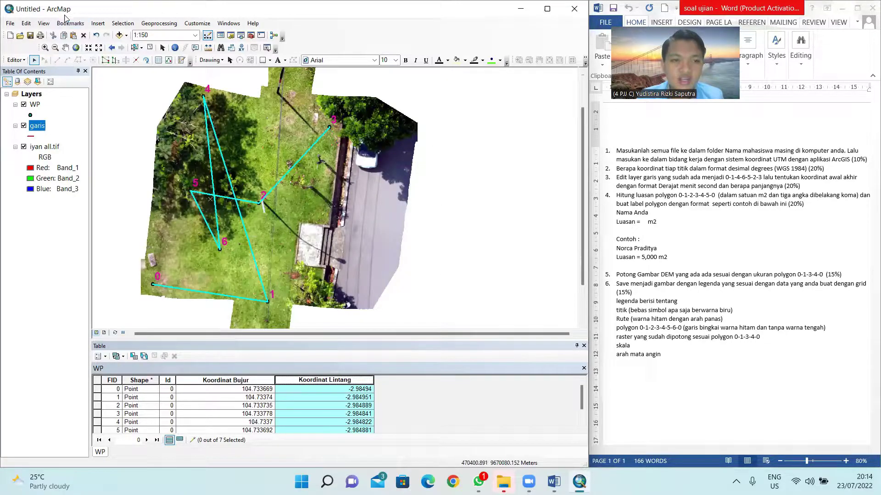
Step: Save the route edits and stop editing
left_click(23, 60)
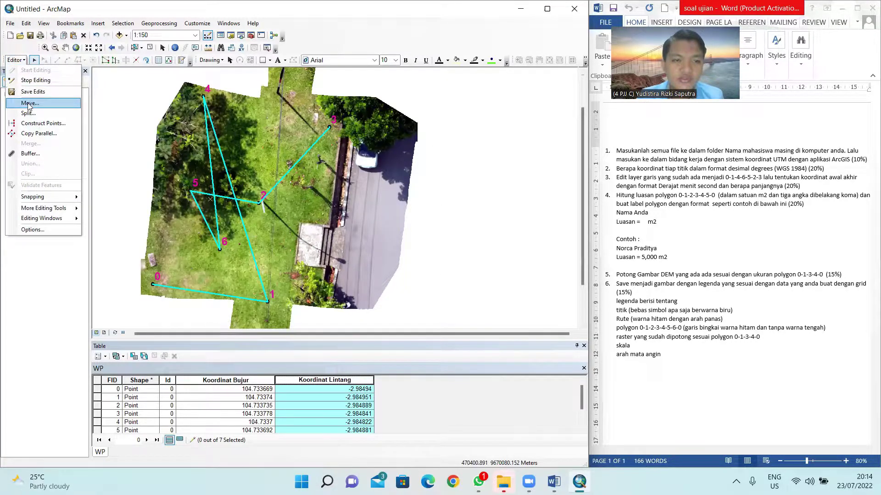
left_click(33, 91)
left_click(22, 60)
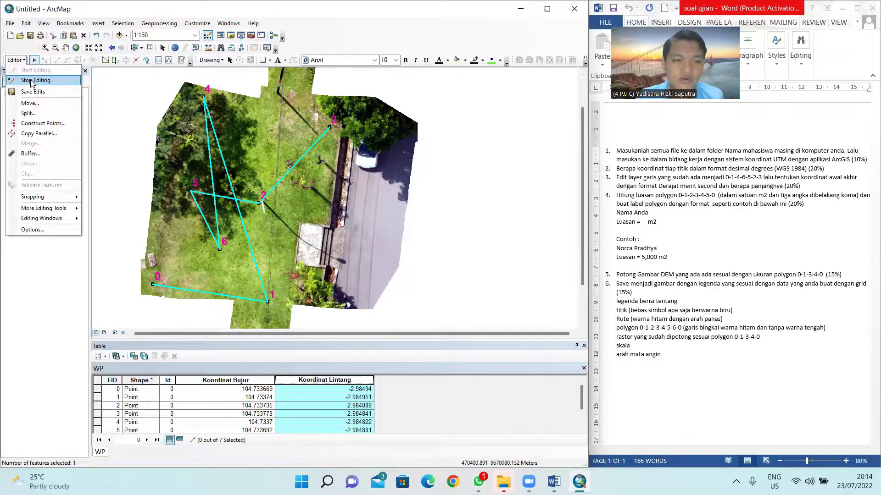
left_click(32, 80)
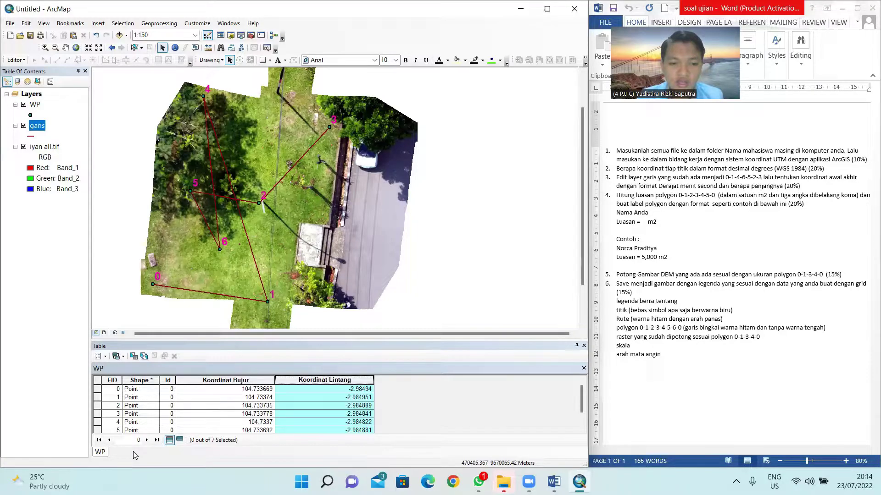
Step: Open the garis layer's attribute table, checking the WP table tab before returning to garis
right_click(37, 127)
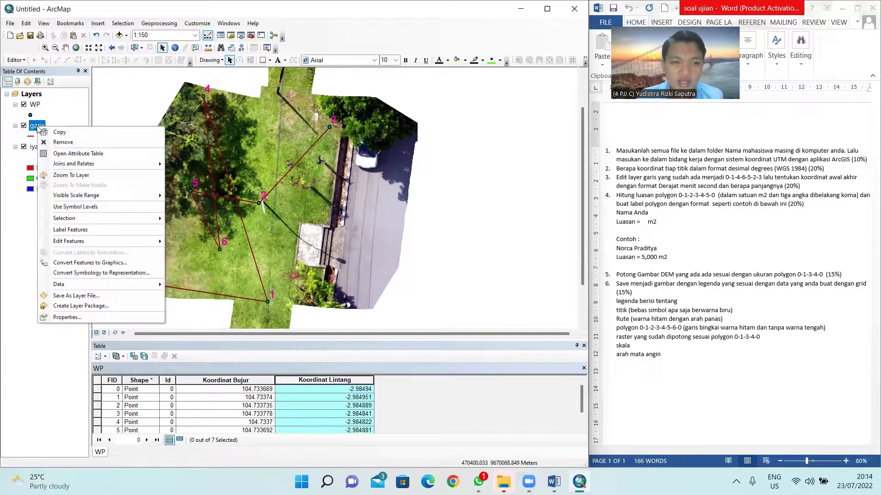
left_click(69, 153)
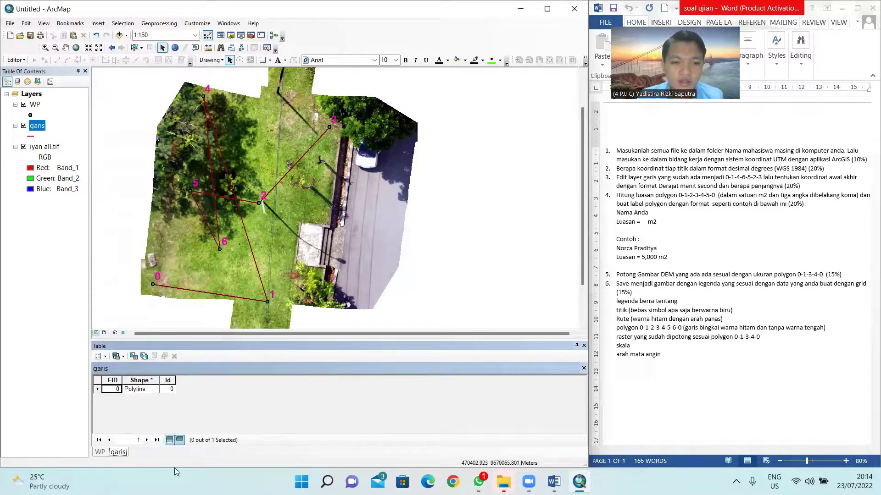
left_click(100, 452)
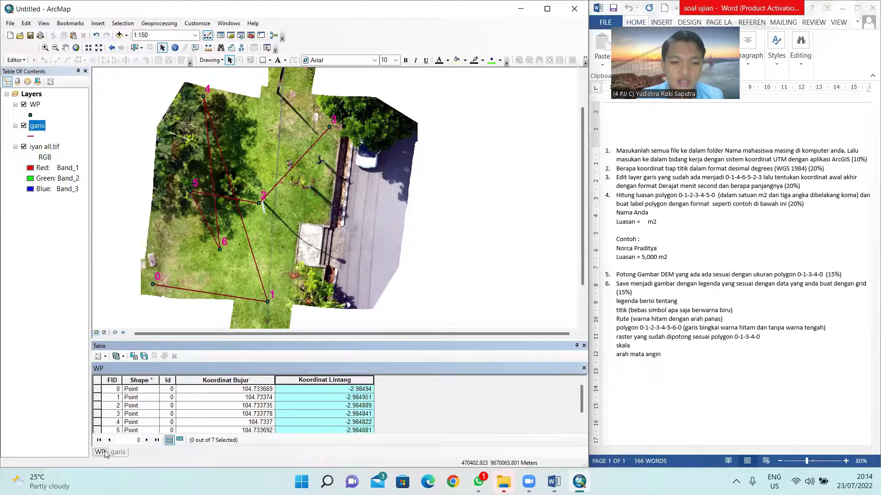
left_click(117, 453)
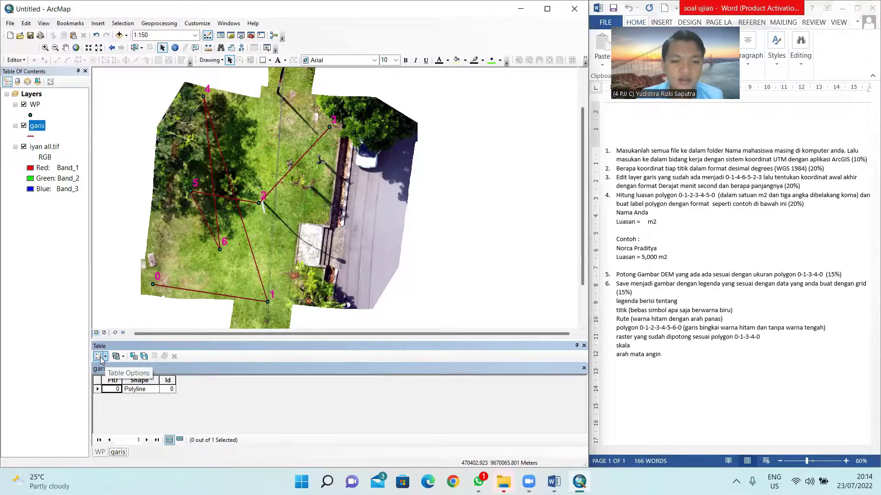
Step: Add a Text field named X1 to the garis table
left_click(101, 357)
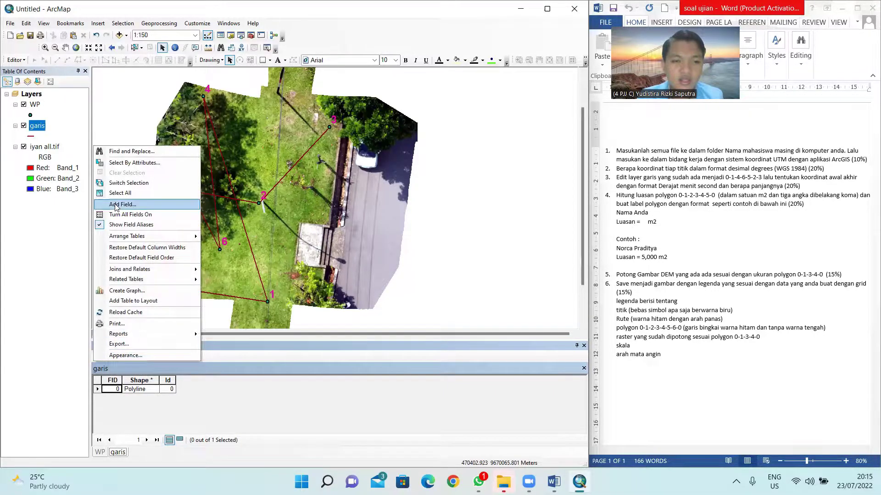
left_click(116, 203)
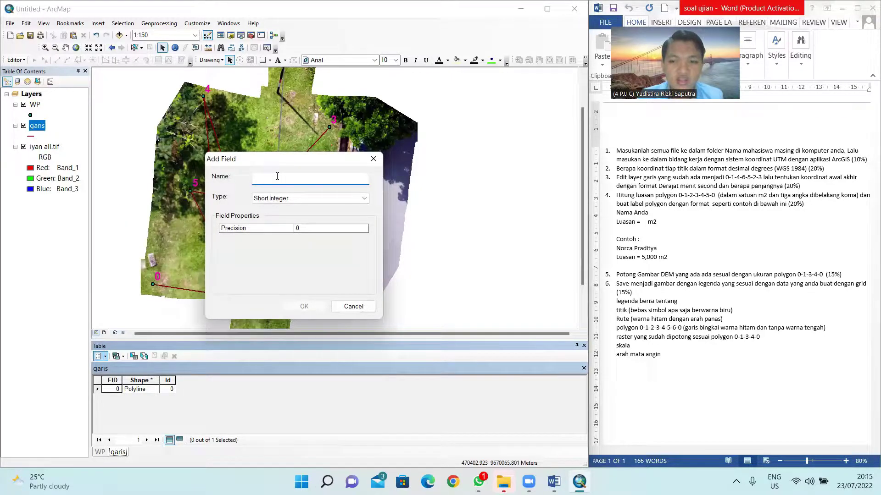
type("Ko")
key("BackSpace")
key("BackSpace")
key("BackSpace")
type("X1")
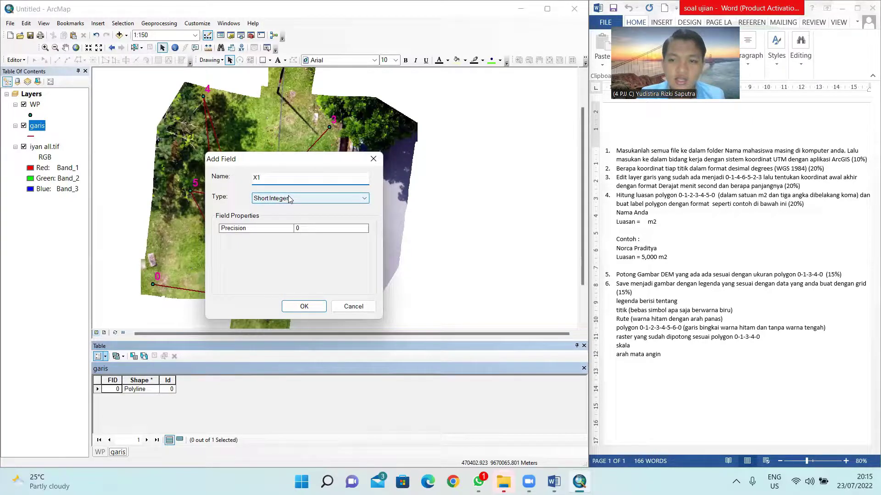
left_click(289, 198)
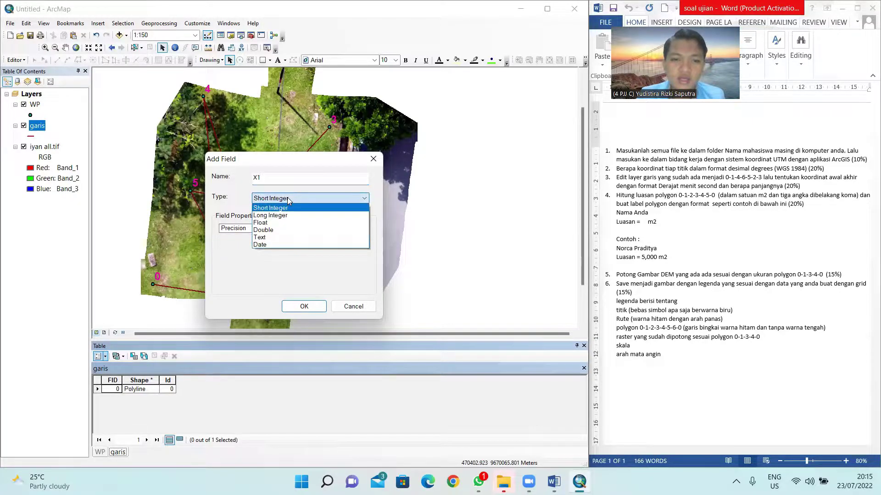
left_click(266, 237)
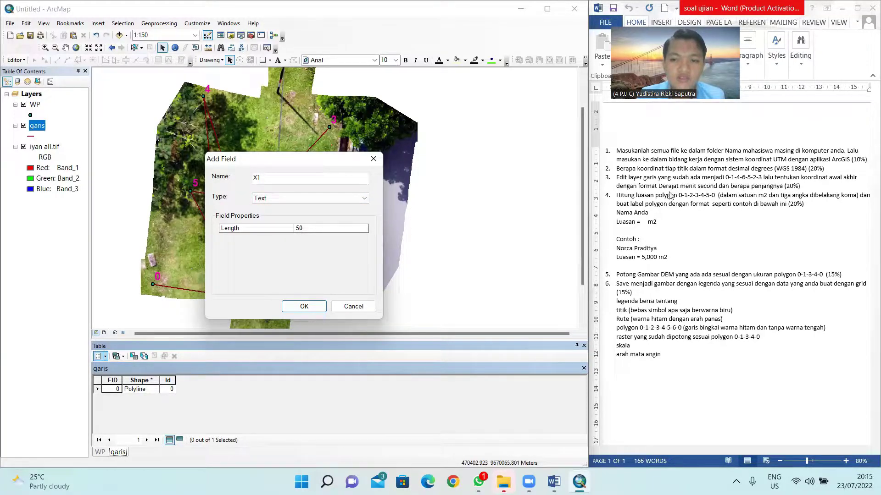
left_click(304, 307)
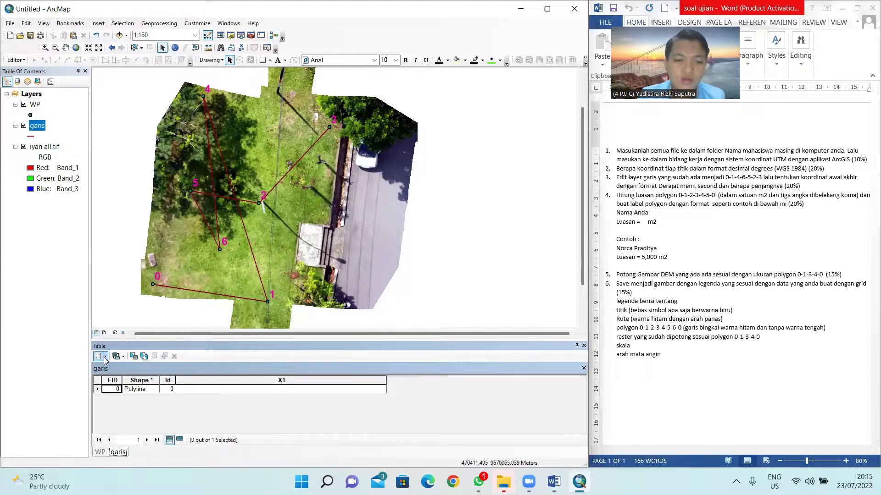
Step: Add a Text field Y1, then narrow the X1 and Y1 columns
left_click(100, 357)
left_click(123, 204)
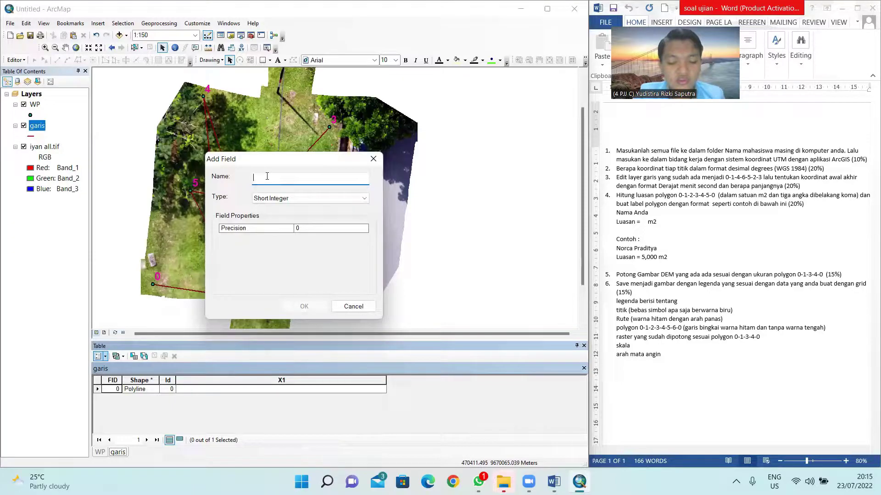
type("Y")
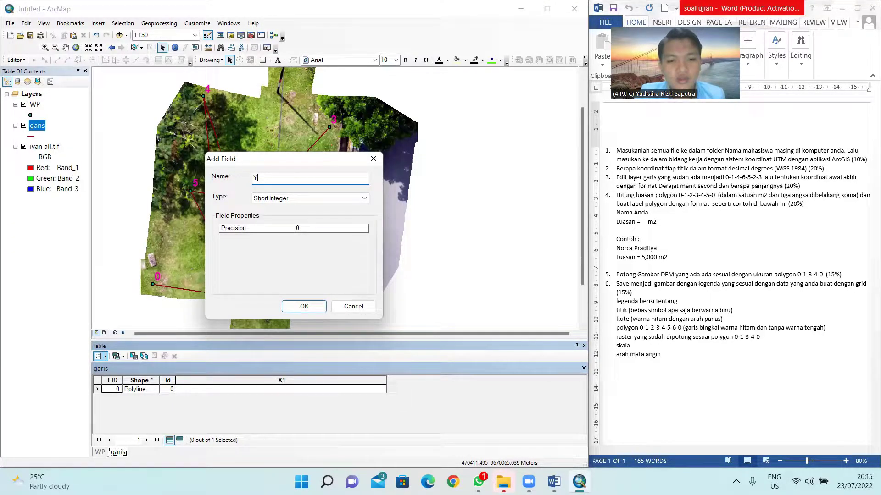
type("1")
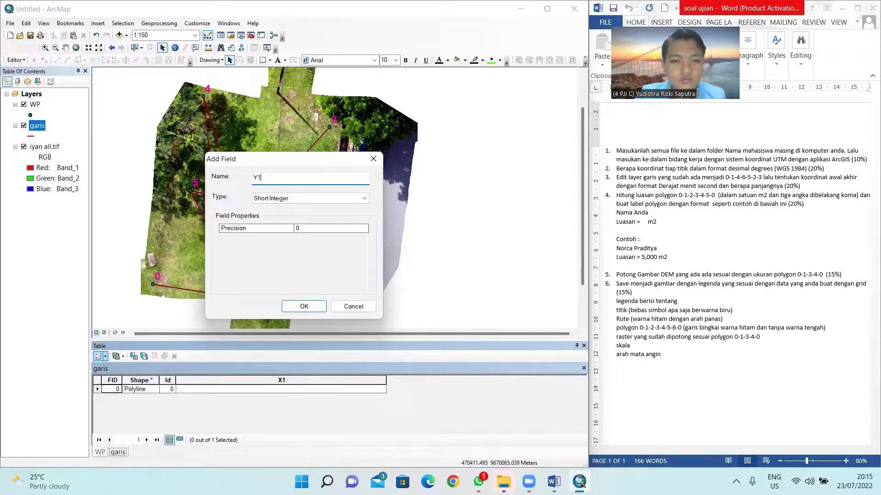
left_click(312, 198)
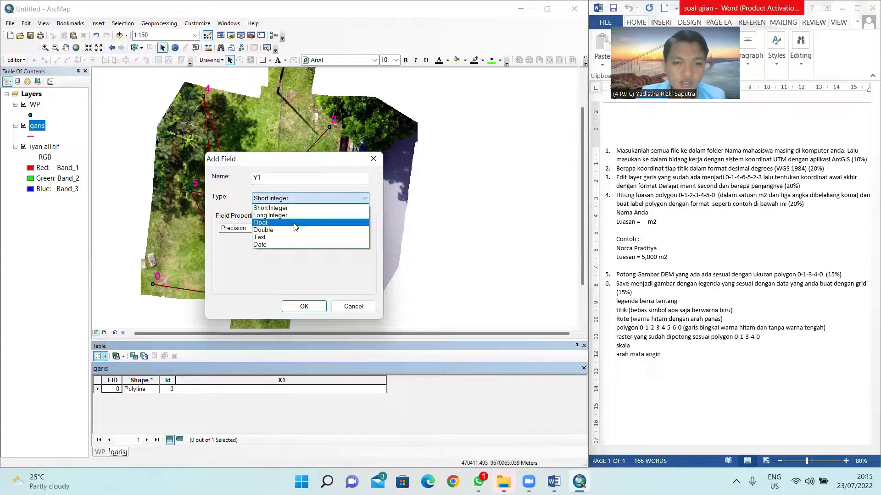
left_click(279, 234)
left_click(316, 308)
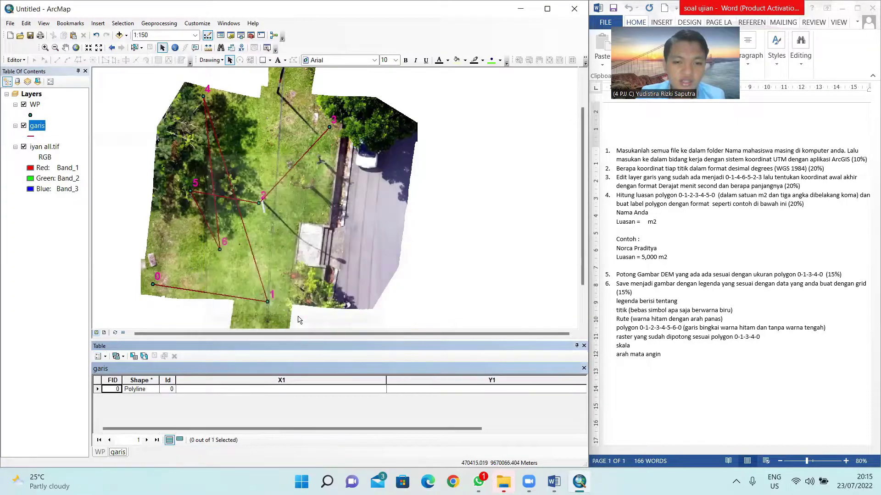
left_click_drag(388, 380, 337, 380)
left_click_drag(228, 384, 229, 384)
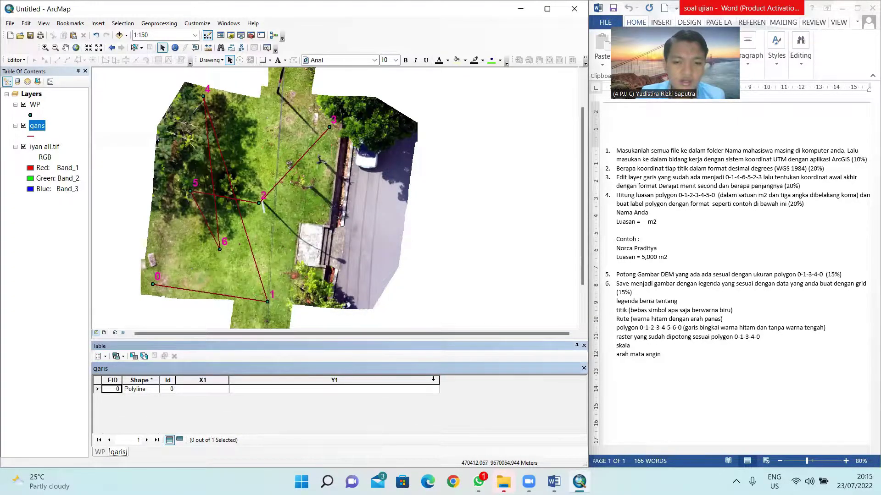
left_click_drag(438, 379, 286, 381)
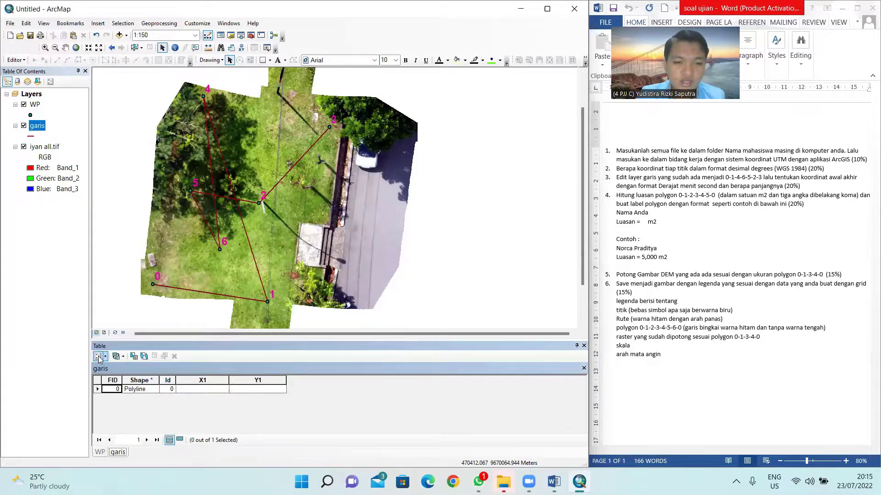
Step: Add a Text field named X2 to the garis table
left_click(99, 357)
left_click(135, 204)
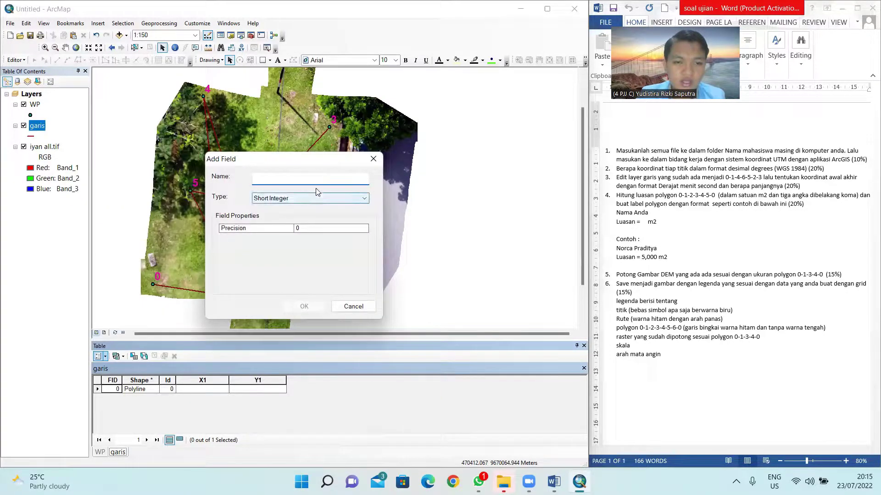
left_click(300, 199)
left_click(275, 235)
left_click(269, 177)
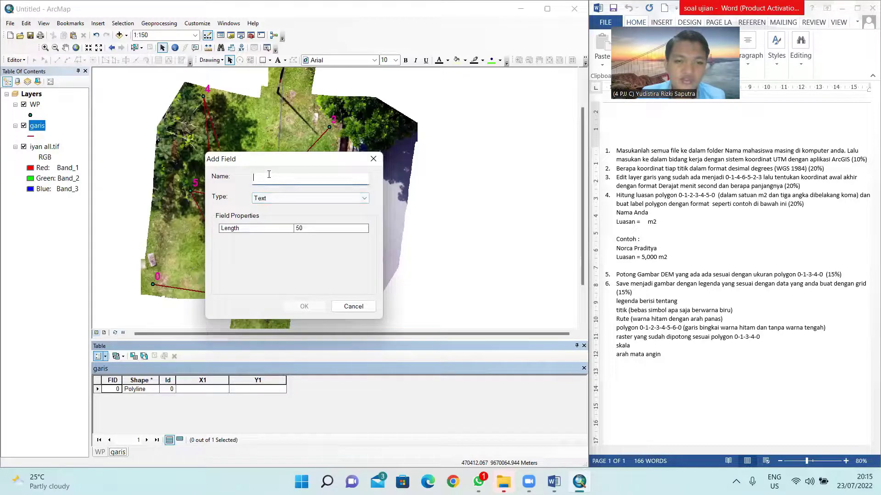
type("X2")
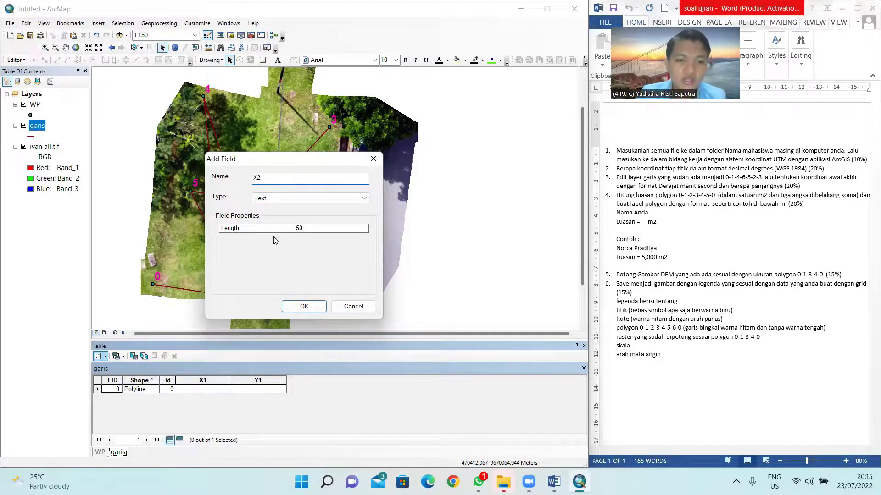
left_click(306, 306)
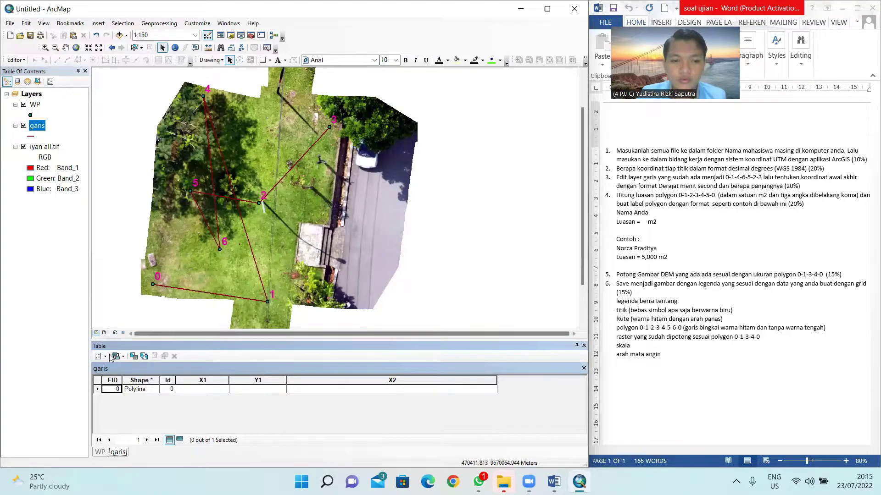
Step: Add a Text field named Y2 and narrow its column
left_click(105, 357)
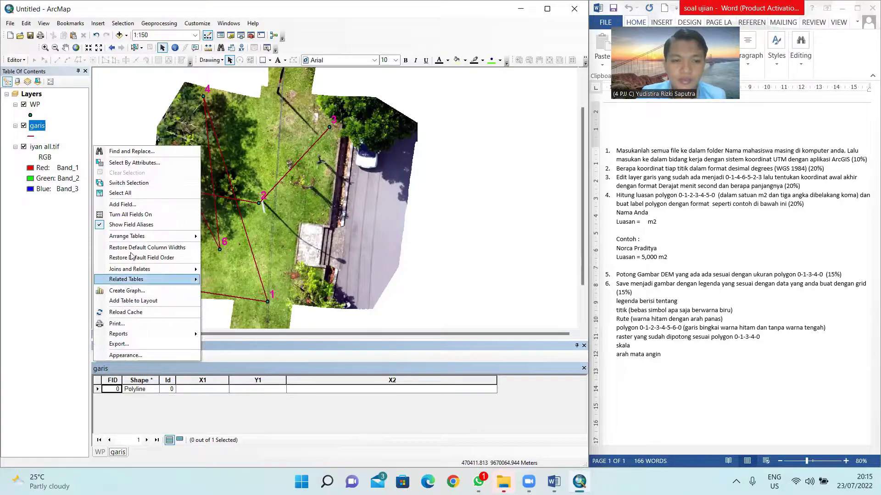
left_click(121, 204)
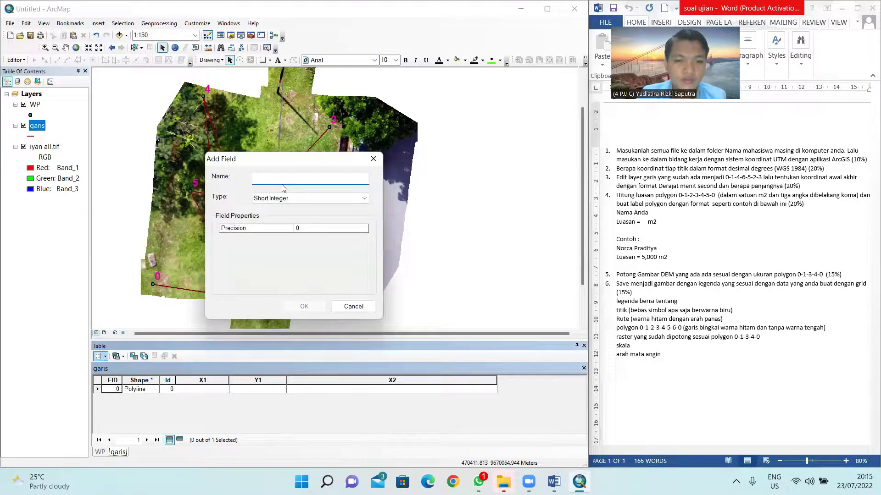
type("Y@")
key("BackSpace")
type("2")
left_click(277, 203)
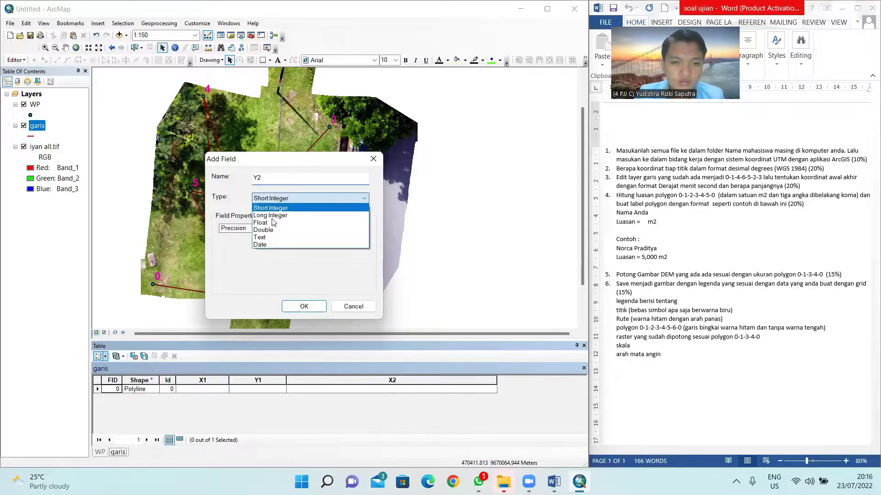
left_click(256, 238)
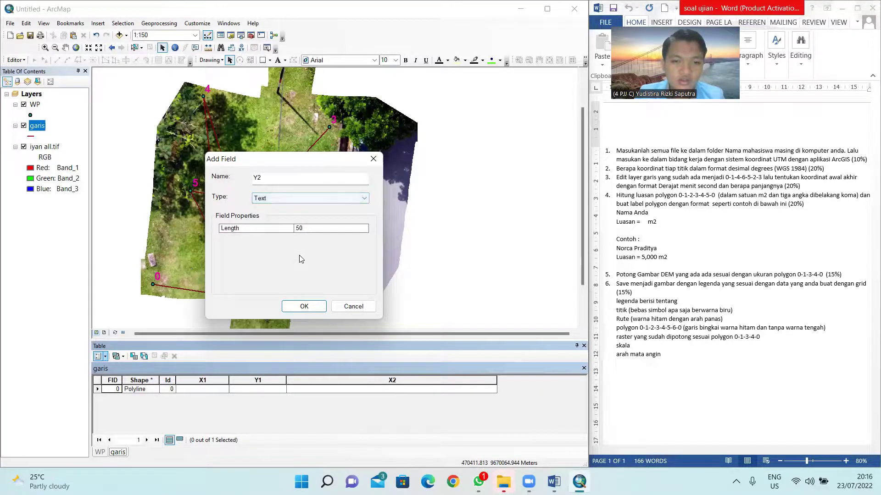
left_click(304, 306)
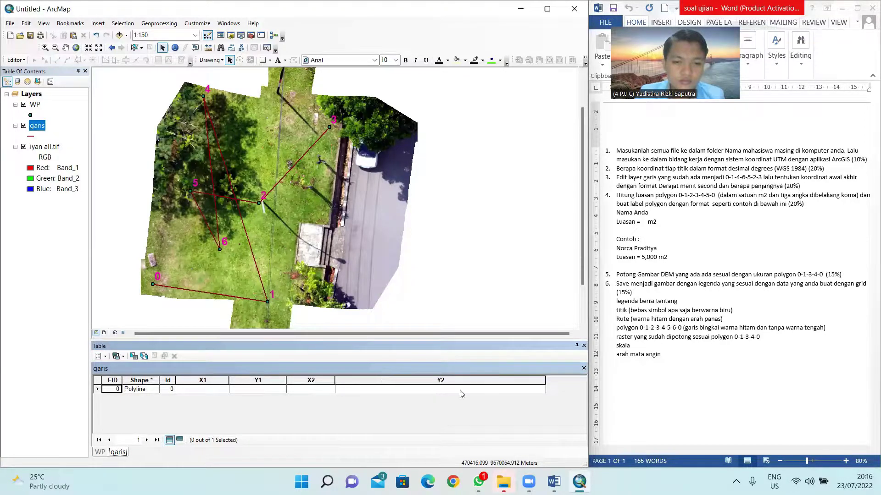
left_click_drag(546, 381, 394, 381)
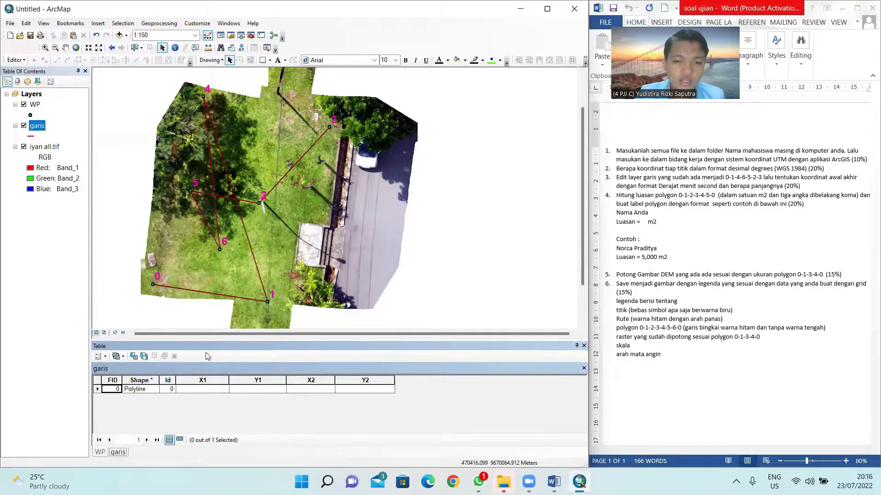
Step: Add a Double field named Panjang to the garis table
left_click(102, 357)
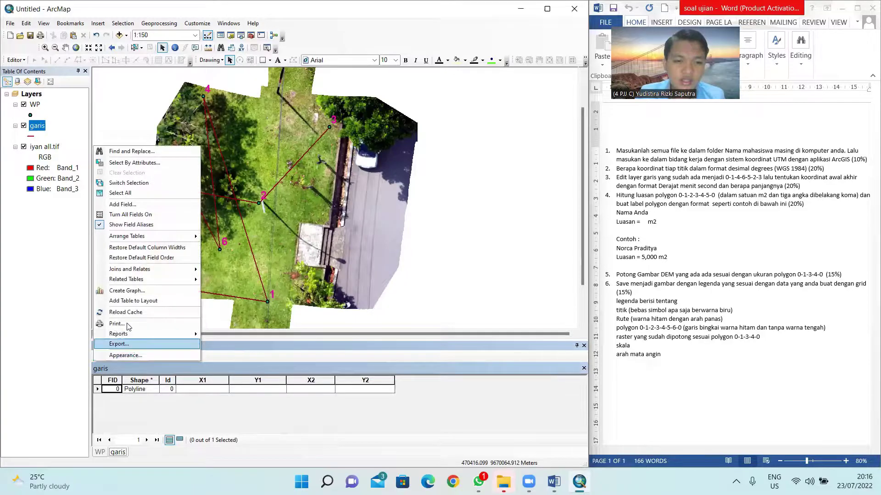
left_click(155, 206)
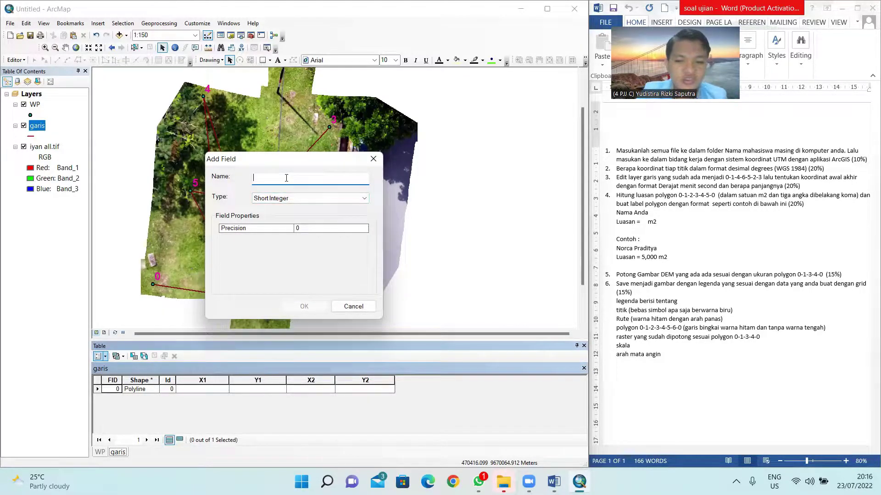
type("Pa")
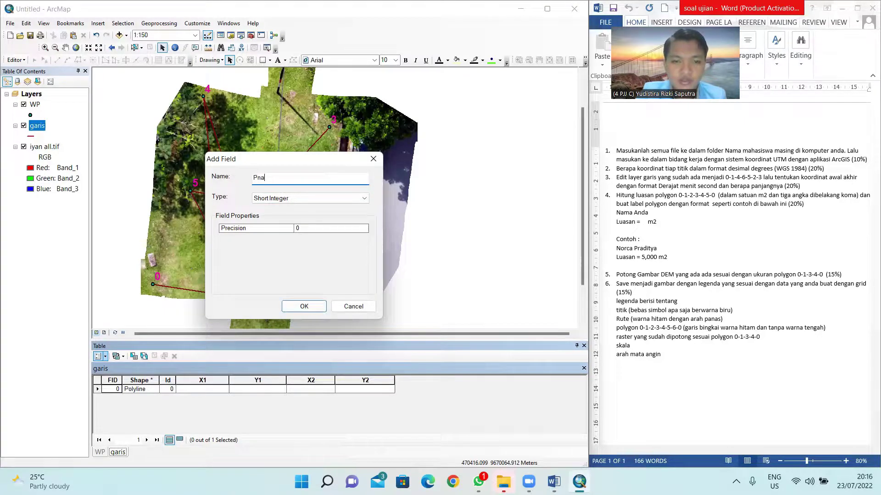
type("njang")
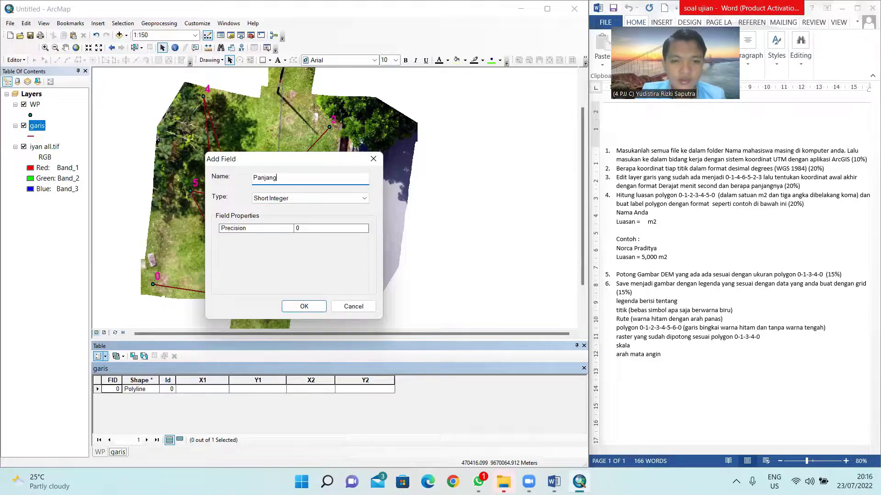
left_click(347, 198)
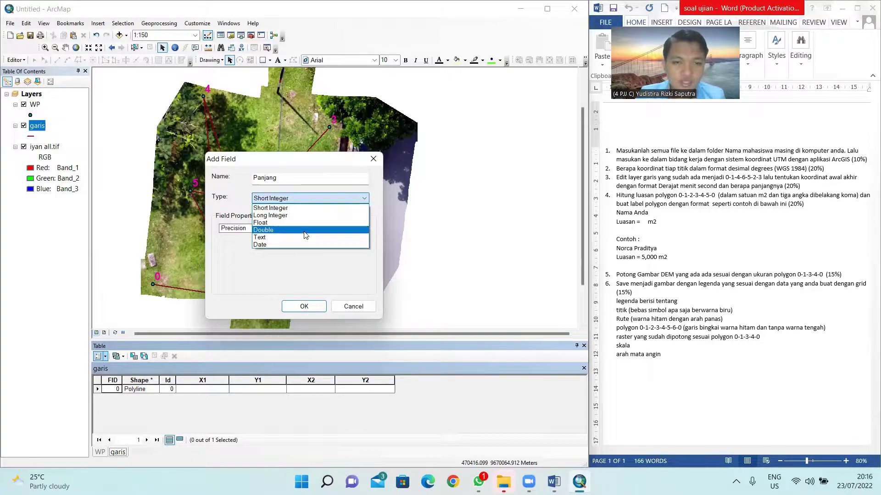
left_click(305, 230)
left_click(304, 307)
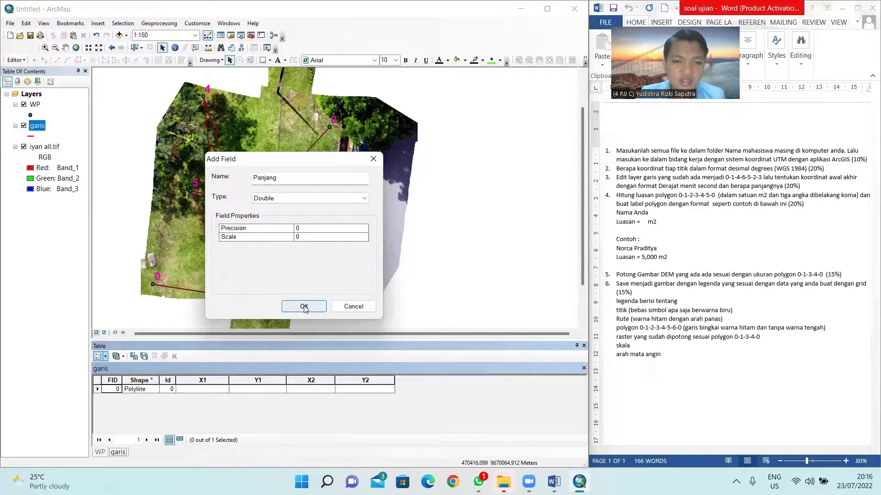
left_click(208, 382)
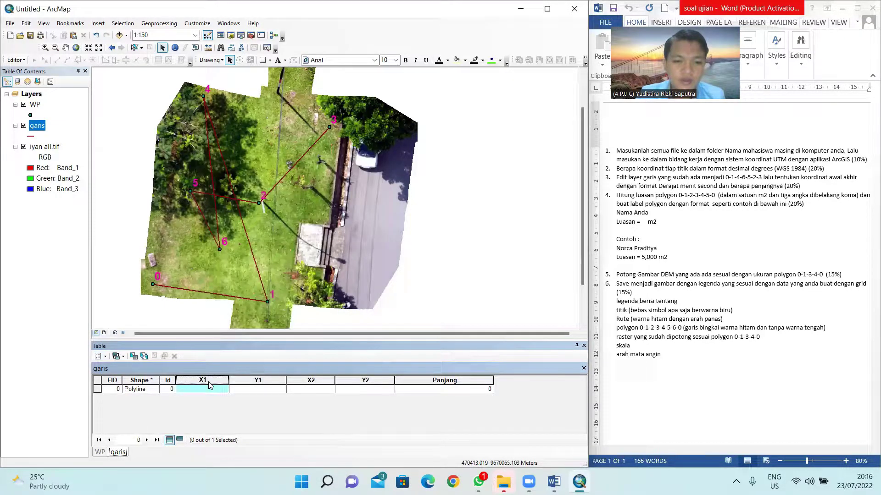
Step: Give the X1 field the alias 'Koordinat Bujur Titik Awal' and widen its column
right_click(208, 382)
left_click(245, 330)
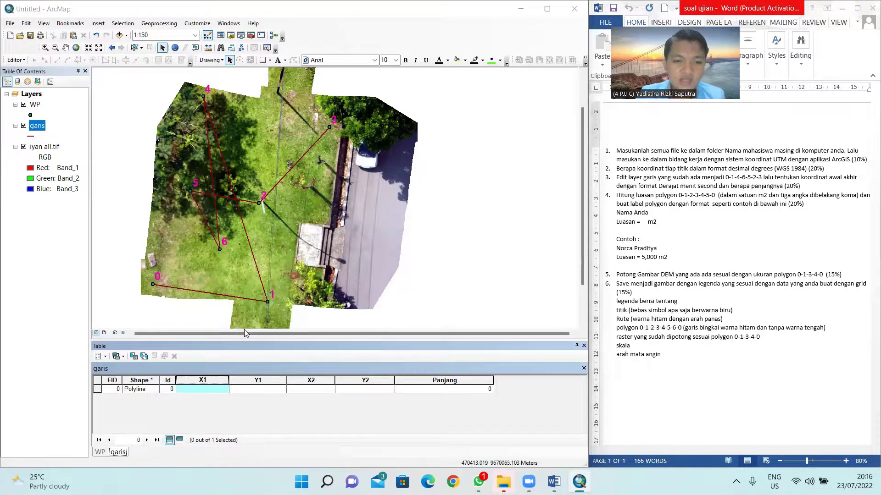
left_click(381, 308)
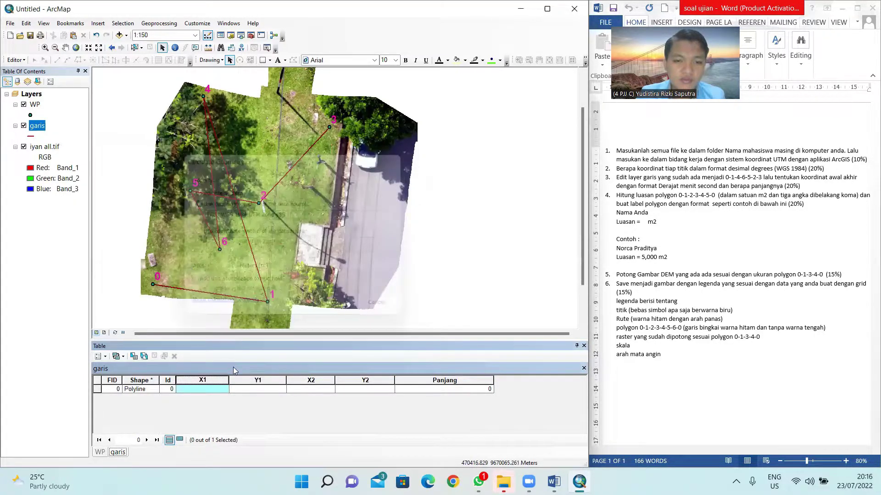
right_click(215, 381)
left_click(244, 373)
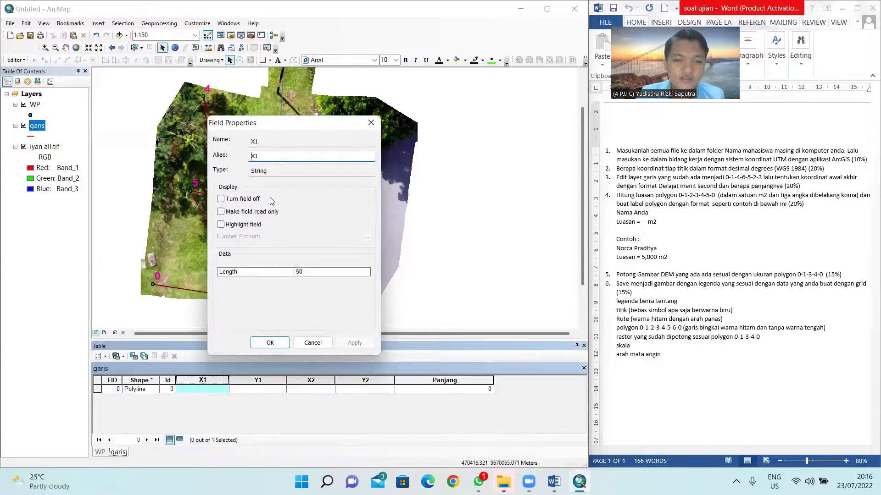
type("Koordinat Bujur Titik Awal")
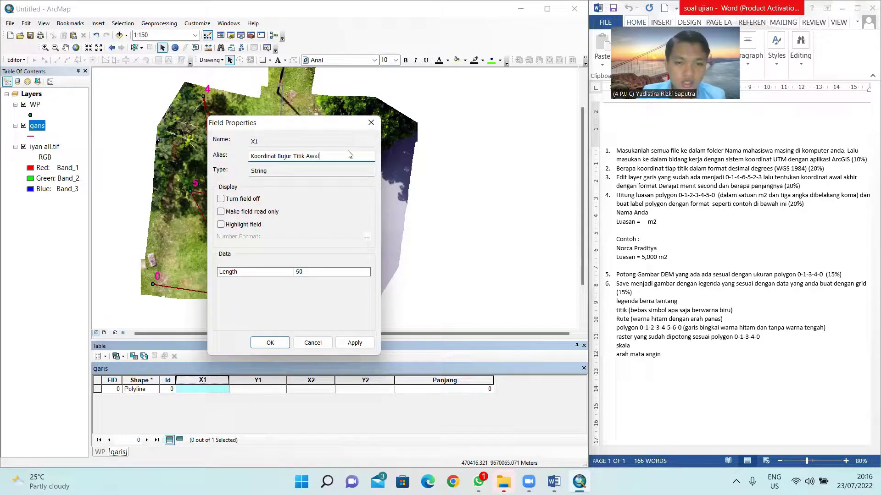
left_click_drag(321, 158, 225, 169)
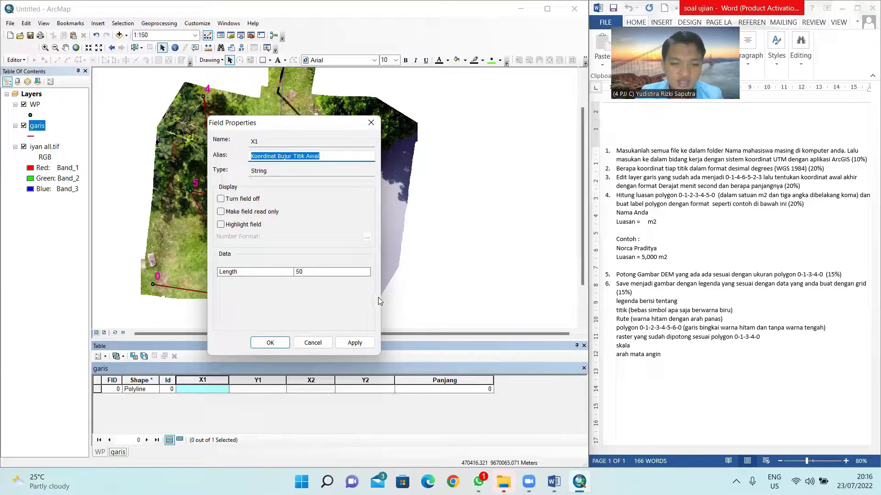
left_click(356, 343)
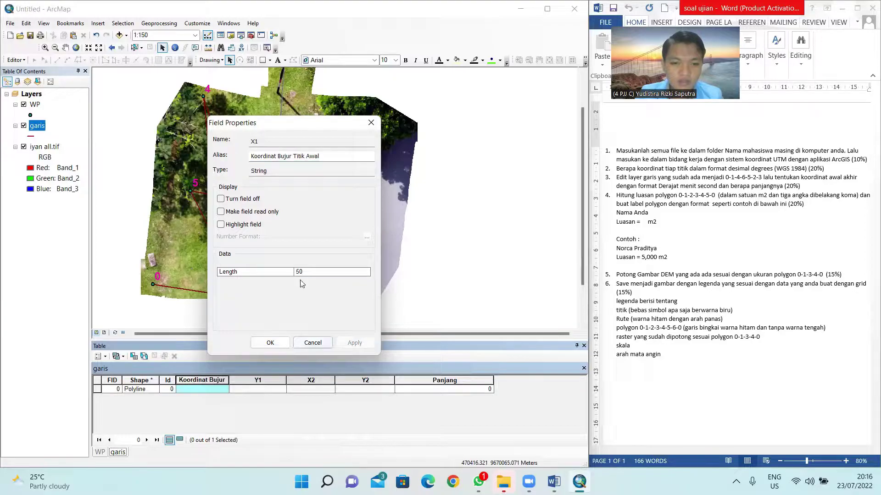
left_click_drag(328, 152, 220, 189)
key("ctrl+c")
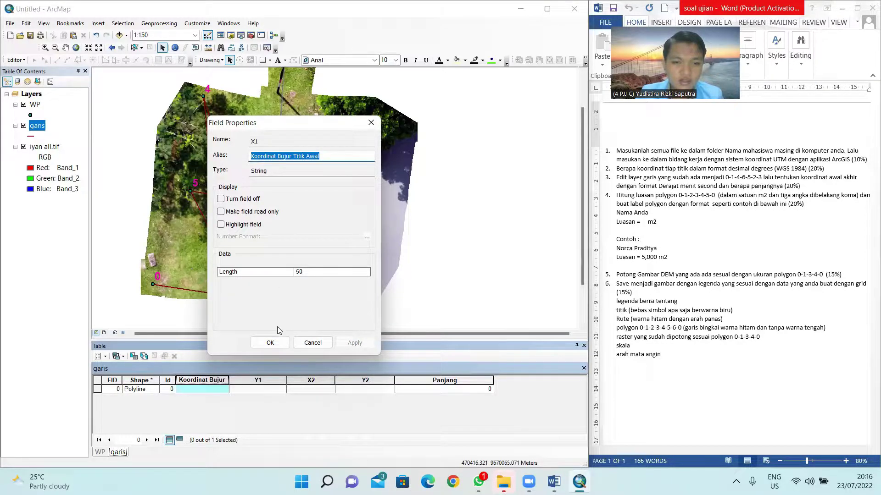
left_click(270, 343)
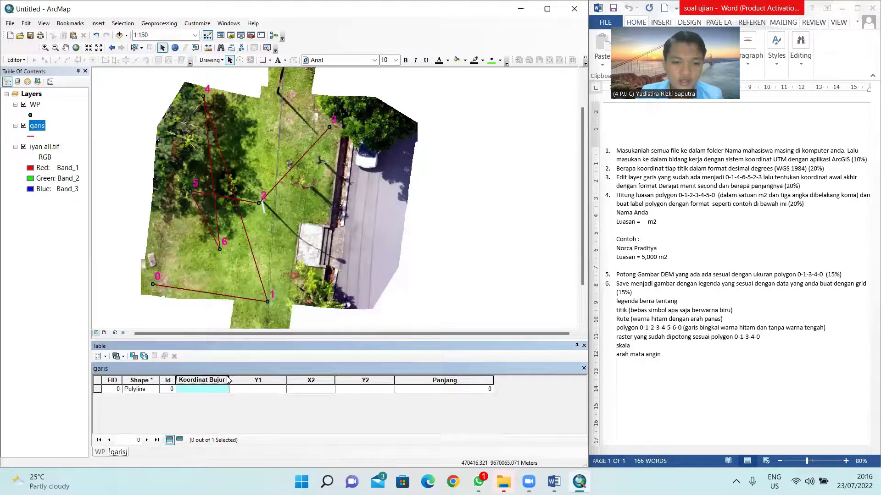
left_click_drag(228, 381, 262, 380)
Step: Alias the Y1 field 'Koordinat Lintang Titik Awal' and widen its column
left_click(291, 380)
right_click(291, 380)
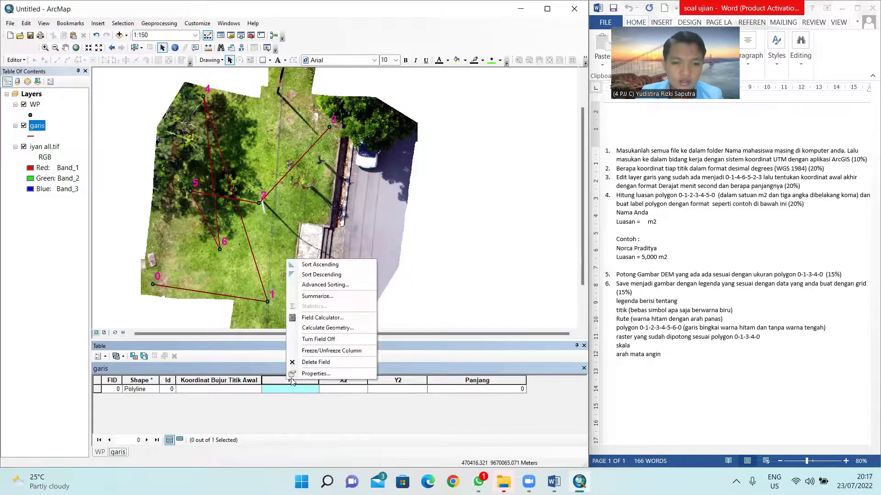
left_click(310, 374)
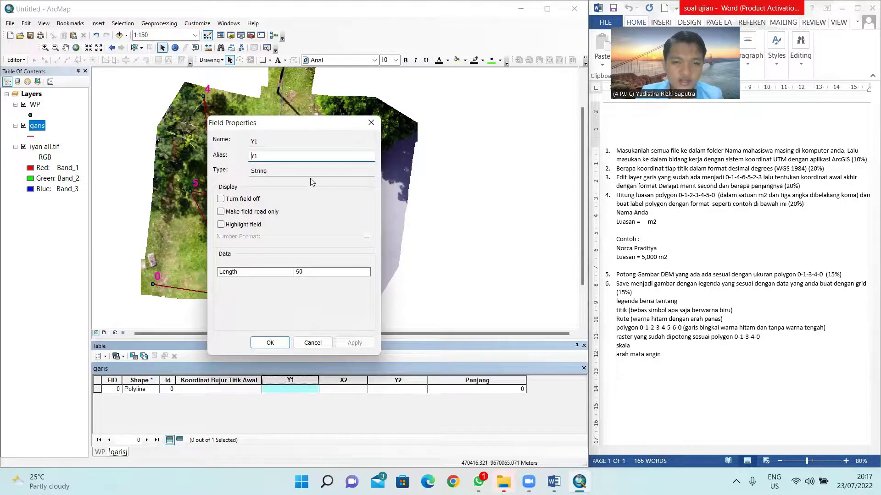
double_click(307, 139)
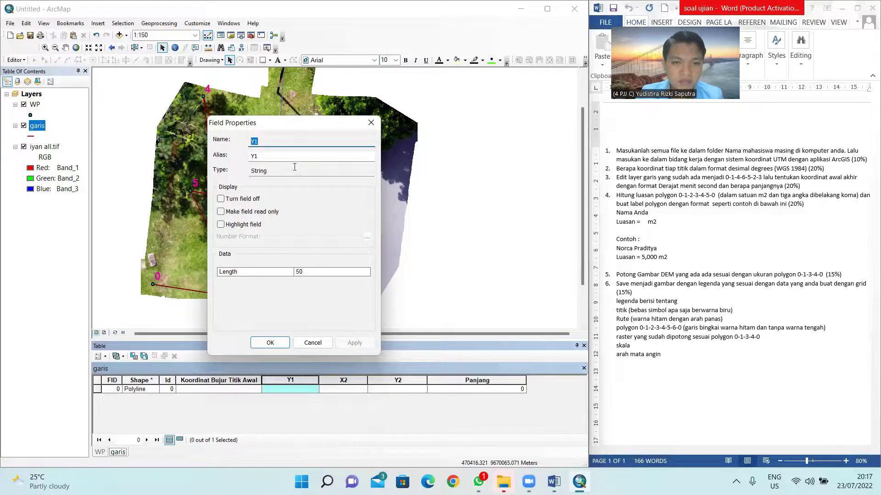
double_click(273, 157)
key("ctrl+v")
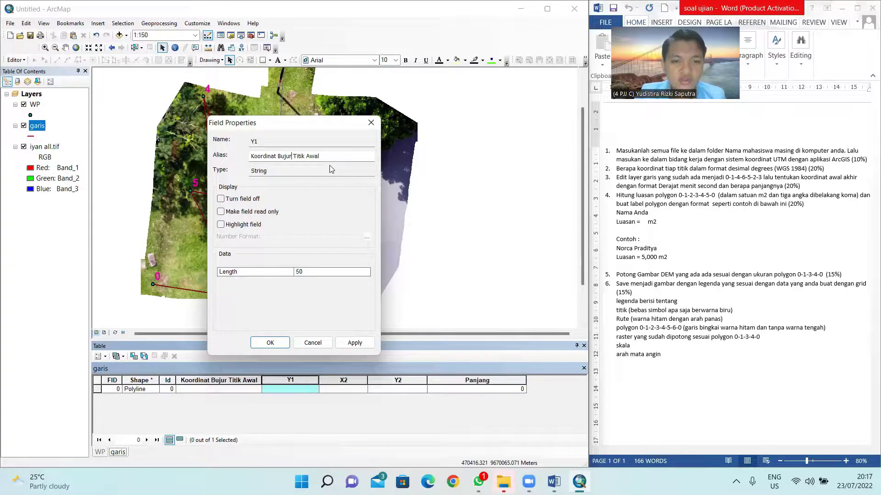
key("BackSpace")
key("BackSpace")
key("BackSpace")
key("BackSpace")
key("BackSpace")
key("BackSpace")
type("Lintang")
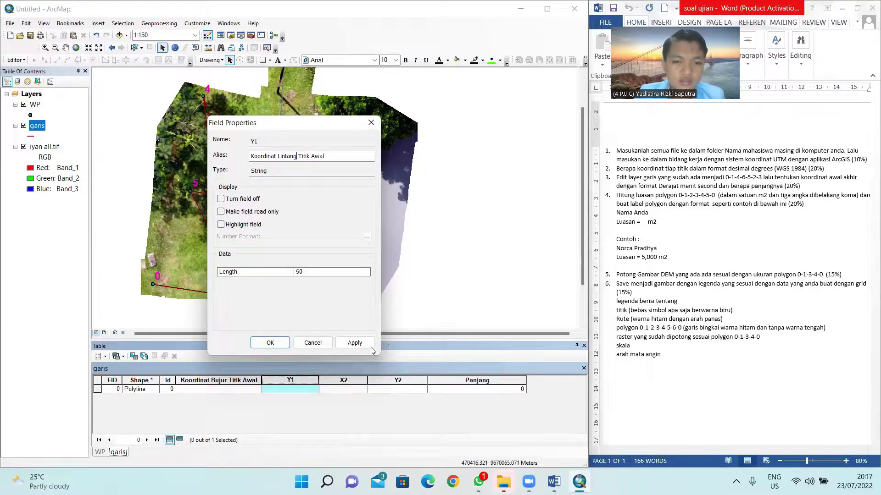
left_click(363, 343)
left_click(270, 344)
left_click_drag(319, 381, 352, 380)
Step: Alias the X2 field 'Koordinat Bujur Titik Akhir' and widen its column
left_click(365, 380)
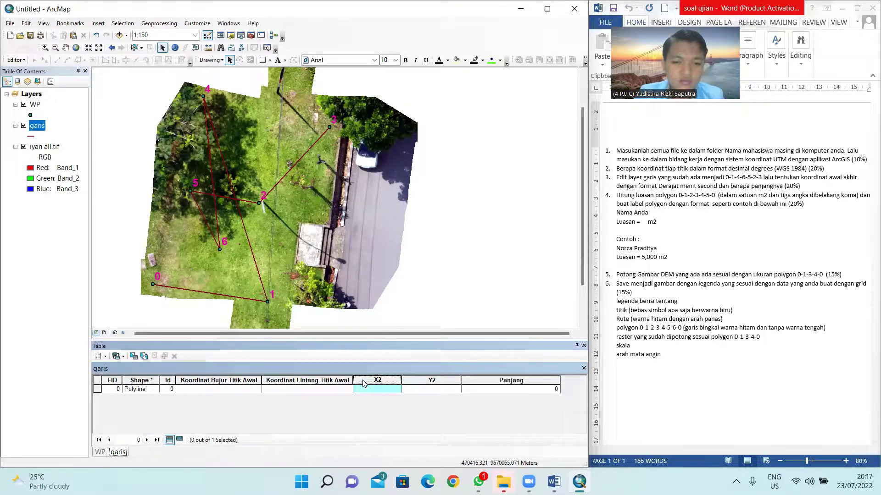
right_click(365, 380)
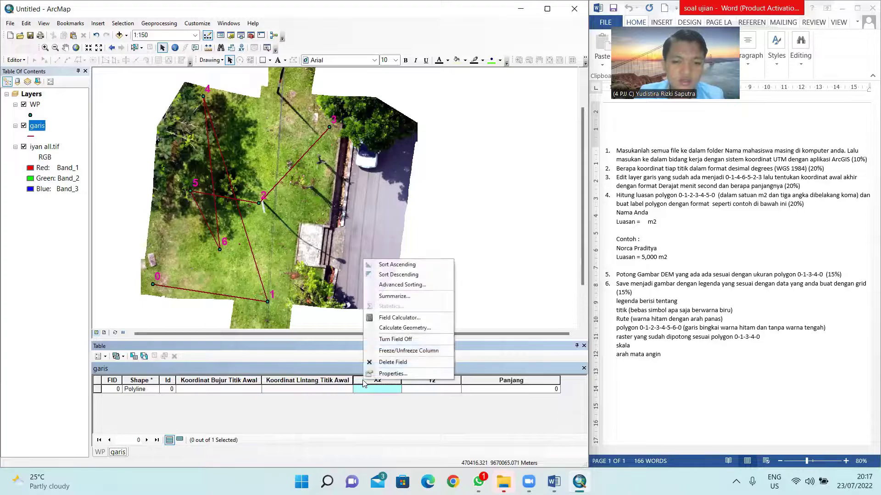
left_click(397, 374)
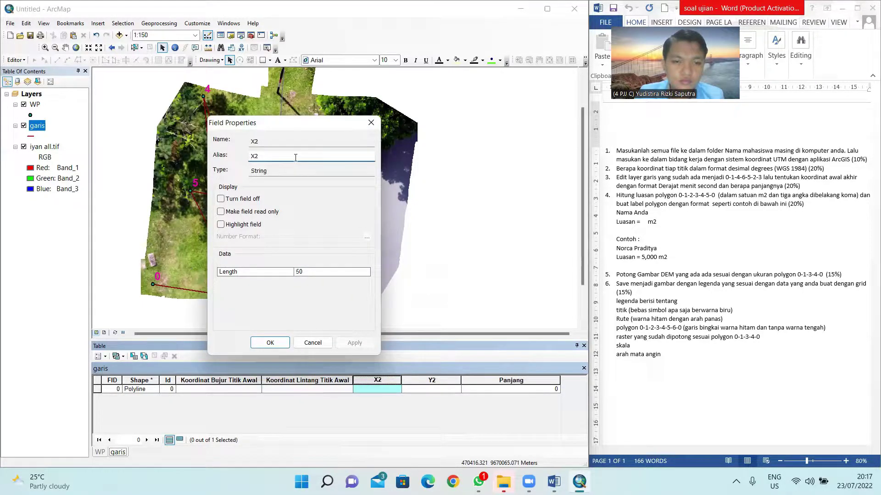
type("koodi")
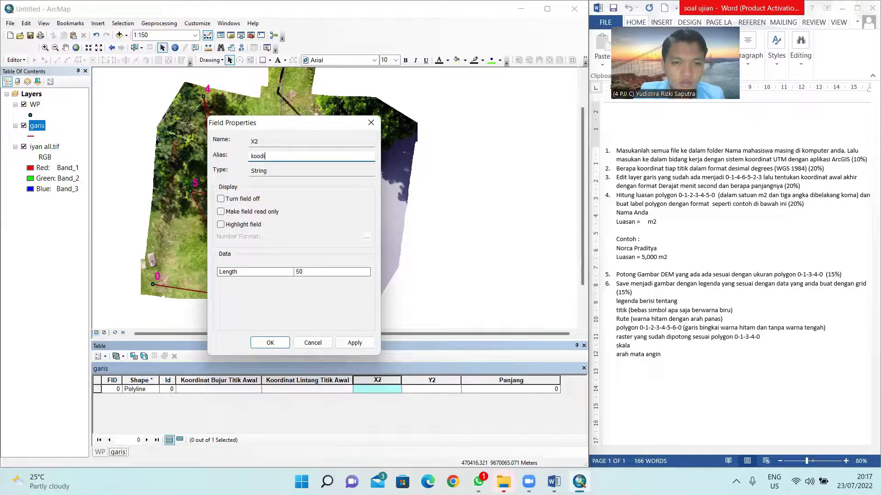
type("Koordinat Bujur Titik Akhir")
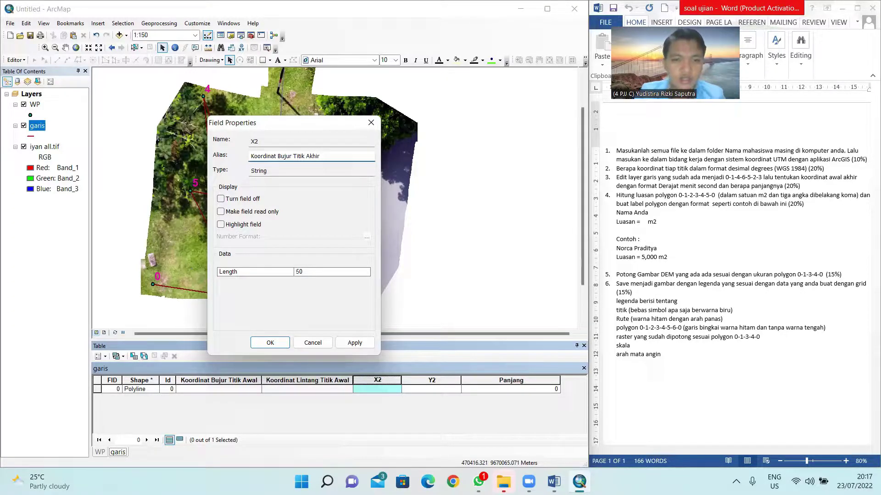
left_click_drag(326, 156, 115, 161)
key("ctrl+c")
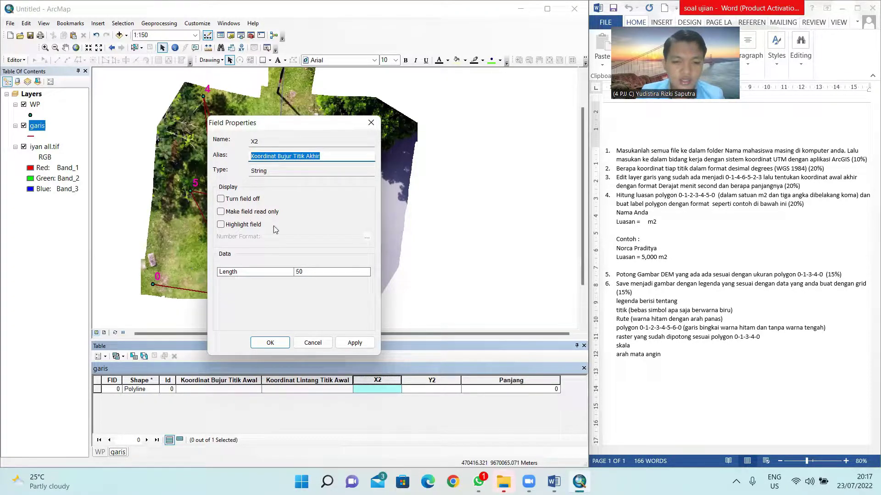
left_click(355, 347)
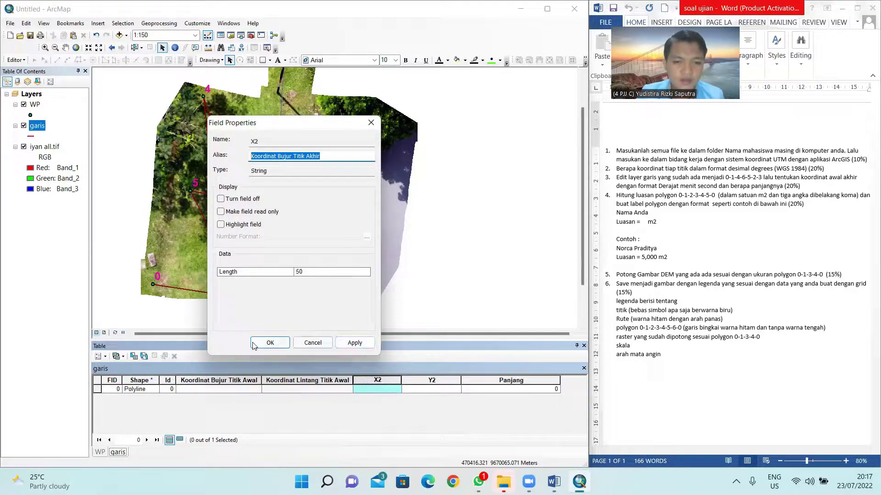
key("Return")
left_click_drag(401, 379, 450, 380)
Step: Alias the Y2 field 'Koordinat Lintang Titik Akhir', then resize the end-coordinate and Panjang columns
right_click(479, 380)
left_click(484, 375)
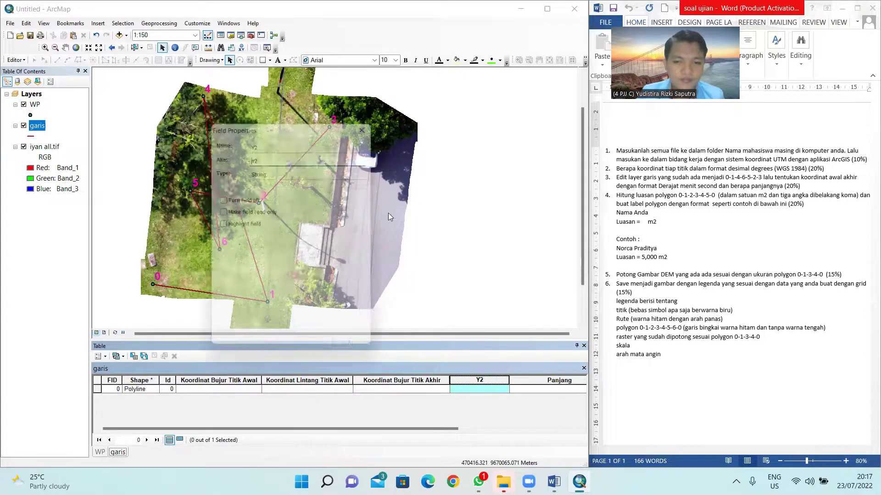
double_click(312, 156)
key("ctrl+v")
double_click(292, 156)
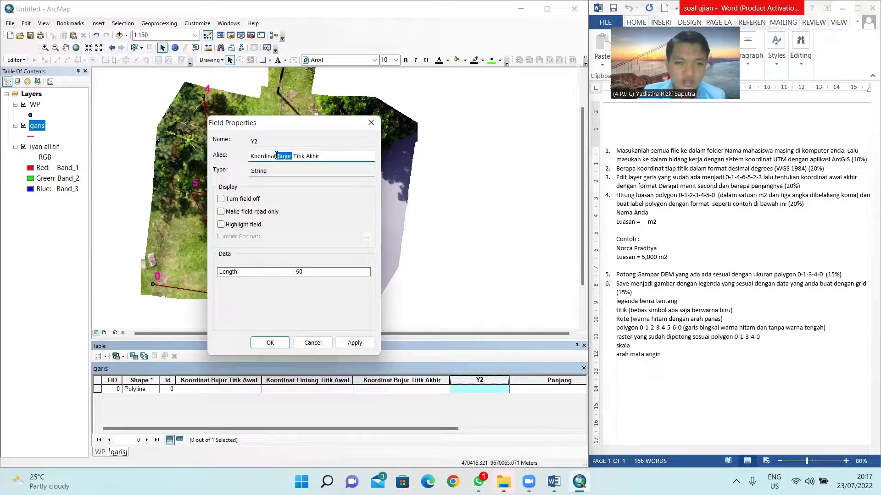
key("BackSpace")
type("L")
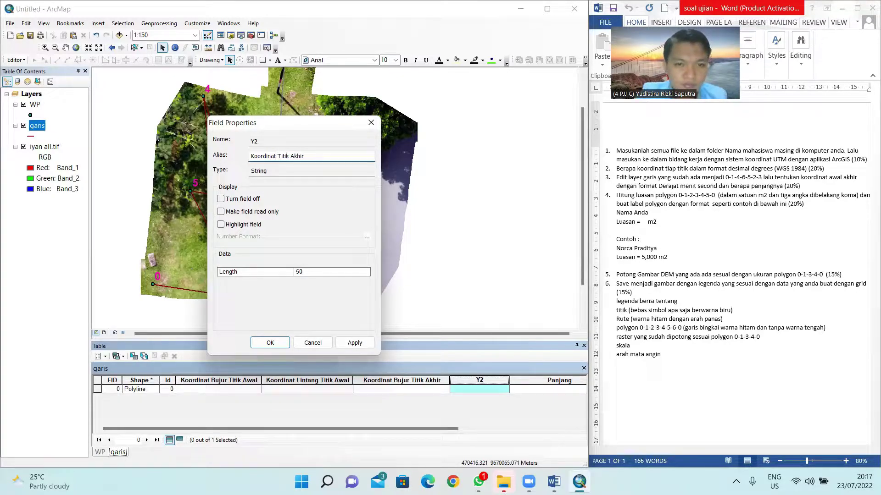
type("intang")
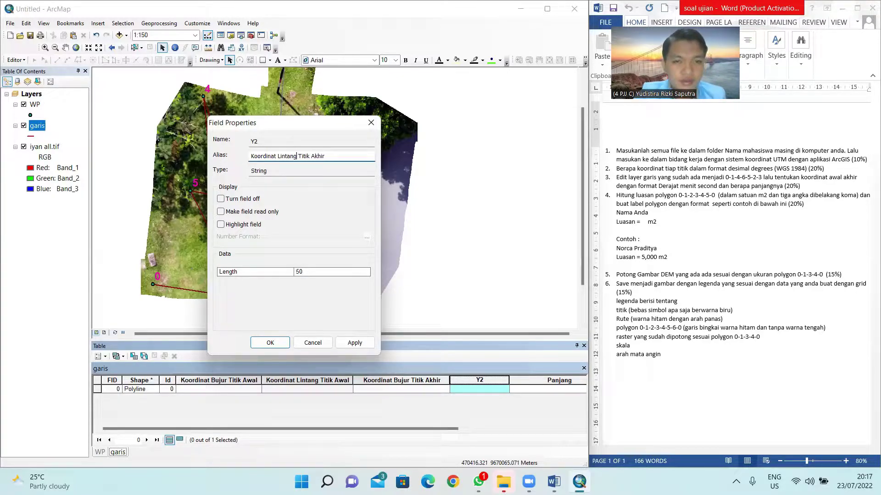
left_click(280, 345)
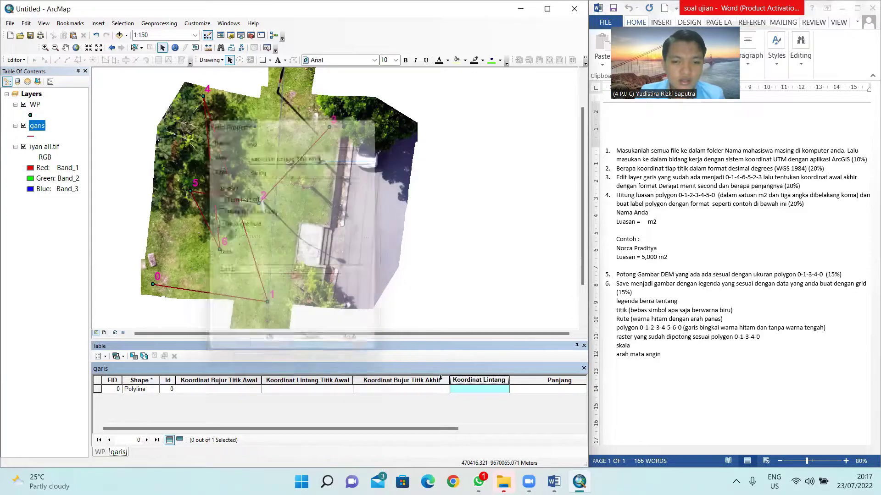
left_click_drag(510, 379, 534, 380)
mouse_move(450, 379)
left_mouse_down()
mouse_move(430, 380)
mouse_move(439, 380)
left_mouse_up()
left_click_drag(522, 380, 528, 380)
left_click(555, 381)
scroll(515, 414, "right", 3)
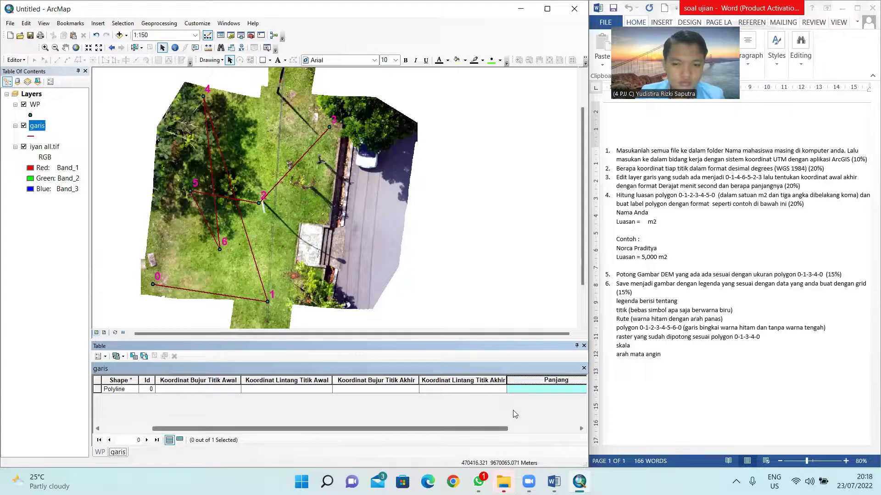
left_click_drag(567, 379, 512, 380)
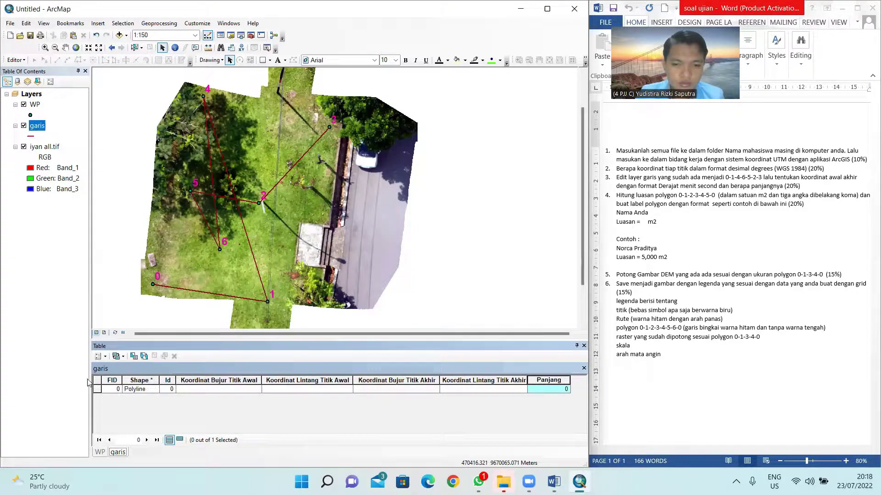
Step: Fill Koordinat Bujur Titik Awal with the line-start X coordinate in DMS (E/W): 104° 44' 1.207" E
left_click(209, 382)
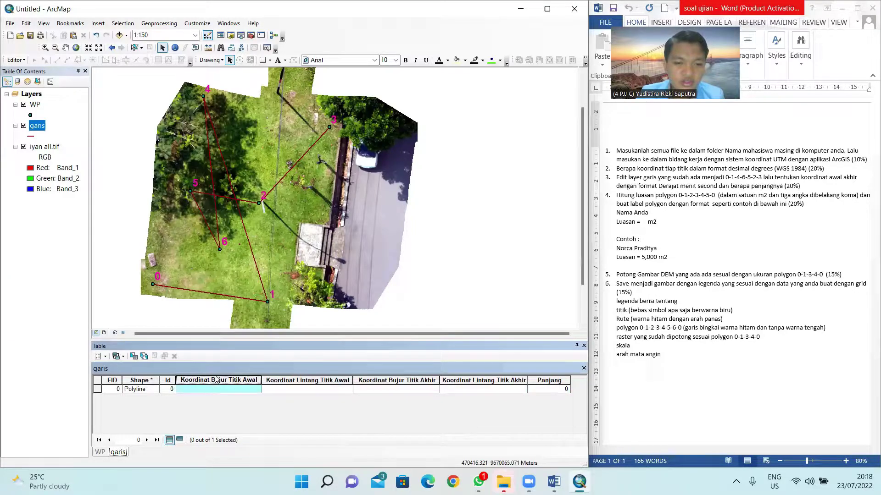
right_click(234, 385)
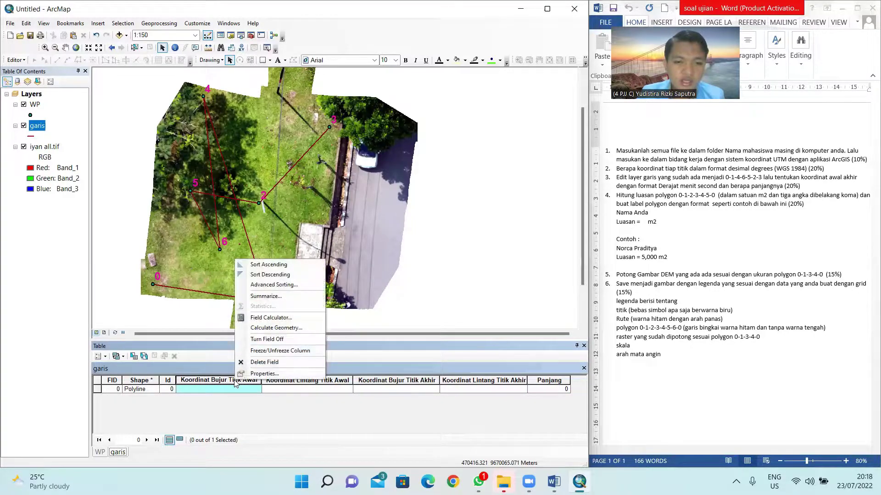
left_click(284, 328)
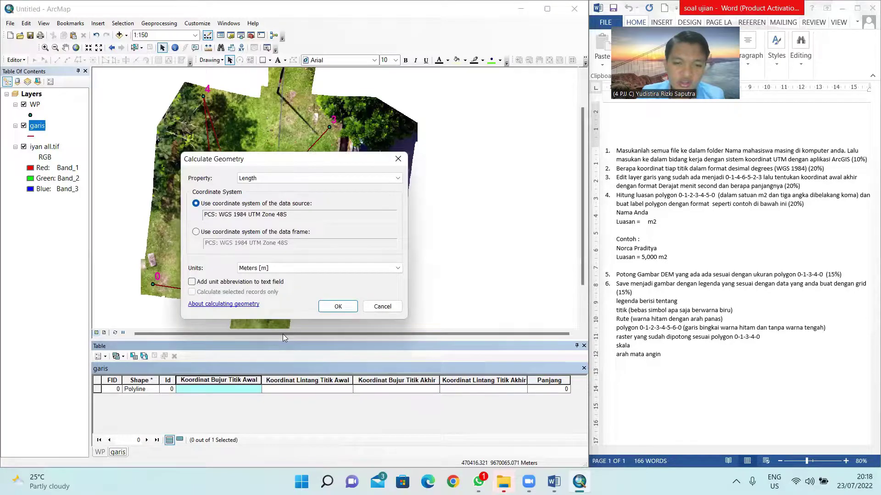
left_click(277, 179)
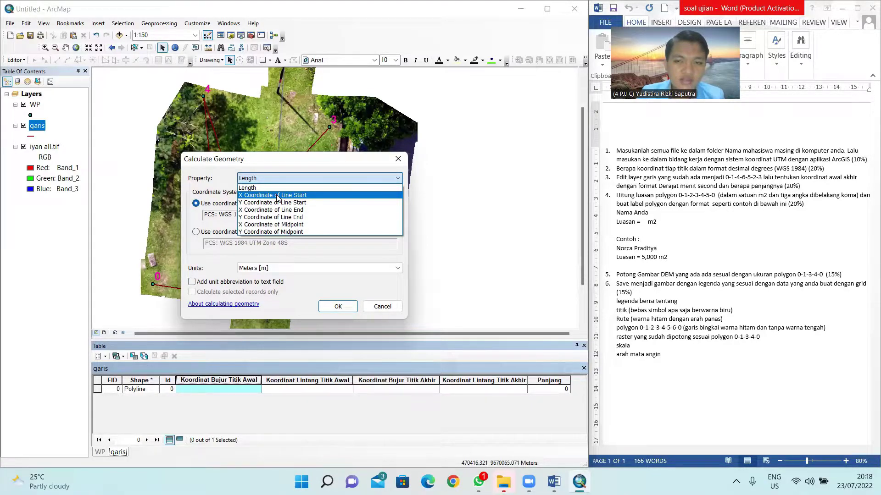
left_click(277, 196)
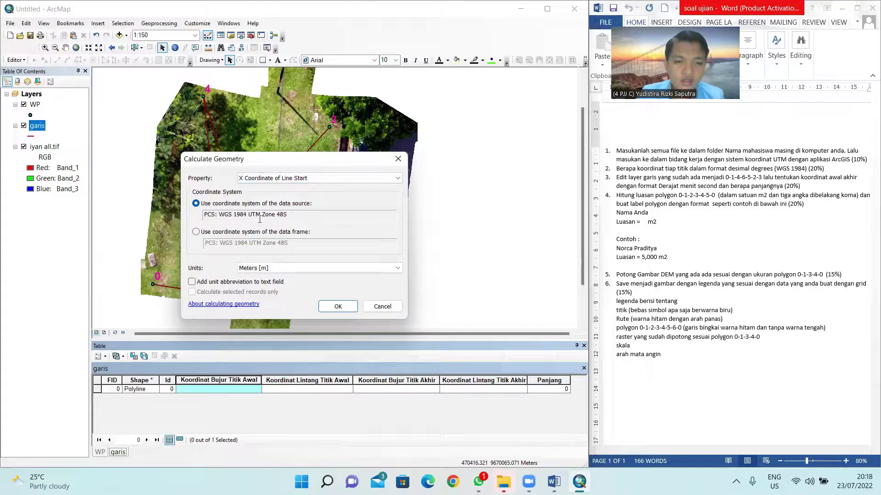
left_click(274, 269)
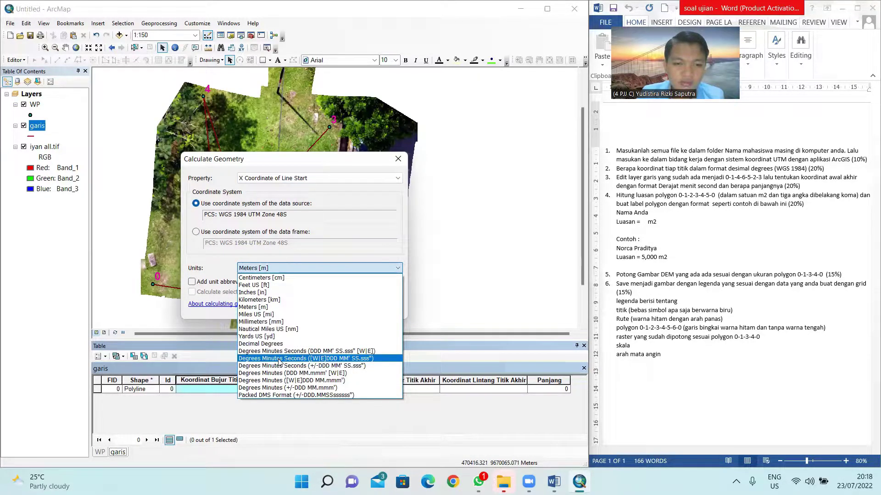
left_click(300, 352)
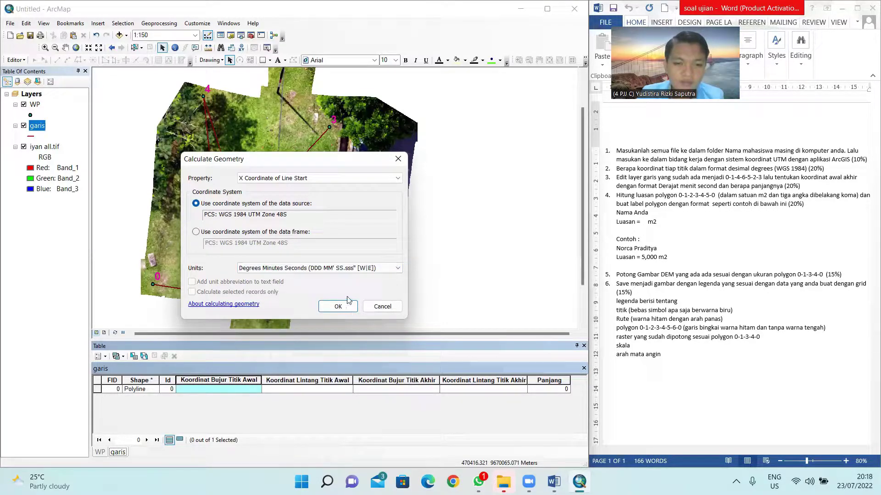
left_click(326, 310)
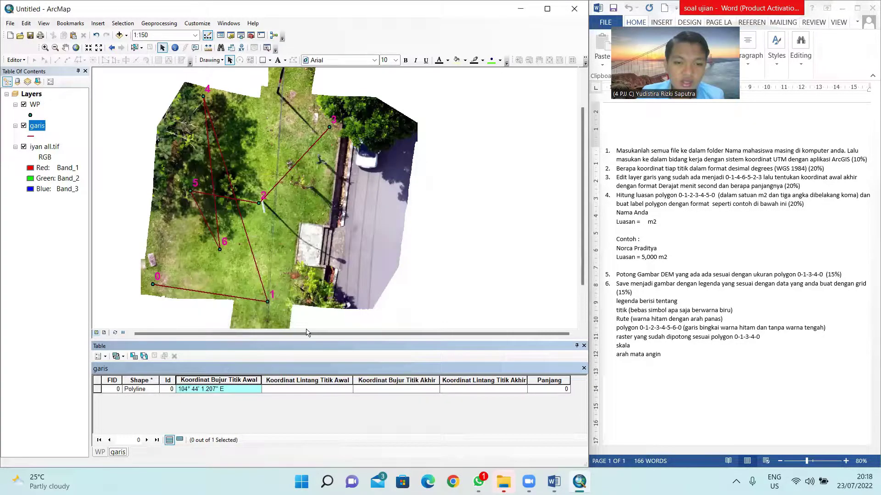
Step: Fill Koordinat Lintang Titik Awal with the line-start Y coordinate in DMS (N/S): 2° 59' 5.783" S
left_click(282, 380)
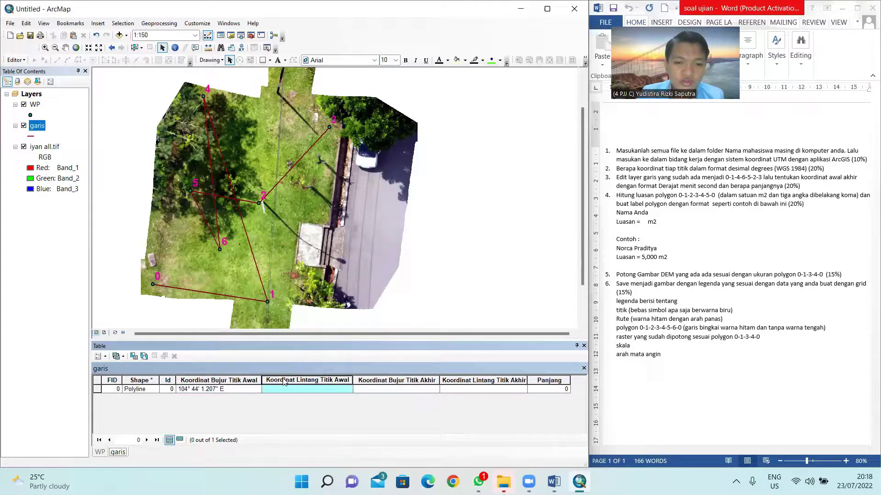
right_click(283, 380)
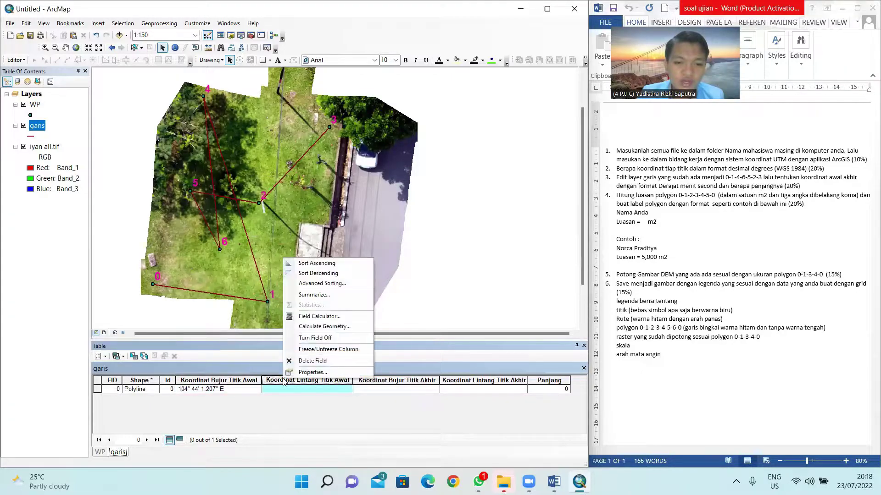
left_click(312, 327)
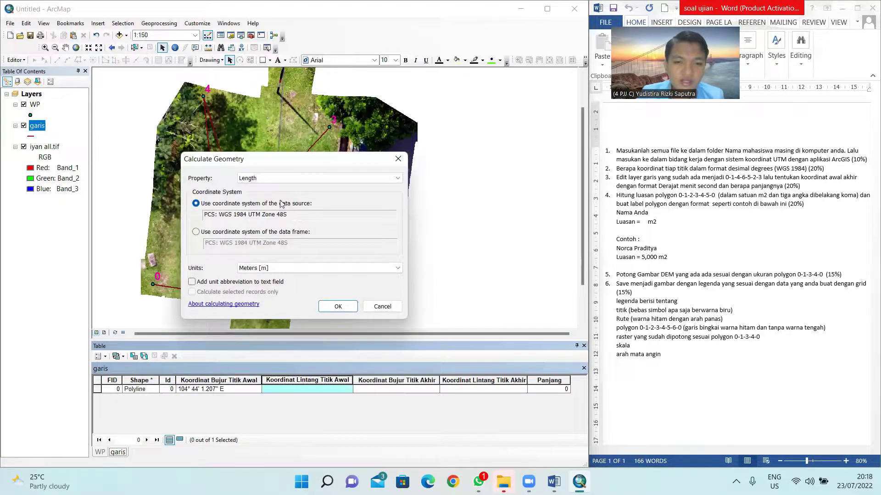
left_click(272, 179)
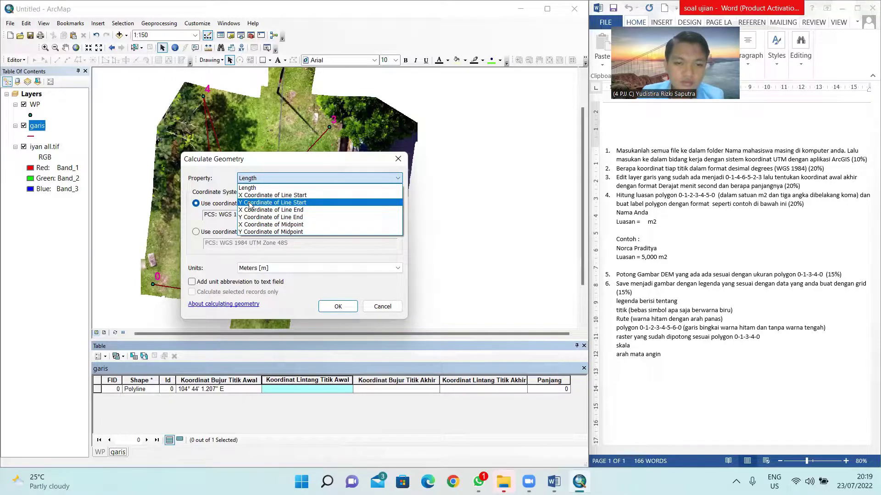
left_click(250, 202)
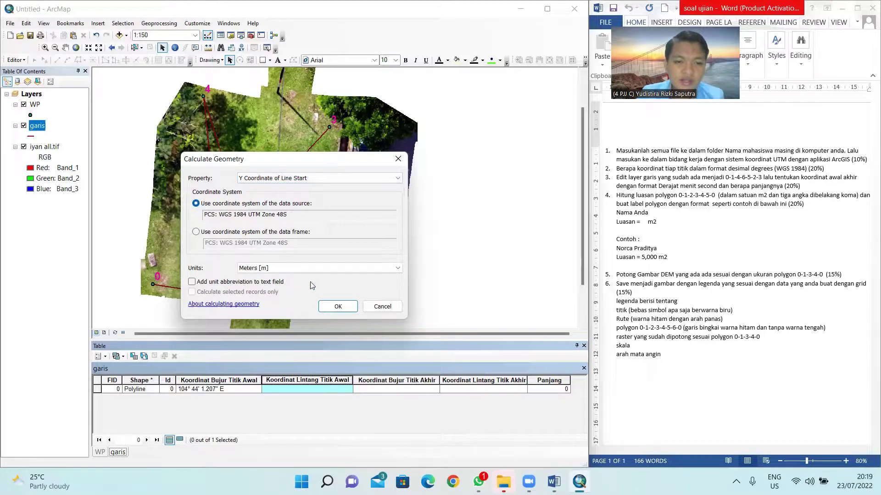
left_click(302, 269)
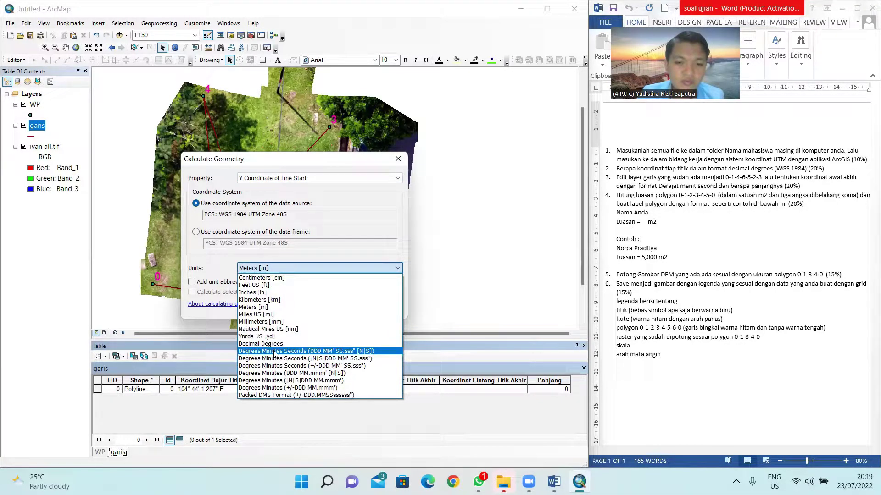
left_click(273, 351)
left_click(337, 306)
left_click(380, 382)
right_click(381, 384)
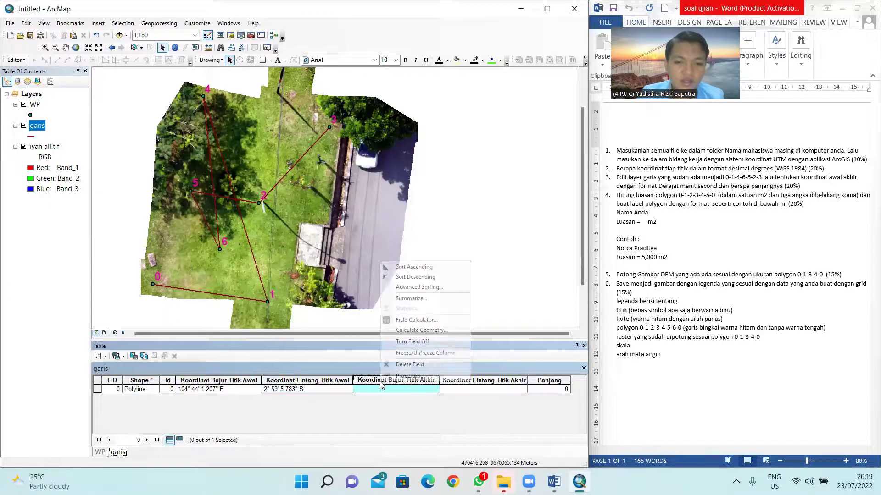
Step: Fill Koordinat Bujur Titik Akhir with the line-end X coordinate in DMS: 104° 44' 1.602" E
left_click(404, 330)
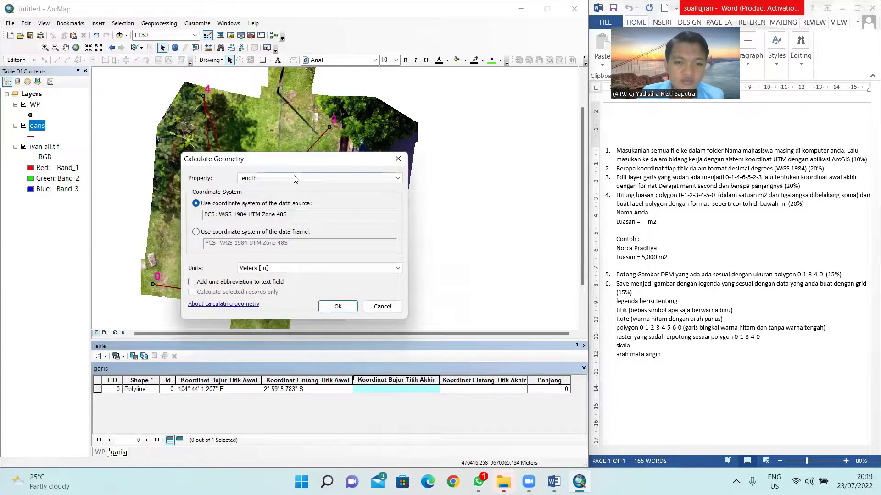
left_click(295, 179)
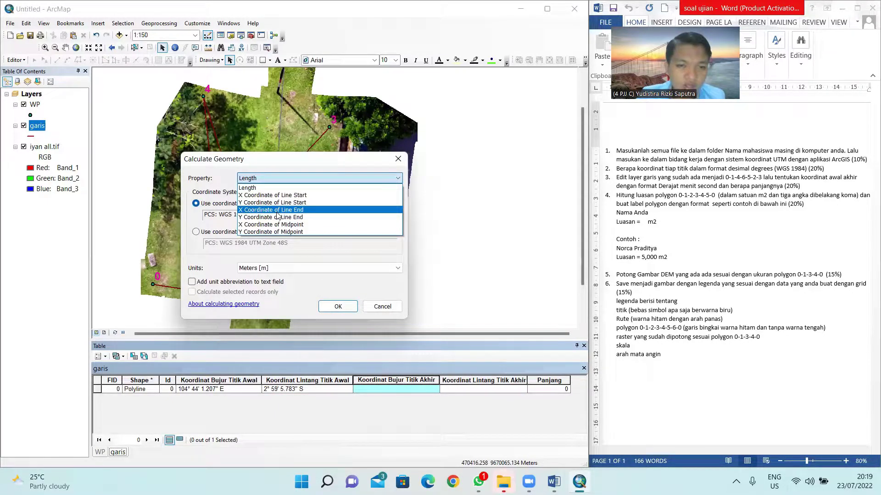
left_click(278, 212)
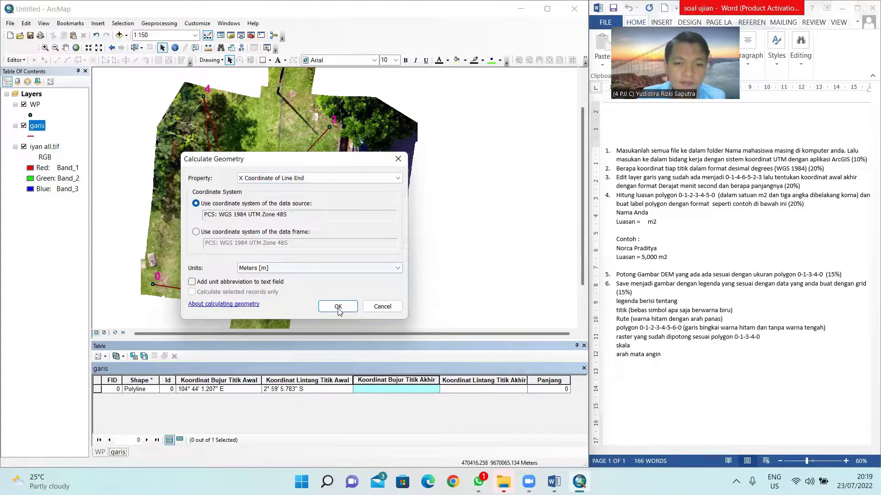
left_click(321, 268)
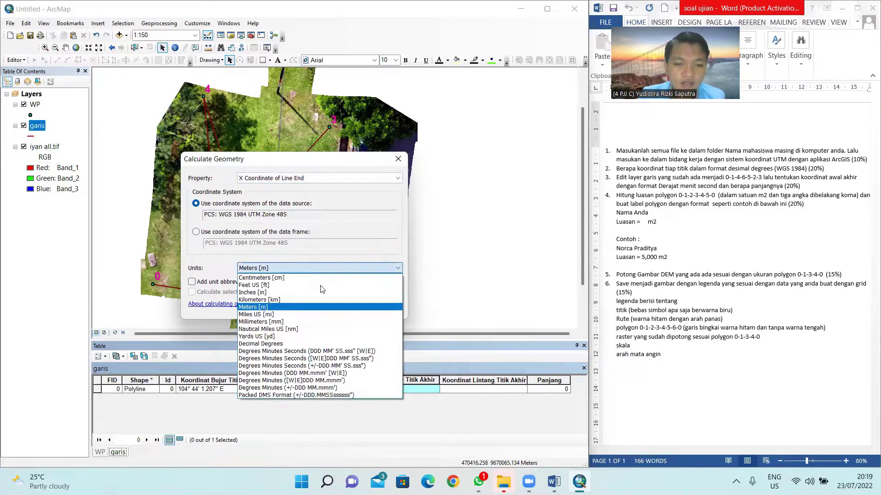
left_click(330, 351)
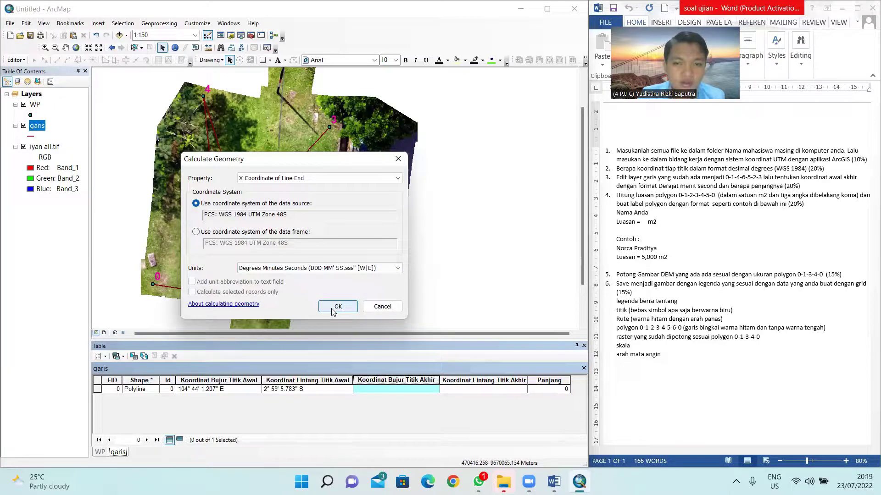
left_click(337, 306)
Step: Fill Koordinat Lintang Titik Akhir with the line-end Y coordinate in DMS: 2° 59' 5.428" S
right_click(456, 380)
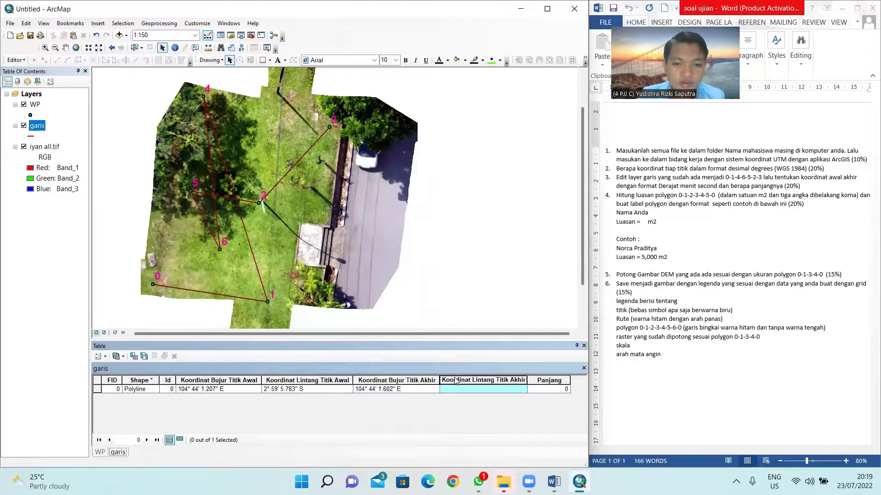
left_click(486, 325)
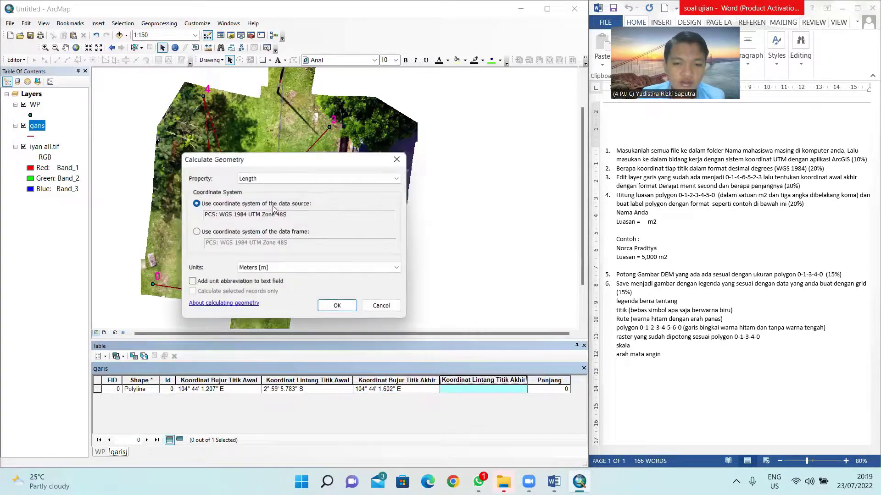
left_click(273, 180)
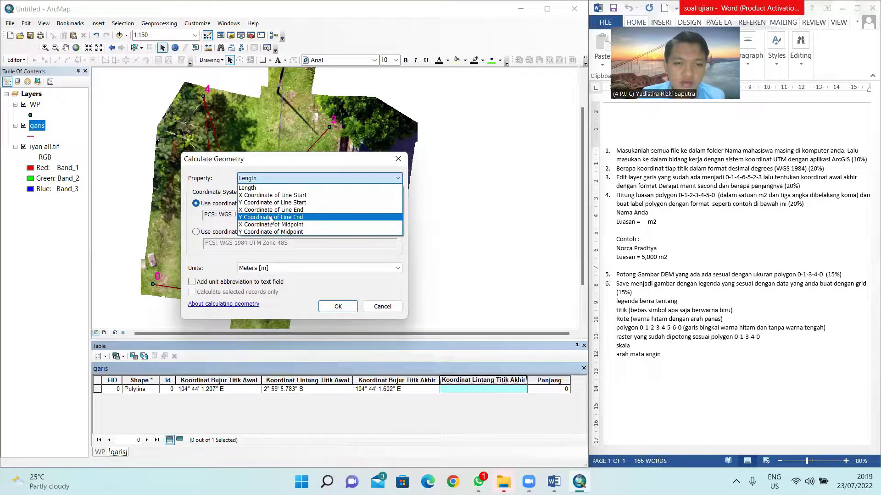
left_click(270, 217)
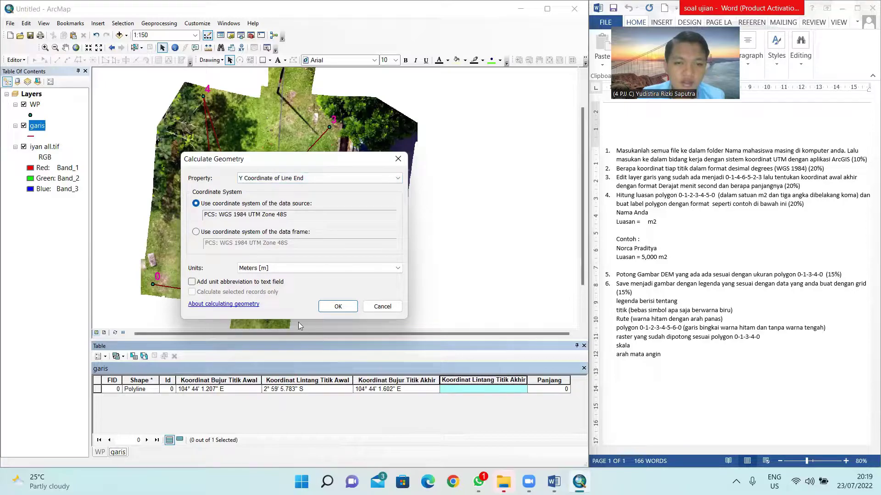
left_click(282, 270)
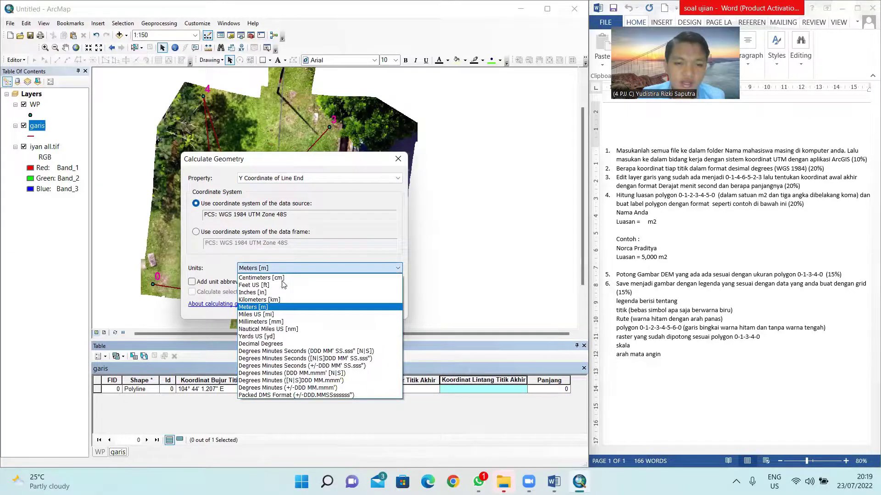
left_click(301, 351)
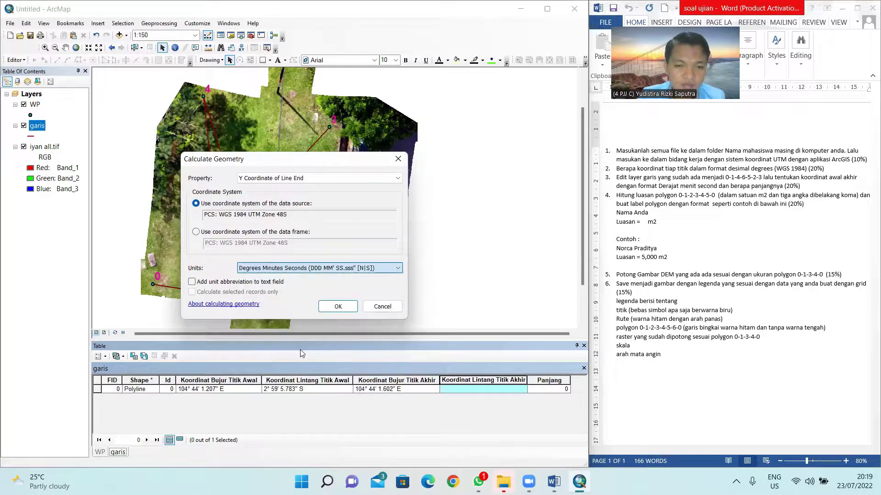
left_click(334, 312)
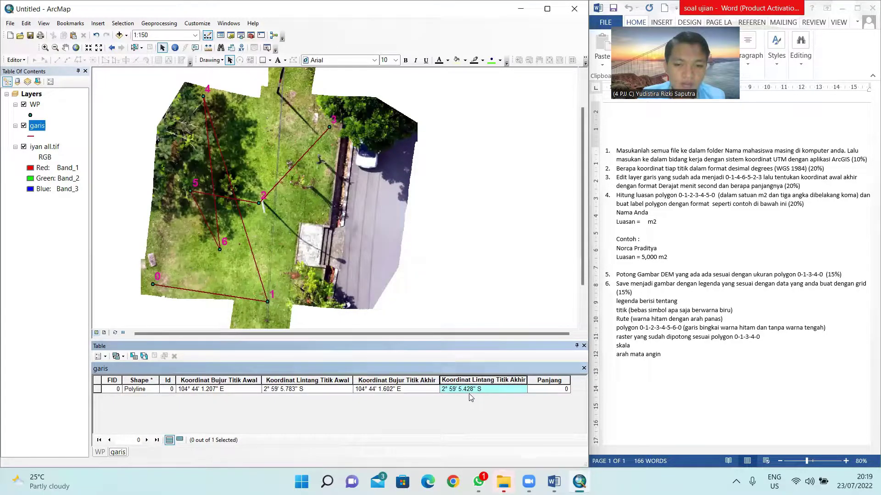
left_click(296, 391)
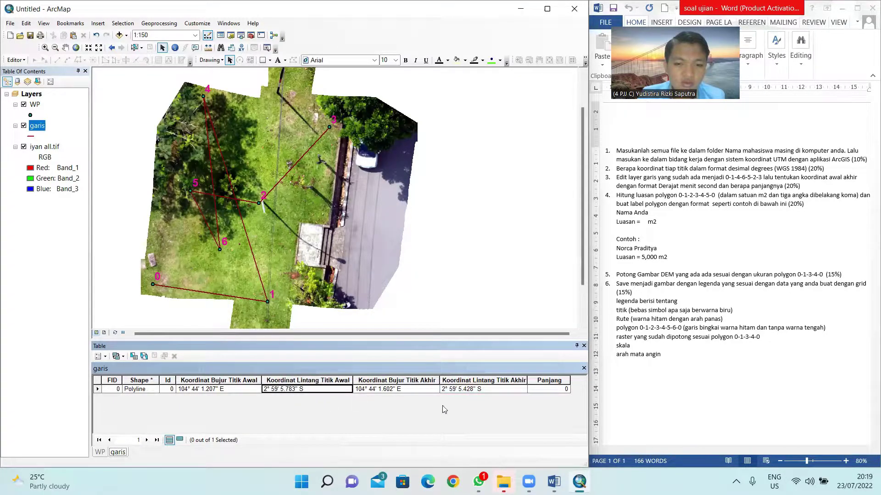
left_click(542, 381)
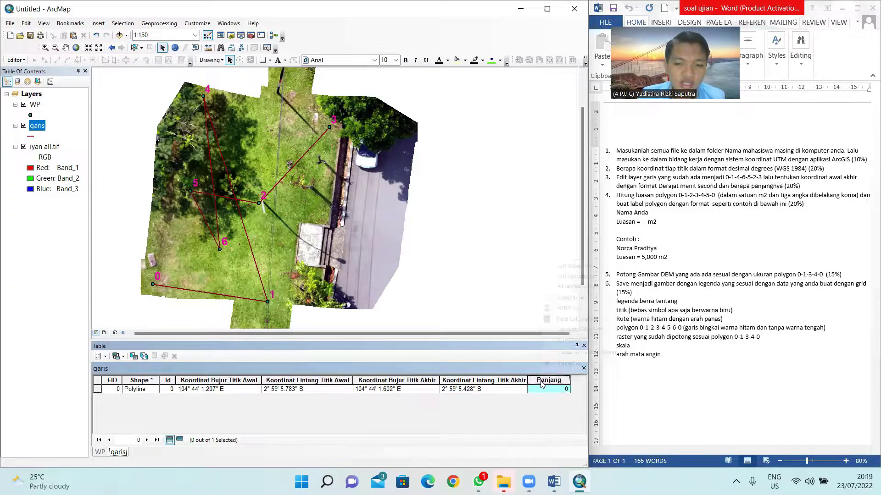
Step: Calculate the garis line's Length in Meters into the Panjang field, giving 50.092946
right_click(541, 384)
left_click(574, 331)
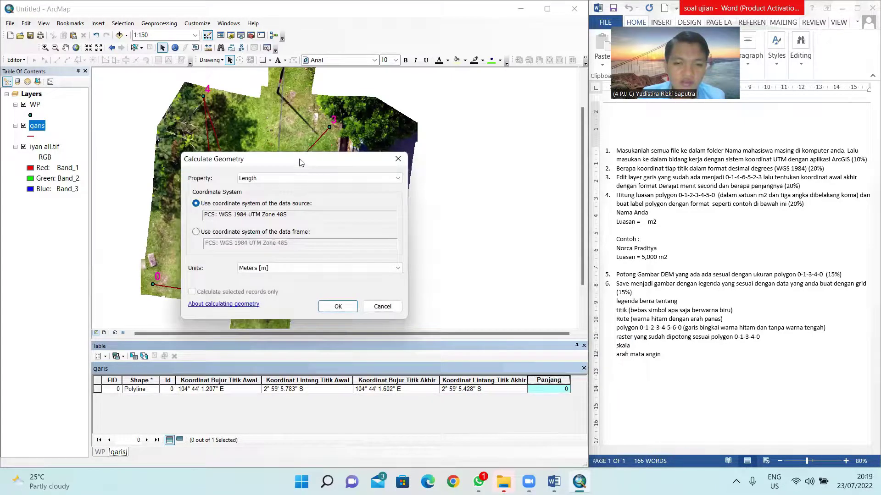
left_click(265, 182)
left_click(263, 181)
key("Tab")
key("Tab")
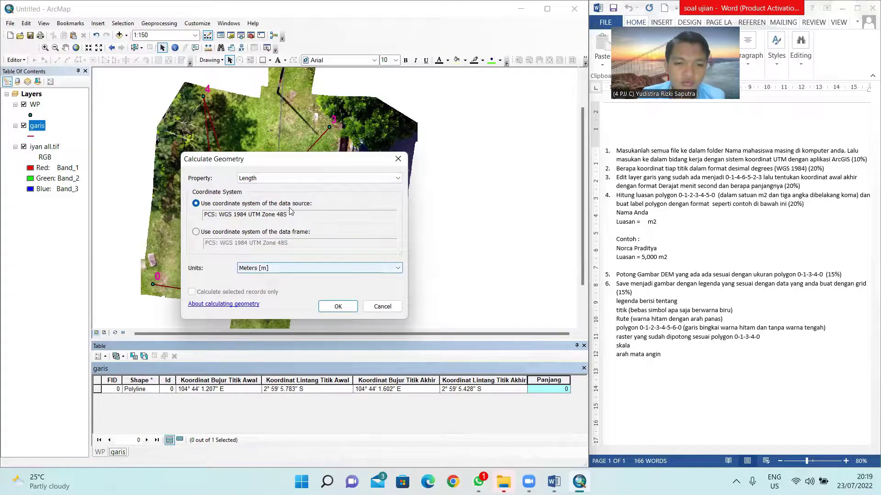
left_click(275, 269)
left_click(277, 269)
left_click(276, 269)
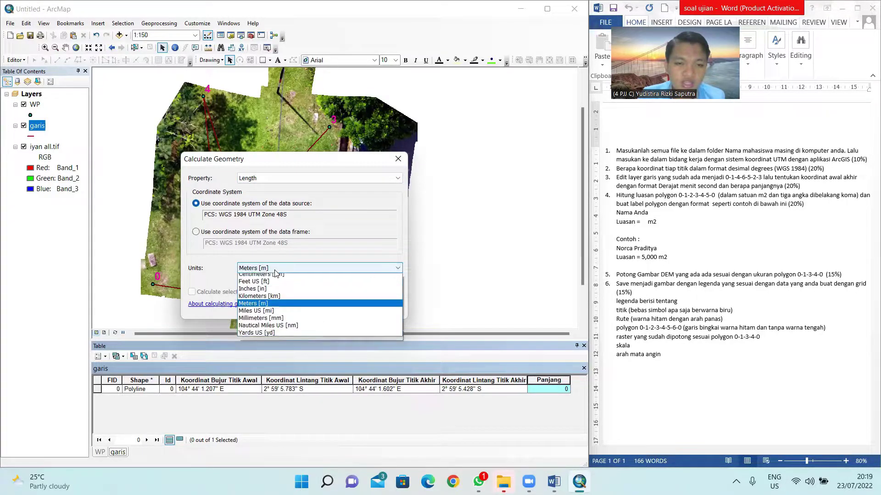
left_click(266, 307)
left_click(326, 307)
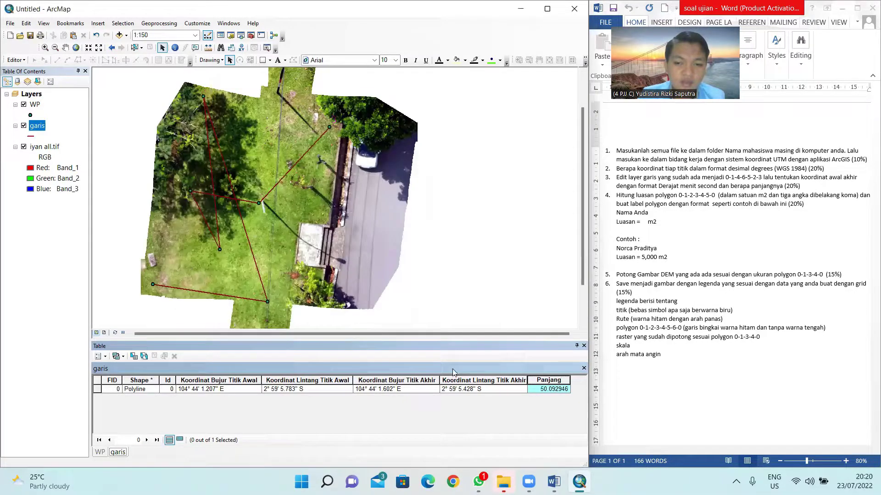
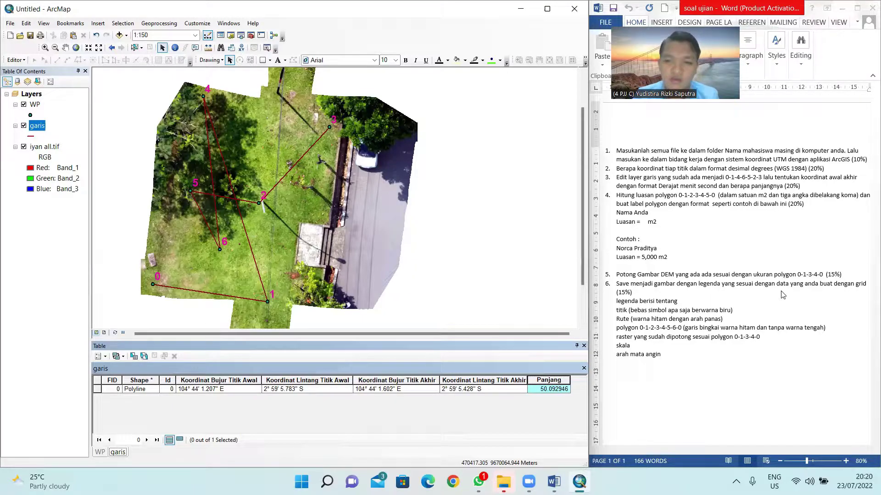
Step: Open the Editor menu and close it again without choosing a command
left_click(39, 244)
left_click(22, 60)
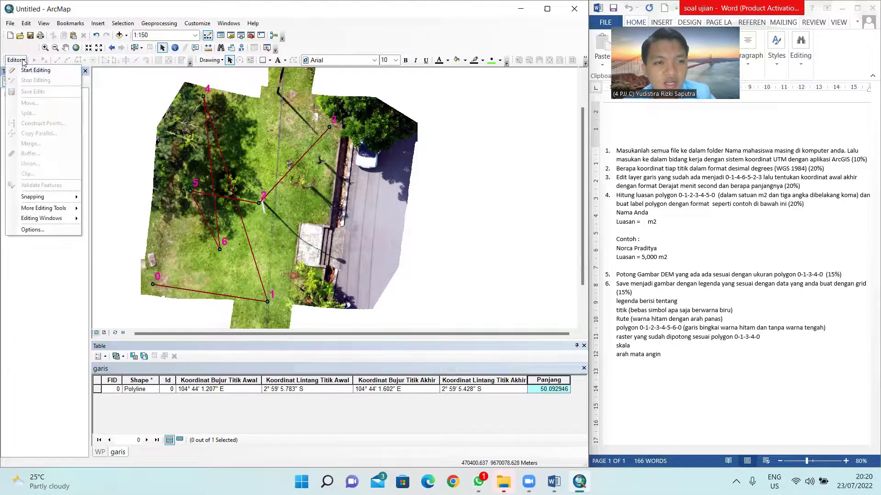
left_click(23, 61)
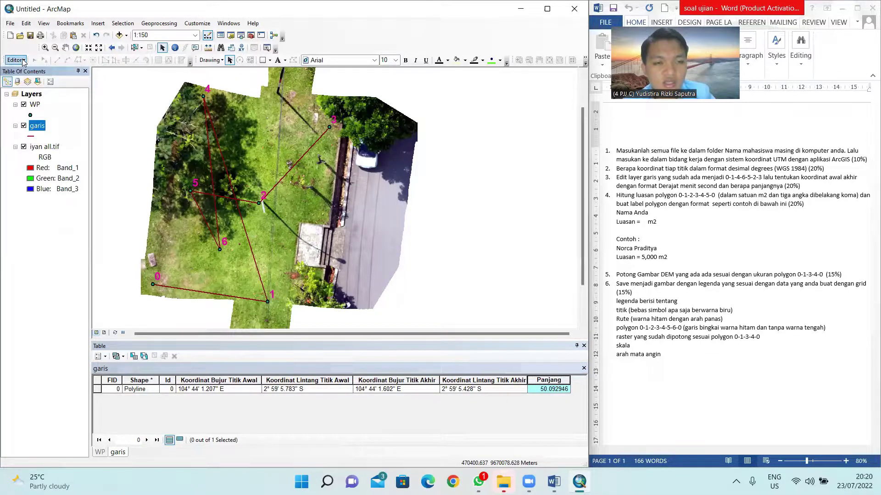
Step: In the Catalog, expand D:\ > UAS GIS > UAS > soal and select the student folder for new items
left_click(231, 36)
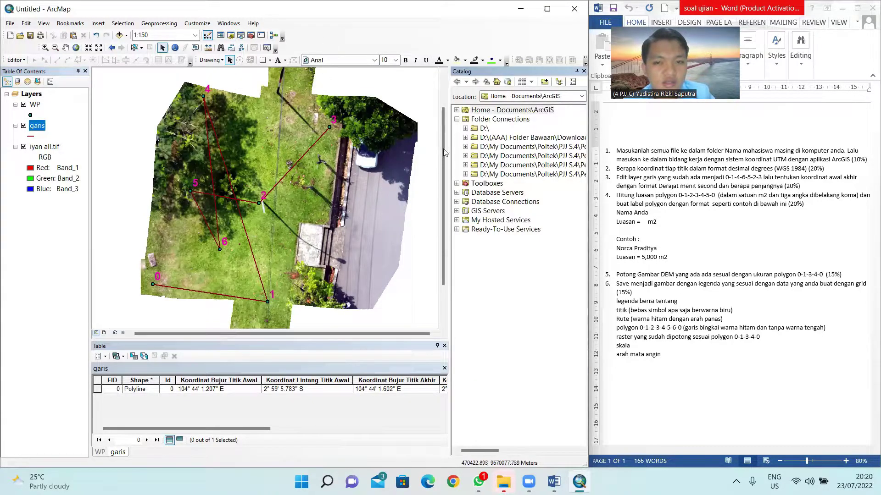
left_click(465, 128)
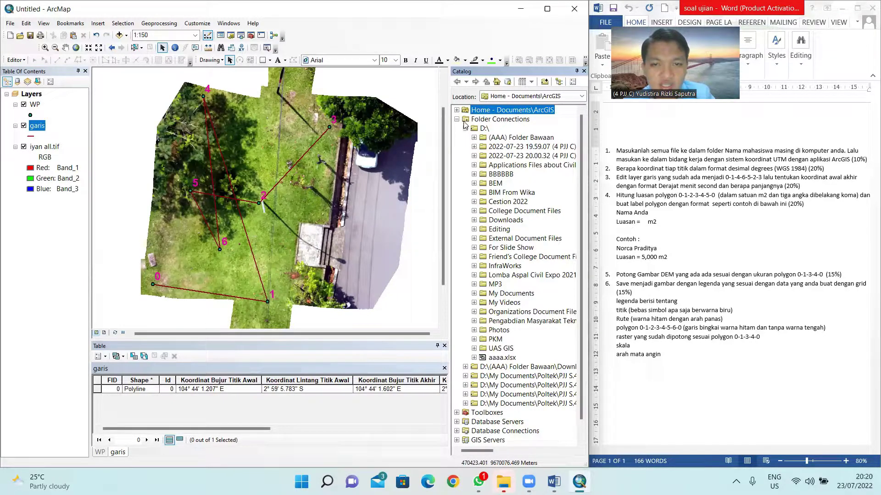
left_click(474, 349)
left_click(483, 367)
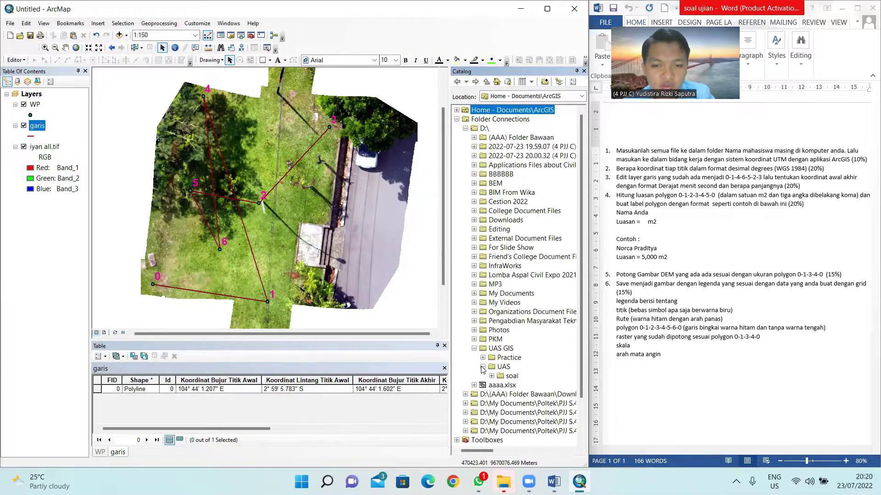
left_click(491, 376)
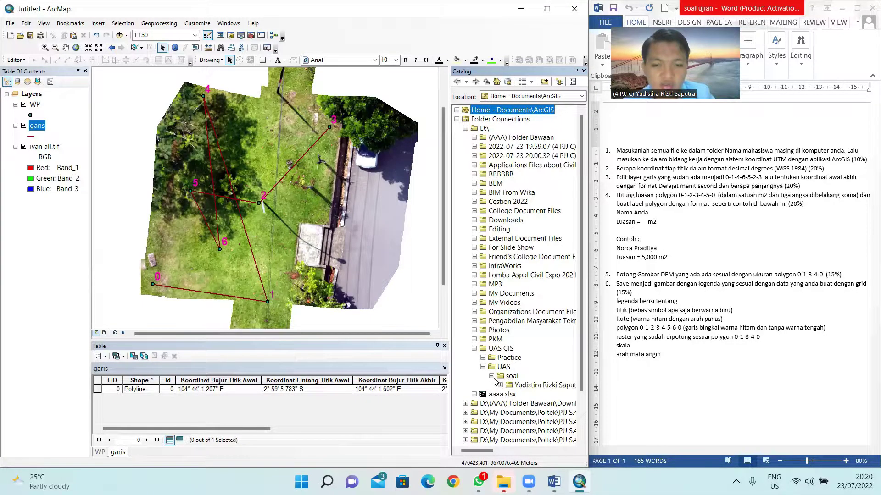
left_click(500, 386)
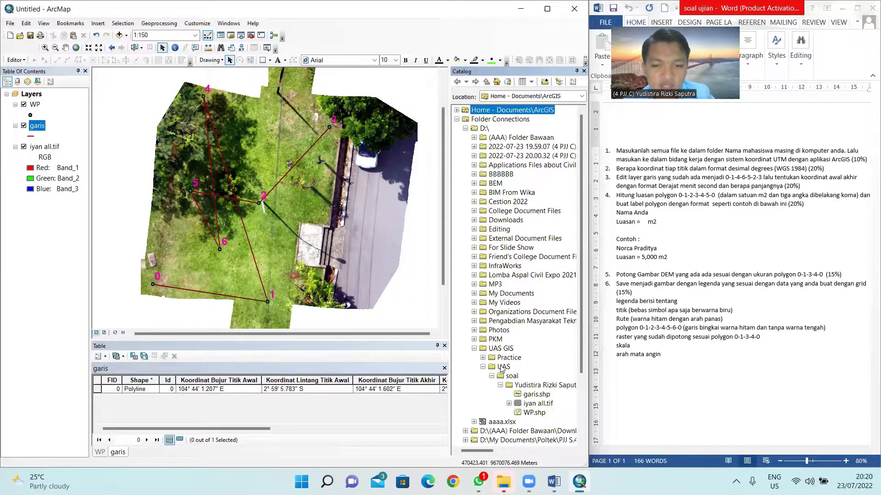
left_click(521, 342)
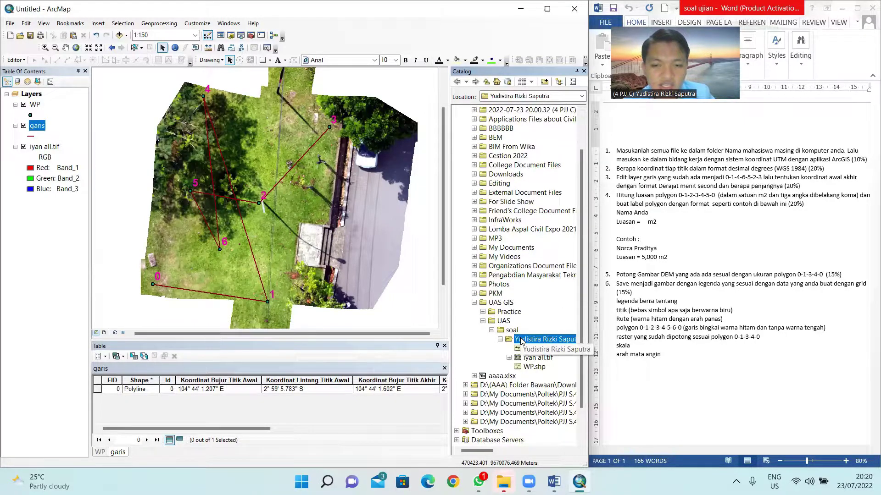
right_click(521, 341)
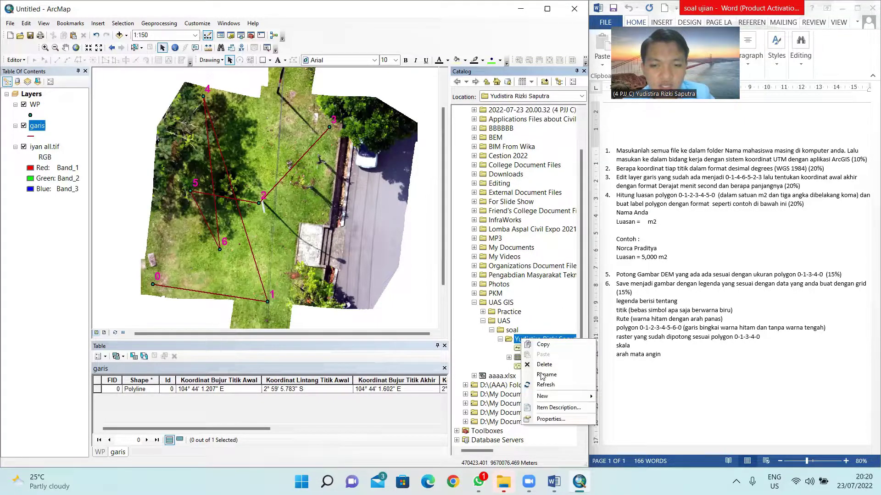
Step: Start a new shapefile named Polygon with feature type Polygon
mouse_move(546, 397)
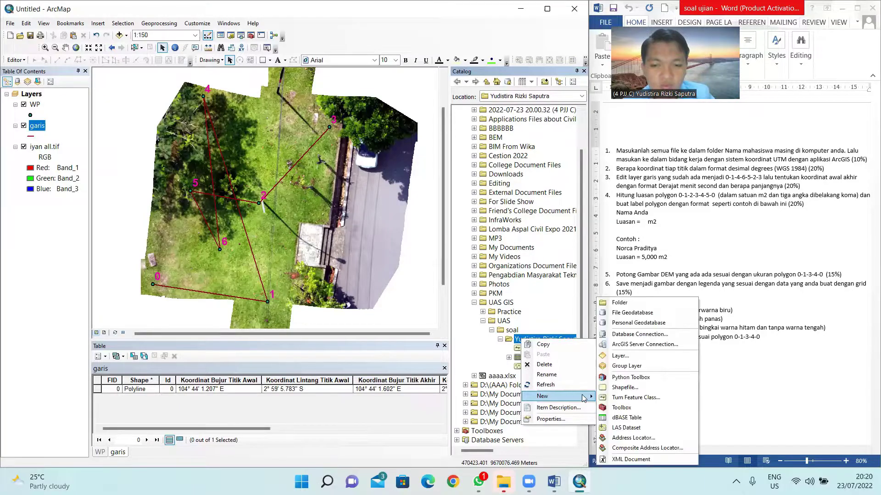
left_click(627, 388)
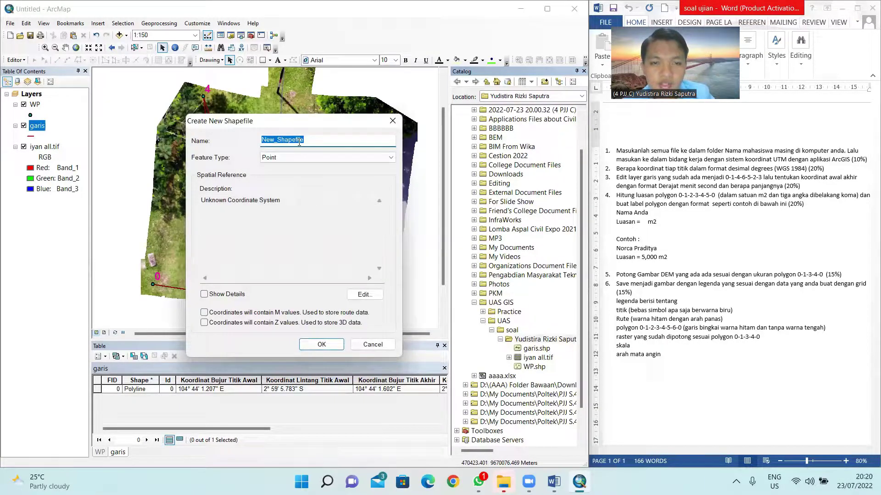
type("Po")
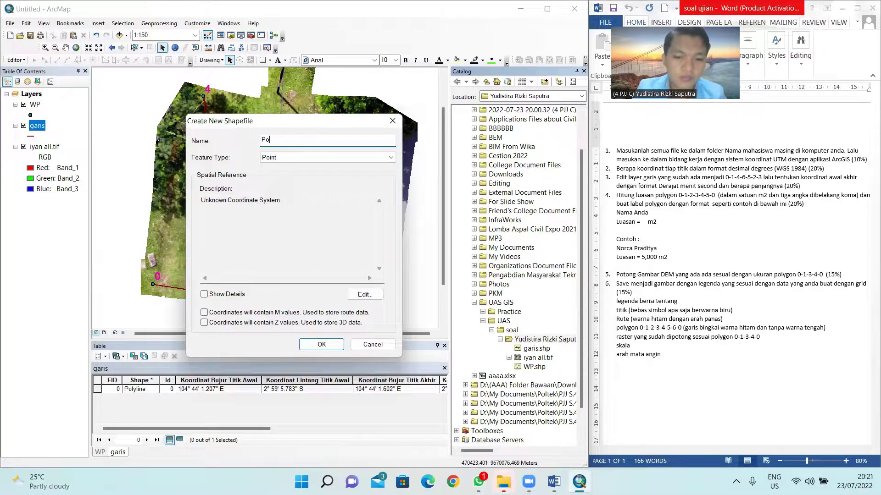
type("lygon")
left_click(318, 159)
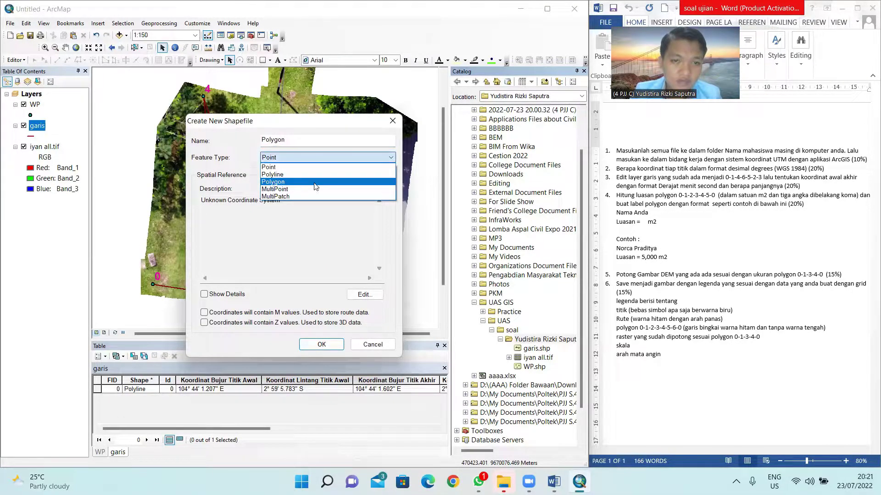
left_click(315, 182)
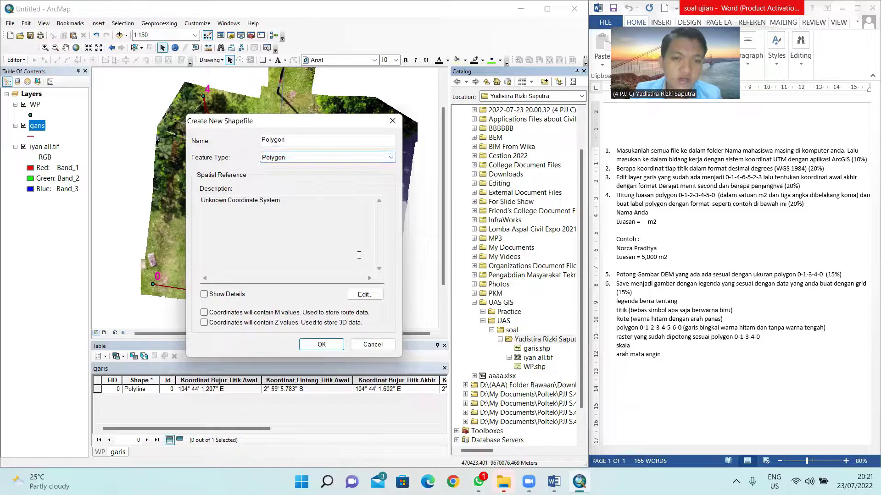
Step: Give the shapefile the WGS 1984 UTM Zone 48S coordinate system and create it
left_click(365, 295)
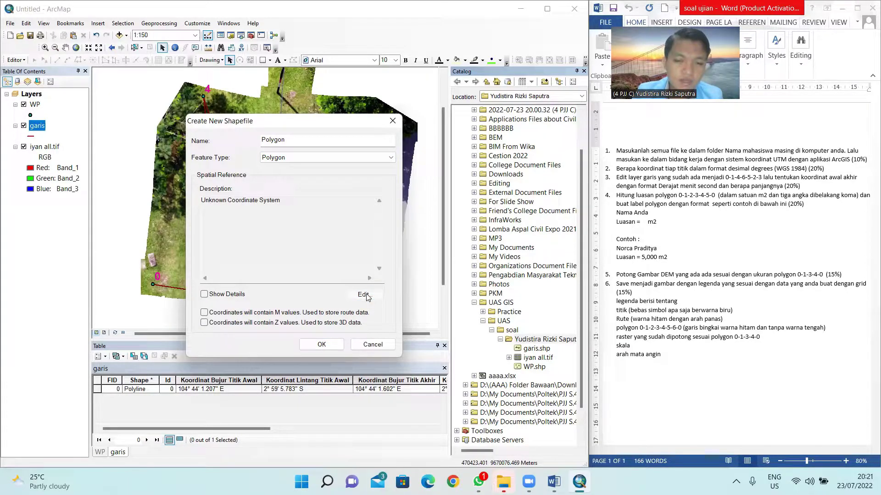
left_click(230, 153)
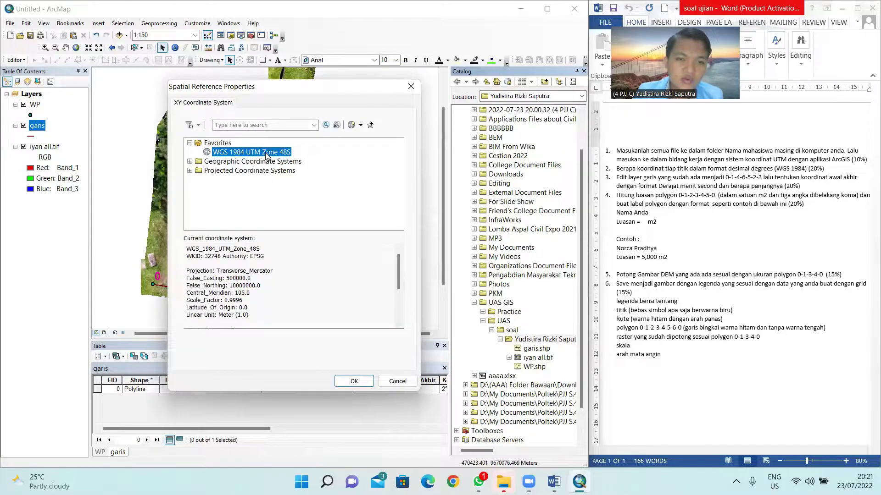
left_click(189, 171)
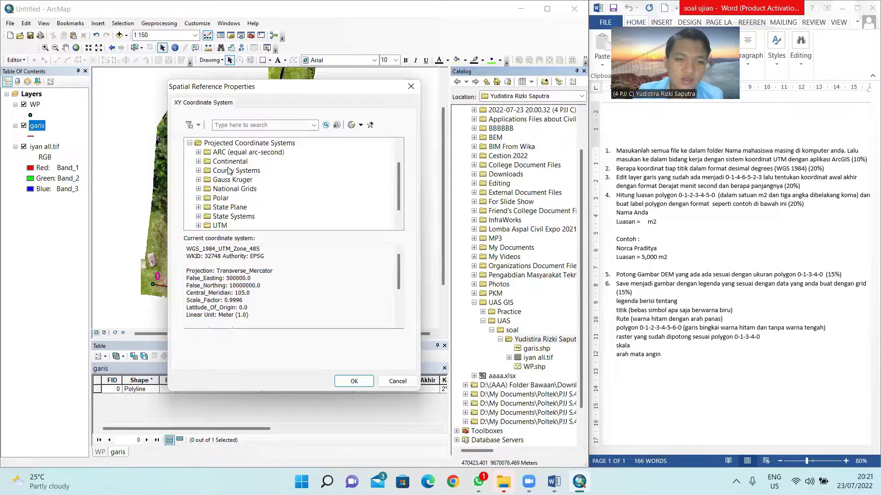
left_click(198, 225)
scroll(215, 200, "down", 2)
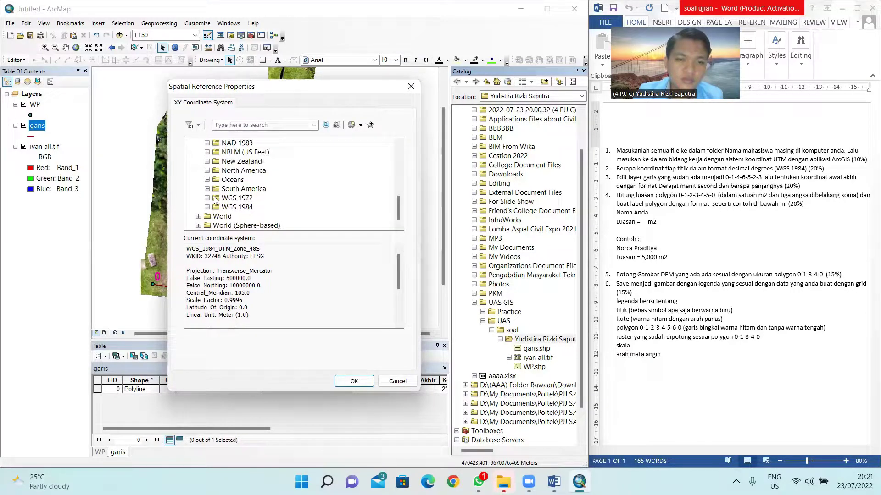
left_click(207, 207)
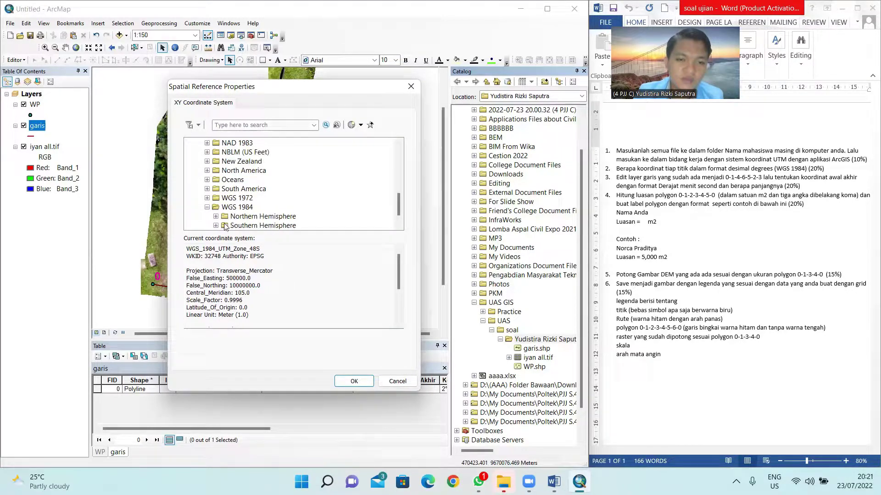
left_click(216, 226)
scroll(238, 207, "down", 11)
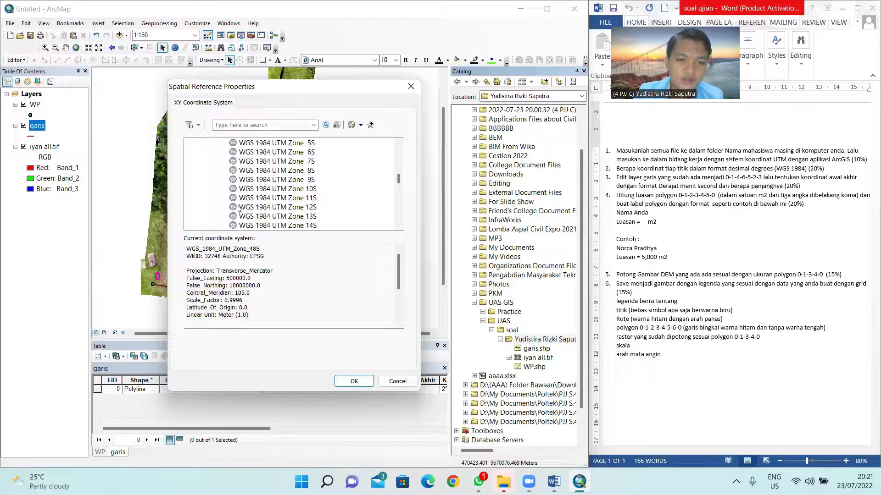
scroll(237, 207, "down", 3)
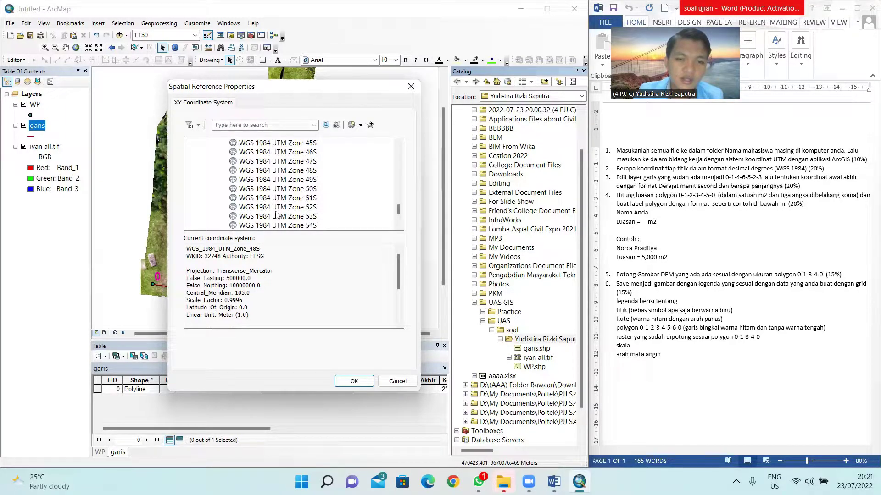
left_click(294, 171)
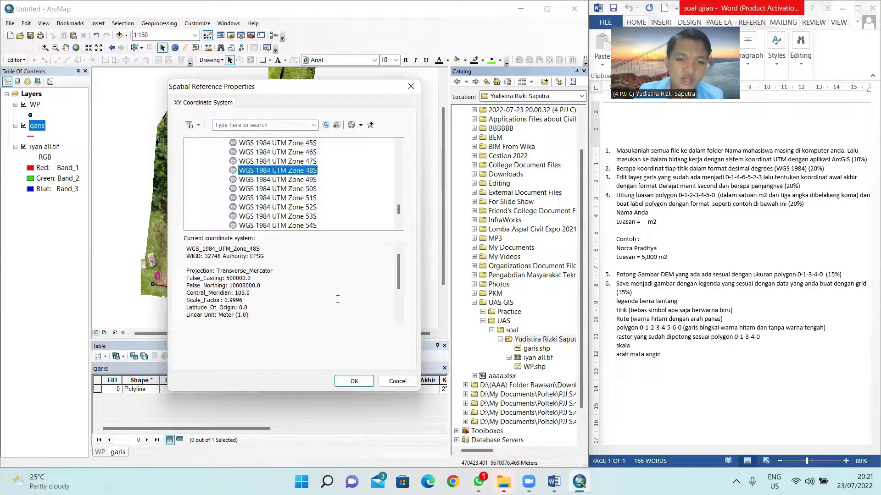
left_click(358, 379)
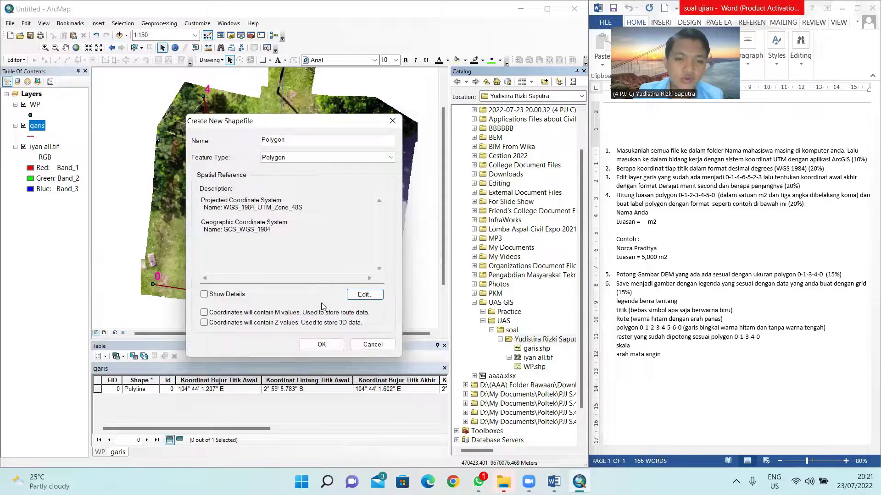
left_click(321, 344)
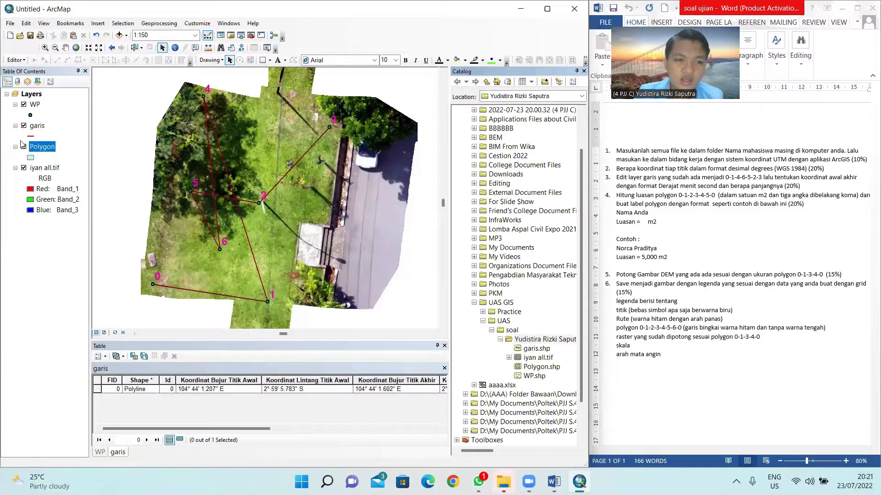
Step: Close the catalog, start editing the Polygon layer and pick the Polygon template
left_click(37, 147)
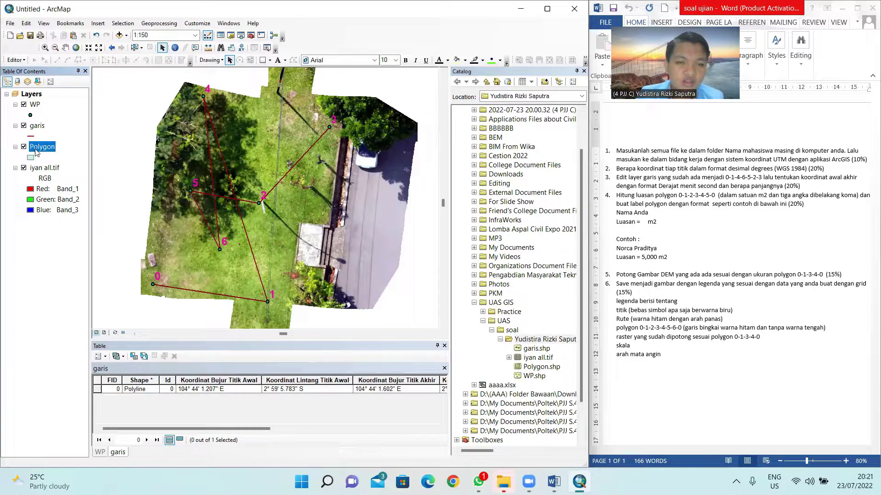
left_click(583, 71)
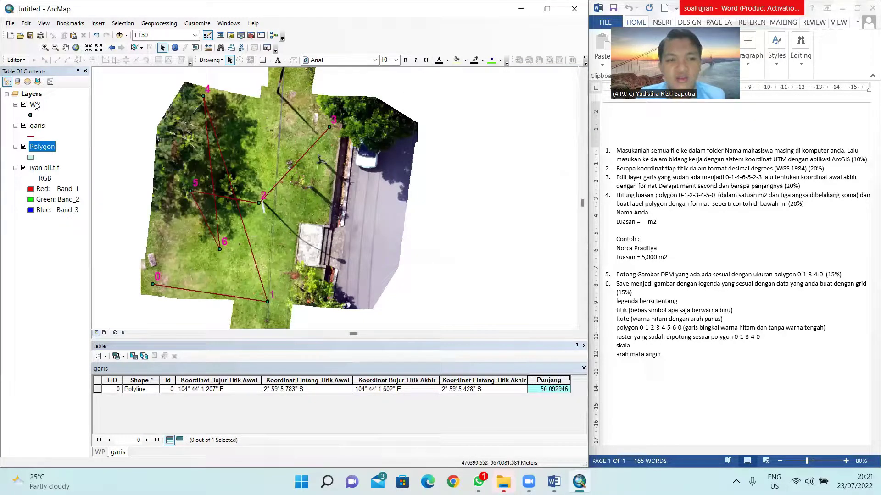
right_click(39, 149)
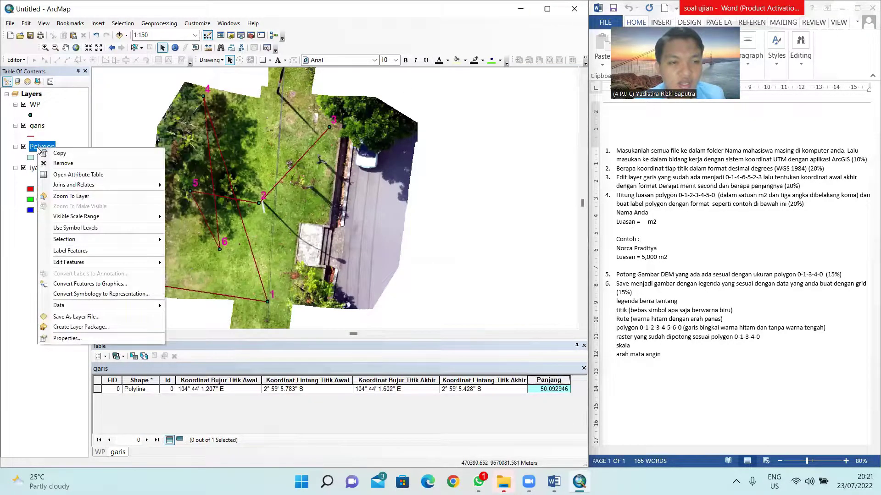
mouse_move(71, 264)
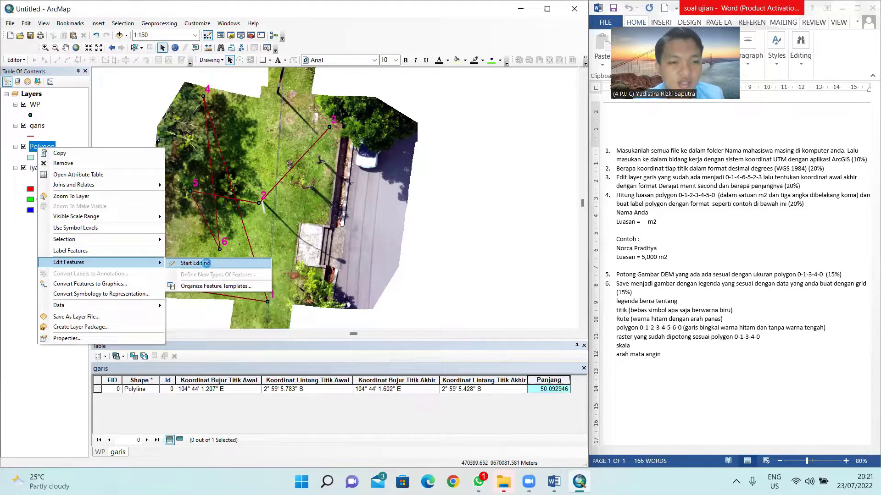
left_click(207, 264)
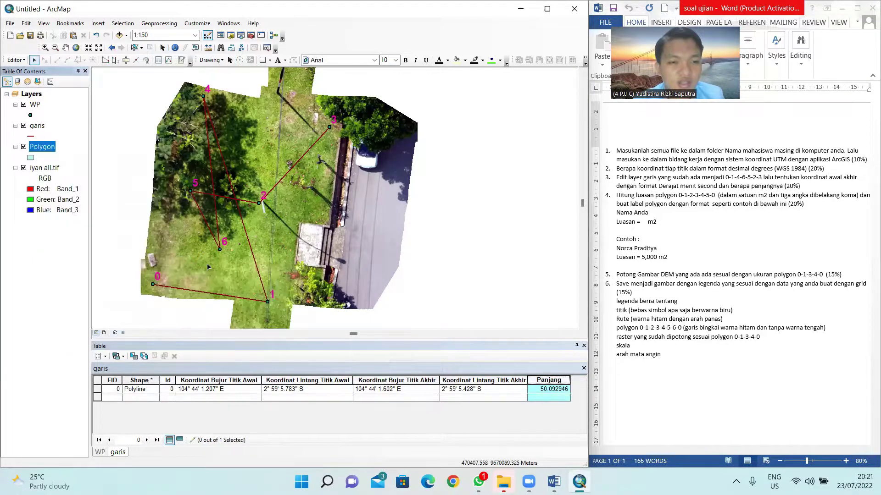
left_click(181, 60)
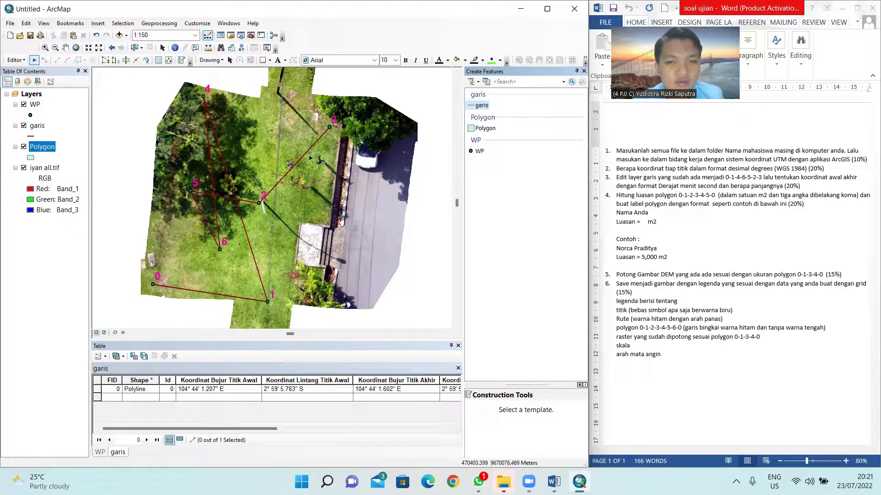
left_click(483, 129)
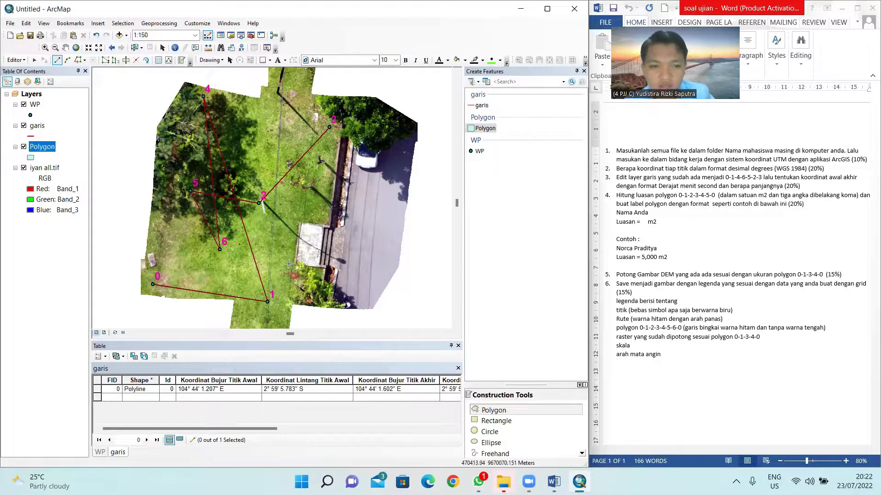
Step: Trace a polygon through route points 0, 1, 2, 3, 4 and 5, then finish the sketch
left_click(153, 285)
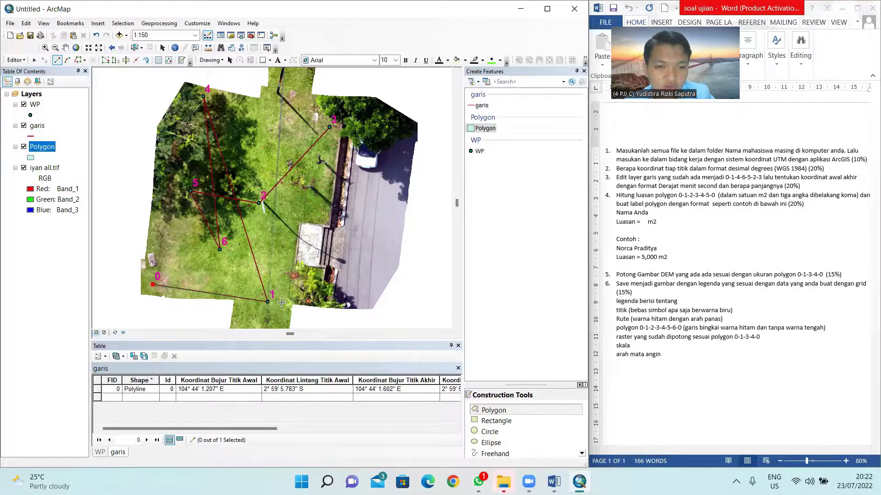
left_click(268, 302)
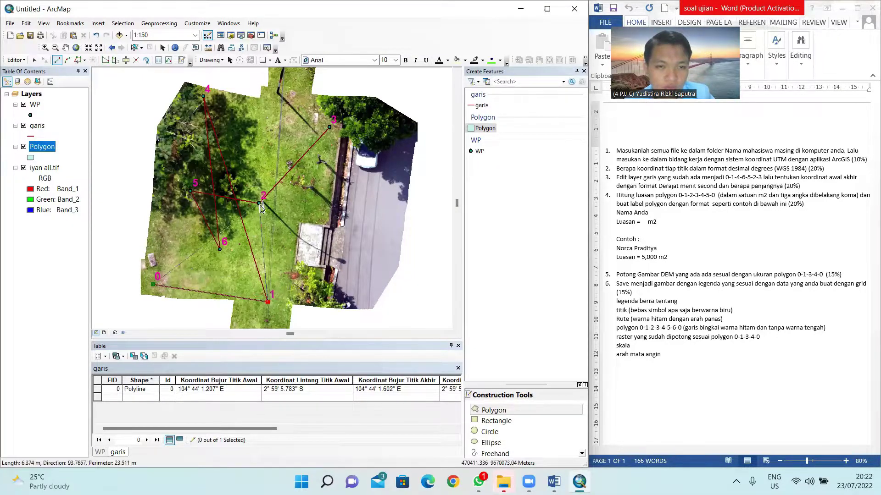
left_click(259, 203)
left_click(330, 127)
left_click(204, 97)
left_click(190, 191)
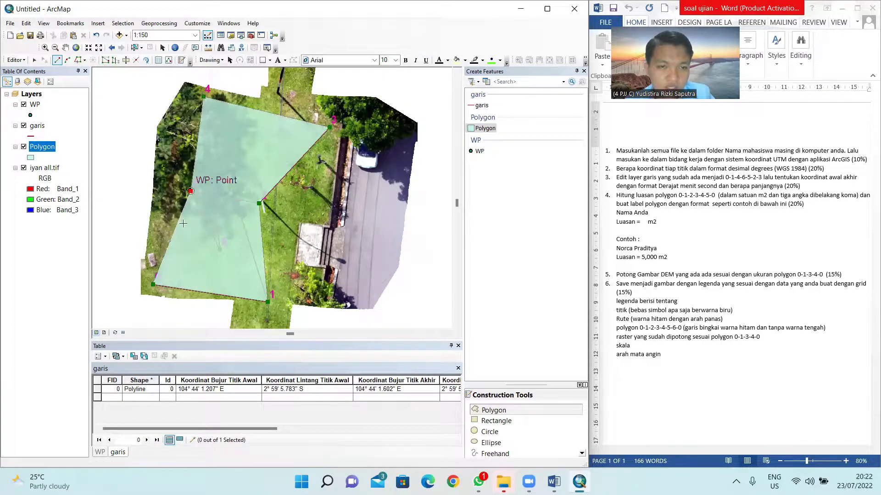
right_click(119, 177)
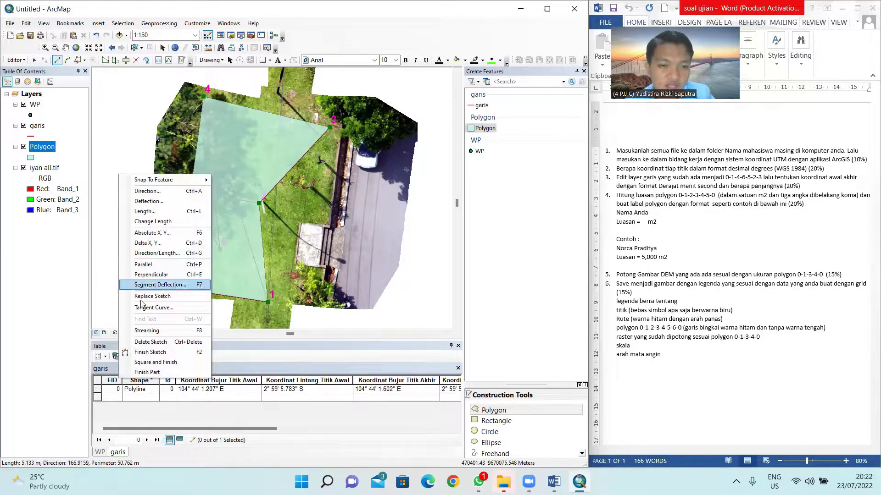
left_click(153, 352)
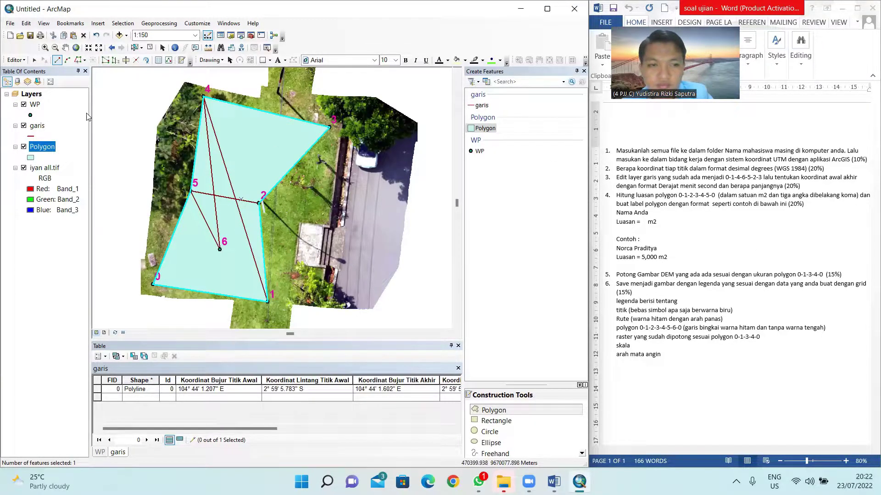
Step: Stop editing and save the polygon edits
left_click(15, 60)
left_click(30, 79)
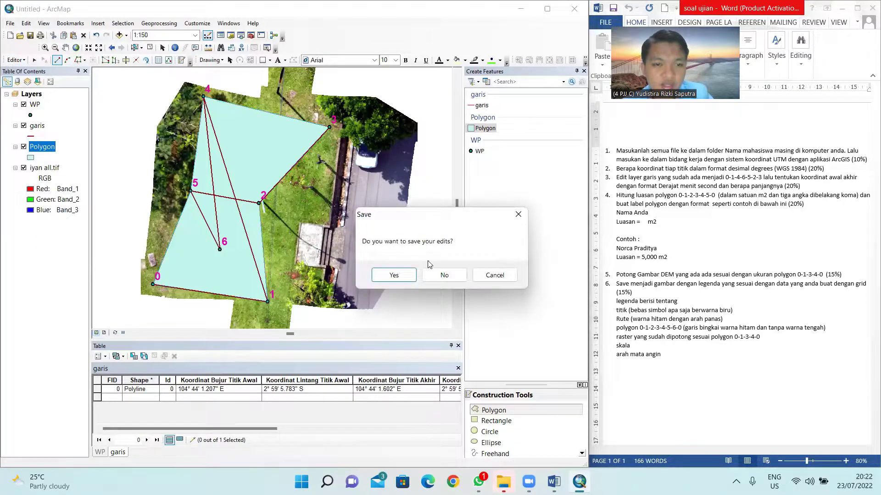
left_click(395, 276)
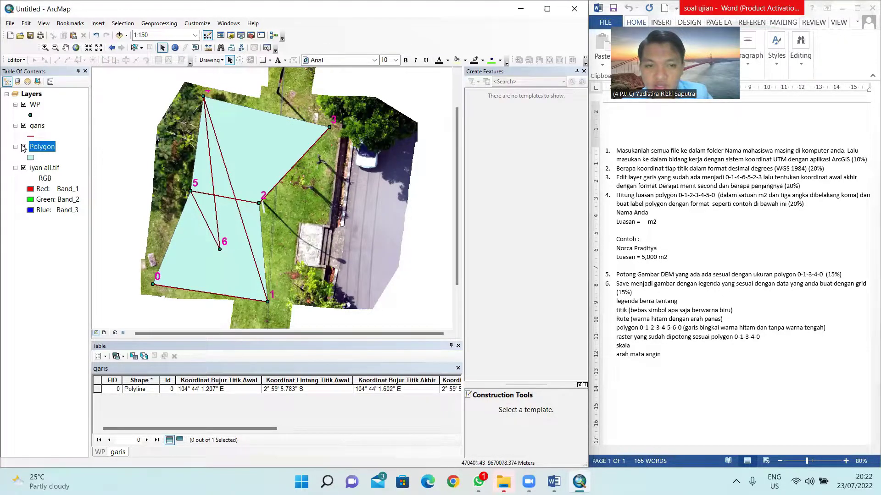
Step: Open the Polygon layer's attribute table and its Table Options menu
right_click(46, 147)
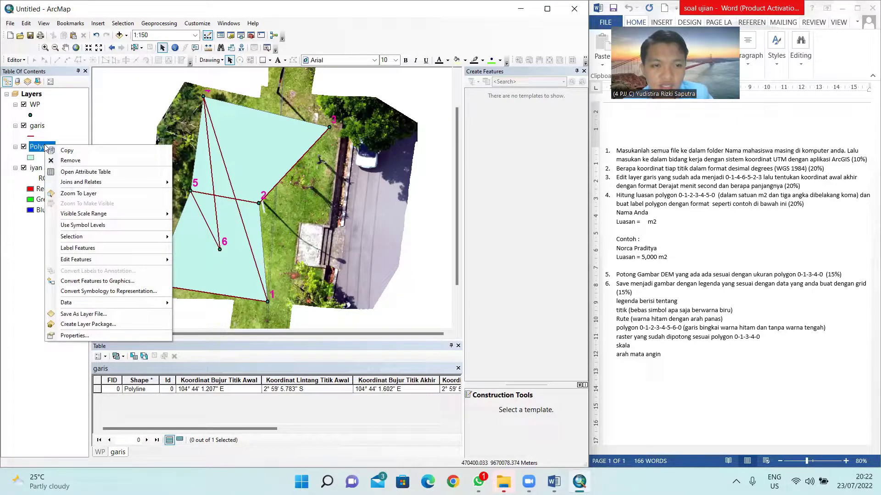
left_click(98, 172)
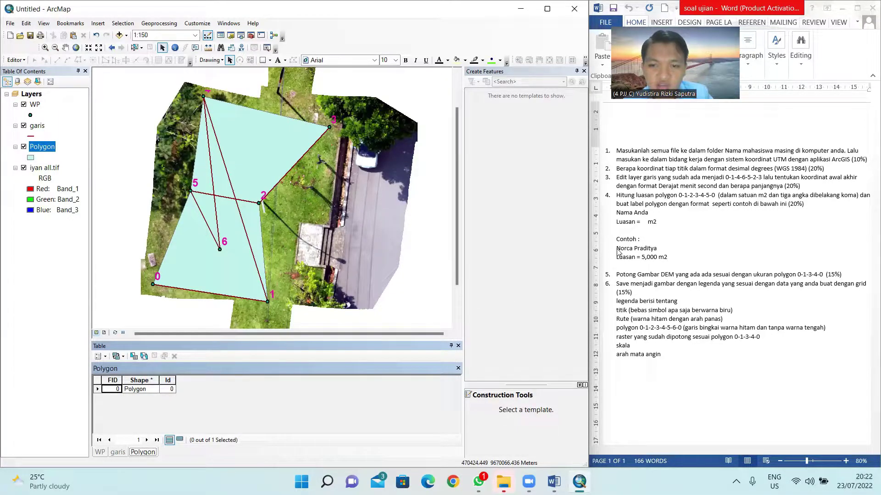
key("alt+Tab")
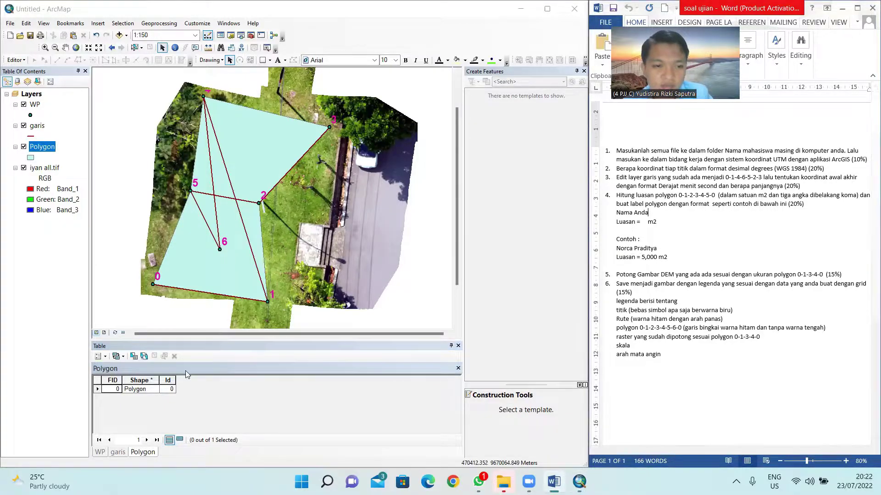
left_click(106, 359)
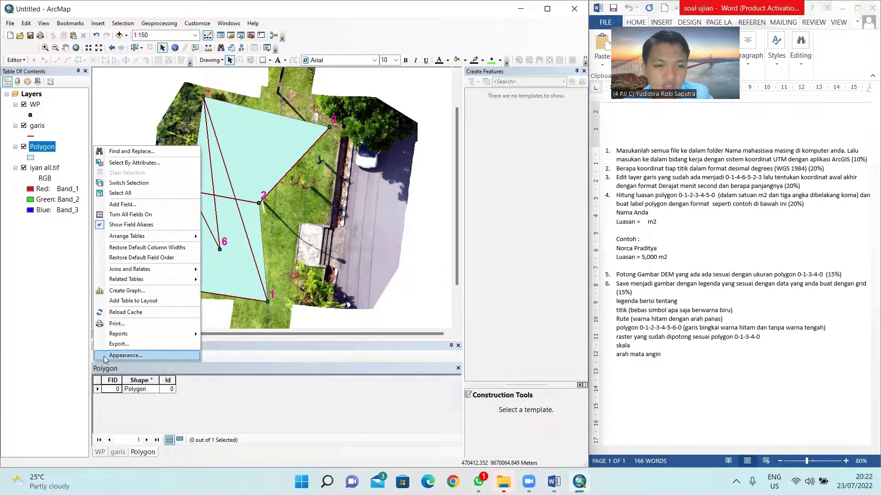
left_click(106, 359)
left_click(107, 358)
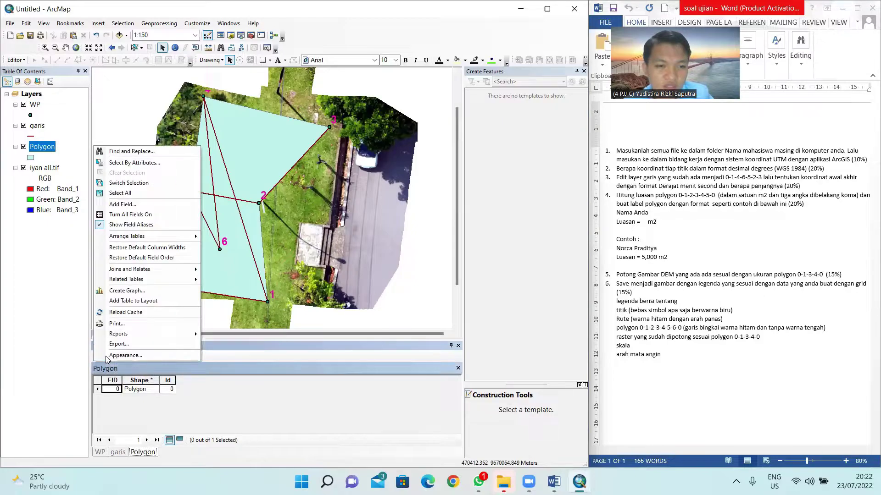
Step: Add a Double field named Luasan to the table
left_click(132, 205)
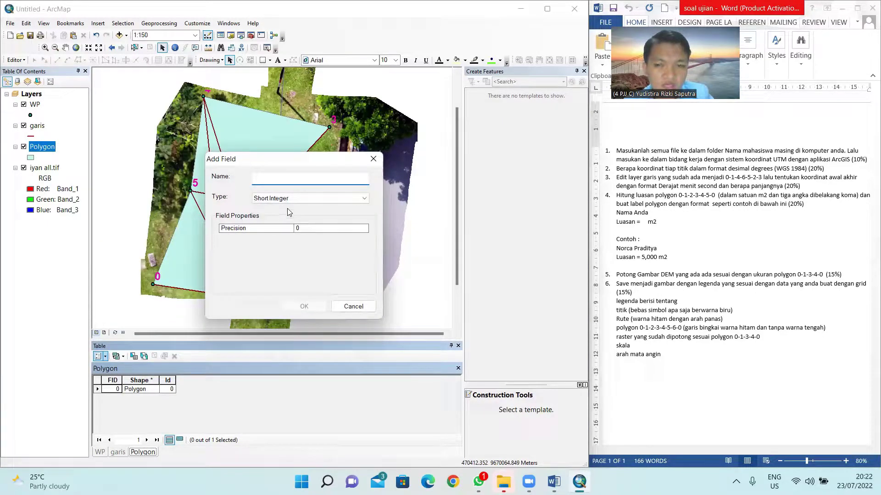
type("L")
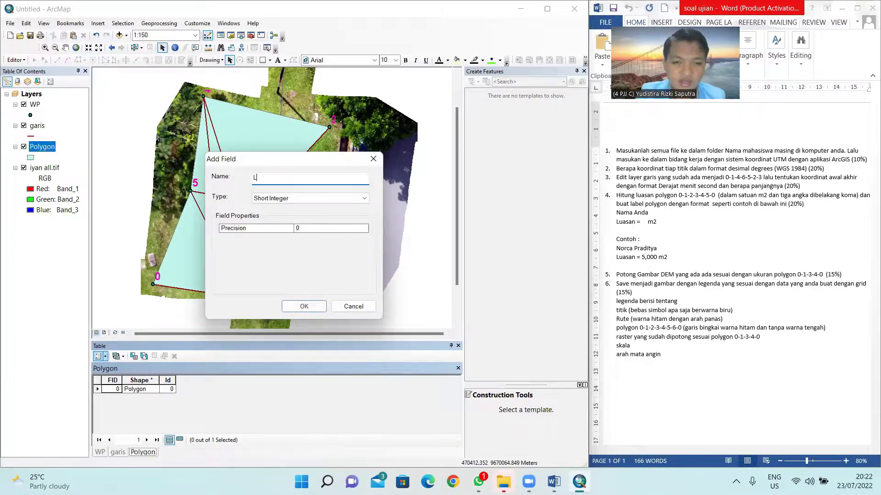
type("uasan")
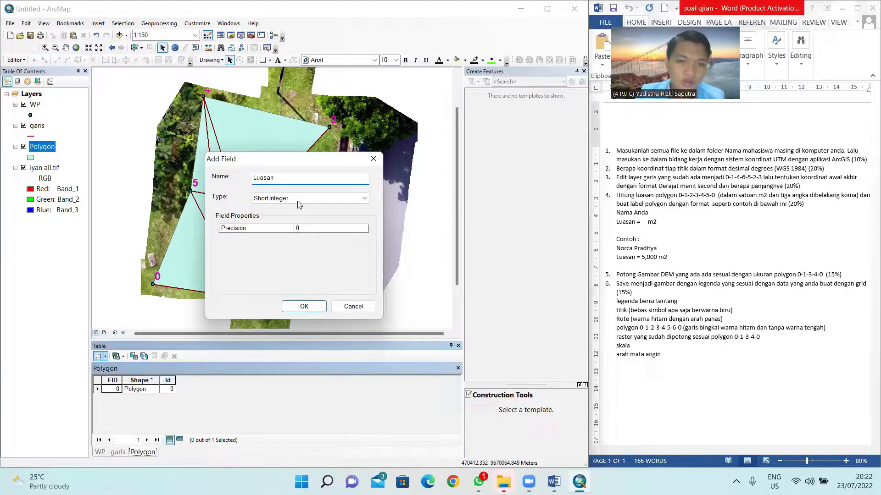
left_click(324, 198)
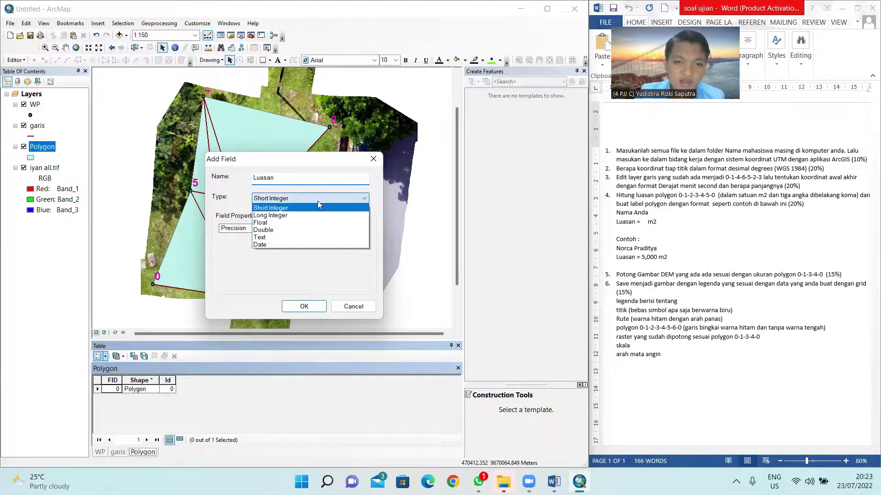
left_click(284, 229)
left_click(315, 306)
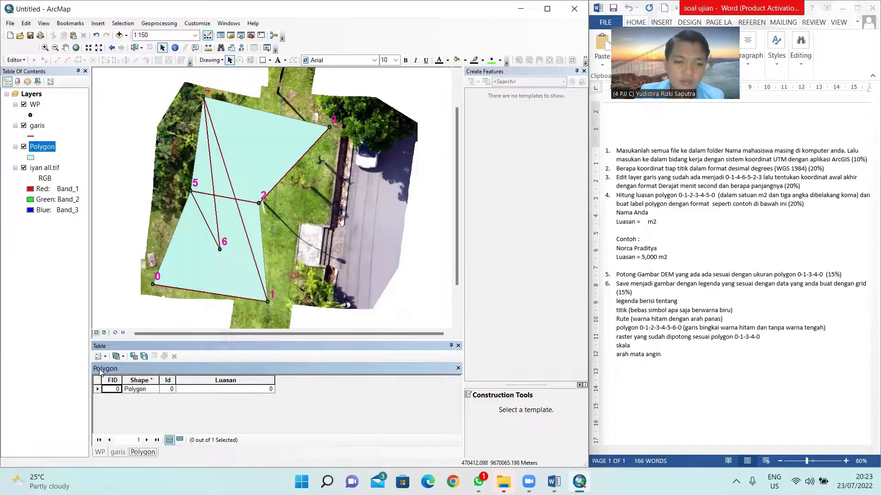
Step: Add a Text field named Nama to the table
left_click(101, 356)
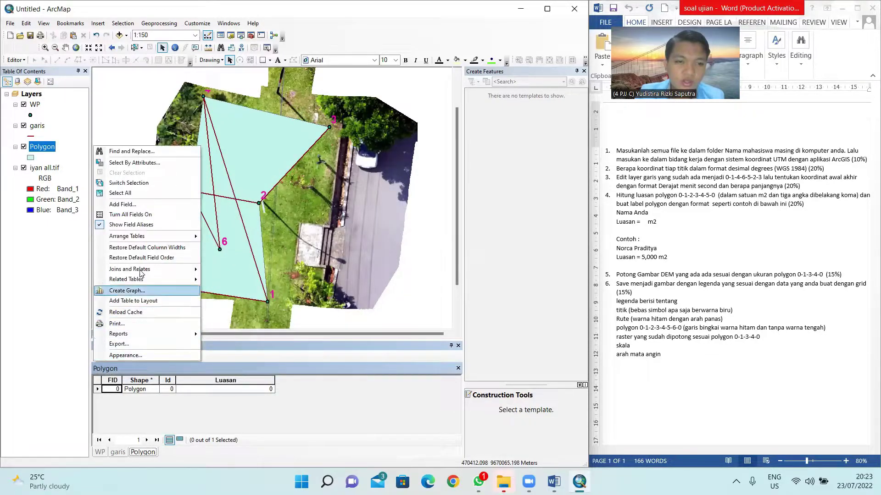
left_click(122, 204)
type("Nama")
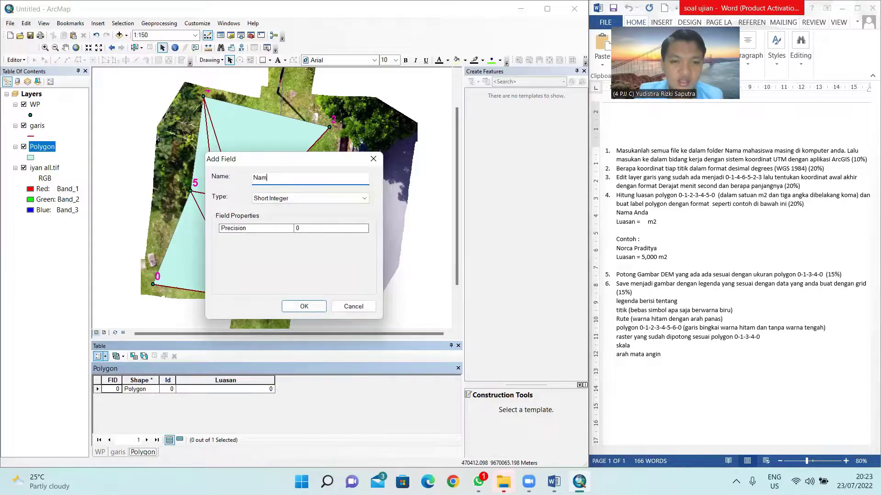
left_click(331, 198)
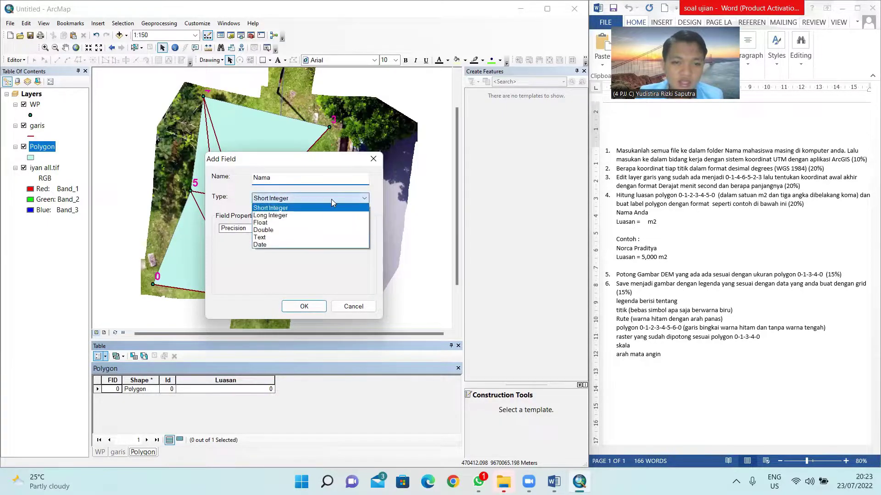
left_click(298, 239)
left_click(304, 306)
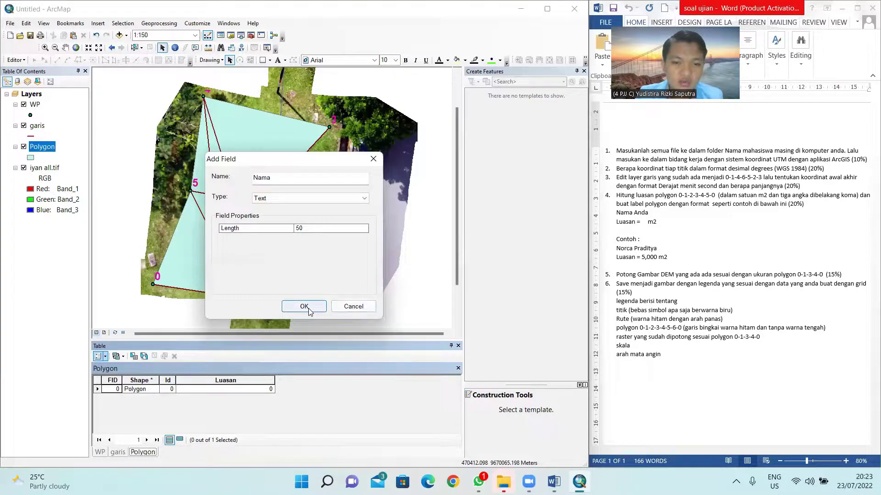
Step: Scroll to the new Nama and Luasan columns and select the Luasan column
left_click(355, 380)
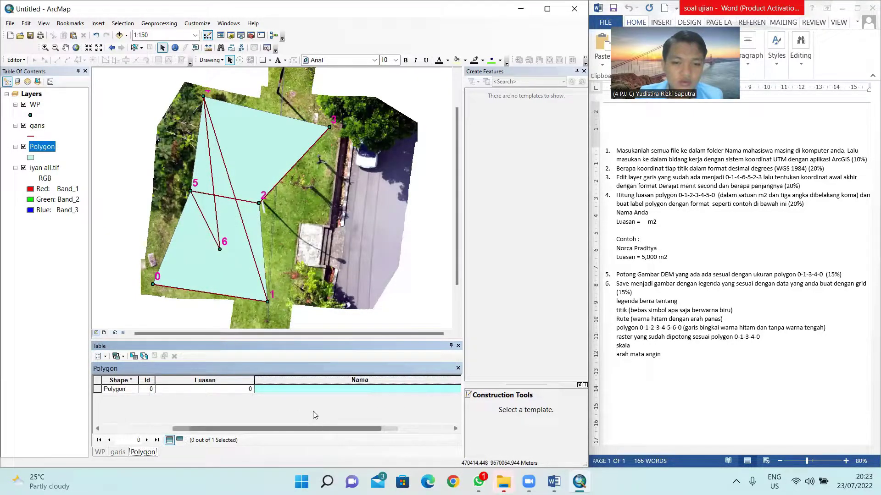
scroll(315, 415, "right", 2)
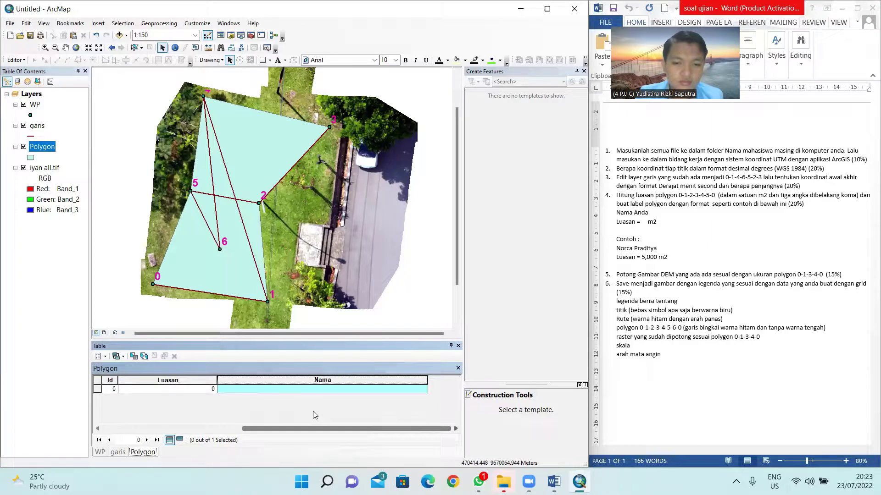
left_click_drag(428, 380, 225, 380)
left_click(204, 381)
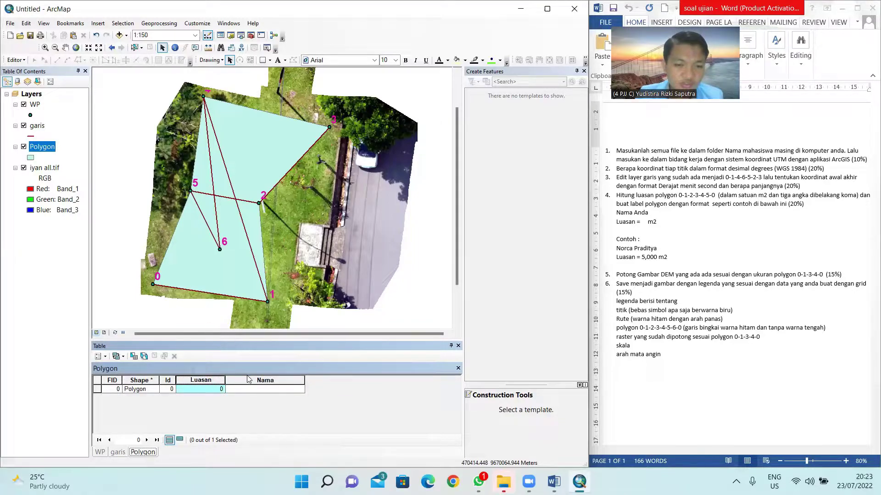
left_click(252, 381)
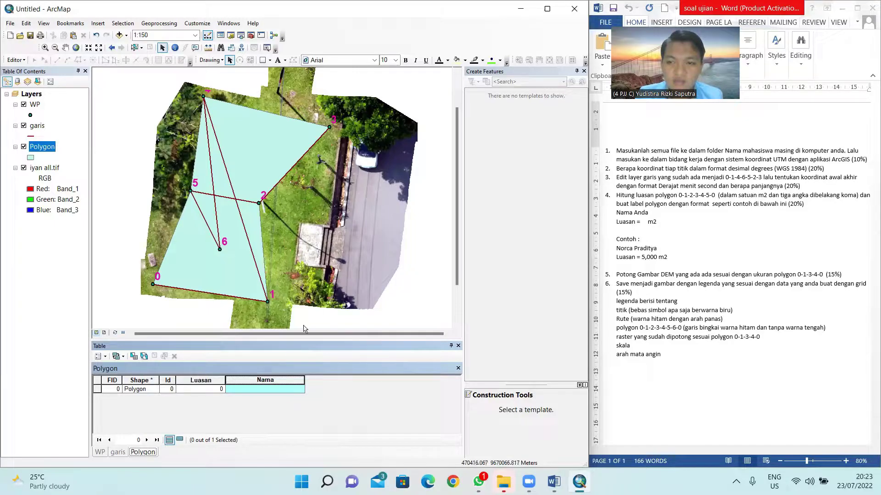
left_click(202, 381)
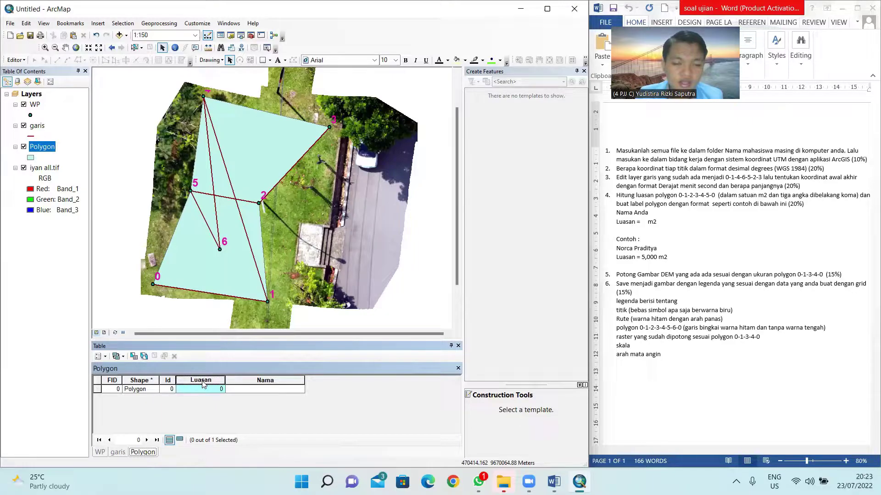
Step: Calculate Luasan as the polygon's Area in Square Meters, giving 87.137704
right_click(203, 385)
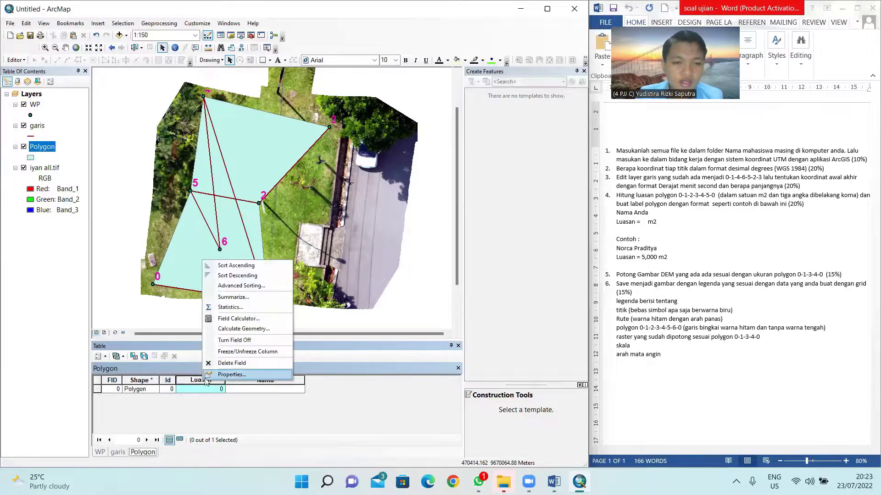
left_click(234, 328)
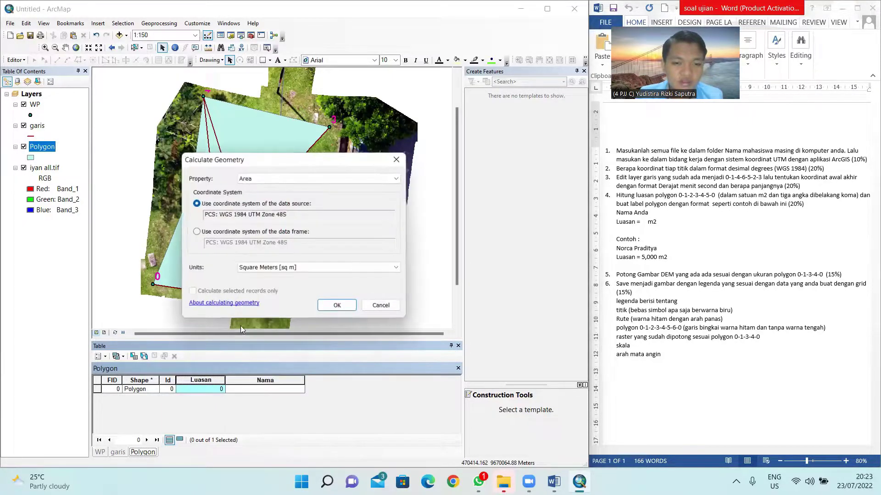
left_click(279, 177)
left_click(279, 178)
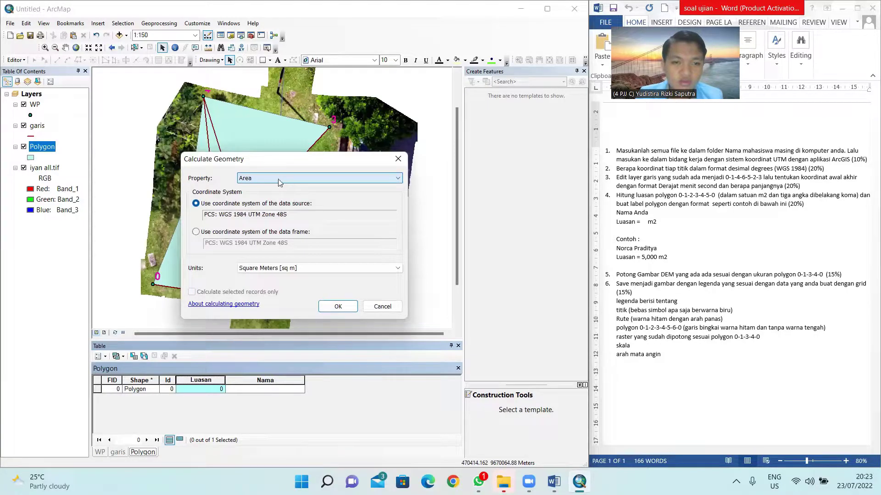
left_click(288, 268)
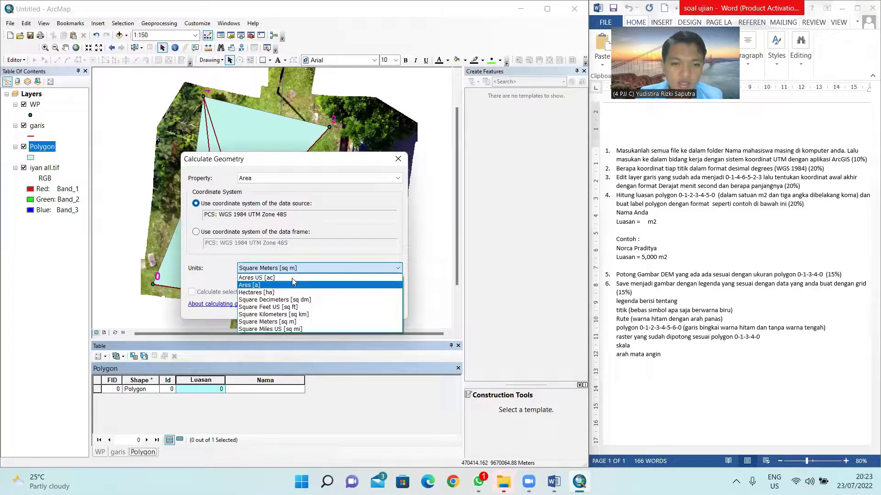
left_click(276, 322)
left_click(335, 304)
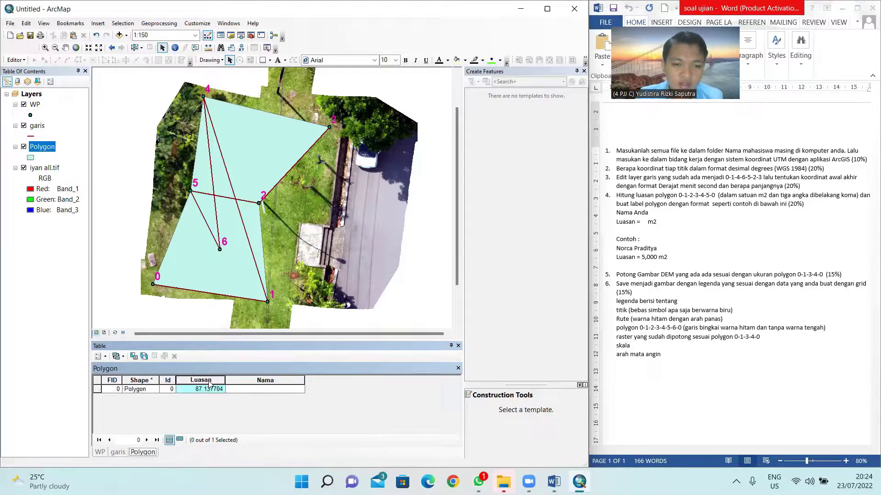
Step: Format Luasan as Numeric with three decimals (87.138), then select the polygon's Nama cell
right_click(199, 382)
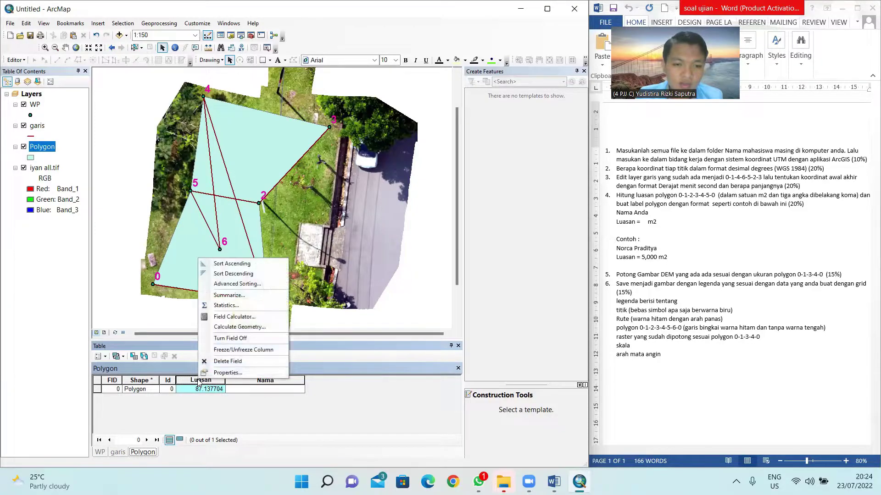
left_click(220, 373)
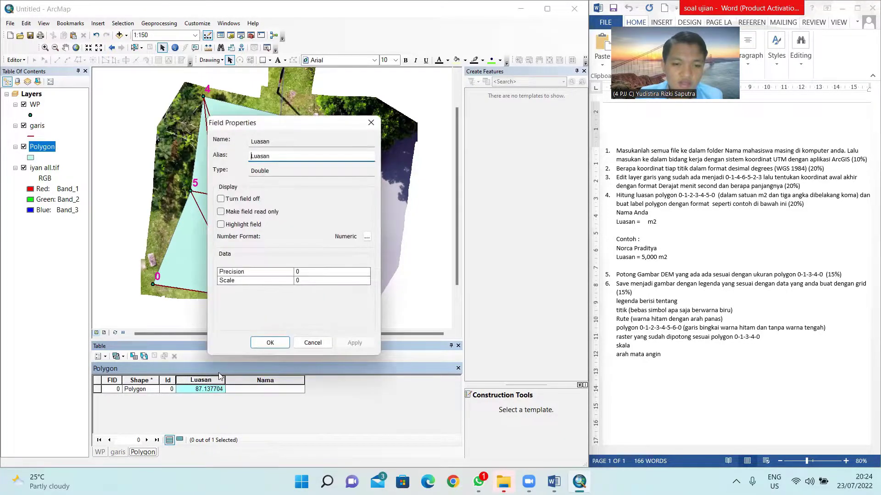
left_click(366, 237)
left_click(296, 201)
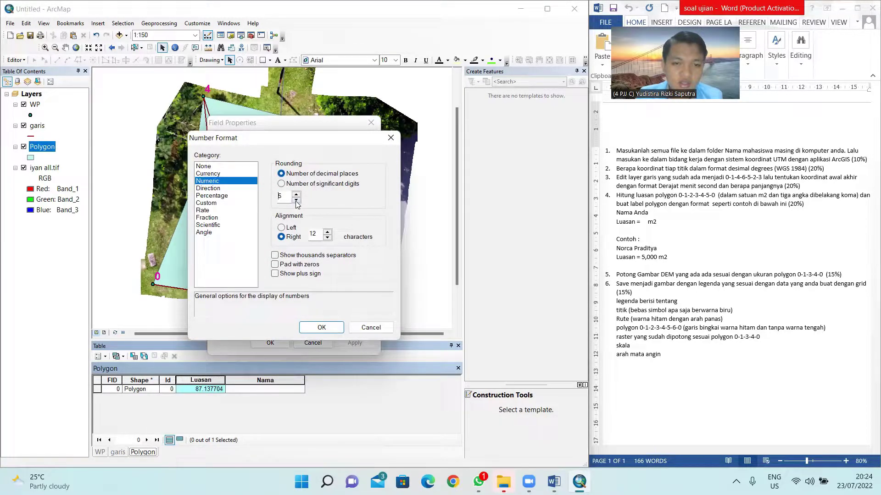
left_click(321, 327)
left_click(355, 342)
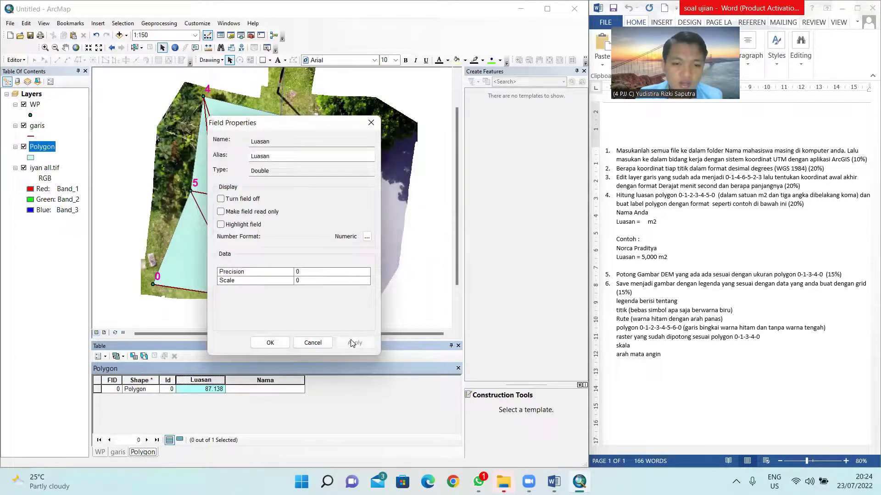
left_click(271, 347)
left_click(259, 380)
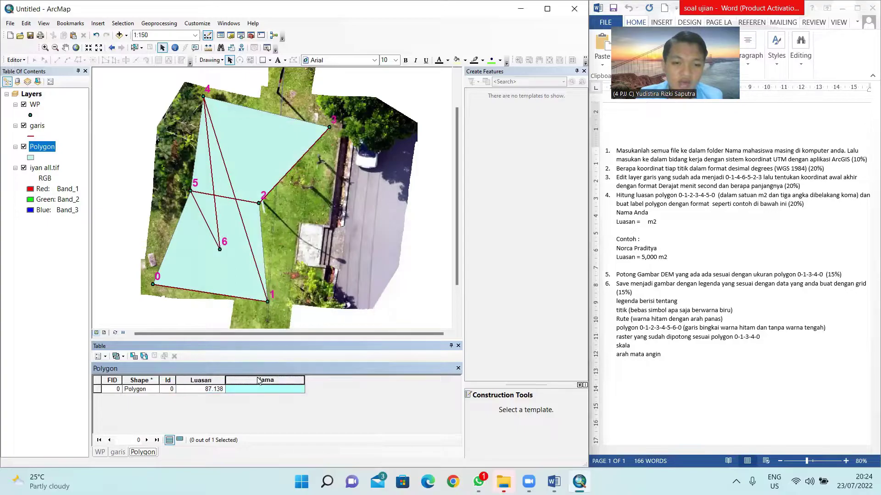
left_click(253, 389)
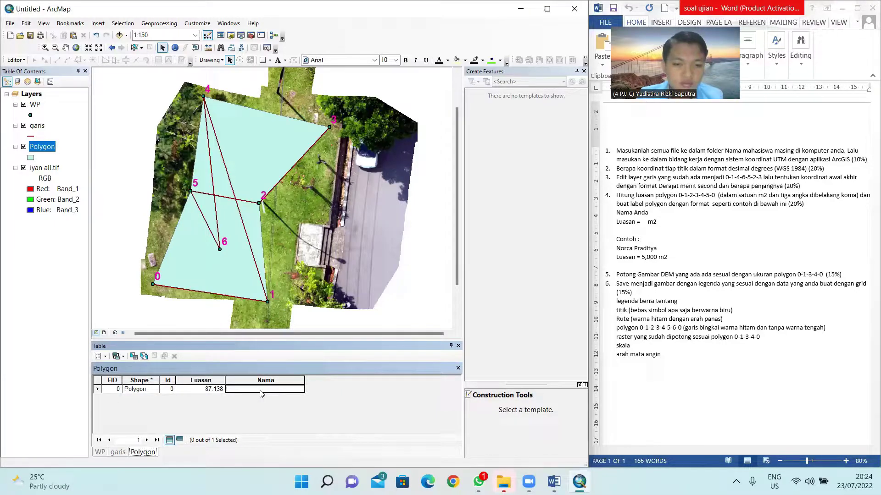
Step: Select the polygon record and start an editing session
right_click(265, 388)
left_click(261, 389)
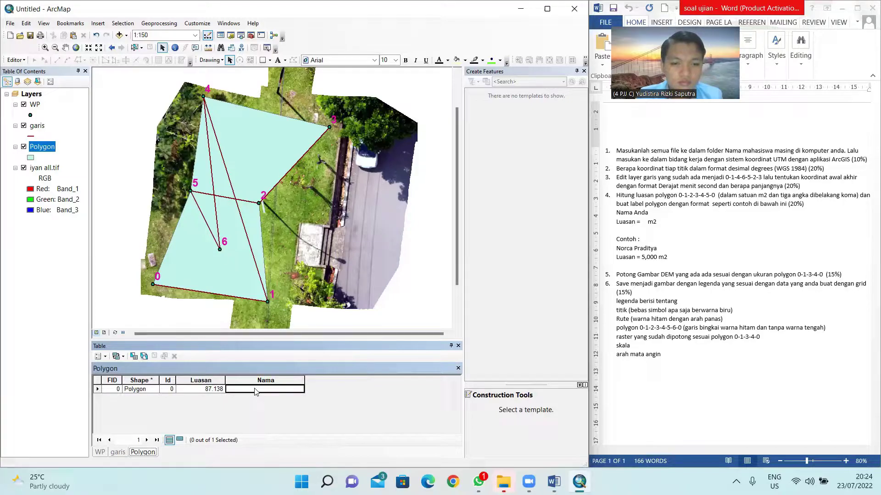
left_click(98, 390)
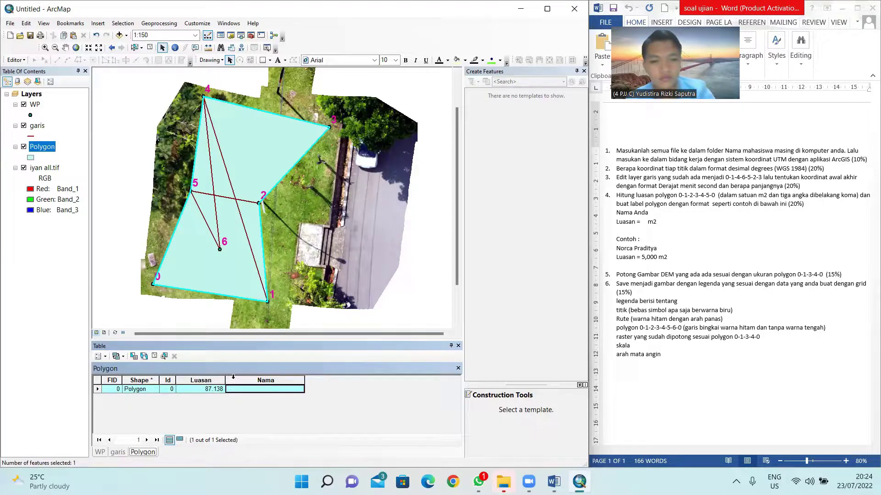
left_click(258, 381)
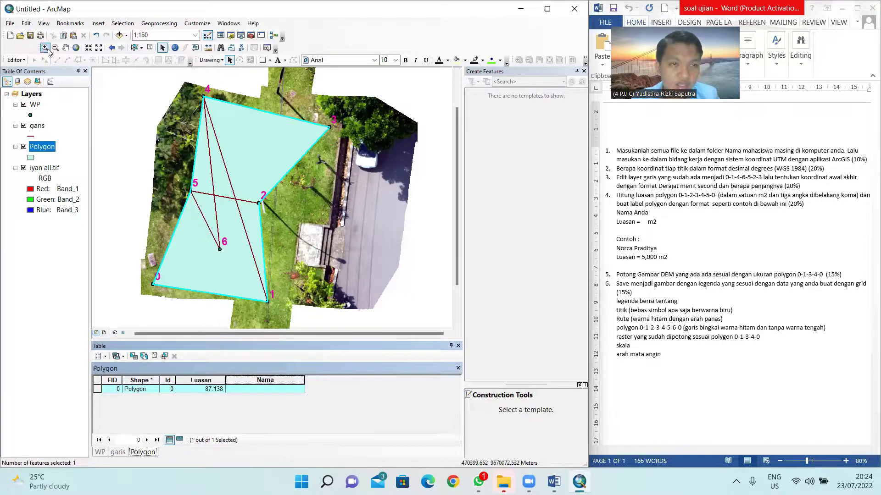
left_click(22, 60)
left_click(27, 69)
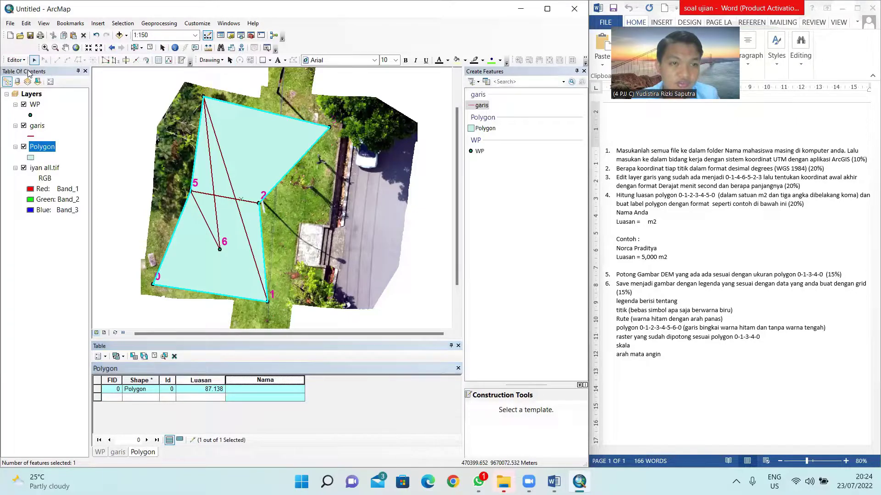
Step: Enter the student's full name in the Nama cell, then stop editing and save
left_click(261, 389)
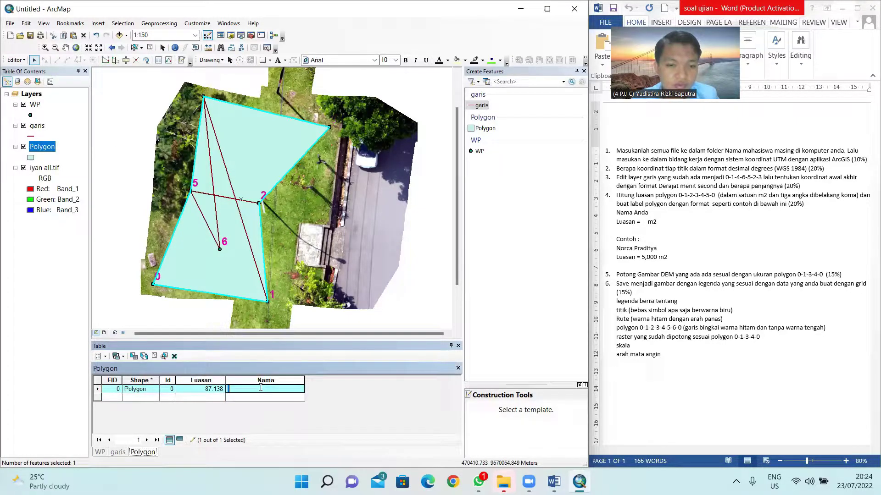
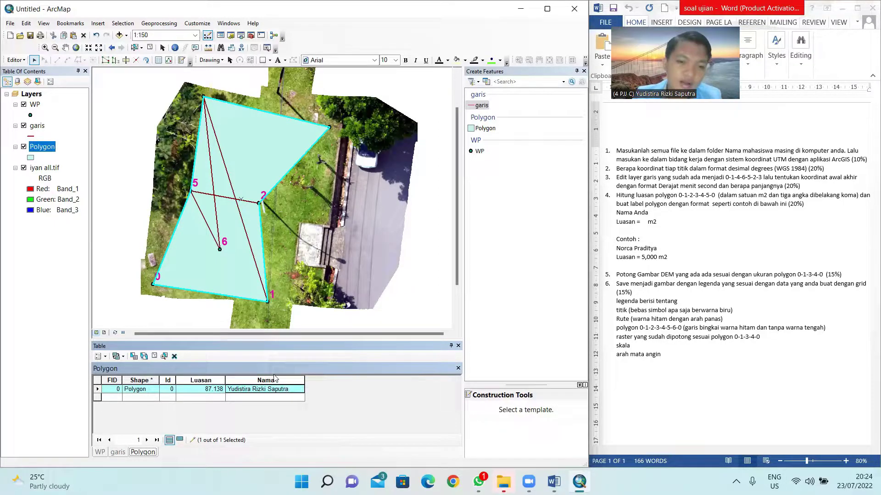
left_click(266, 380)
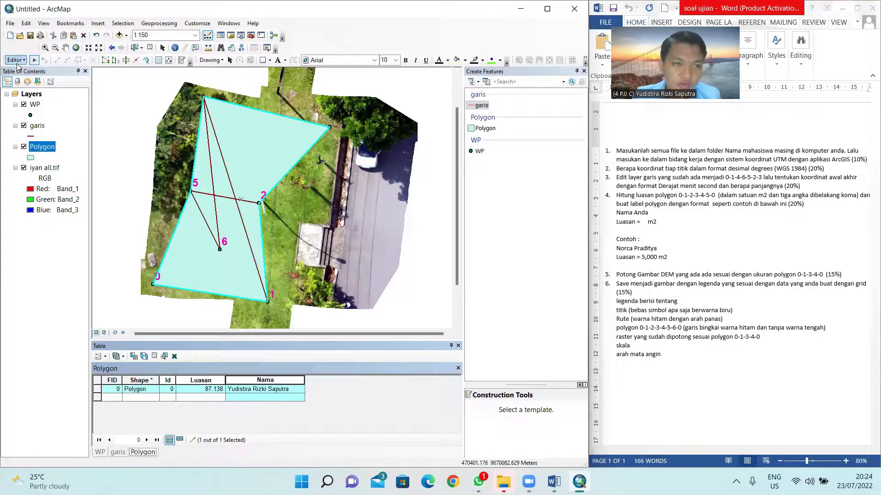
left_click(16, 60)
left_click(36, 81)
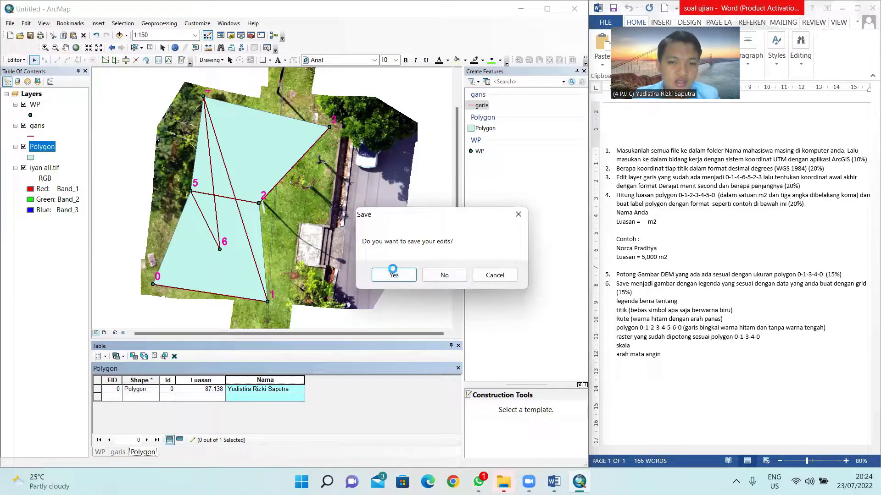
left_click(395, 274)
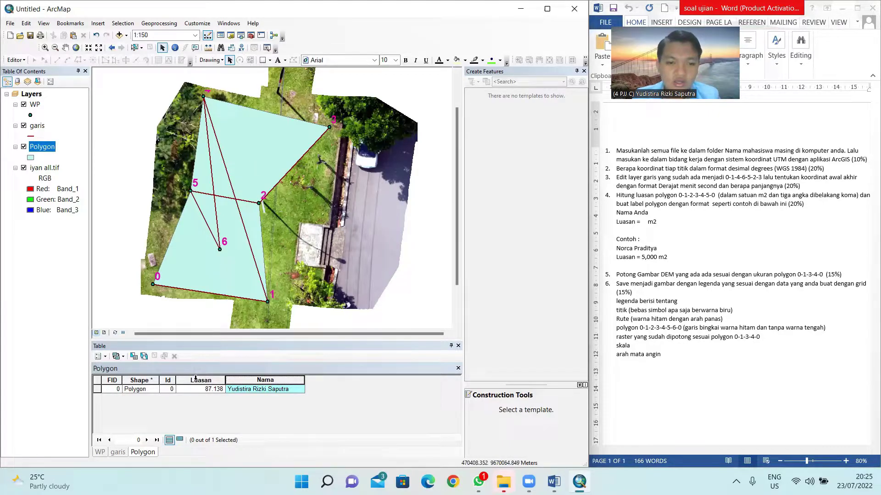
Step: Check the saved record values and select the Polygon layer
left_click(201, 390)
left_click(238, 389)
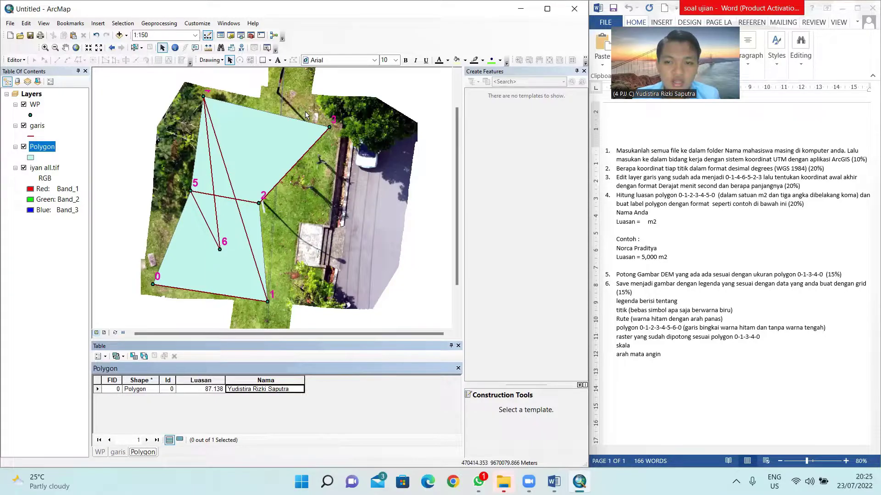
left_click(49, 148)
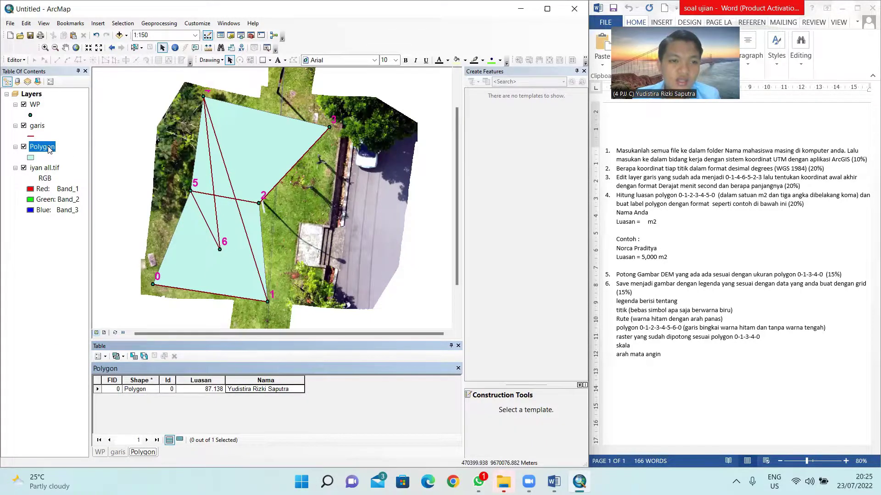
Step: In Polygon layer properties, turn on labels and use Nama as the label field
right_click(50, 149)
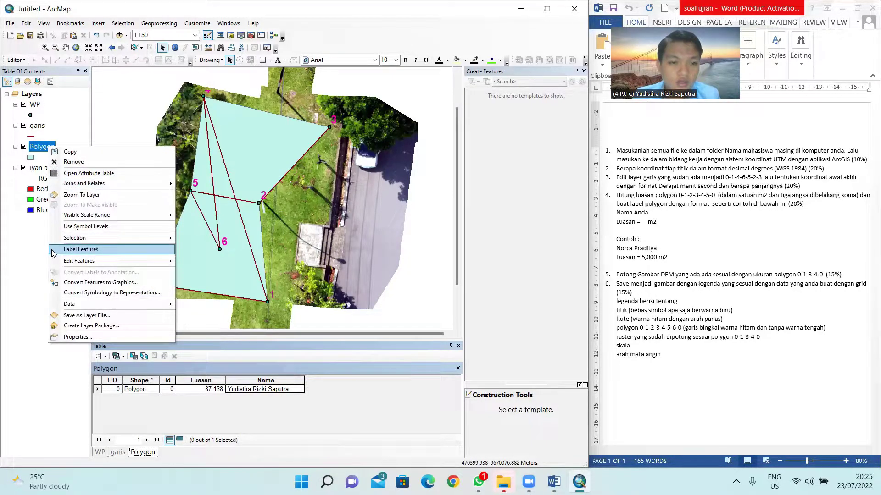
left_click(68, 337)
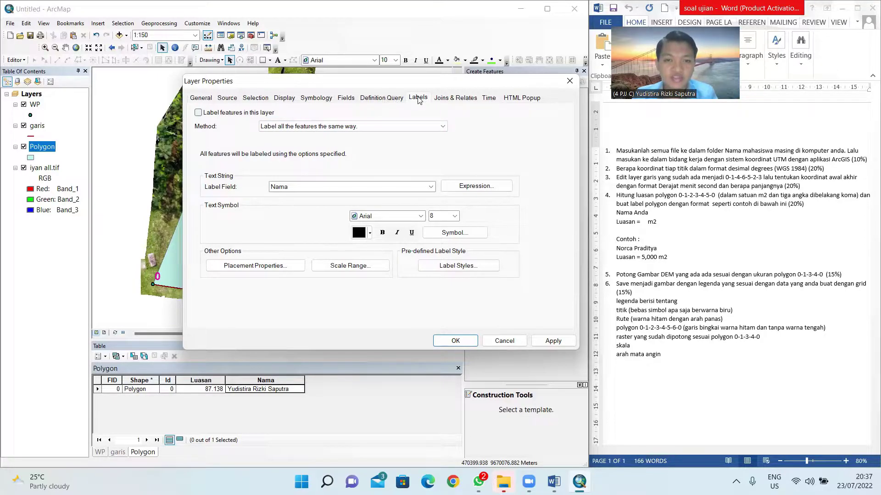
left_click(221, 115)
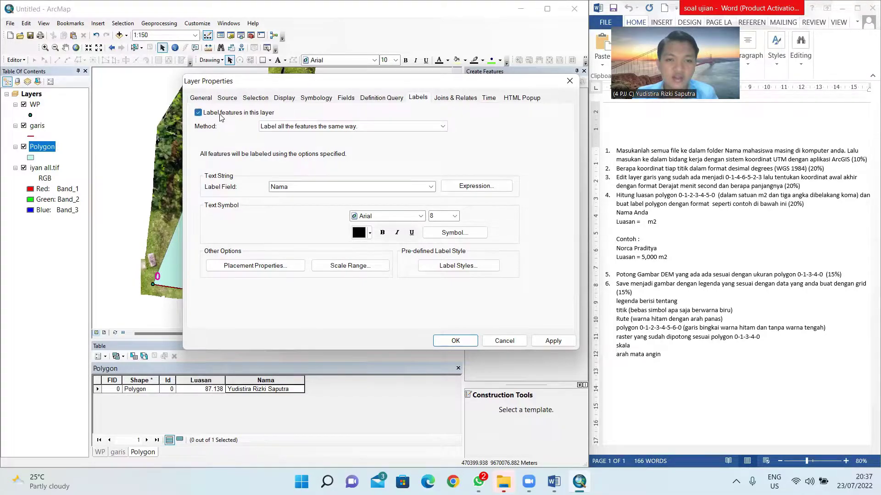
left_click(333, 187)
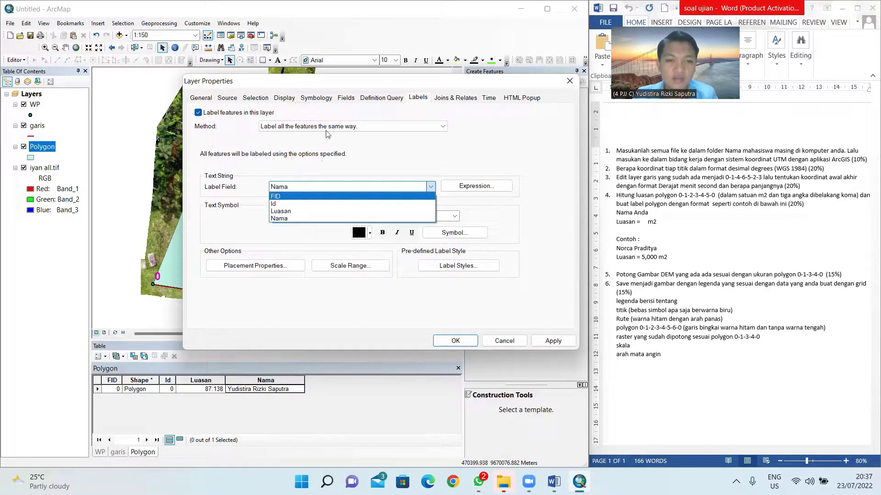
left_click(341, 155)
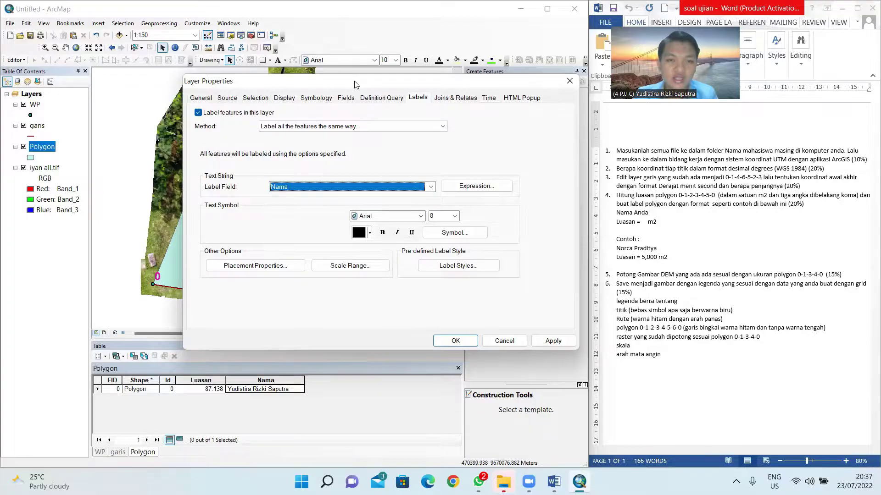
left_click_drag(353, 81, 476, 103)
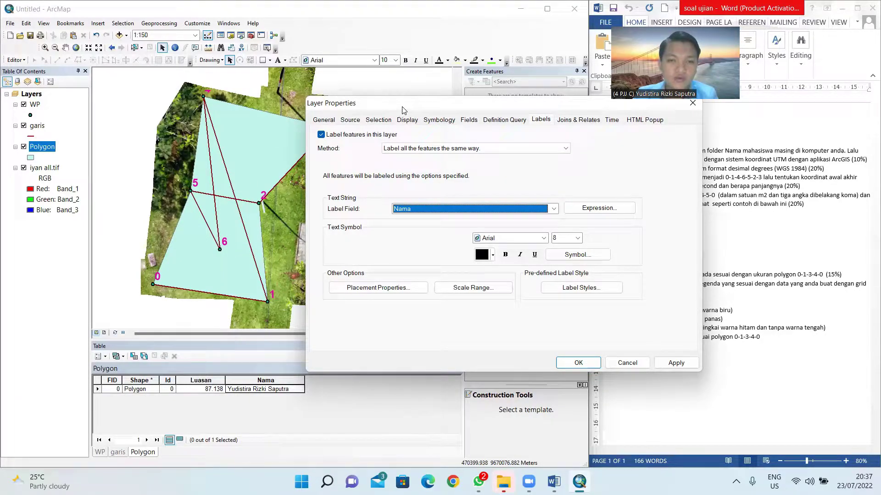
left_click_drag(399, 107, 229, 75)
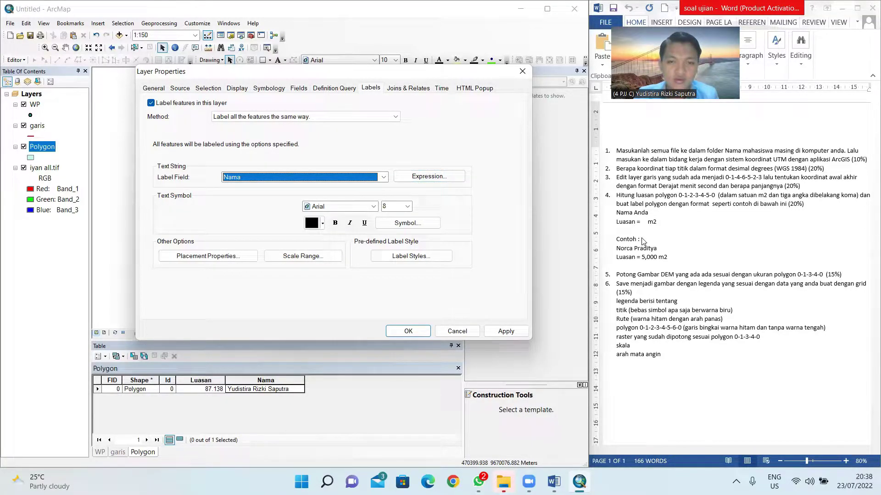
Step: Rewrite the label expression as Nama, a new line, then "Luasan = " with Luasan and m2
left_click(444, 177)
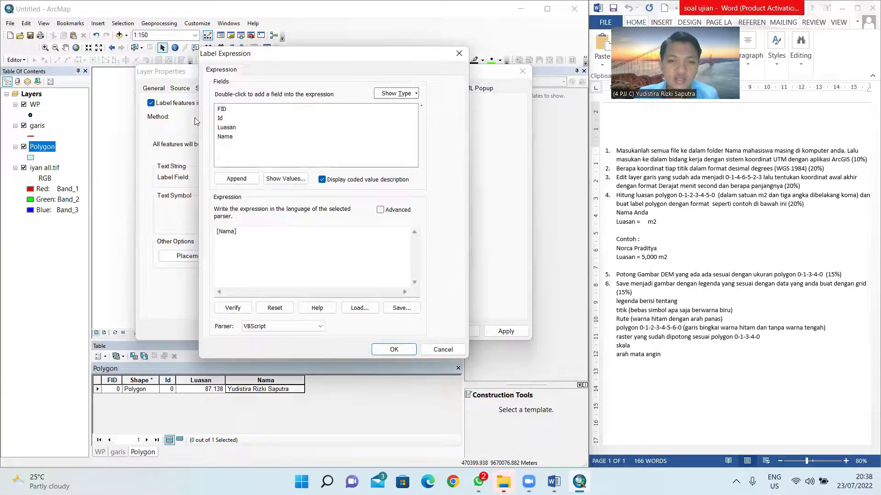
left_click_drag(245, 231, 179, 236)
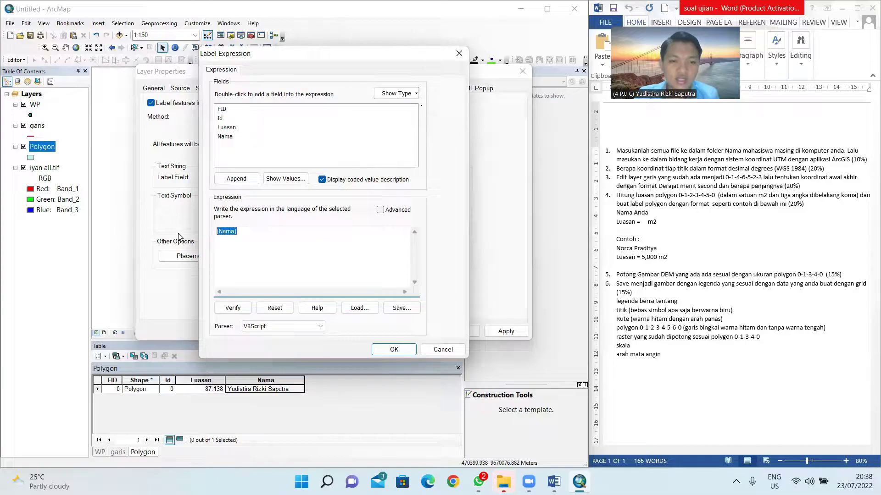
key("BackSpace")
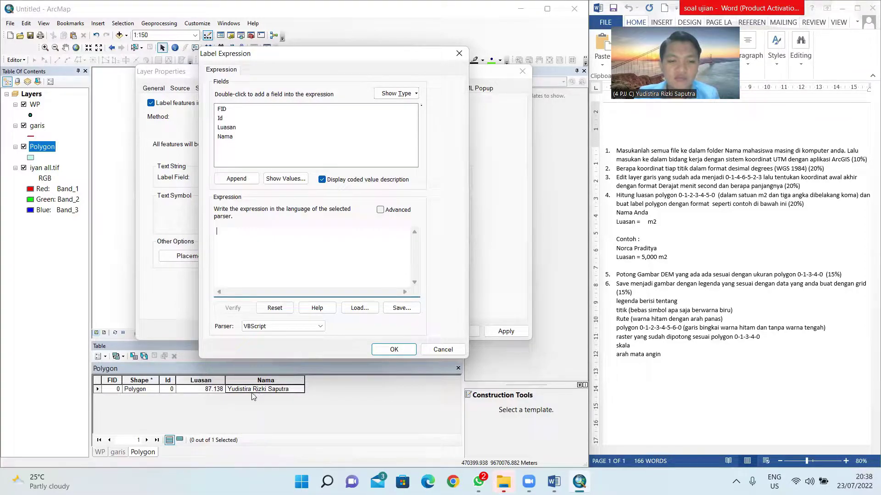
double_click(226, 136)
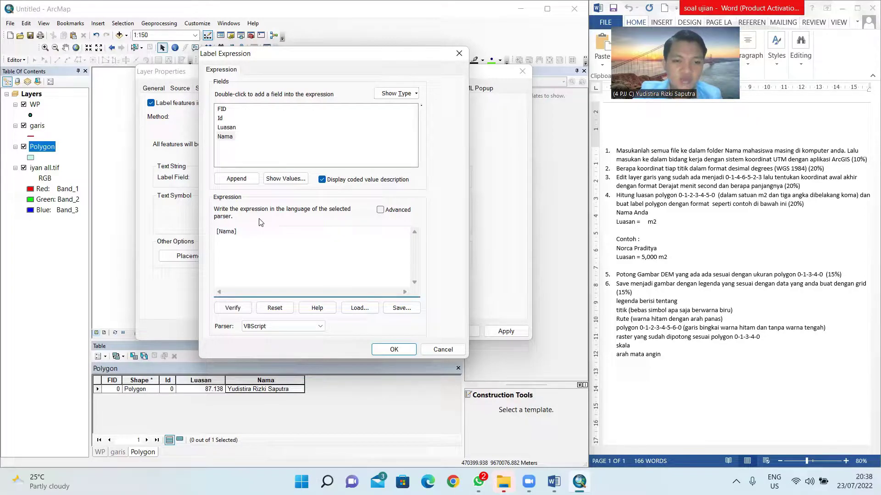
type("&")
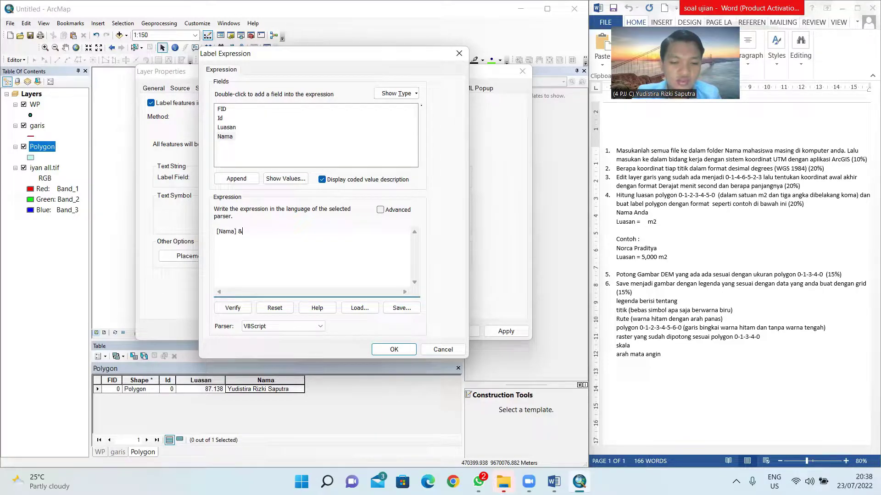
type("vbnewline&\" L")
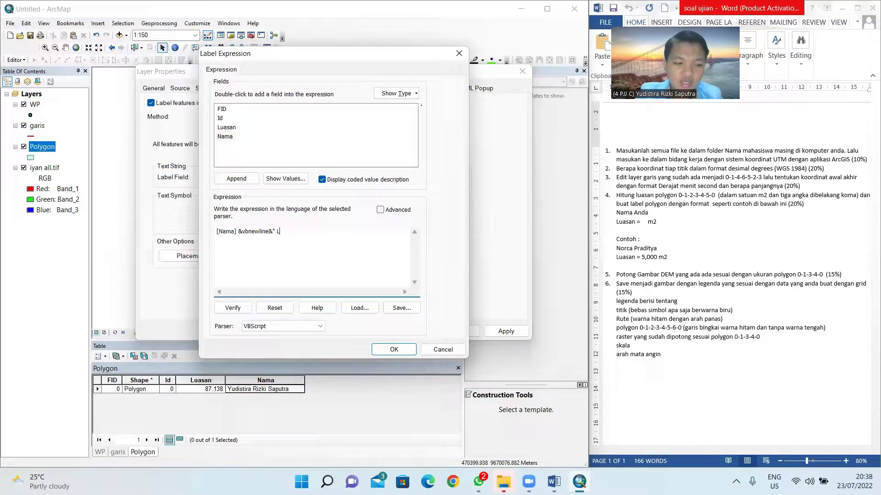
type("uasan =\"&")
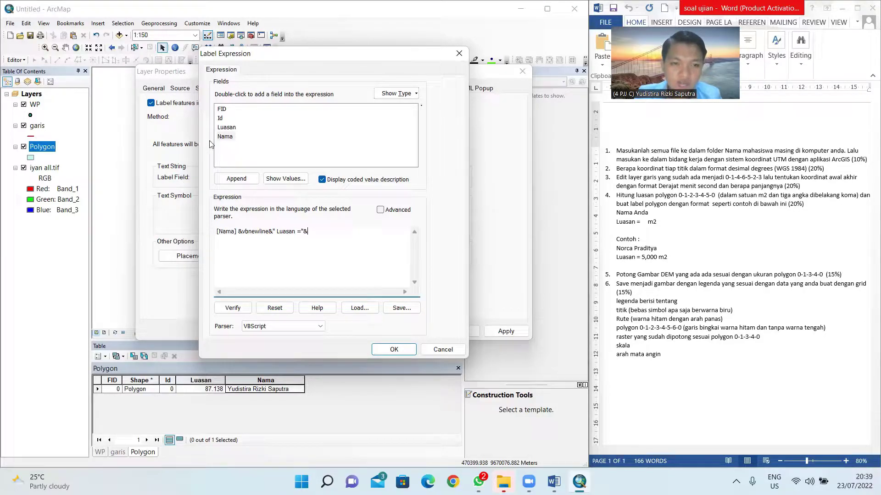
double_click(226, 128)
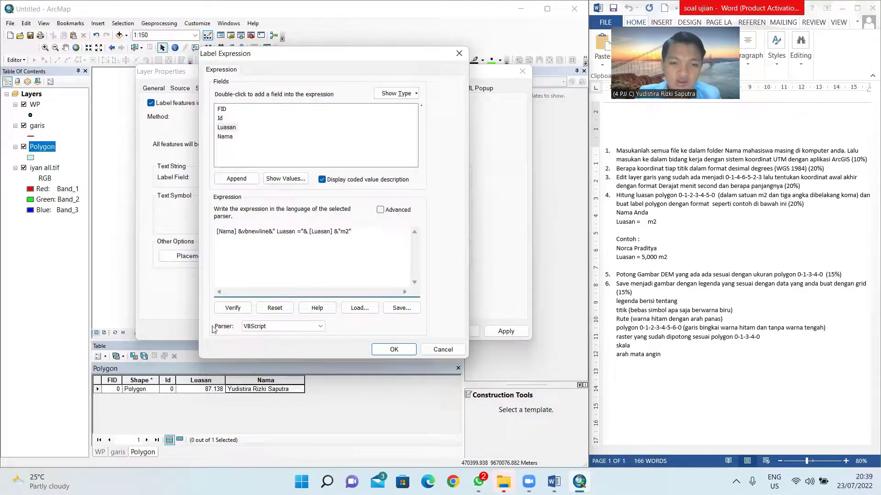
Step: Remove the extra space before Luasan, verify the expression and accept it
left_click(236, 309)
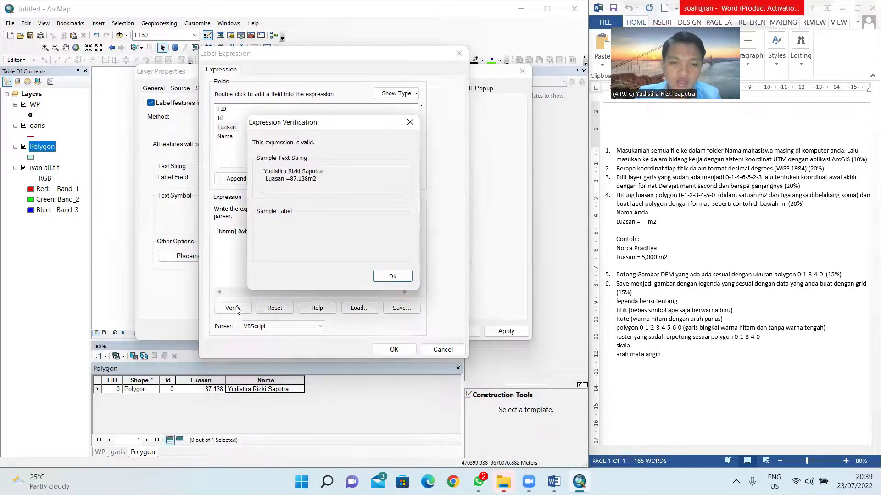
left_click(291, 179)
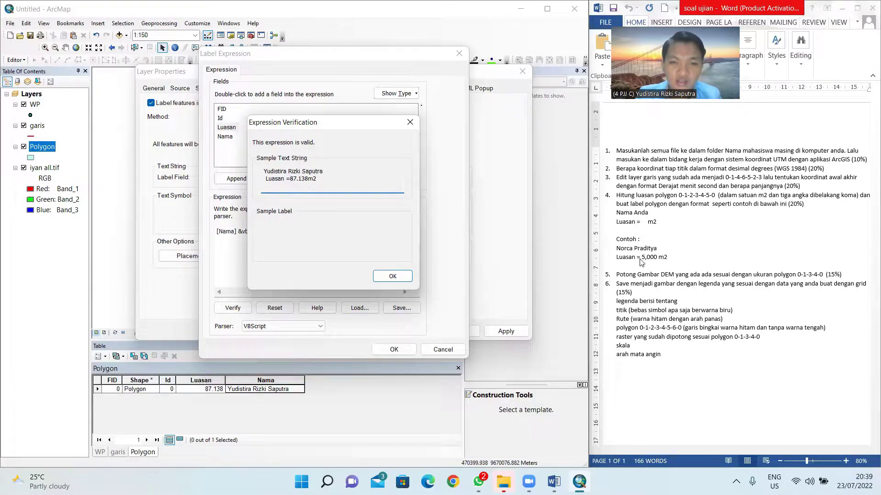
left_click(393, 276)
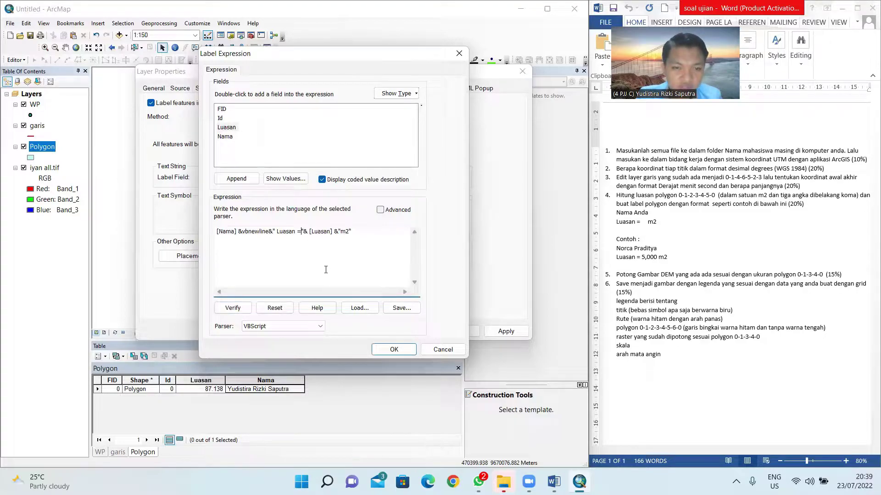
left_click(278, 232)
key("BackSpace")
left_click(232, 307)
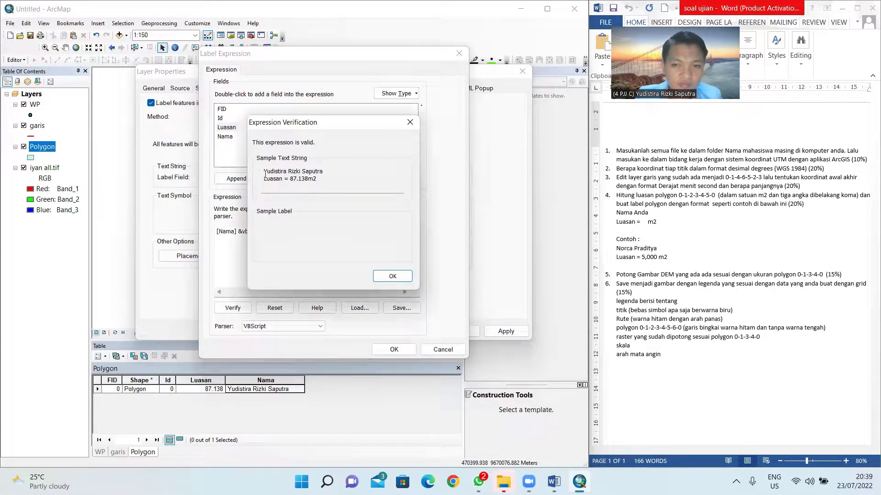
mouse_move(265, 174)
left_mouse_down()
mouse_move(304, 180)
mouse_move(263, 170)
left_mouse_up()
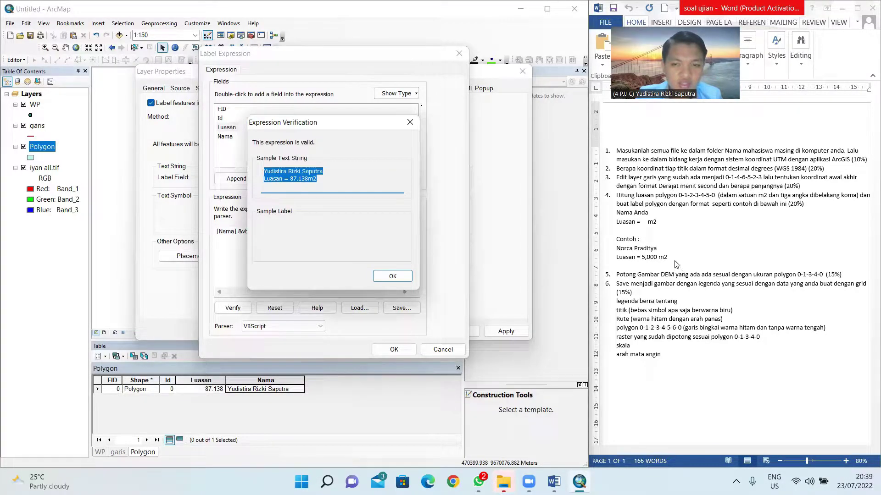
left_click(392, 276)
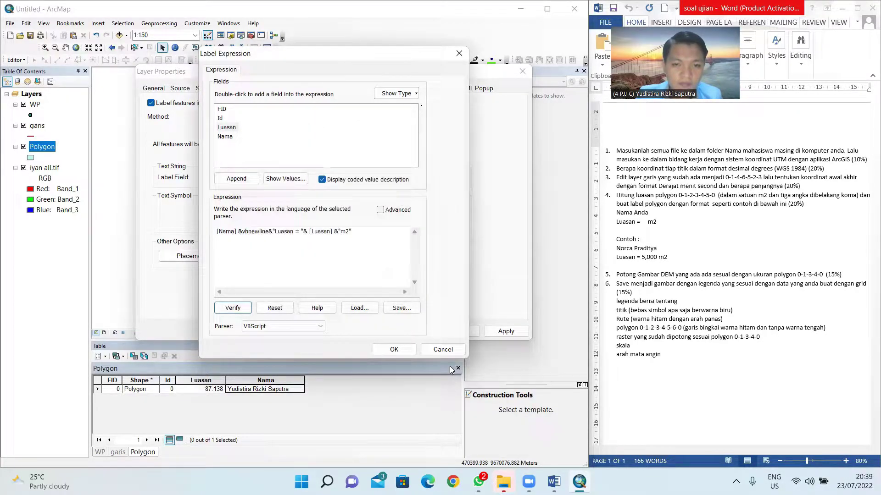
left_click(408, 351)
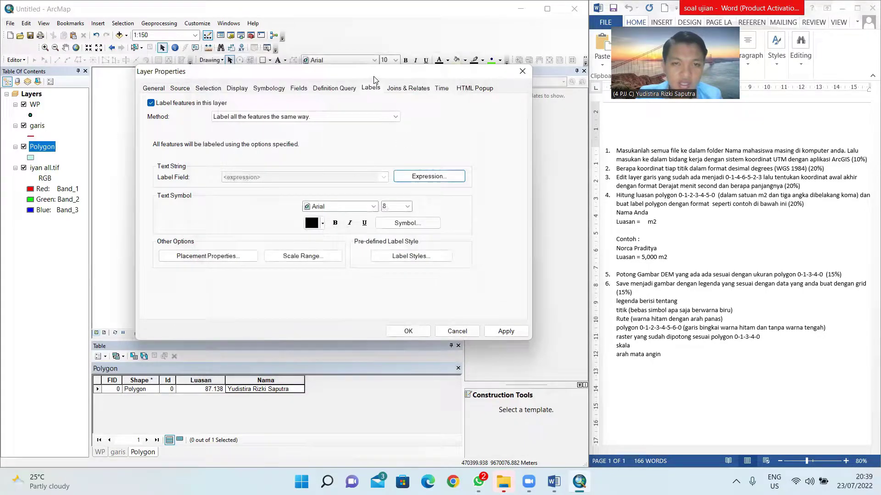
Step: Make the label font bold Arial in dark red-brown
left_click(606, 198)
left_click(595, 205)
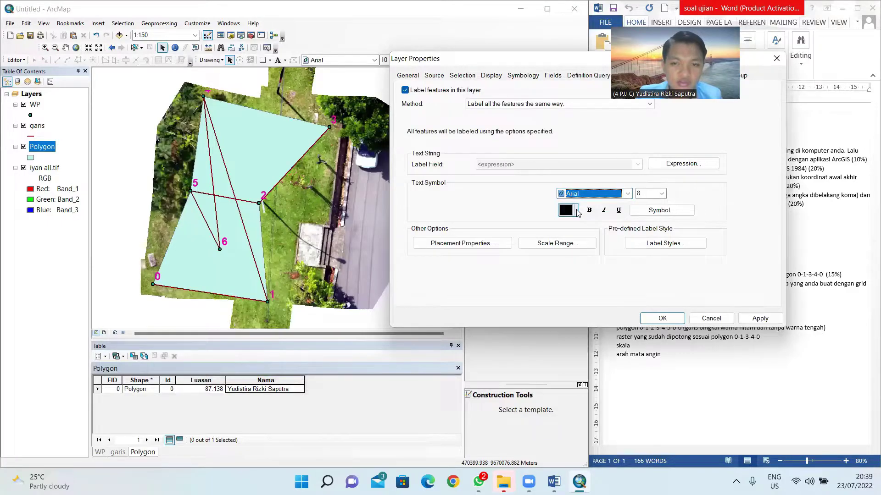
left_click(577, 211)
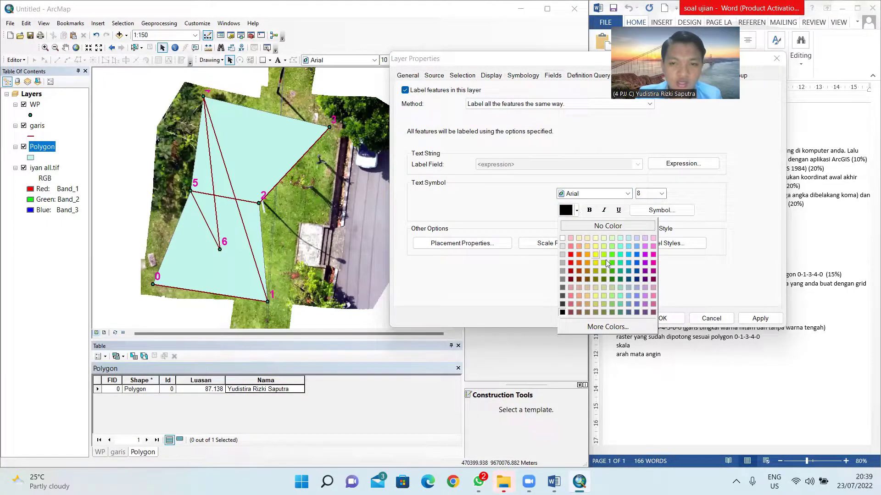
left_click(620, 255)
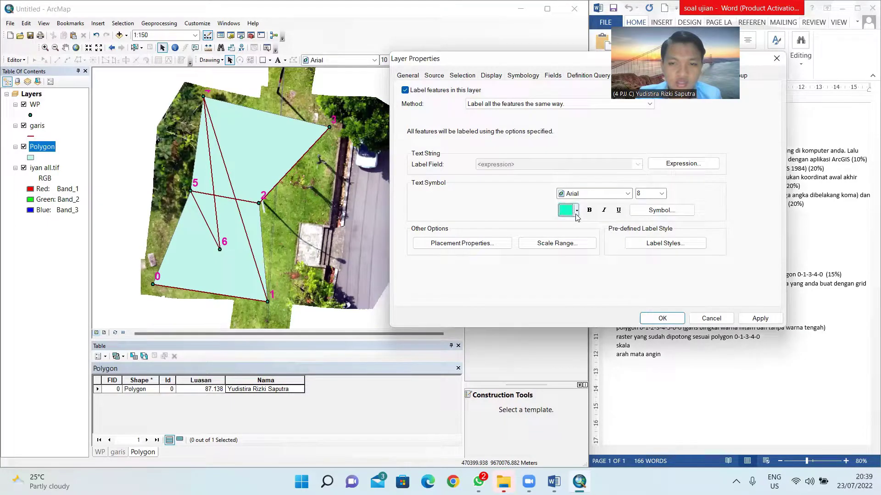
left_click(577, 211)
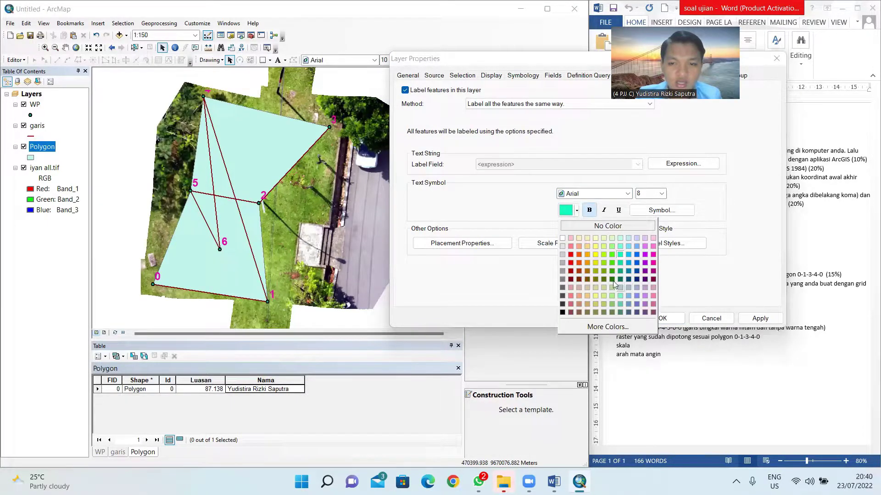
left_click(579, 280)
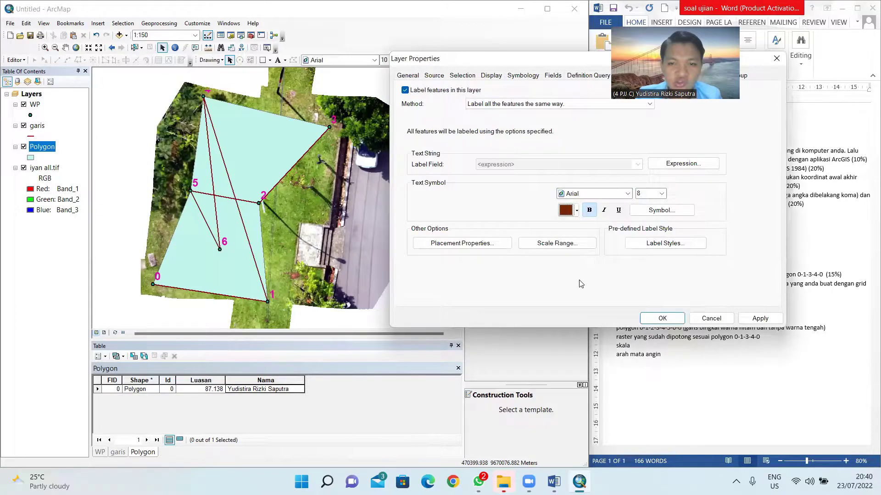
left_click(590, 214)
Step: Try label sizes 16 and 14, settle on 11, and apply it to the map
left_click(660, 194)
left_click(641, 248)
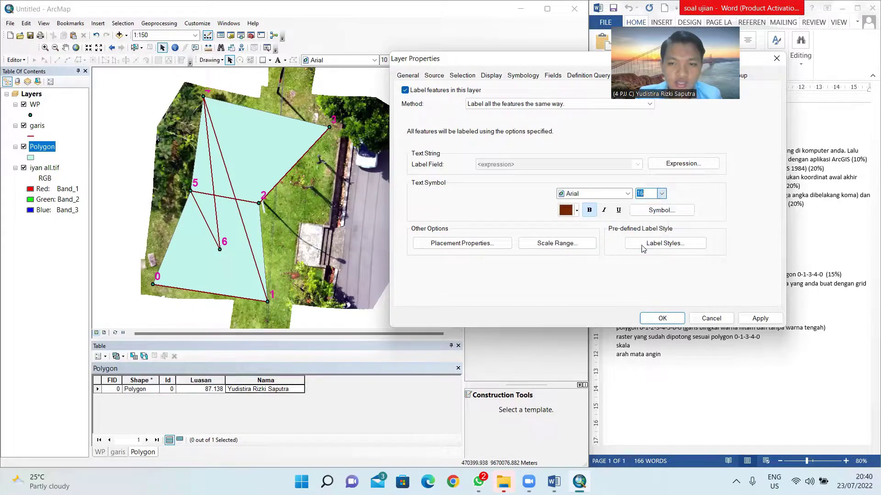
left_click(760, 318)
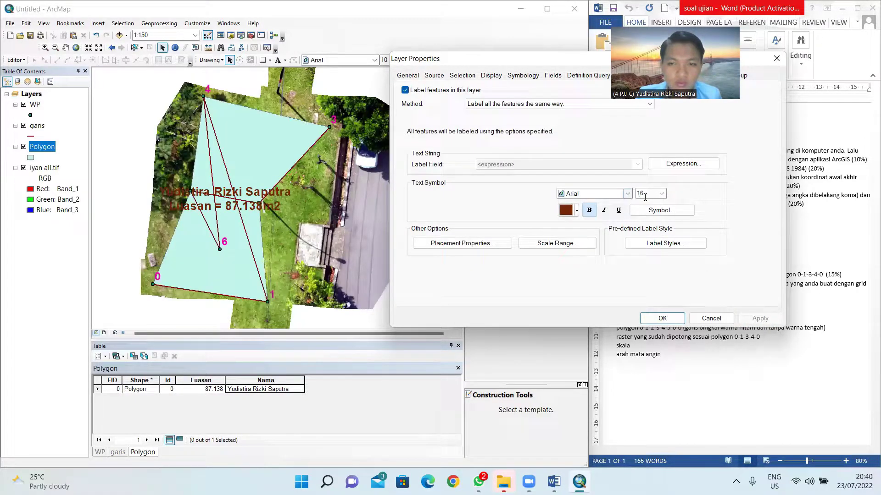
left_click(661, 194)
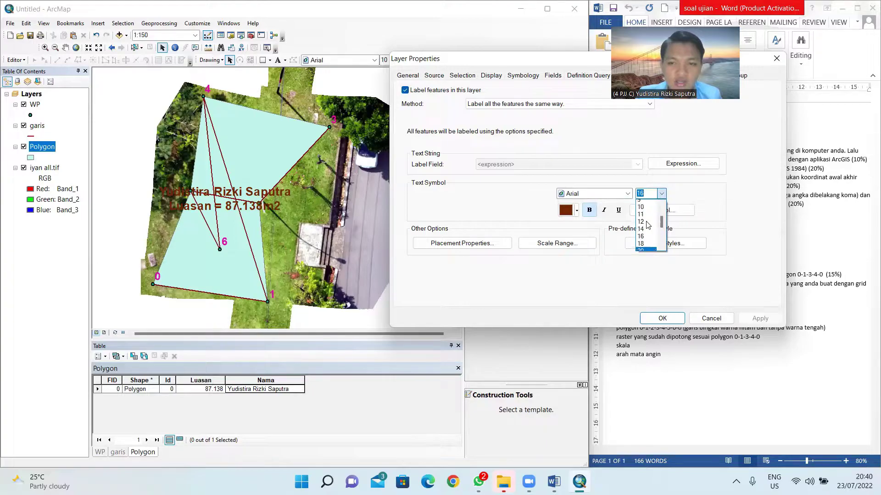
left_click(647, 234)
left_click(760, 318)
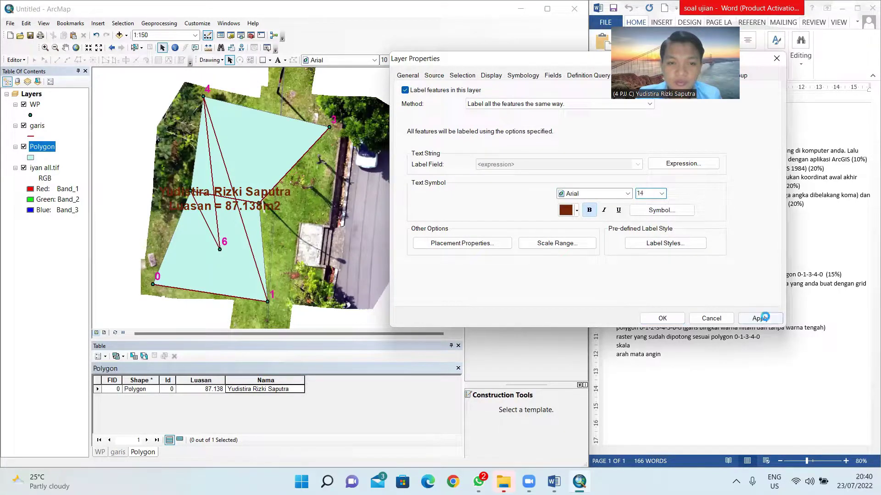
left_click(661, 194)
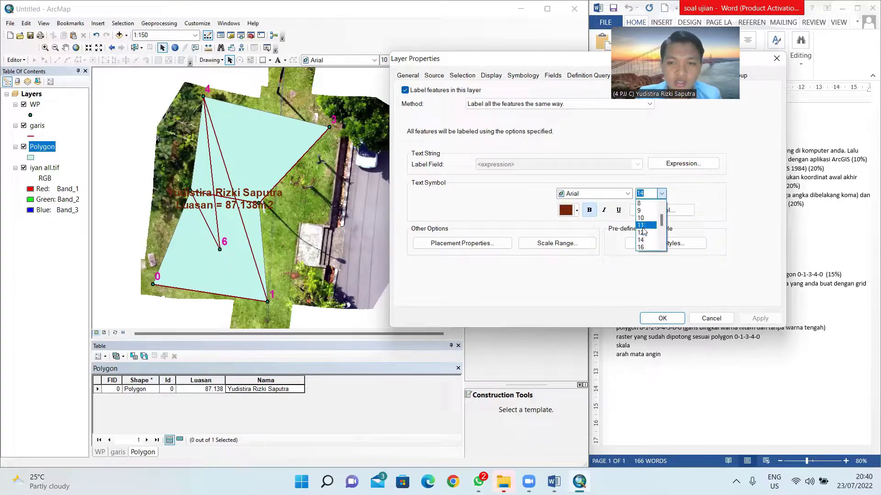
left_click(641, 225)
left_click(759, 318)
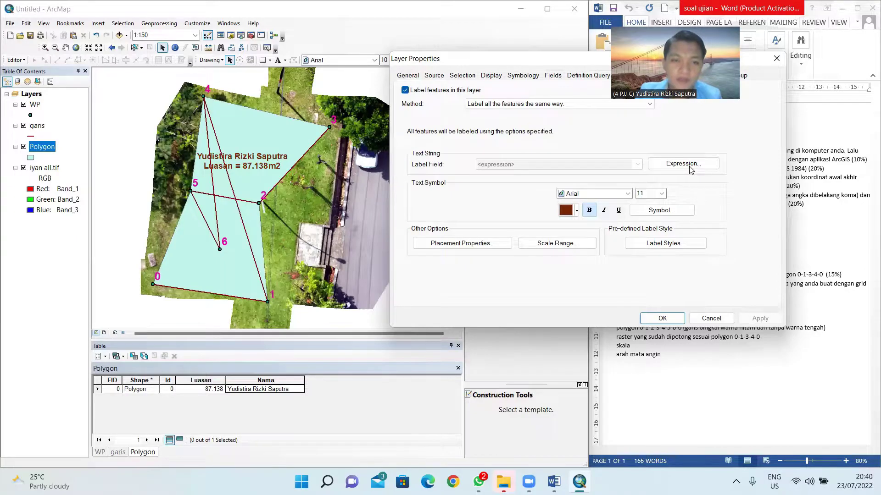
left_click(663, 317)
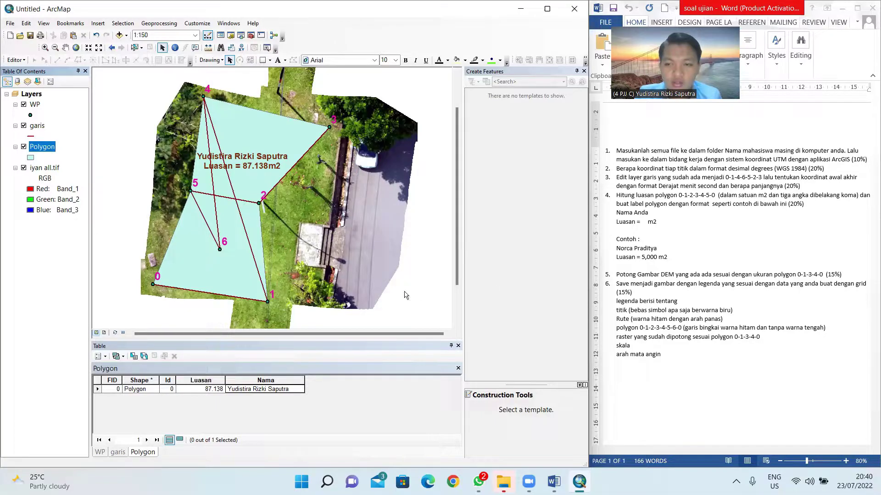
Step: Open Catalog and start a new shapefile in the project folder
left_click(25, 257)
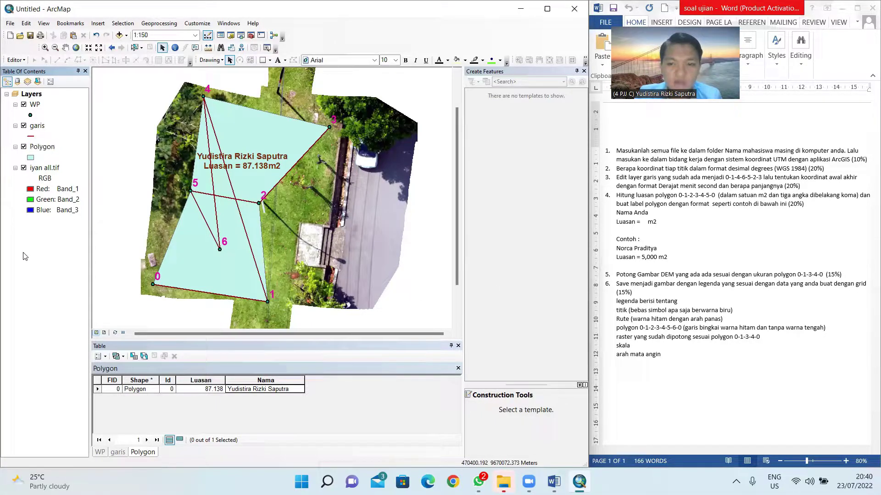
left_click(37, 147)
left_click(48, 250)
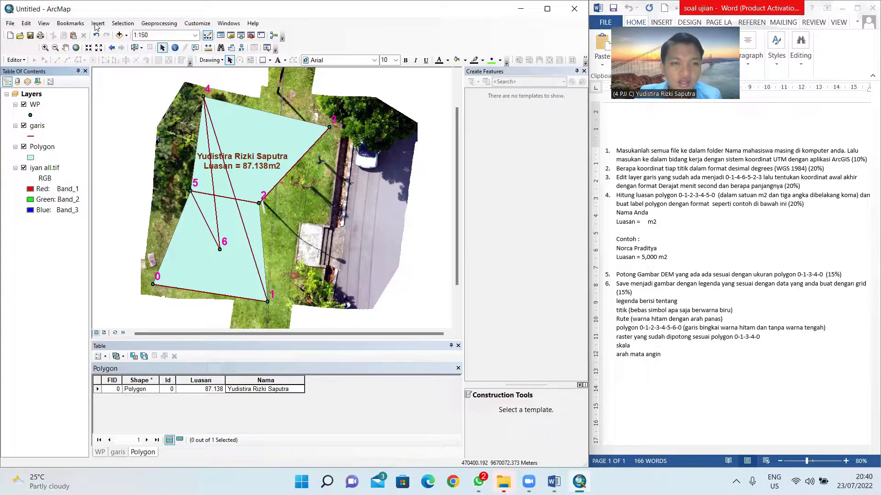
left_click(231, 36)
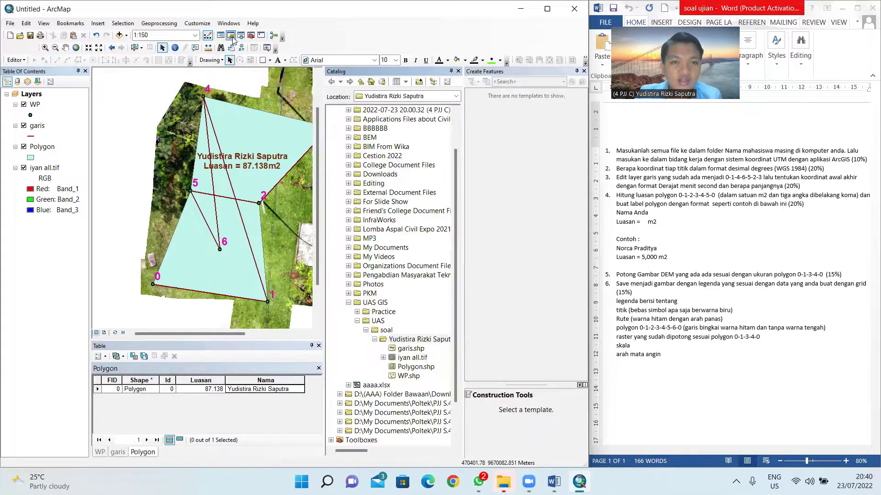
right_click(397, 342)
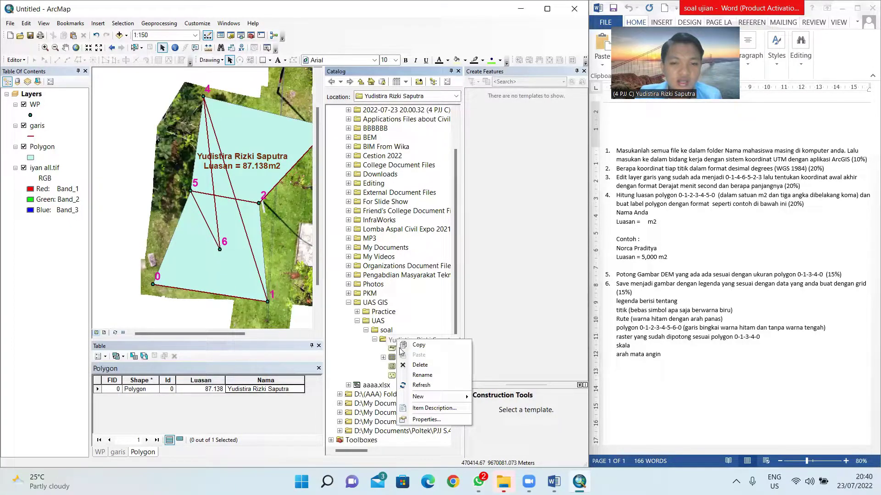
mouse_move(418, 396)
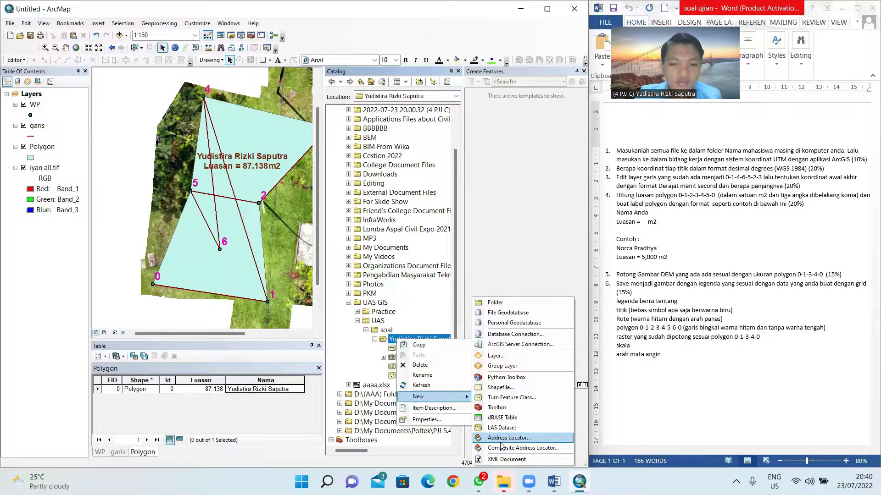
left_click(500, 387)
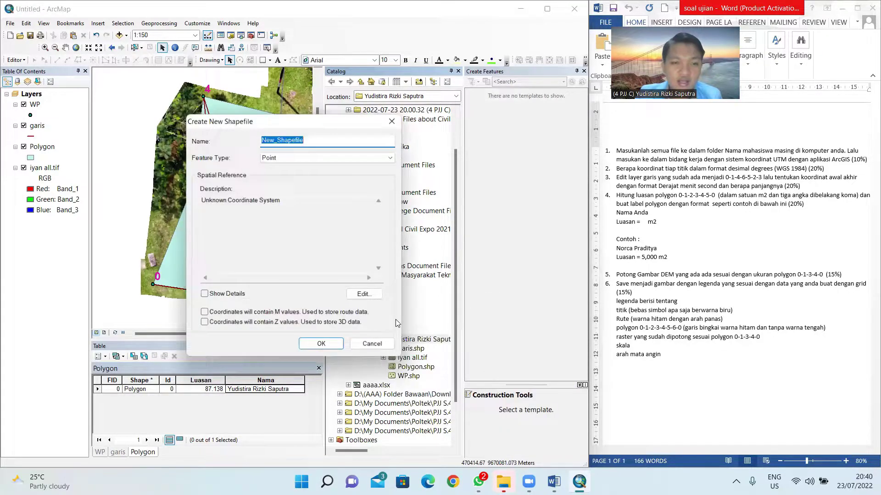
Step: Create the polygon shapefile 'Potongan DEM' in WGS 1984 UTM Zone 48S
type("P")
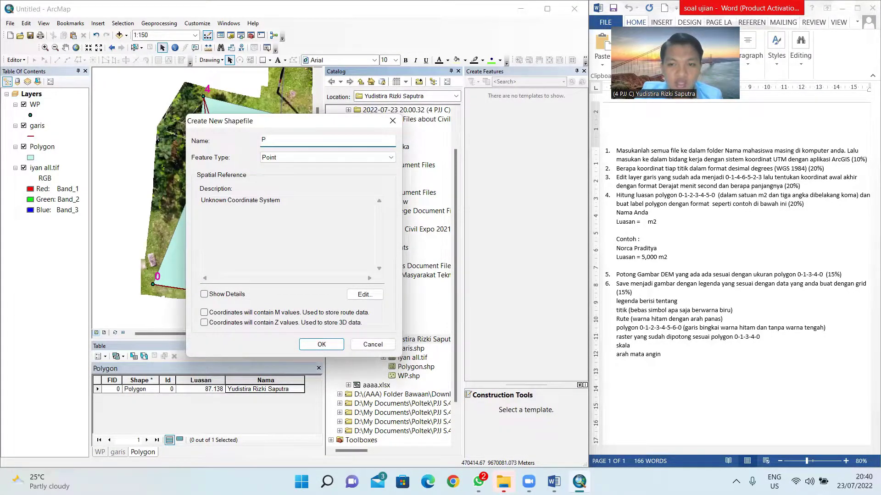
key("BackSpace")
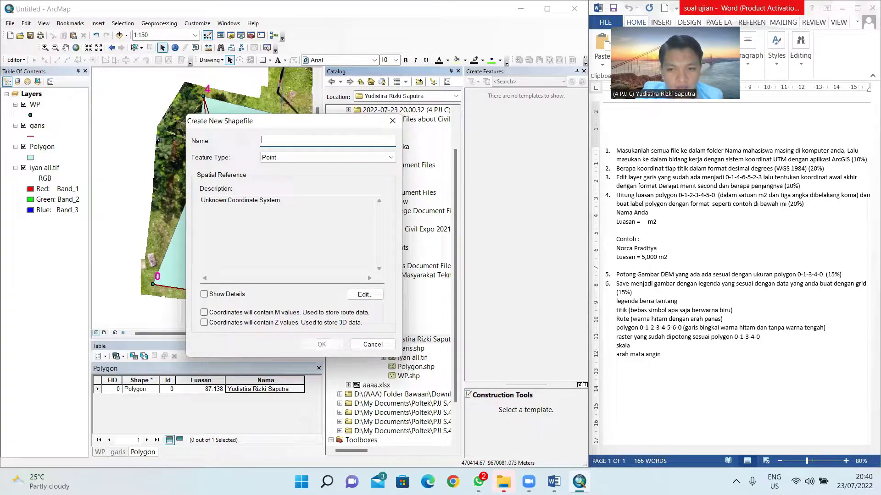
type("Poton")
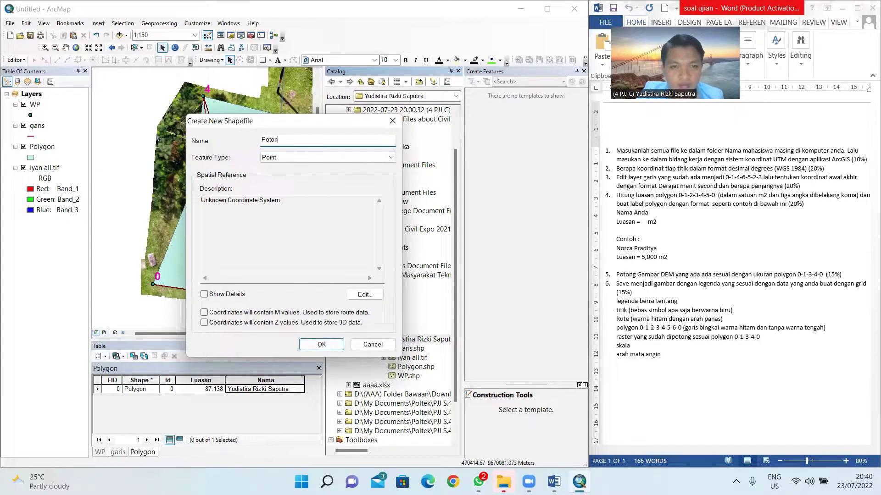
type("gan D")
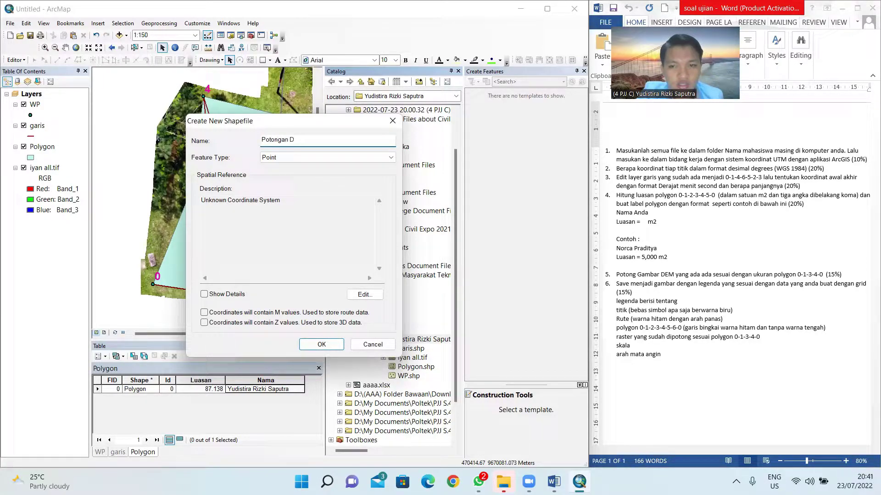
type("EM")
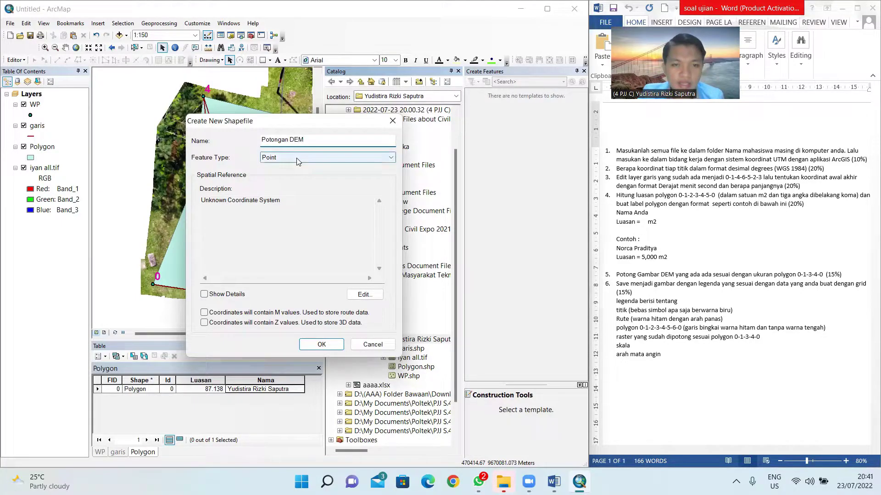
left_click(297, 157)
left_click(283, 182)
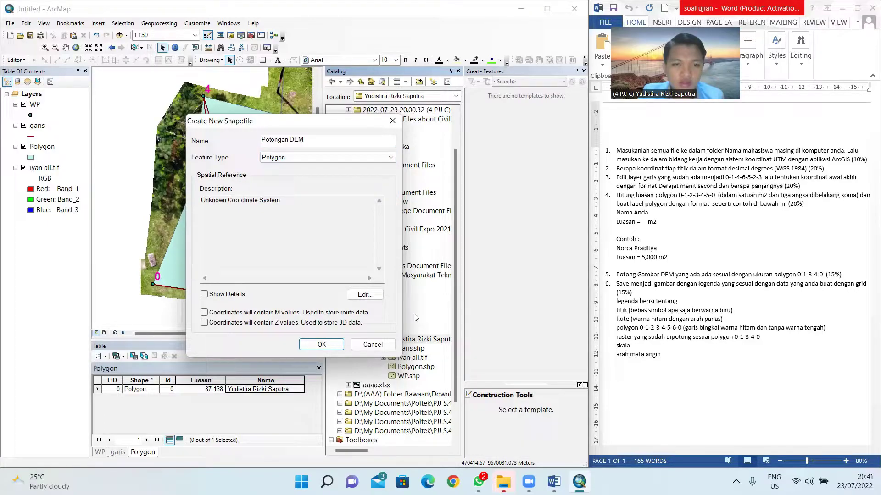
left_click(365, 295)
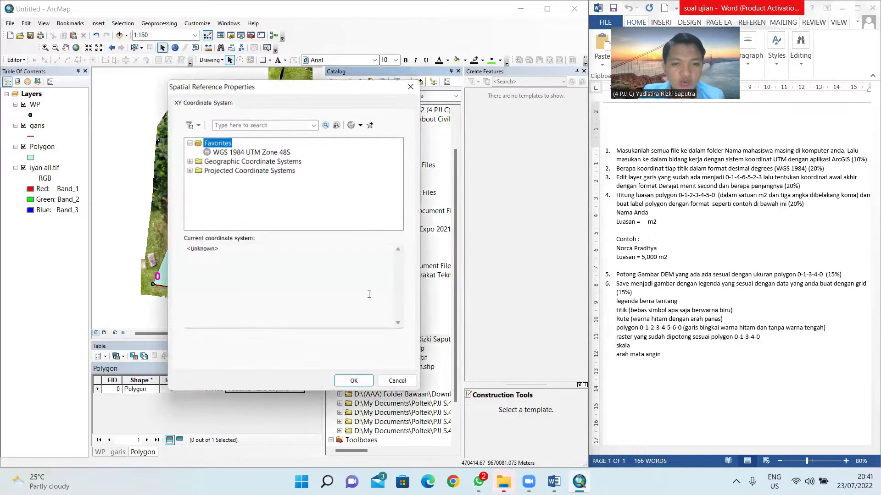
left_click(228, 153)
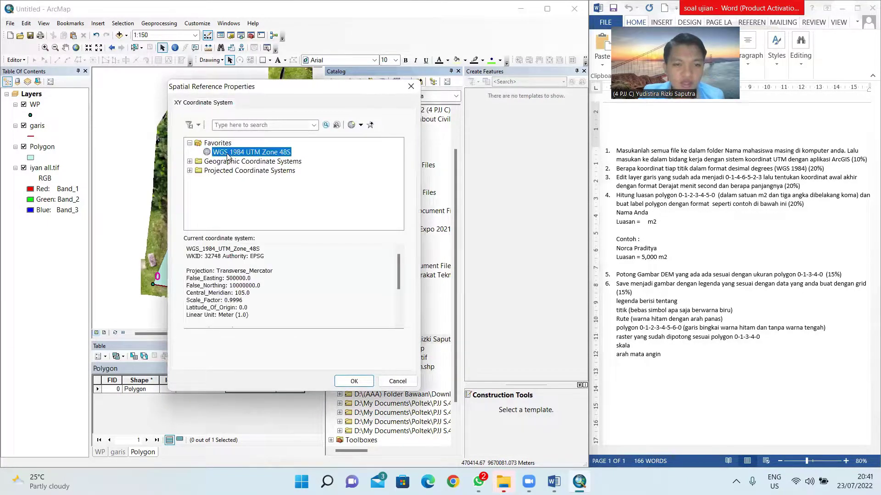
left_click(351, 384)
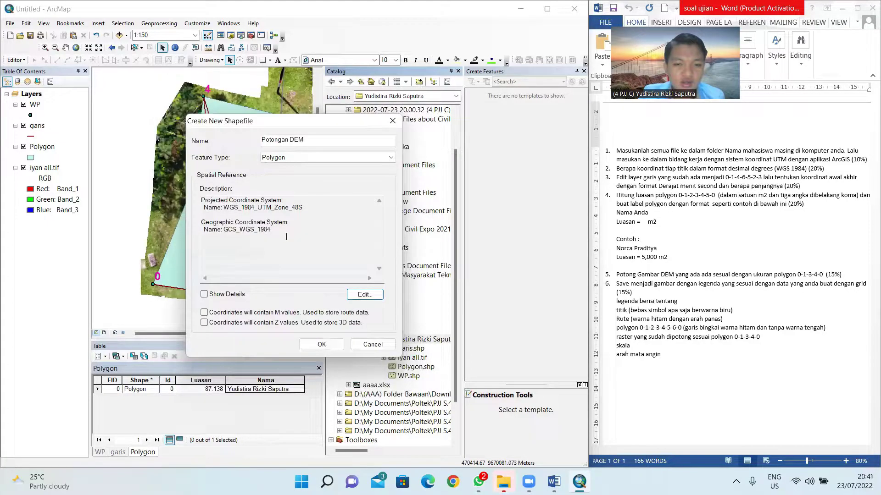
left_click(316, 345)
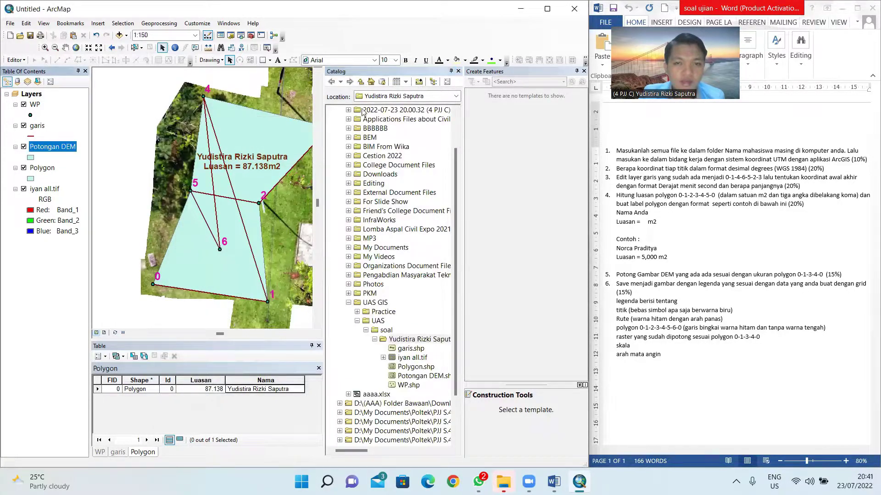
Step: Start an edit session on Potongan DEM and pick its polygon template
left_click(457, 71)
left_click(583, 72)
right_click(59, 152)
mouse_move(166, 264)
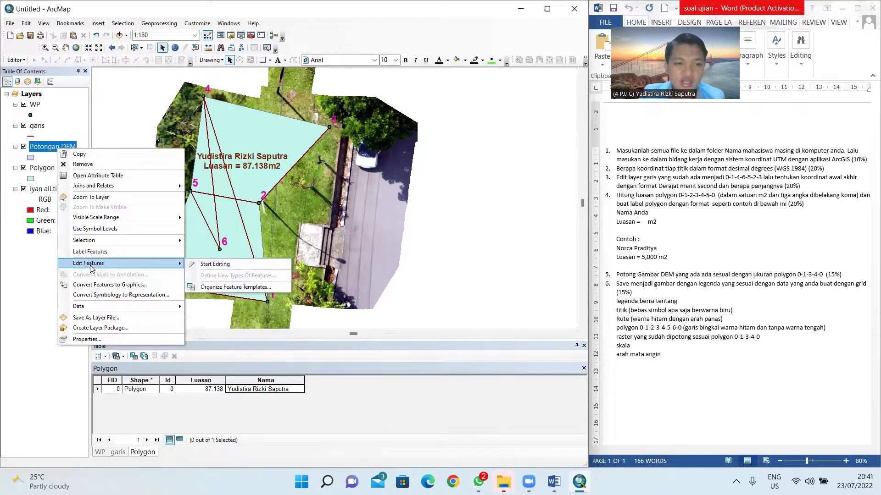
left_click(225, 265)
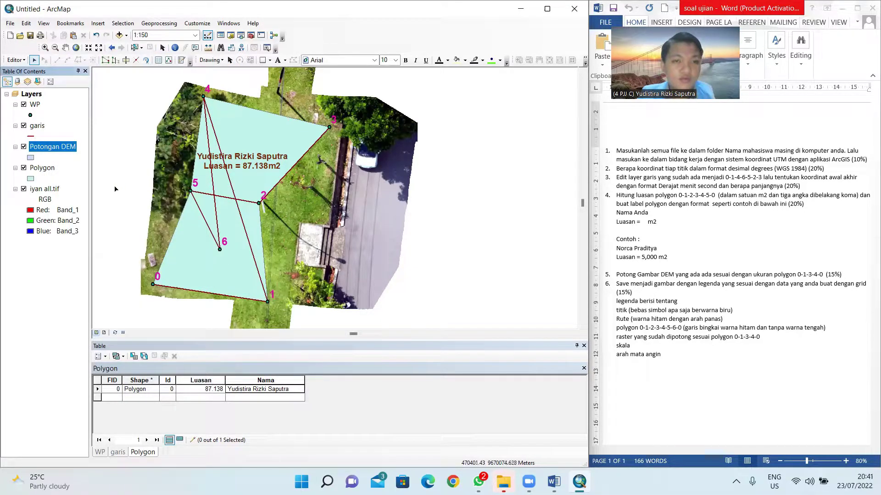
right_click(61, 145)
left_click(56, 146)
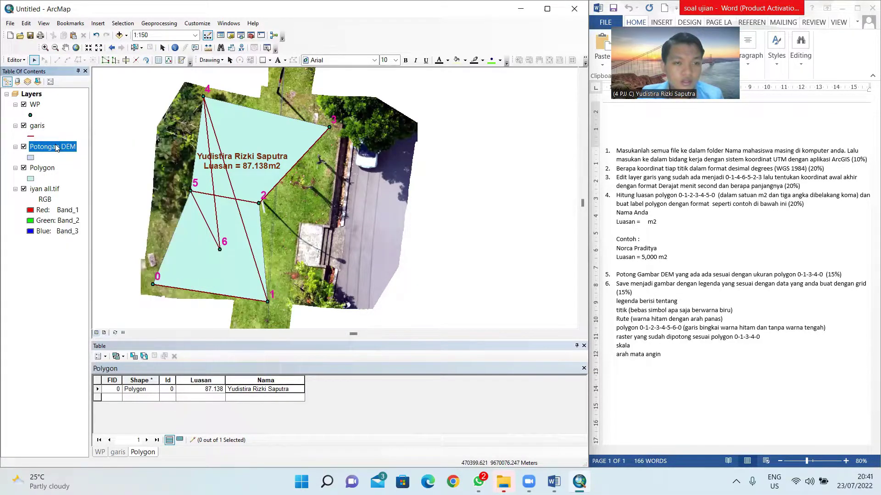
left_click(181, 61)
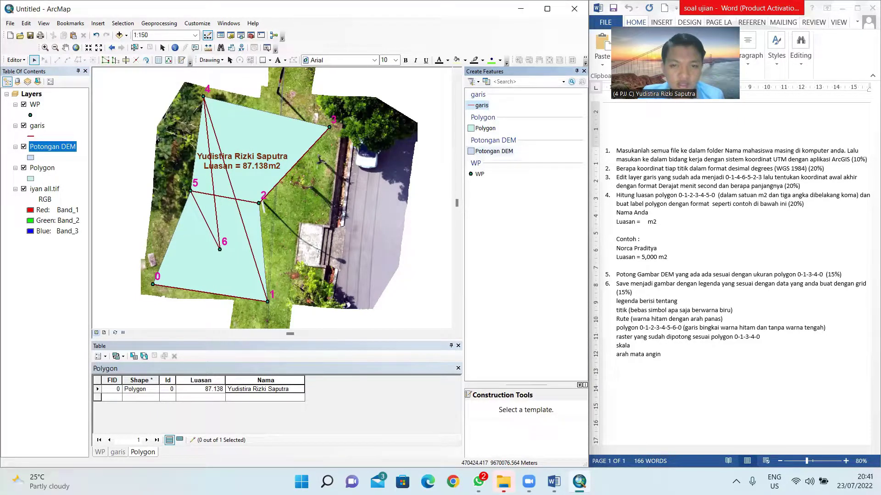
left_click(485, 153)
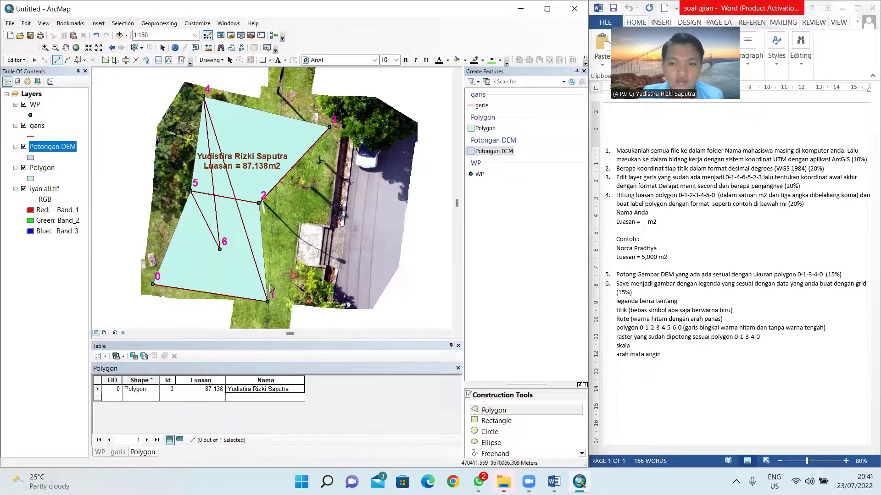
Step: Trace the polygon through points 0, 1, 3 and 4 and finish the sketch
left_click(153, 285)
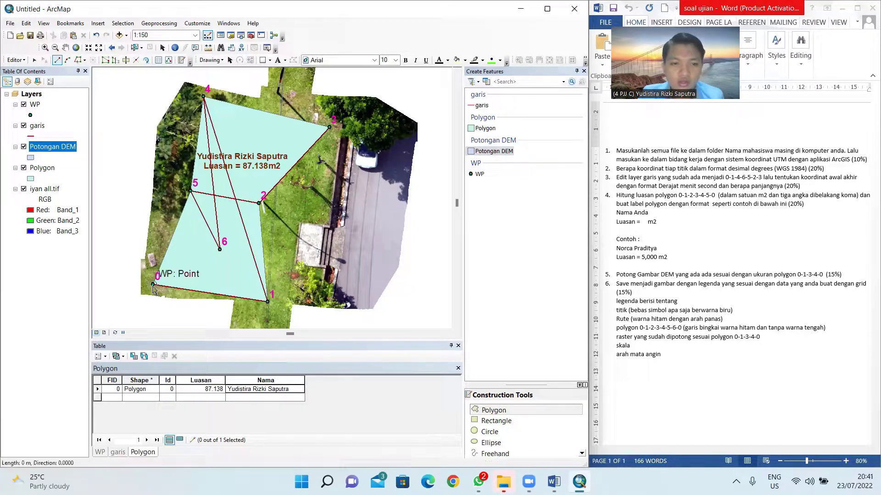
left_click(267, 302)
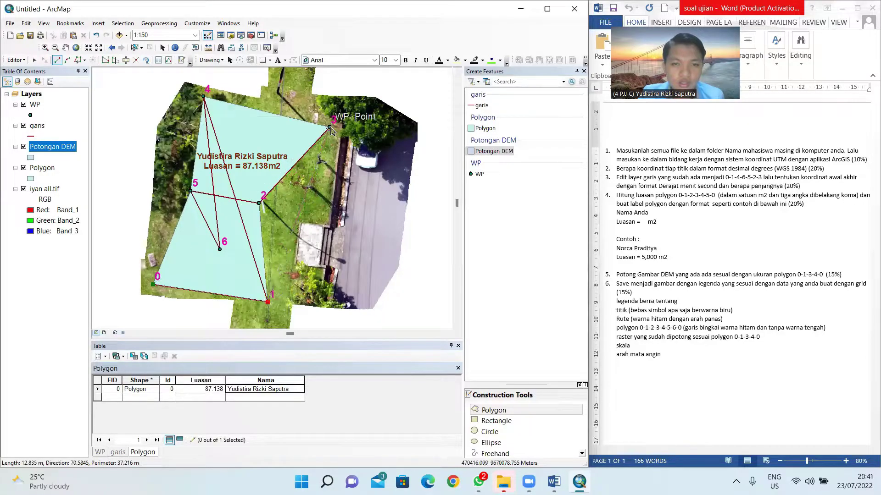
left_click(330, 127)
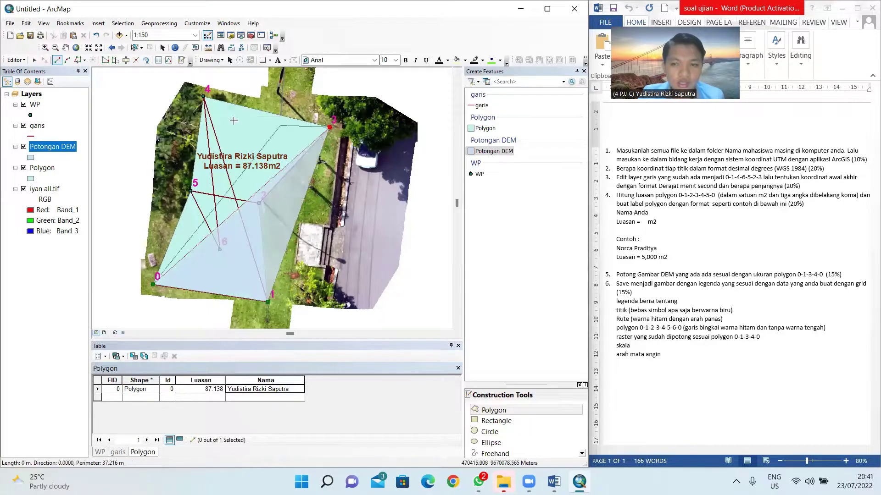
left_click(204, 96)
right_click(119, 198)
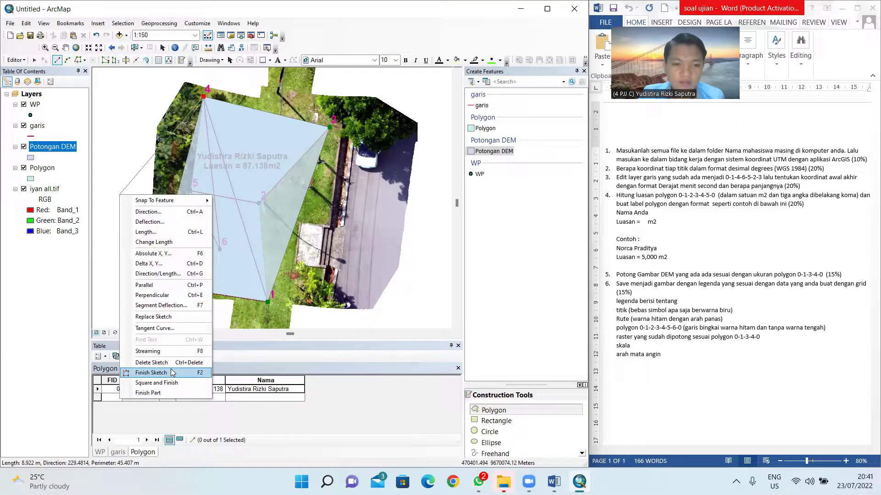
left_click(172, 372)
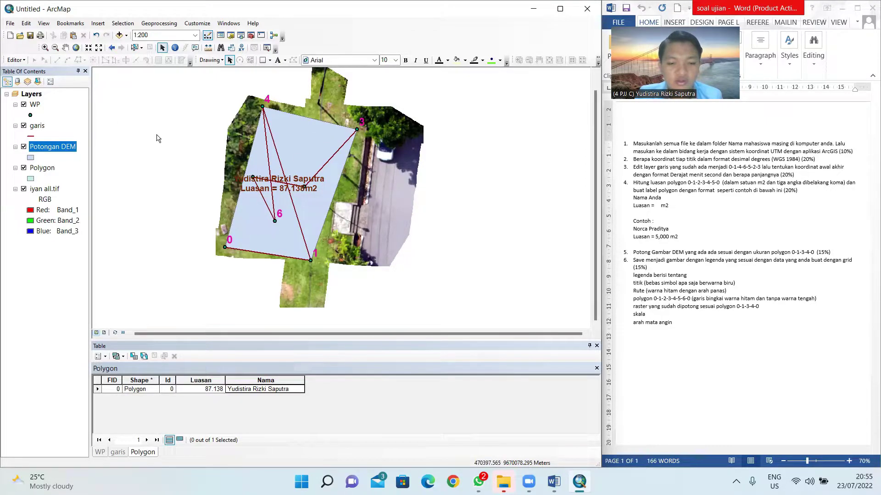
Step: Run Extract by Mask on iyan all.tif with the Potongan DEM polygon as mask
key("ctrl+f")
type("Mask")
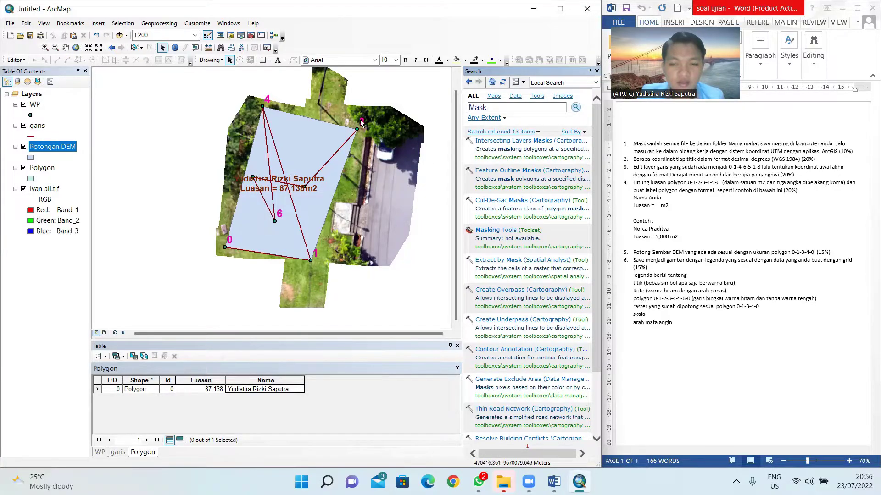
left_click(507, 260)
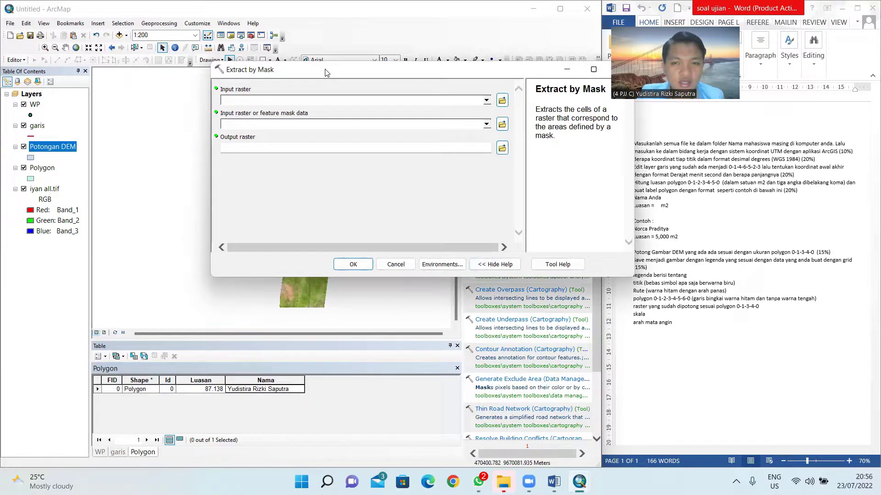
left_click_drag(324, 72, 266, 80)
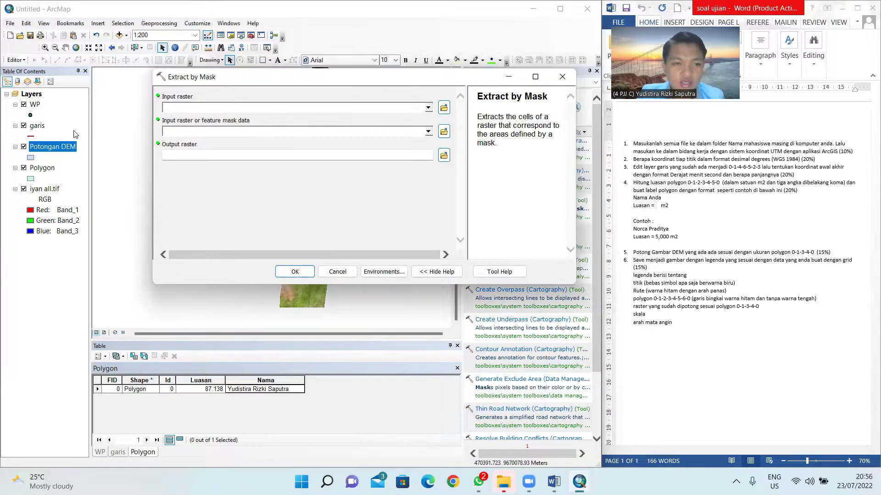
left_click(40, 192)
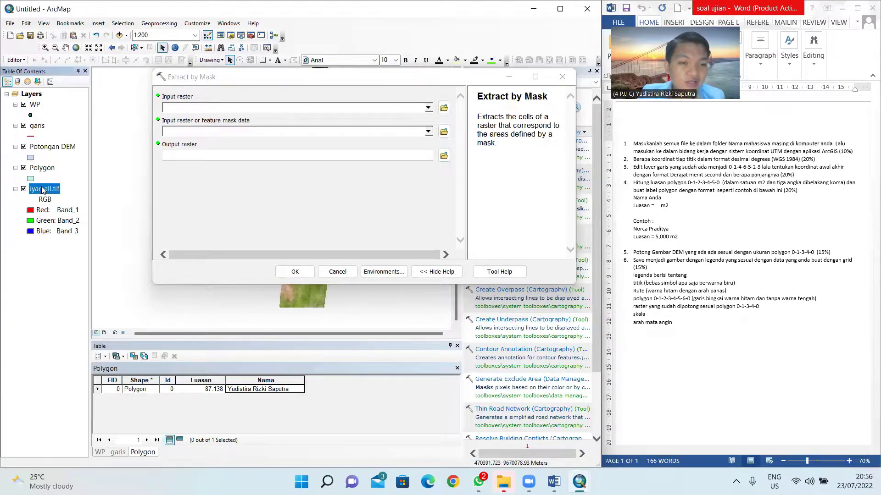
left_click_drag(42, 190, 184, 111)
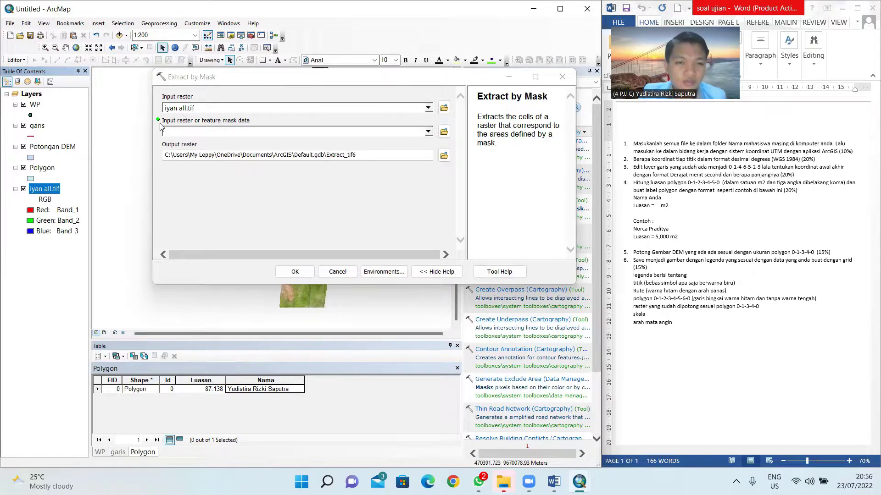
left_click(52, 146)
left_click_drag(52, 147, 197, 138)
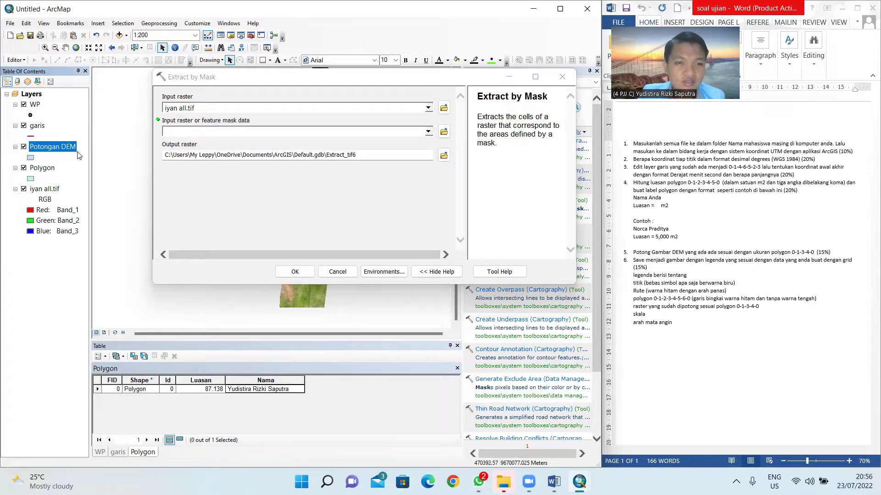
left_click_drag(63, 147, 189, 129)
left_click_drag(234, 77, 233, 95)
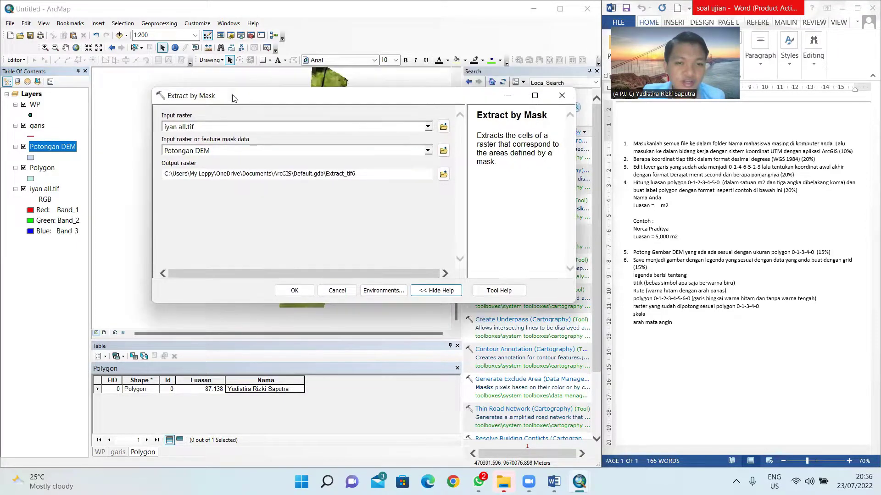
left_click(289, 291)
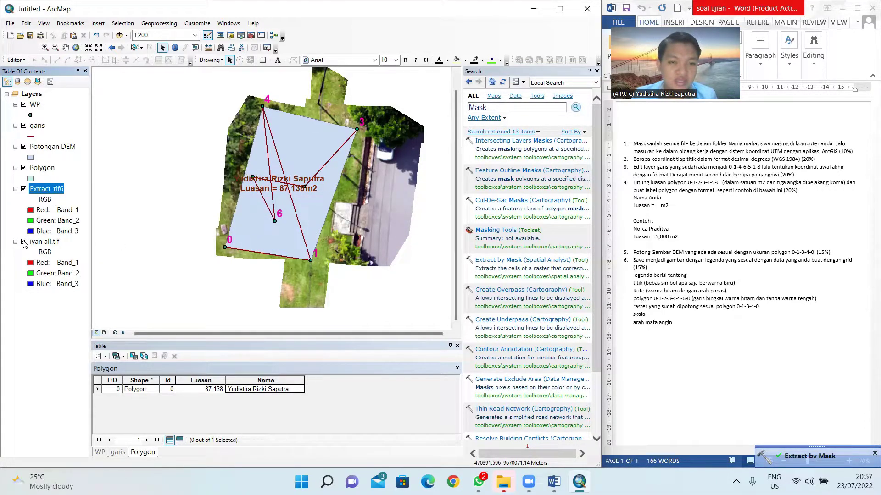
Step: Hide iyan all.tif and Potongan DEM, compare with the full orthophoto, then switch to Layout View
left_click(24, 242)
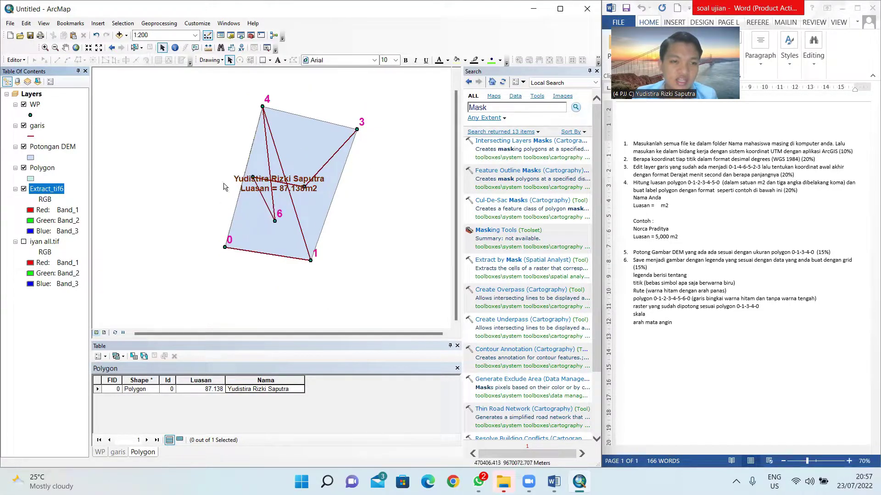
left_click(23, 147)
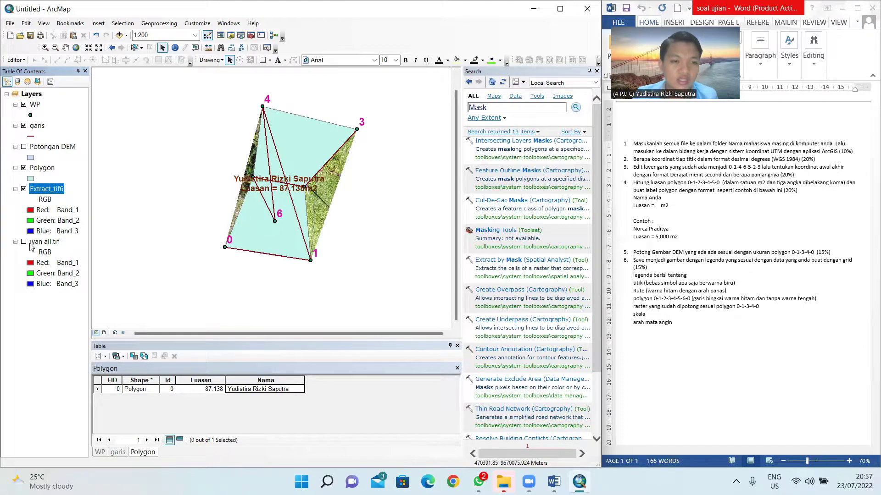
left_click(24, 242)
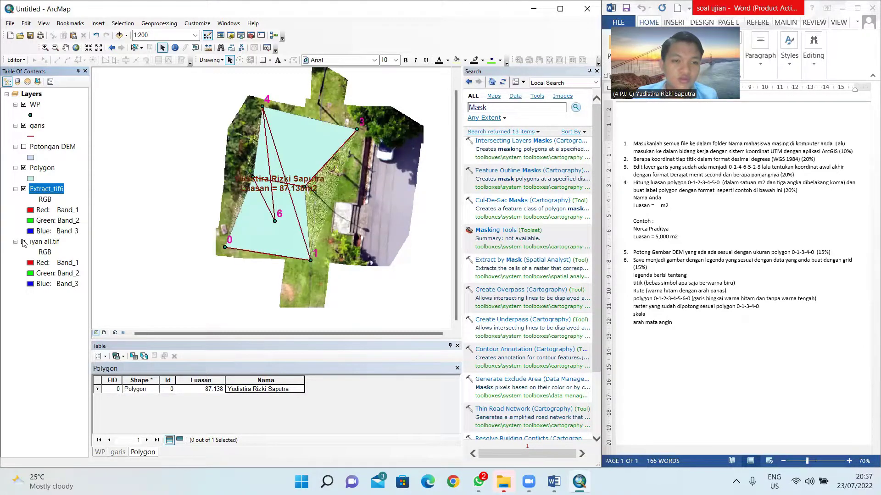
left_click(24, 242)
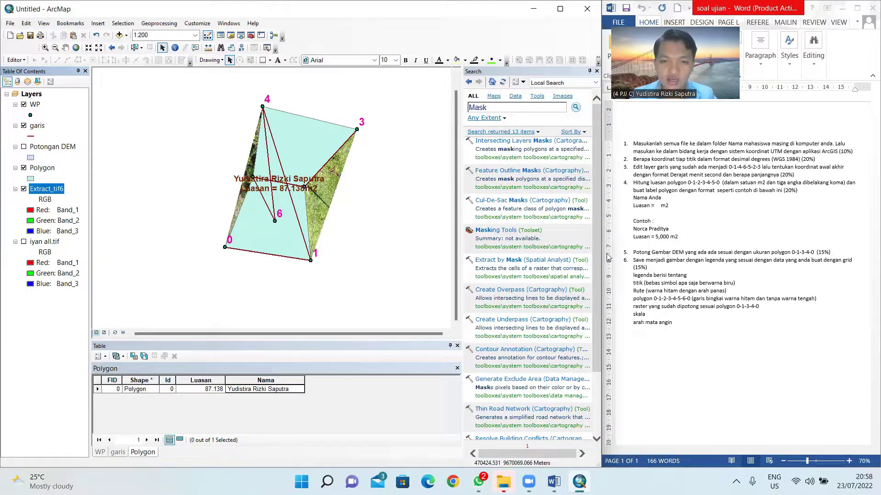
left_click(103, 333)
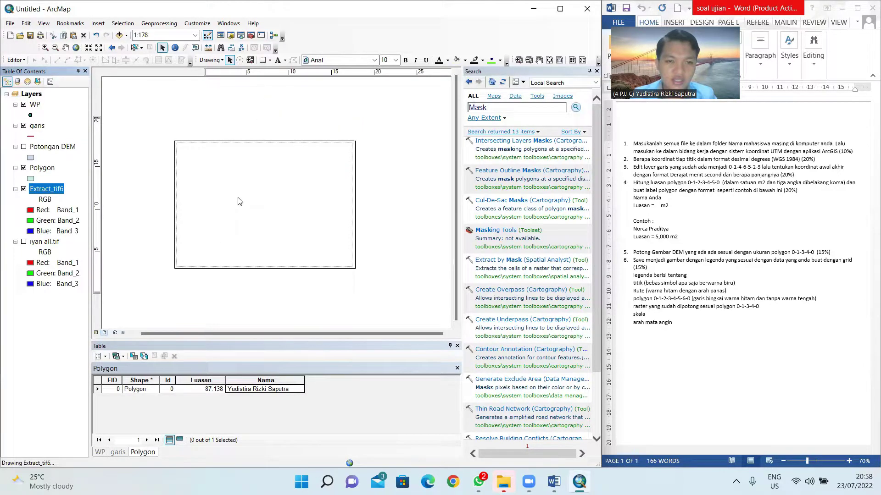
Step: Confirm an A4 landscape page in Page and Print Setup
left_click(314, 182)
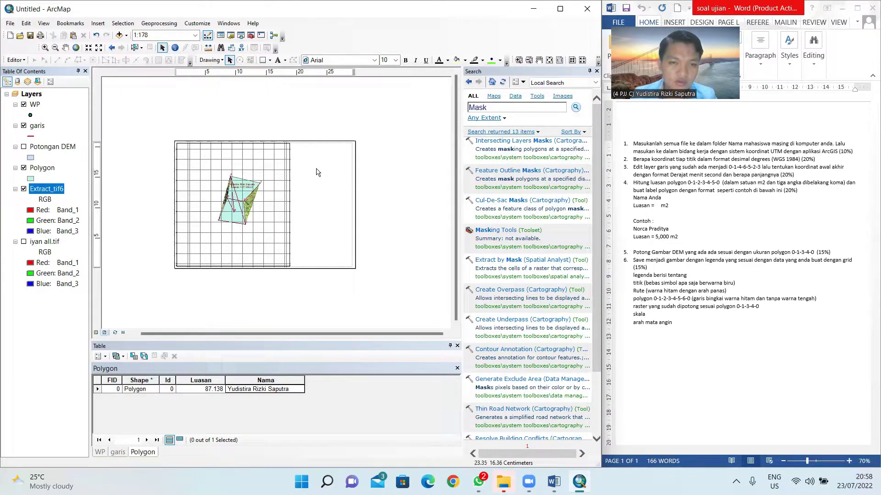
left_click(10, 23)
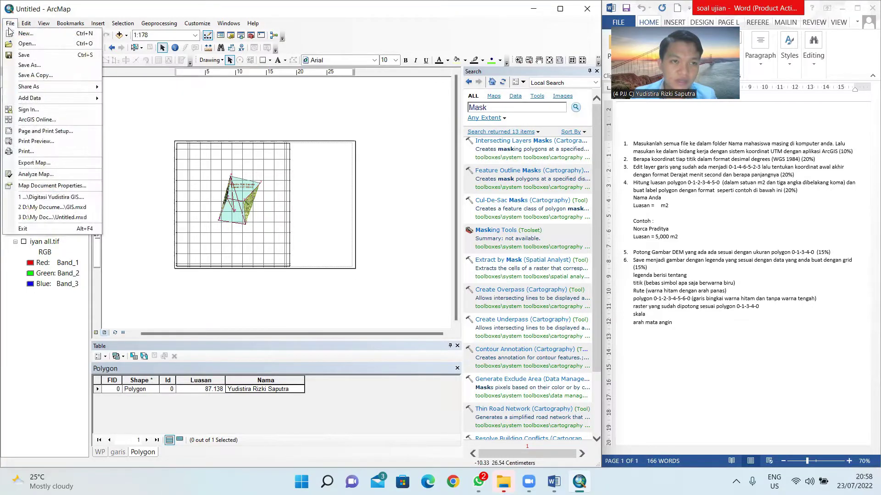
left_click(34, 139)
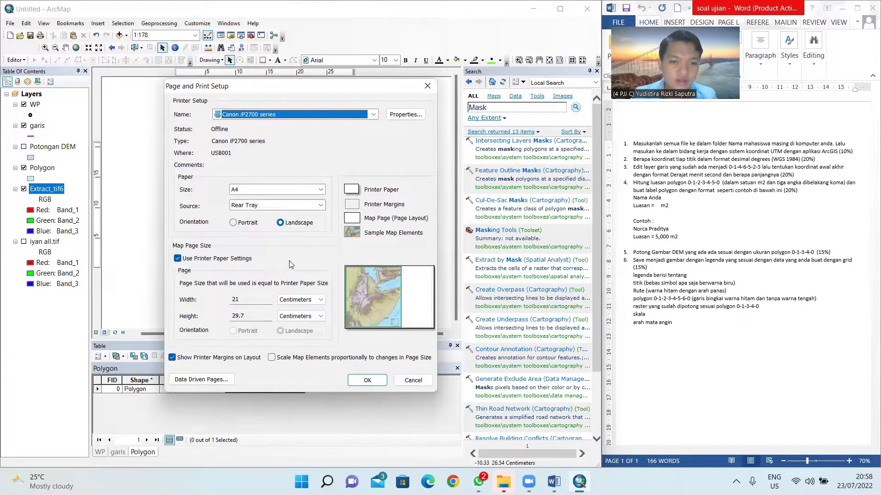
left_click(232, 223)
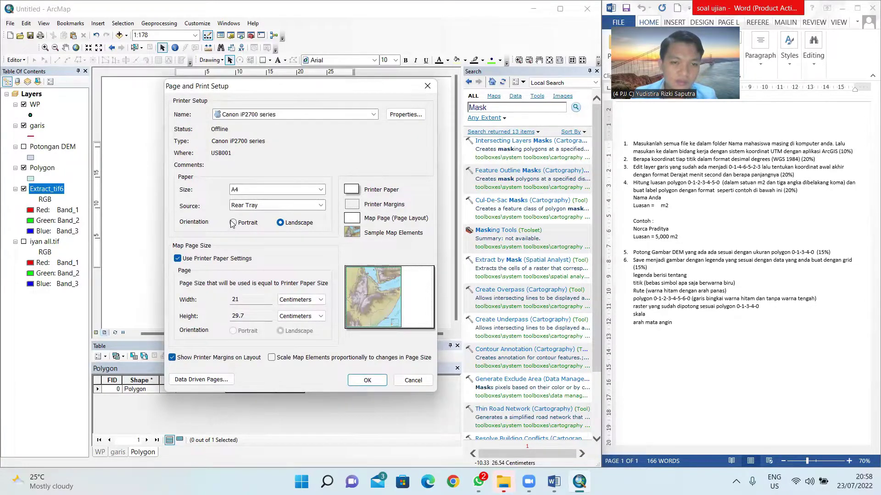
left_click(232, 223)
left_click(280, 222)
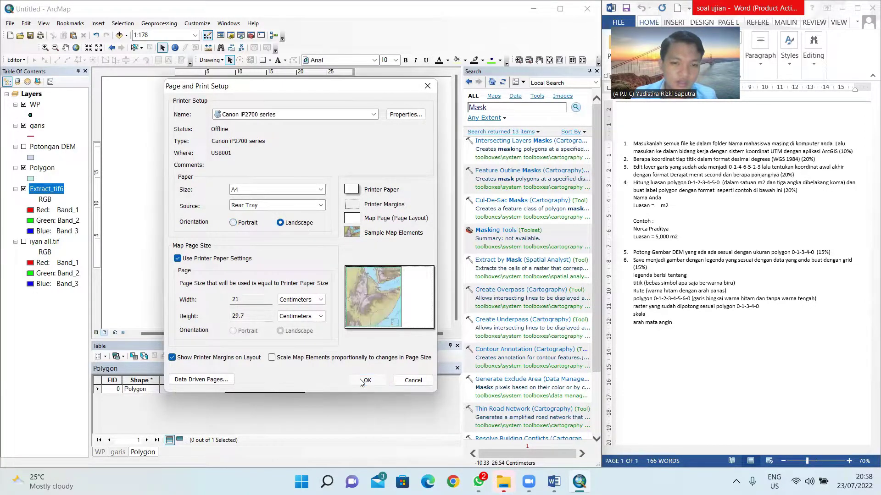
left_click(365, 380)
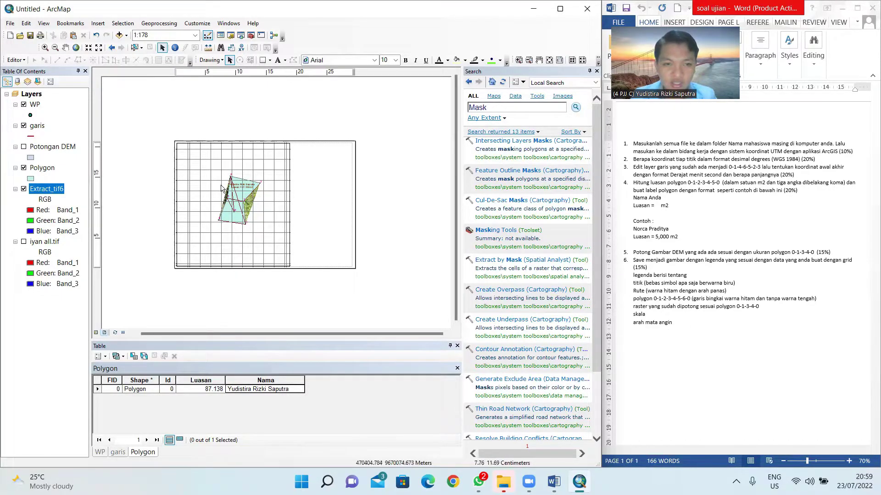
scroll(213, 180, "down", 1)
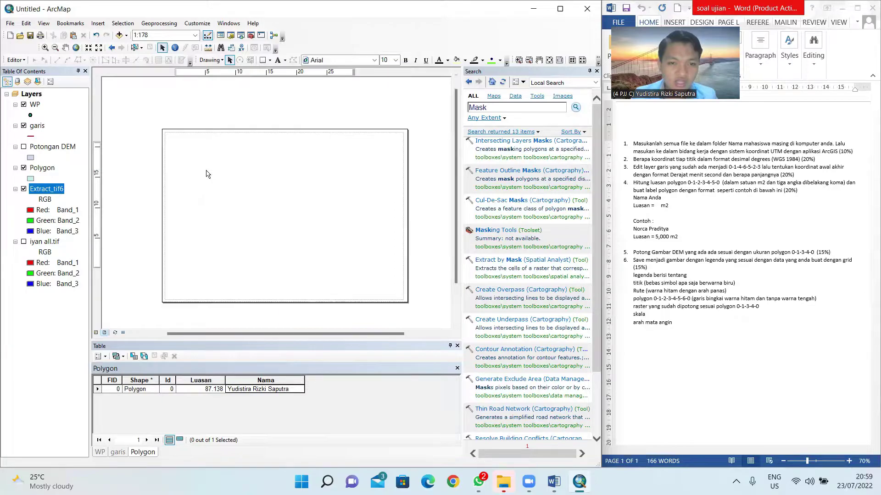
Step: Add a new graticule grid to the data frame with 0.5-second parallel and meridian intervals
left_click(597, 71)
right_click(266, 198)
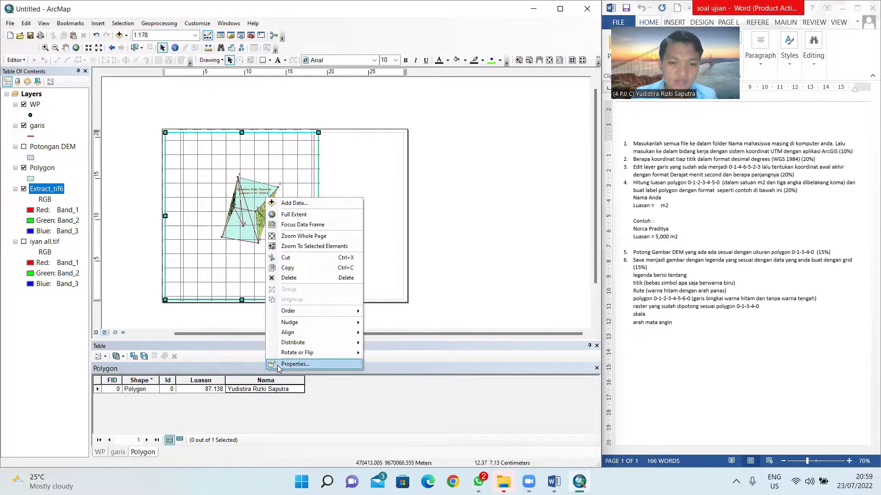
left_click(293, 364)
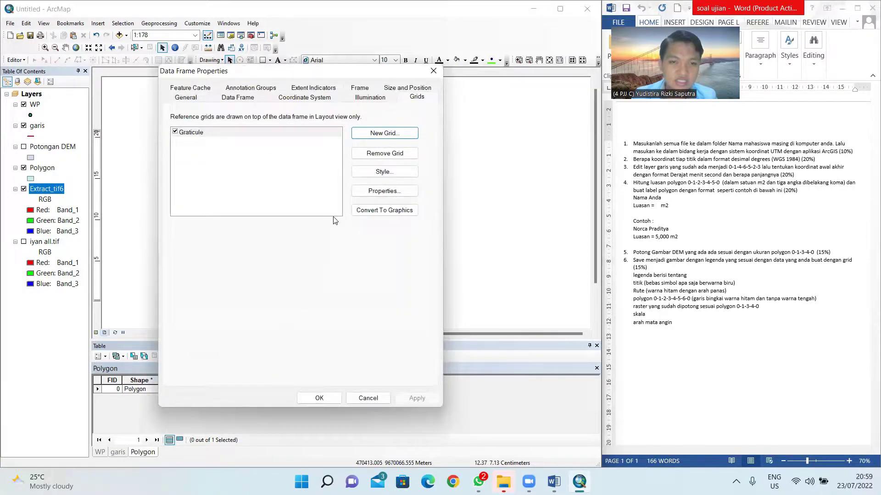
left_click(281, 133)
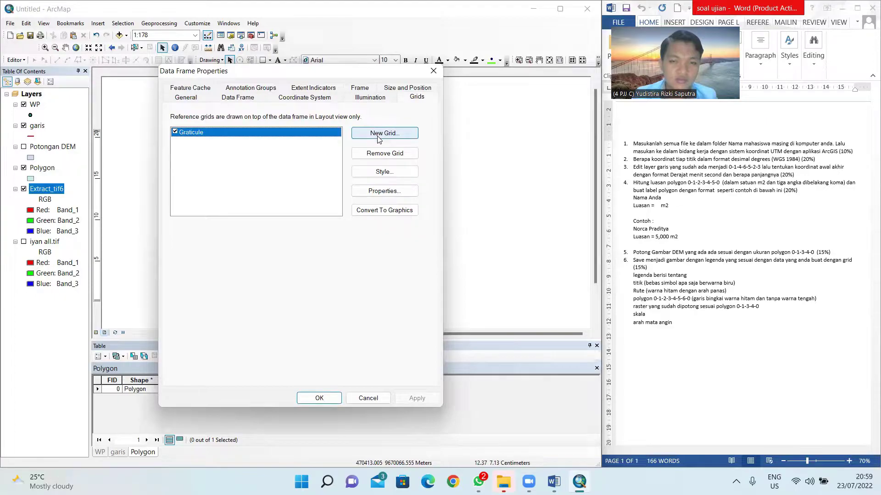
left_click(377, 139)
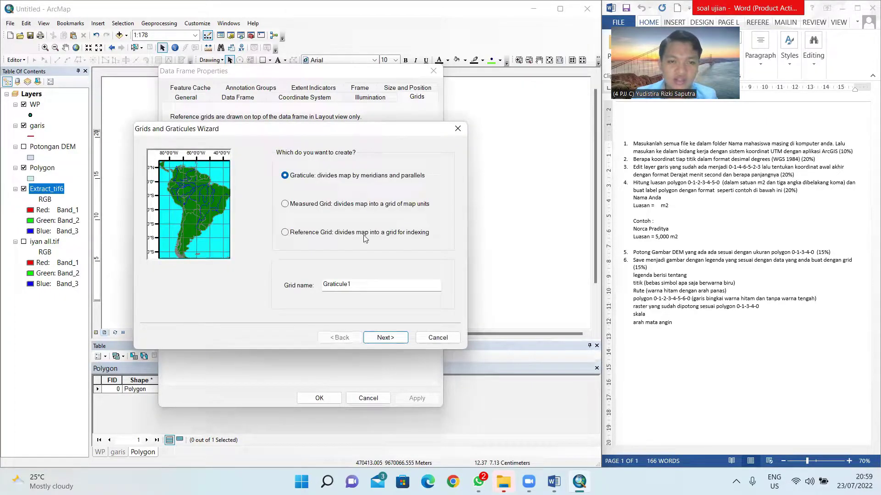
left_click(386, 338)
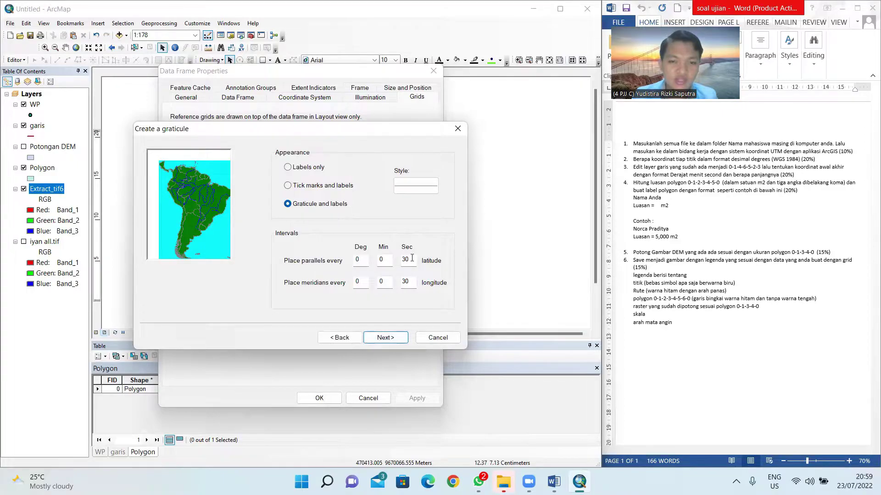
left_click_drag(411, 258, 398, 258)
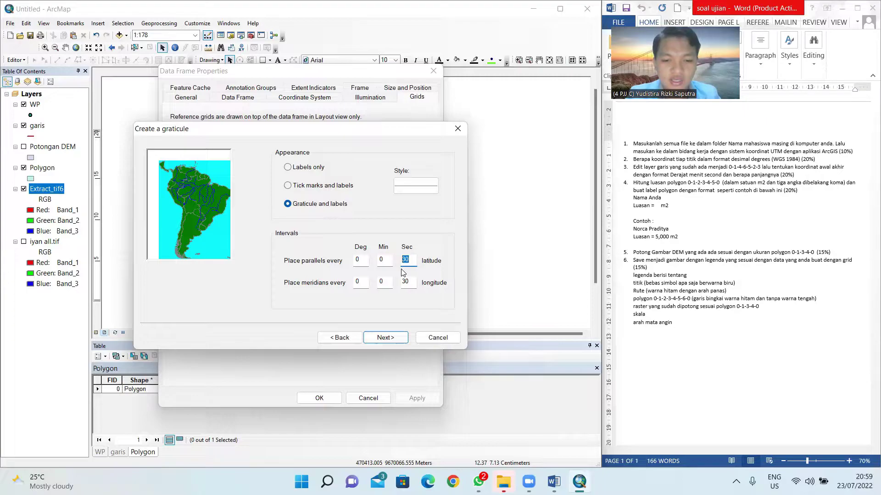
type("0.5")
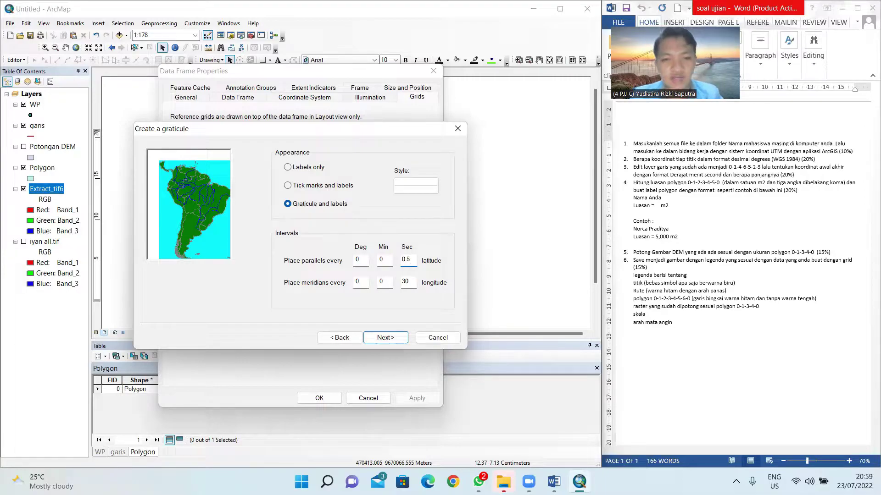
double_click(413, 281)
type("0.5")
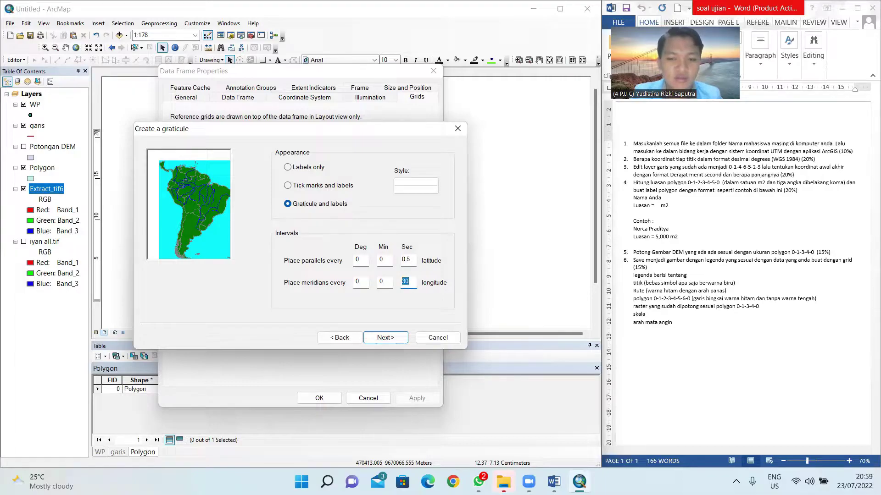
left_click(385, 338)
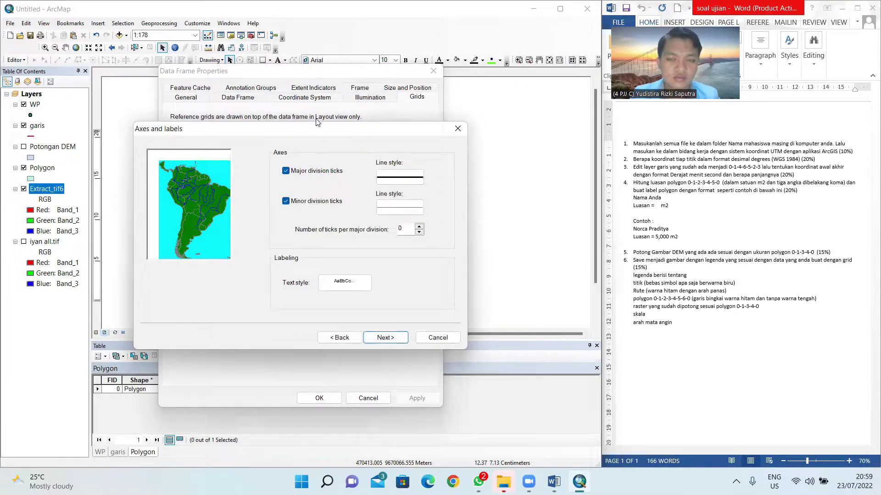
left_click(385, 337)
left_click(386, 337)
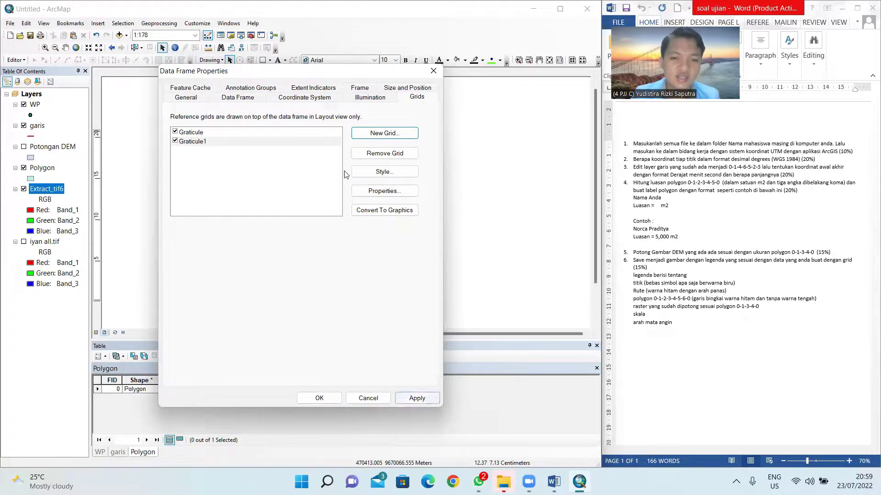
Step: Apply the new graticule and remove the old Graticule grid
left_click_drag(308, 75, 464, 46)
left_click(571, 369)
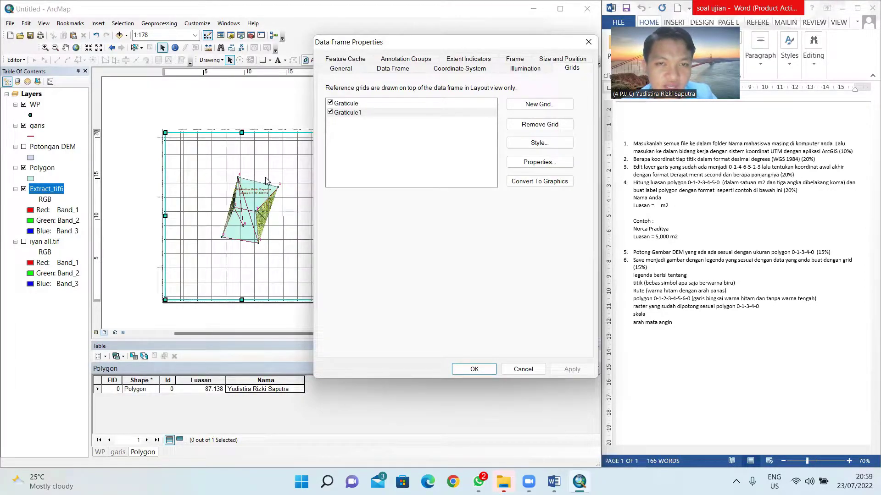
left_click(361, 104)
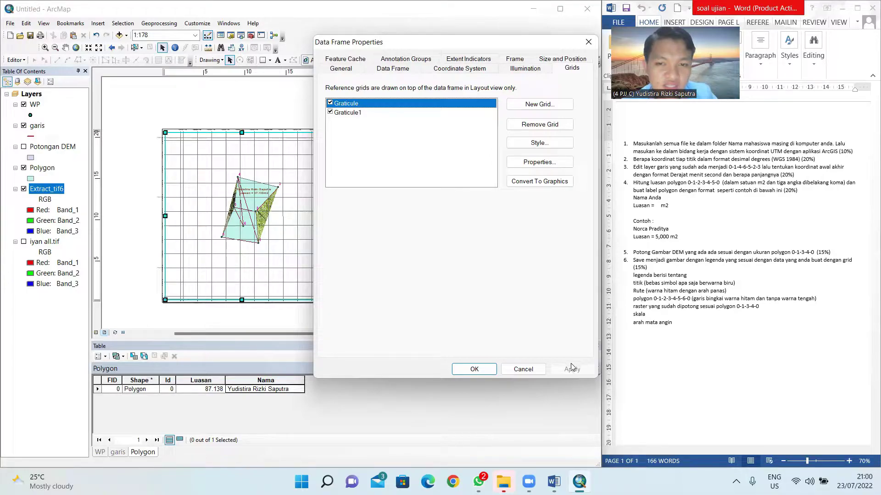
left_click(536, 124)
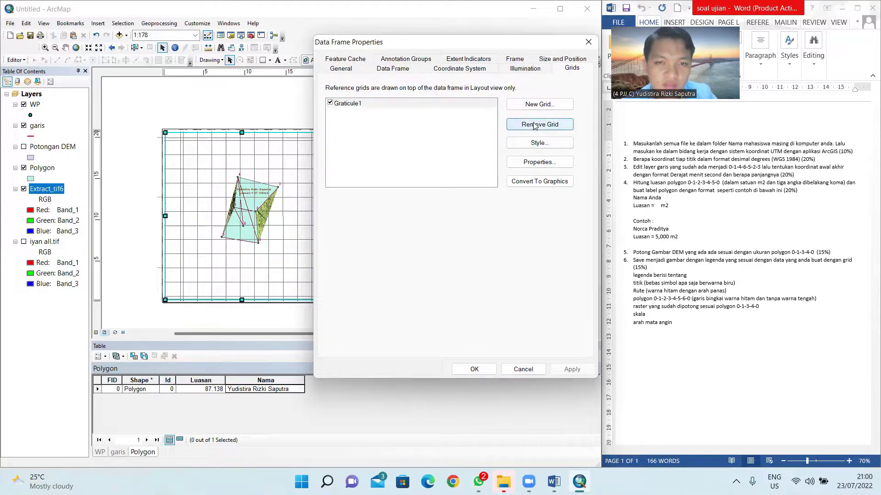
Step: Set Graticule1 labels to skip the bottom axis, vertical on the left, bold, and apply
left_click(427, 104)
left_click(427, 104)
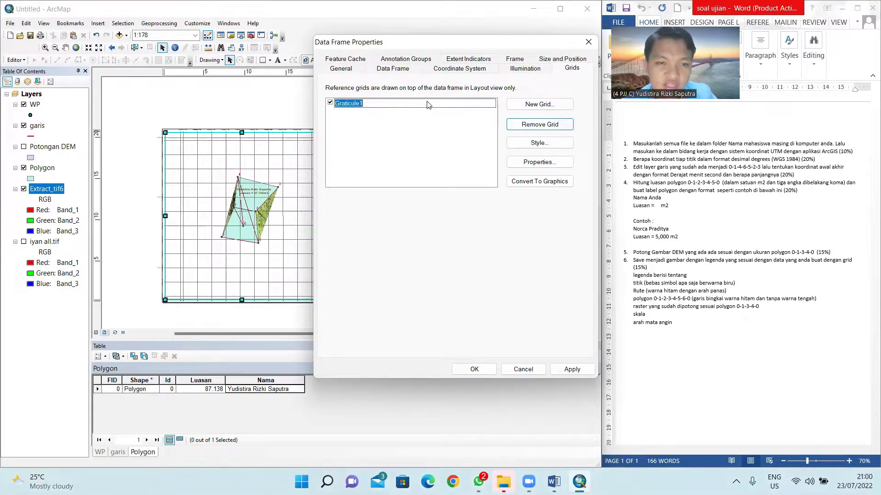
left_click(415, 152)
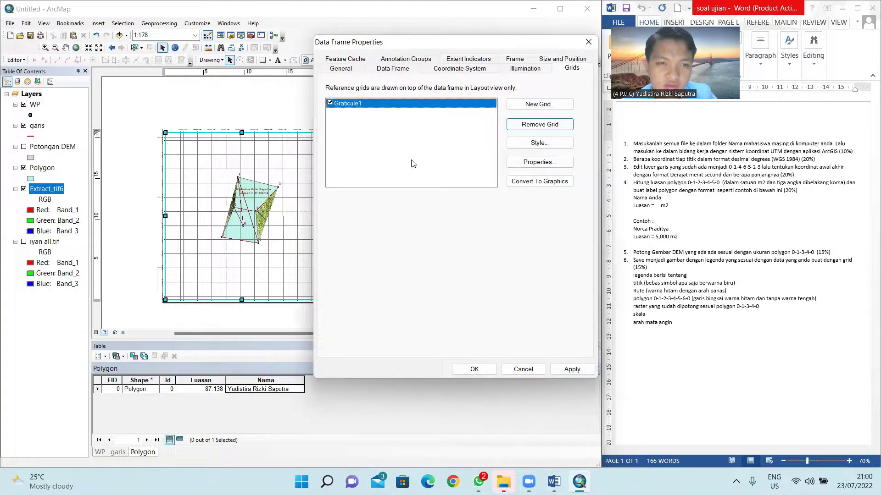
left_click(537, 164)
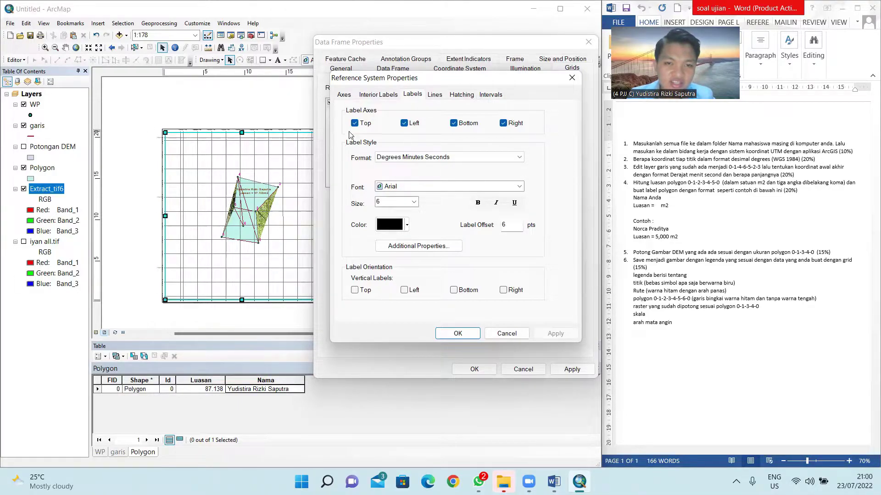
left_click(453, 124)
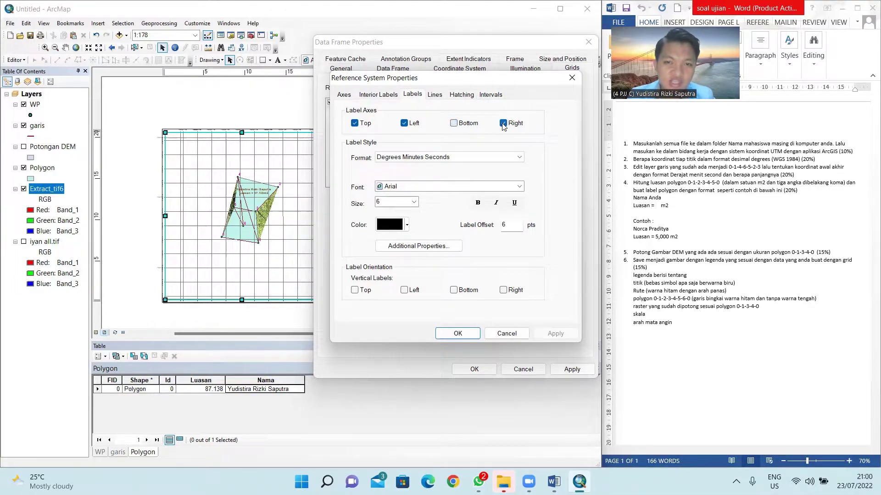
left_click(404, 290)
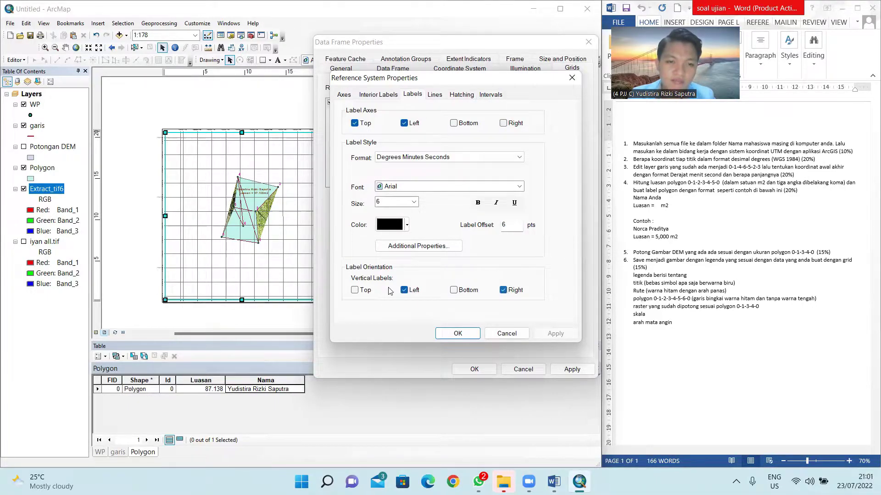
left_click(476, 204)
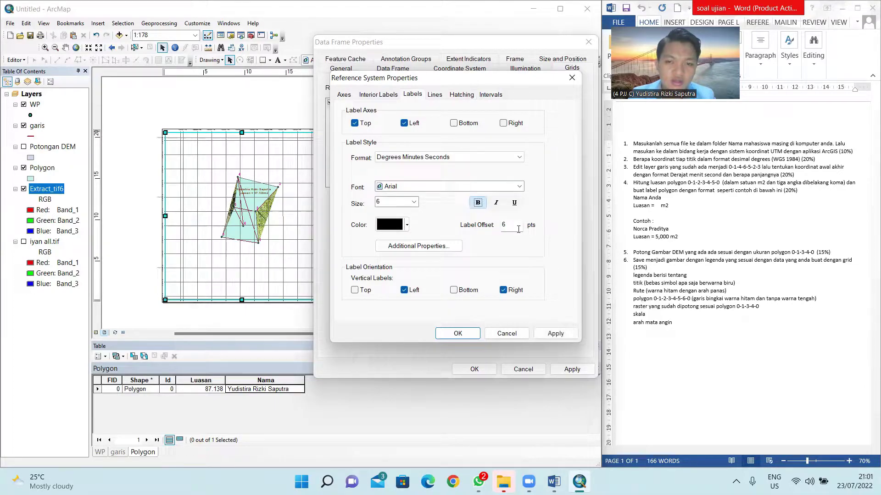
left_click(555, 334)
left_click(457, 335)
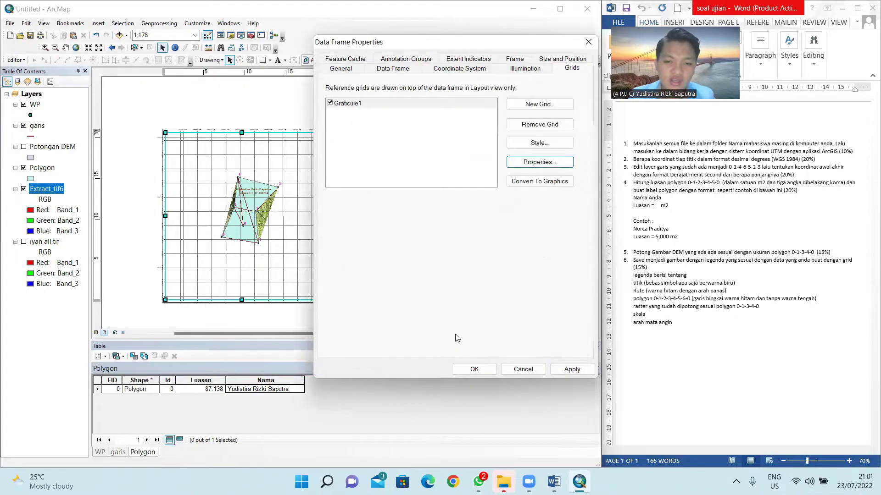
left_click(569, 370)
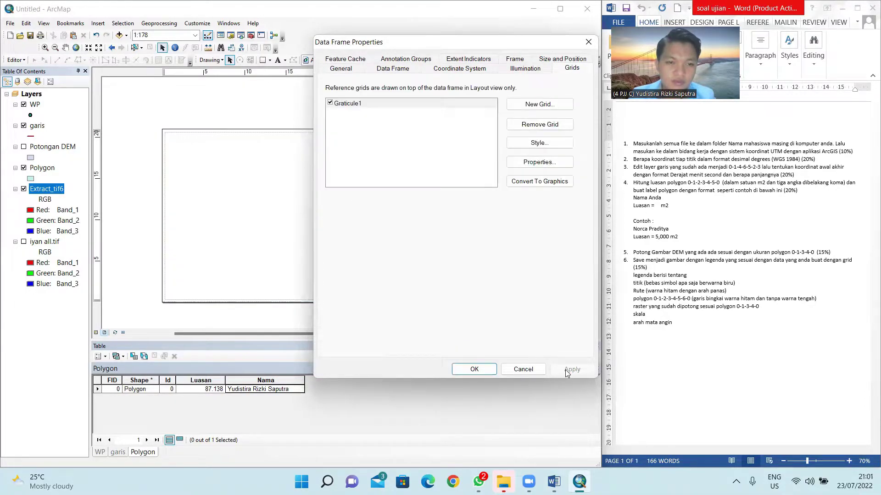
Step: Change Graticule1's grid intervals to 0.3 seconds
left_click_drag(460, 46, 462, 46)
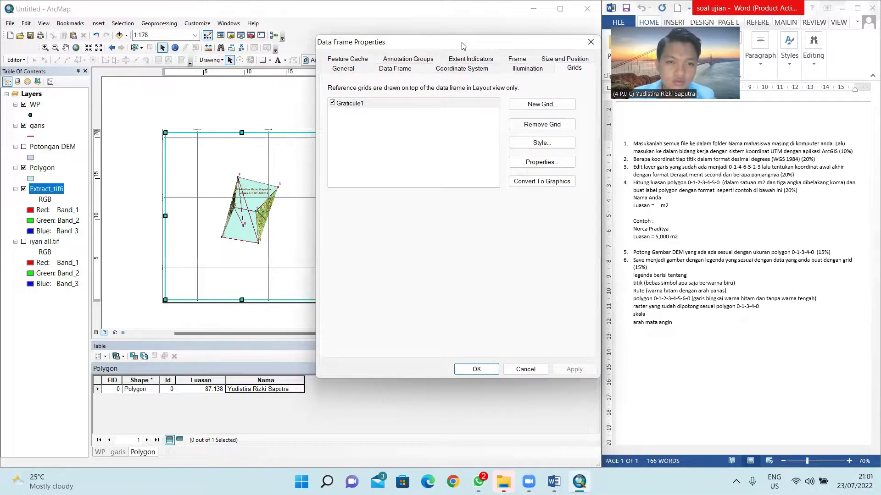
left_click_drag(462, 46, 483, 36)
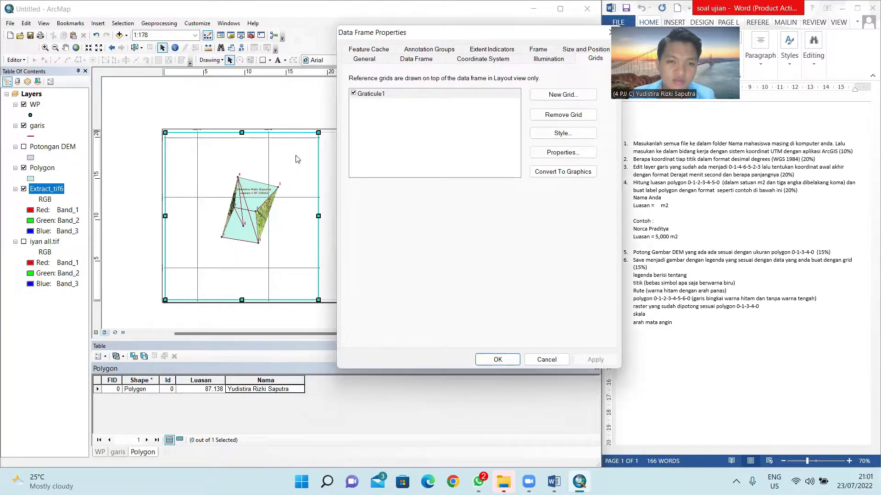
left_click(563, 153)
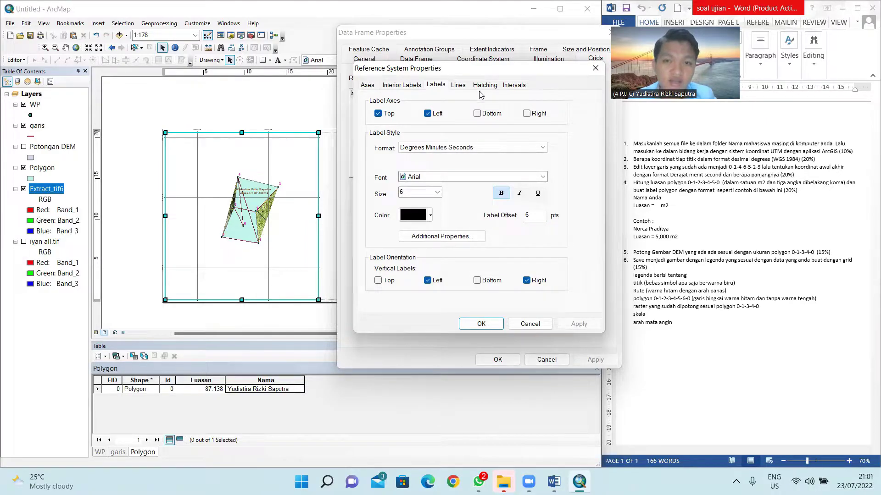
left_click(520, 85)
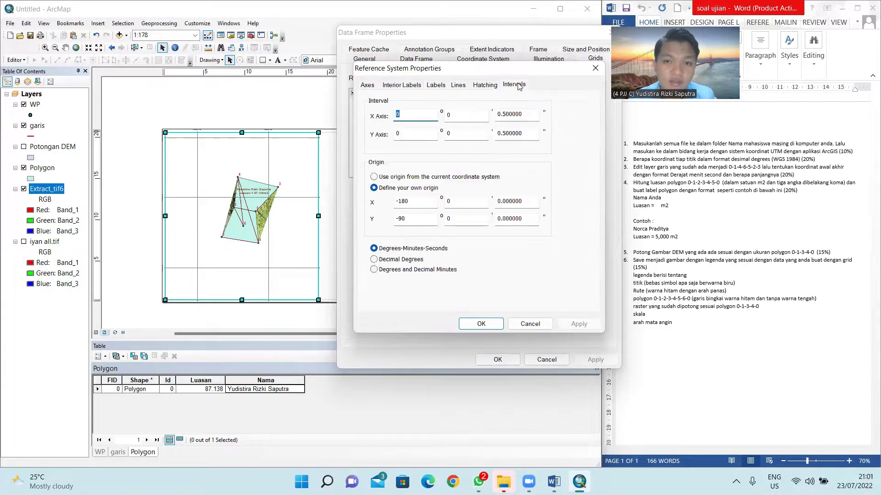
left_click(505, 113)
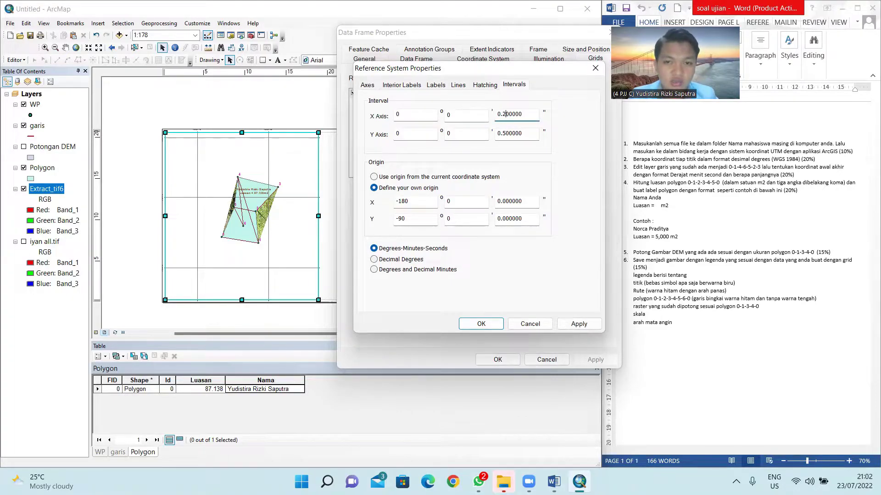
left_click(506, 133)
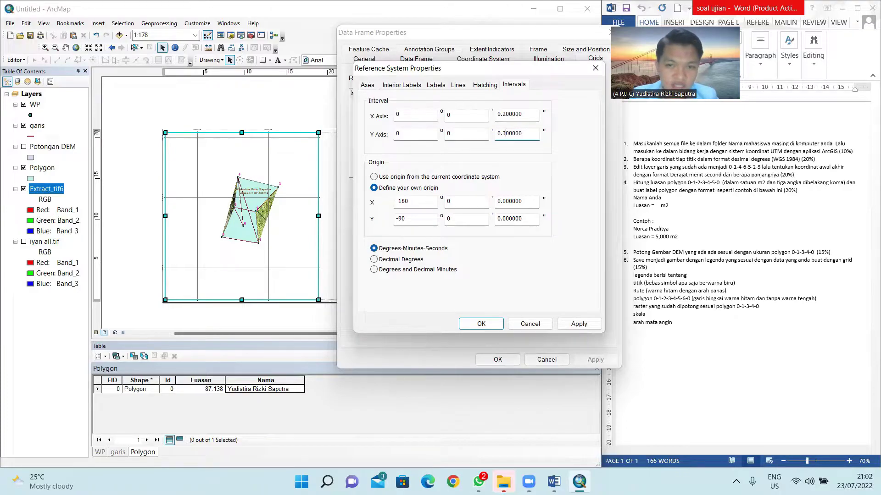
left_click(505, 114)
key("BackSpace")
type("3")
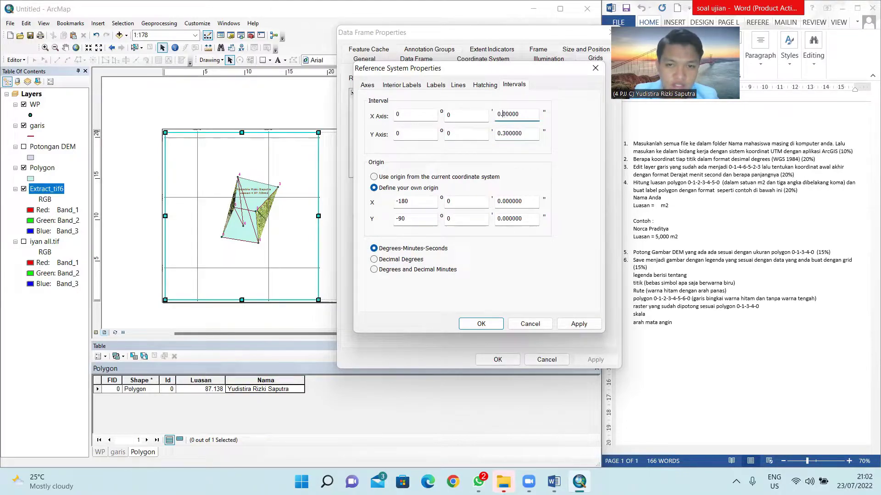
left_click(481, 323)
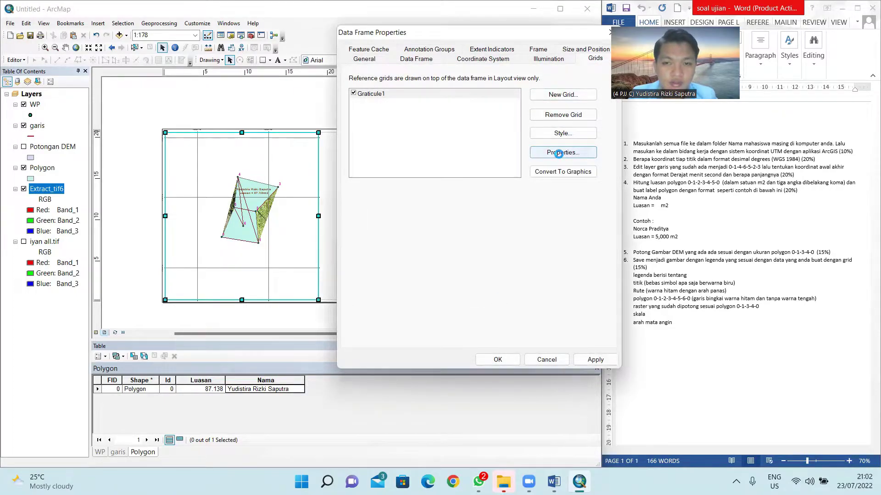
Step: Set Graticule1 labels to bold 12 point and apply to the data frame
left_click(561, 153)
left_click(411, 86)
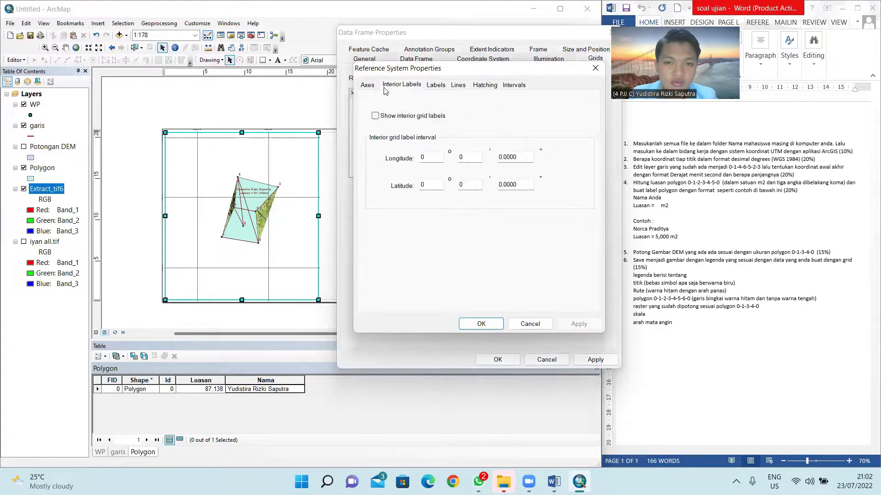
left_click(436, 85)
left_click(437, 193)
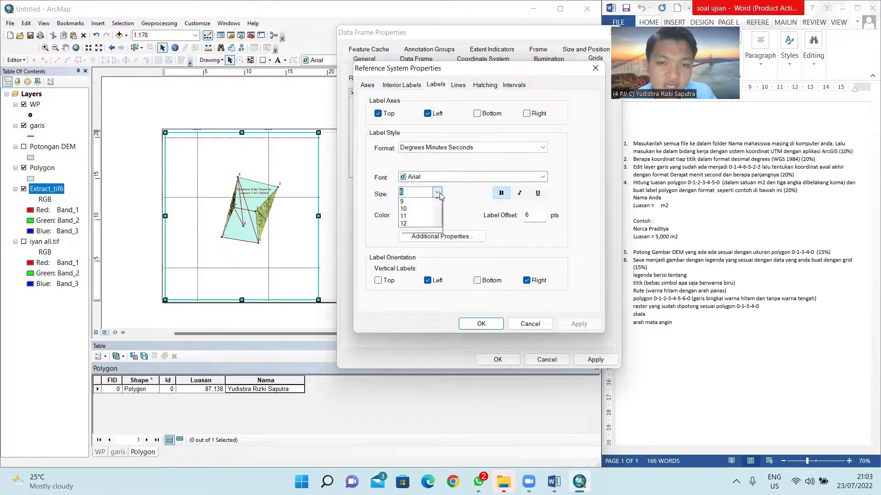
left_click(412, 246)
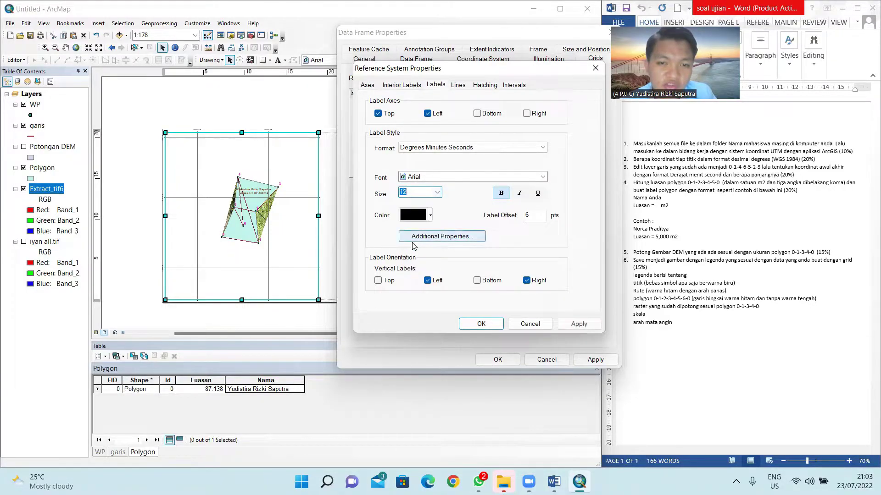
left_click(577, 325)
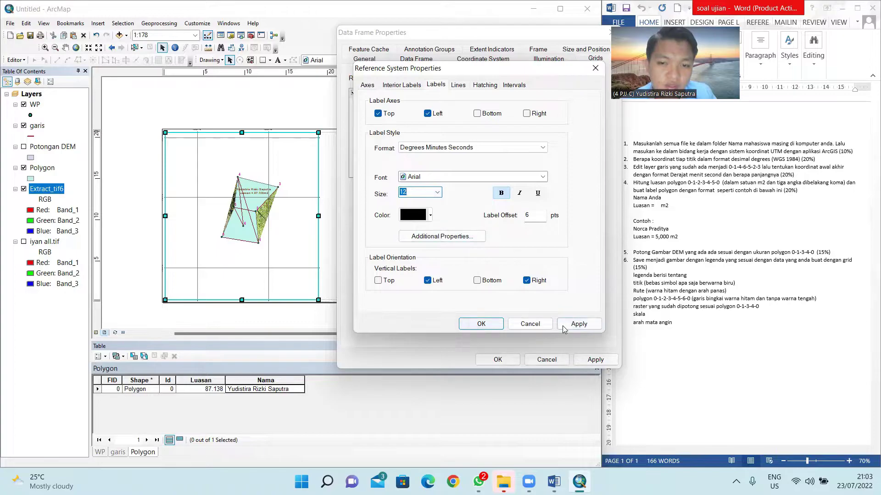
left_click(485, 324)
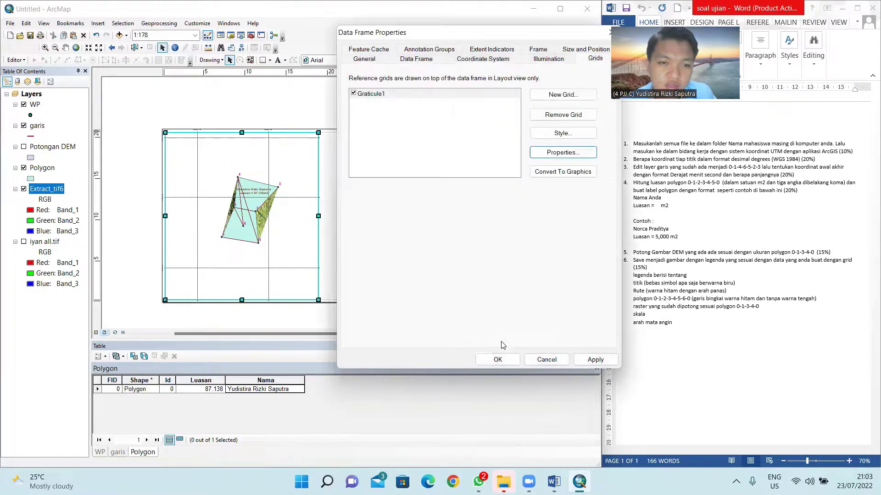
left_click(591, 359)
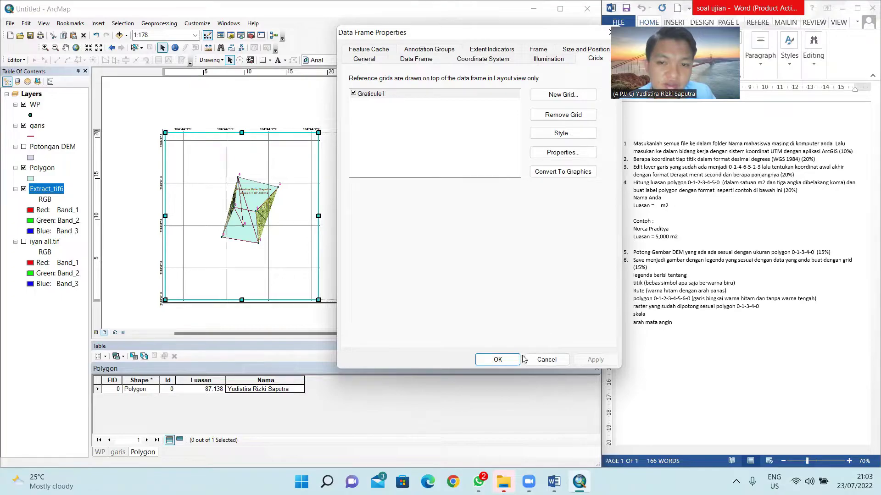
left_click(497, 359)
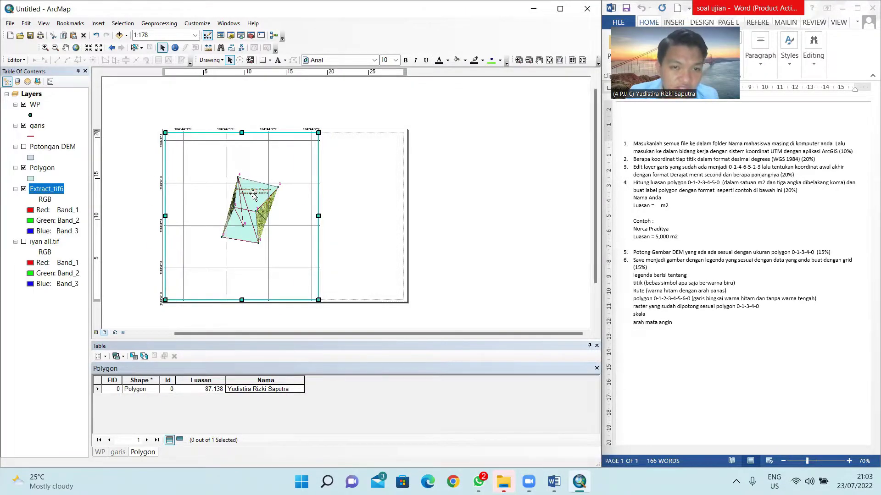
Step: Move the map frame slightly right on the layout page
scroll(320, 133, "down", 1)
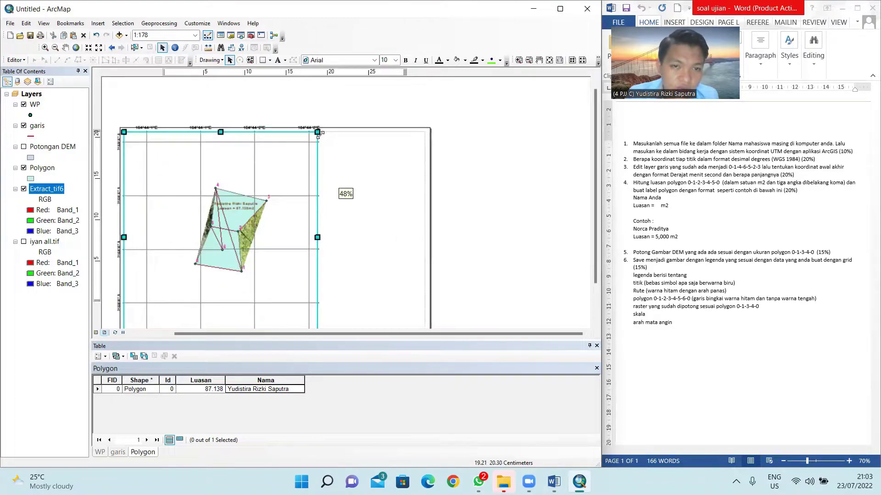
left_click_drag(341, 173, 358, 135)
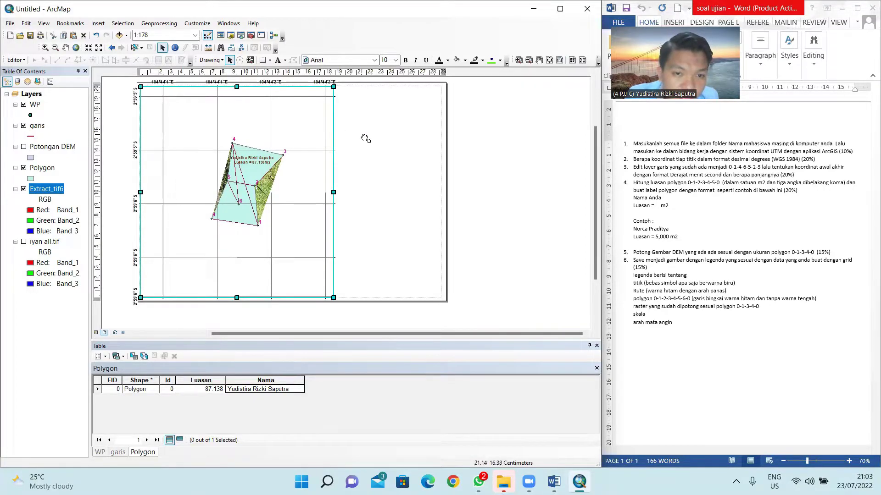
left_click_drag(366, 139, 363, 147)
mouse_move(193, 100)
left_mouse_down()
mouse_move(208, 104)
mouse_move(197, 101)
left_mouse_up()
left_click_drag(325, 244, 326, 244)
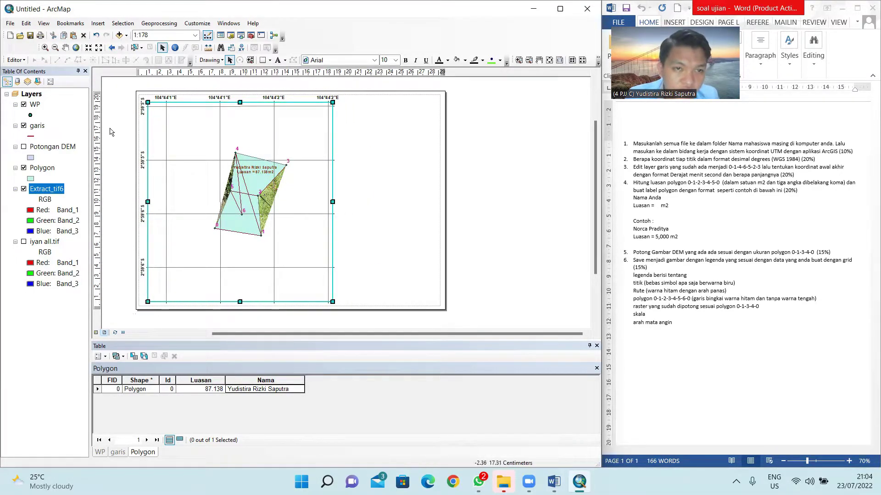
left_click(126, 118)
left_click(182, 120)
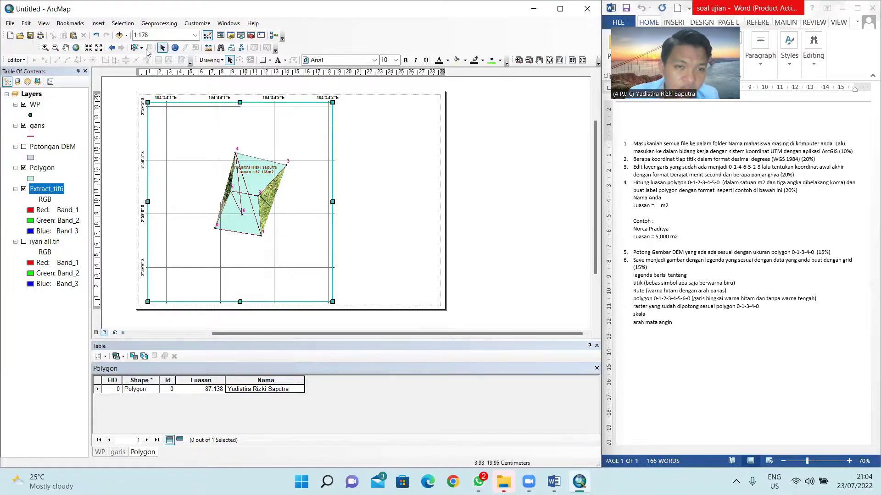
Step: Pan the map inside the frame to recentre the polygon
left_click(66, 47)
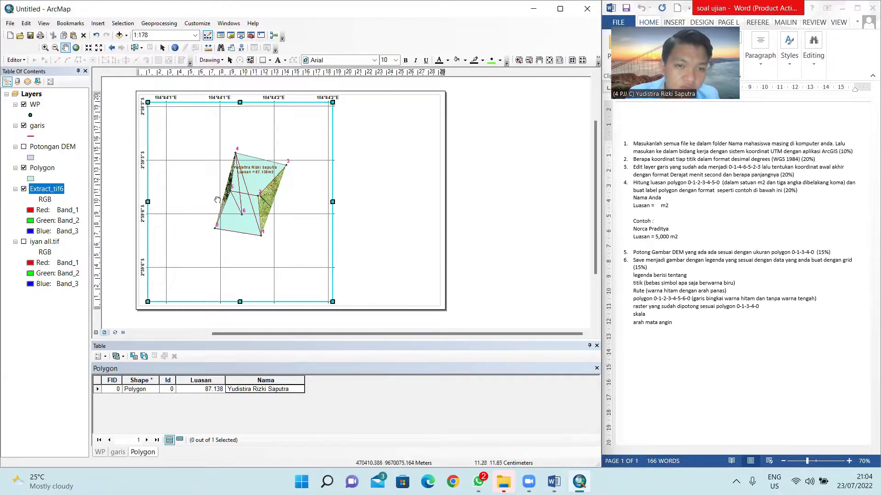
left_click_drag(235, 175, 210, 199)
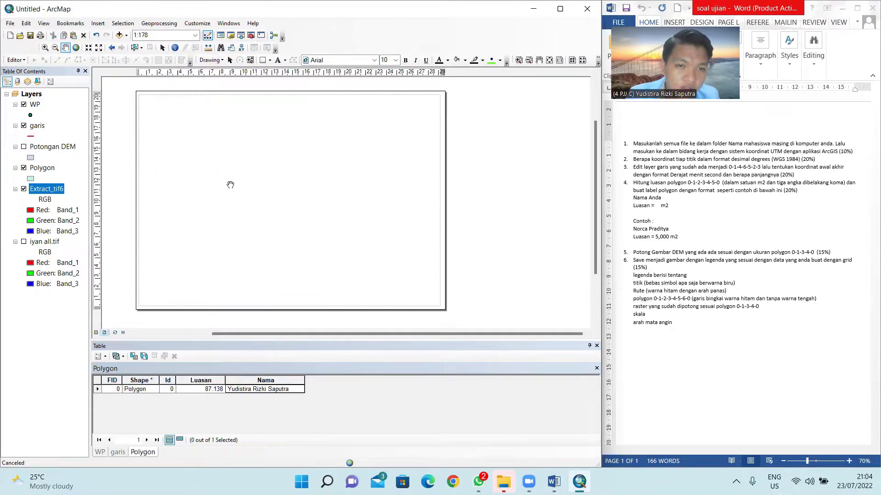
left_click(539, 60)
mouse_move(366, 170)
left_mouse_down()
mouse_move(379, 175)
mouse_move(368, 173)
left_mouse_up()
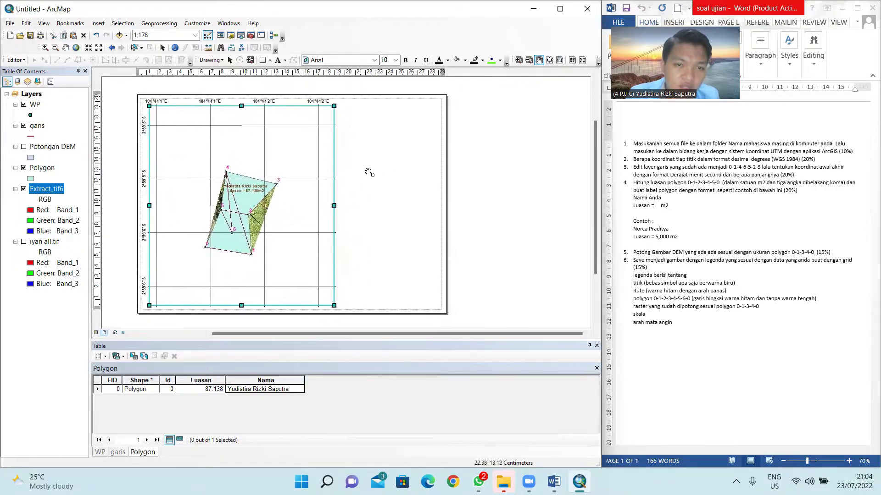
left_click(65, 47)
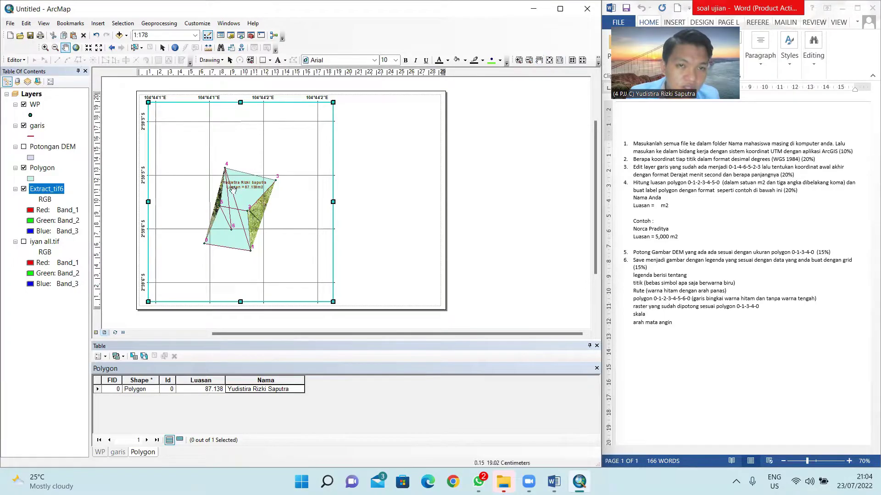
left_click_drag(241, 196, 241, 183)
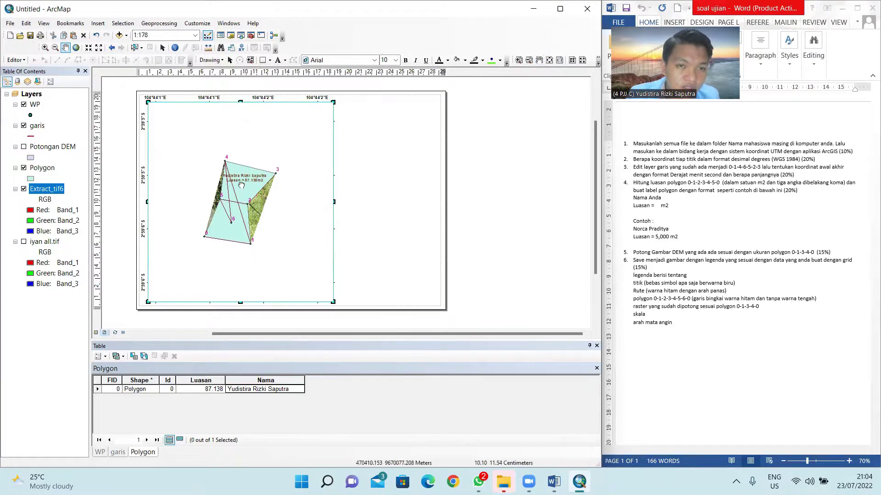
Step: Set the map scale to 1:80 and recentre the enlarged polygon
left_click(172, 34)
key("BackSpace")
key("BackSpace")
key("BackSpace")
type("8")
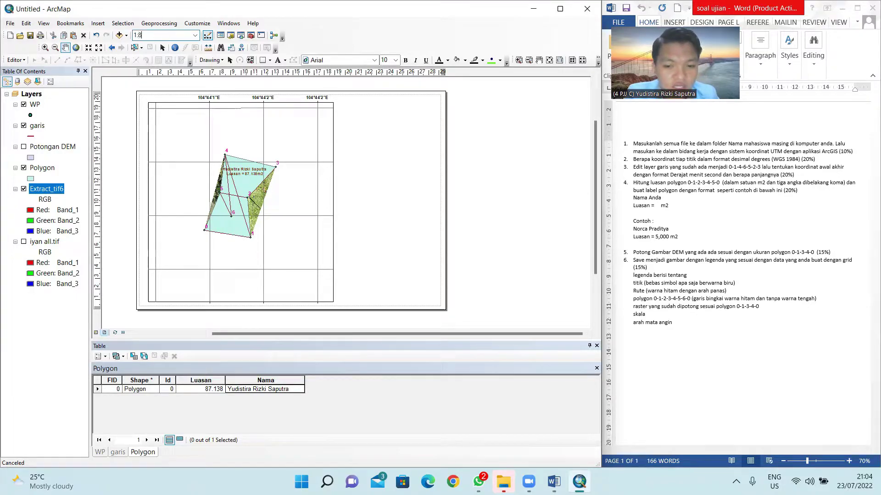
type("0")
key("Return")
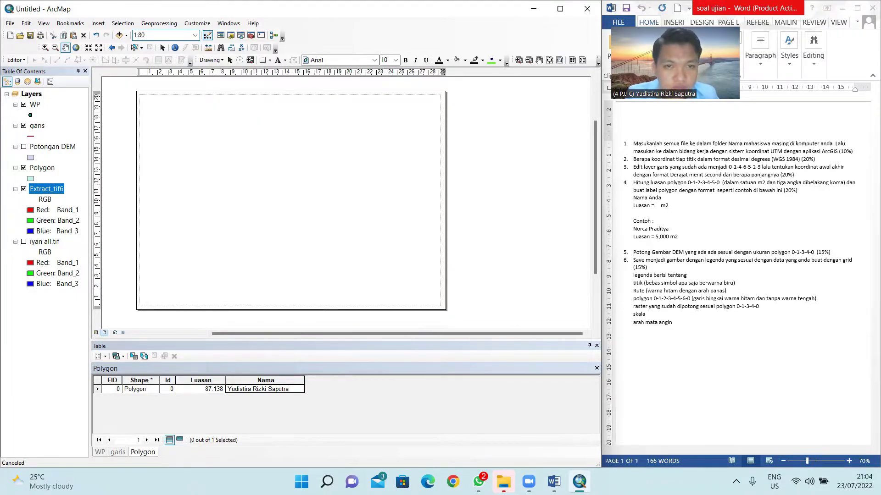
left_click_drag(264, 162, 267, 177)
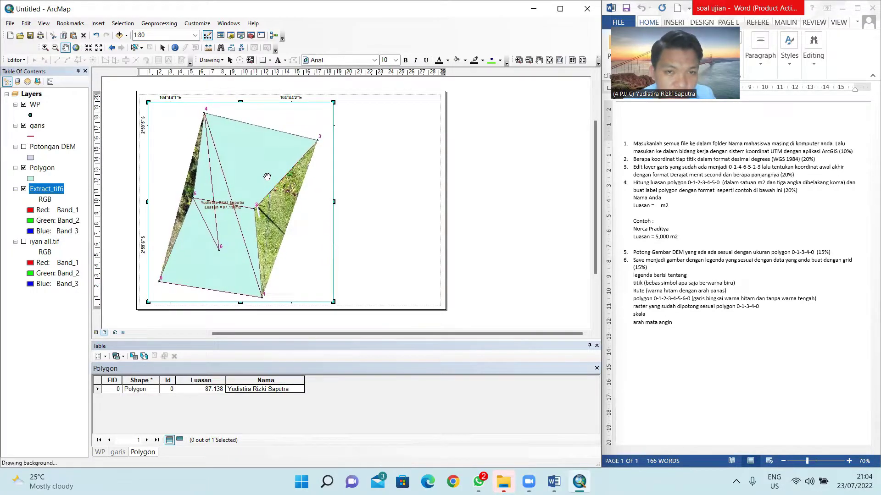
Step: Widen the map frame to the right, reapply the 1:80 scale, and recentre the polygon
left_click(230, 61)
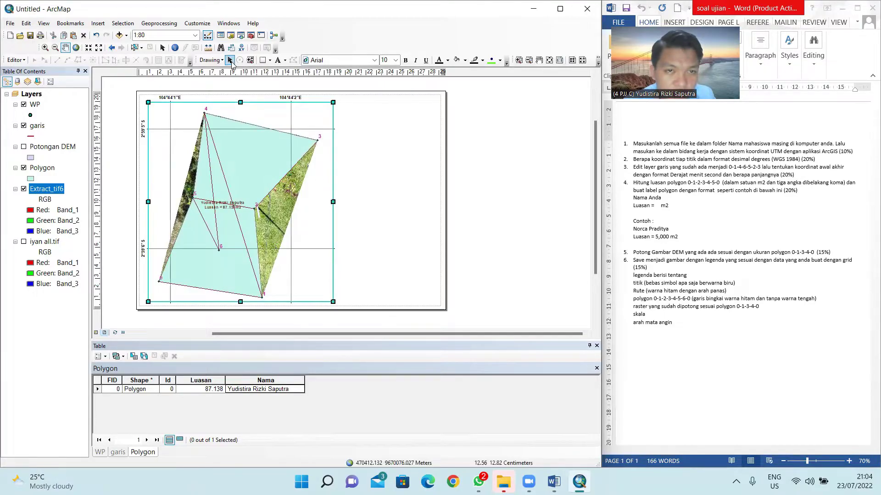
left_click_drag(333, 202, 345, 202)
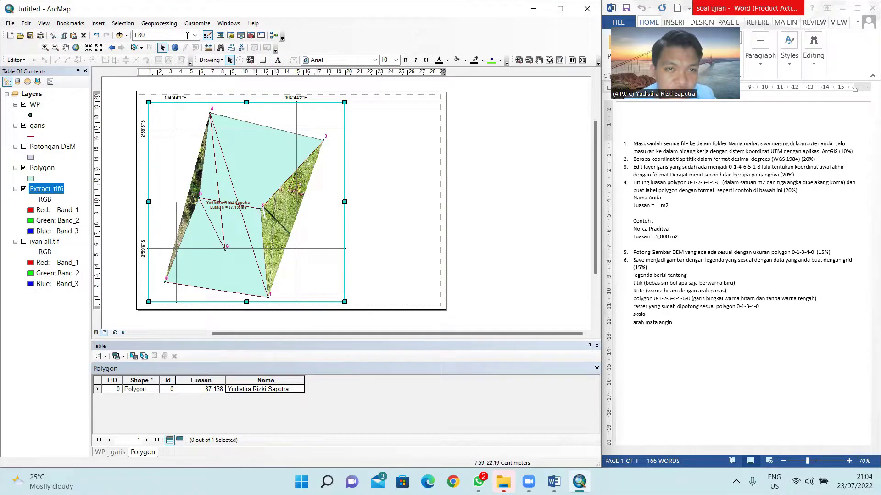
left_click(151, 33)
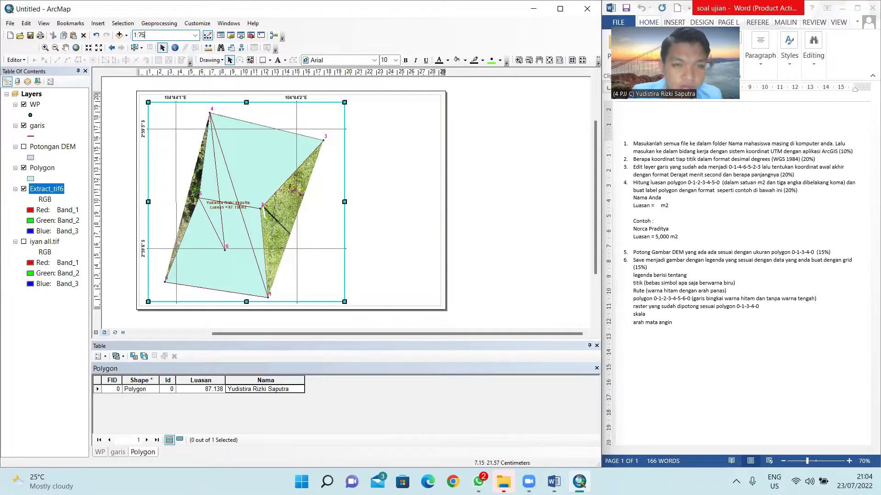
key("Return")
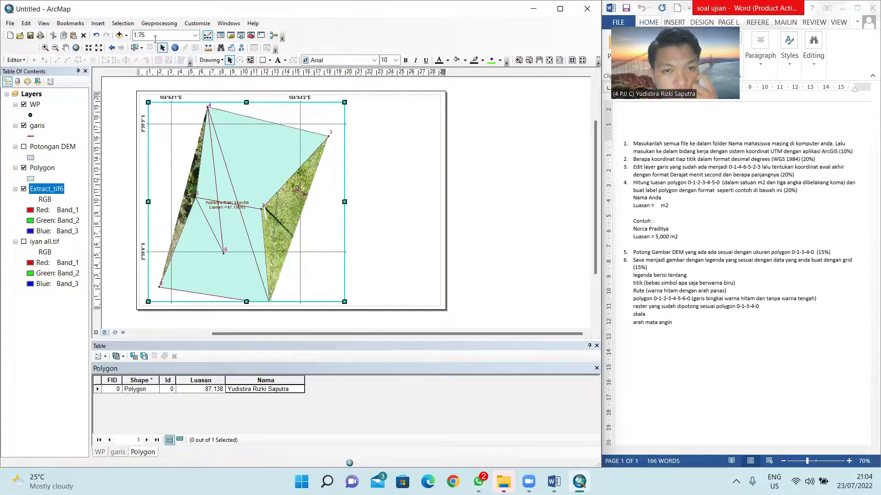
left_click(164, 34)
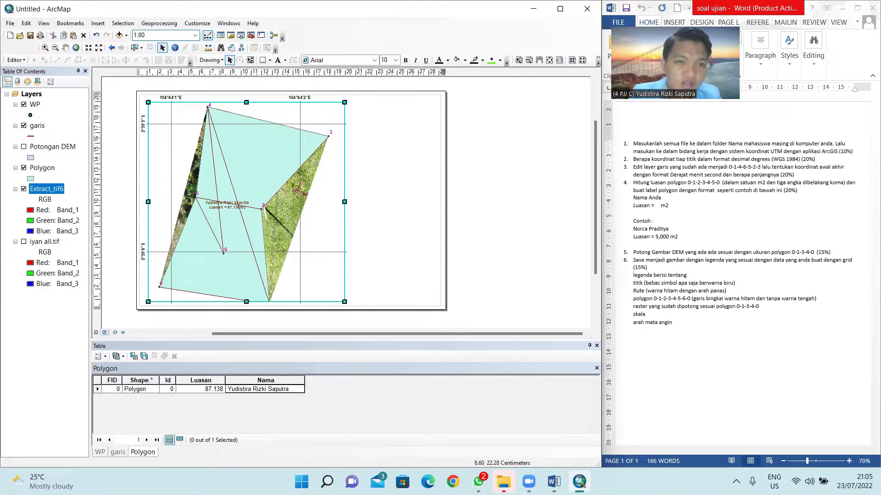
type("1:80")
key("Return")
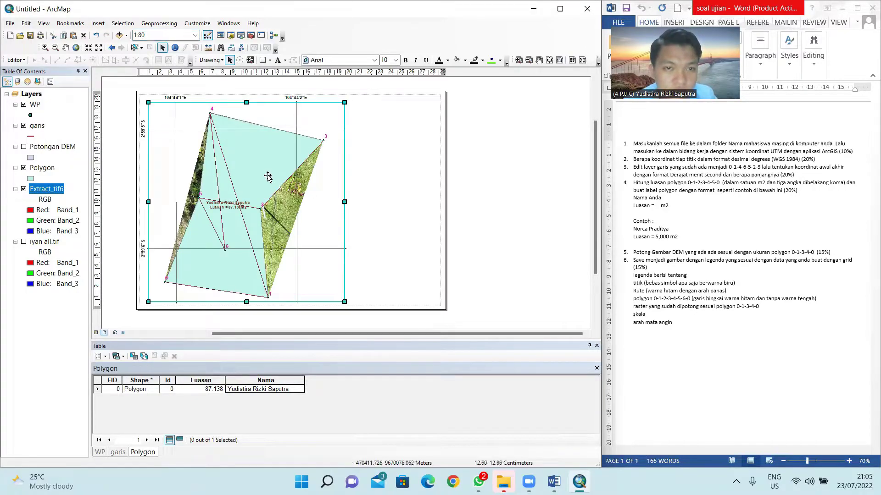
left_click(65, 47)
left_click_drag(247, 200, 245, 196)
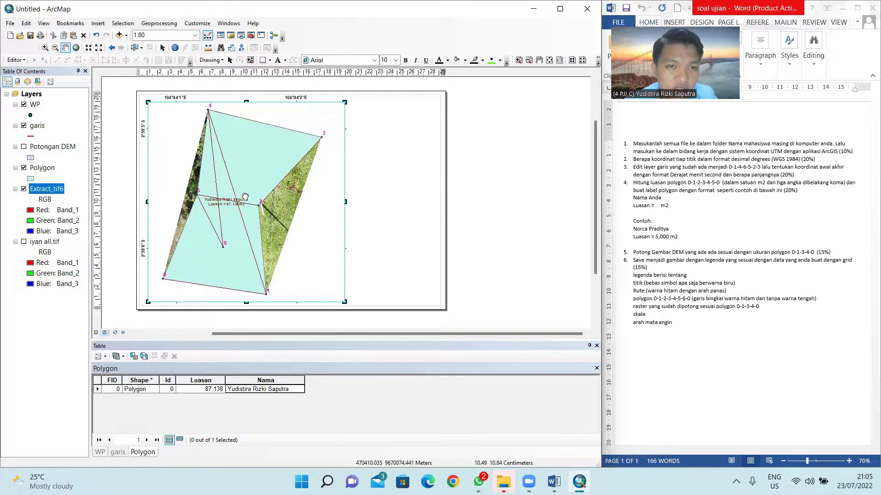
right_click(319, 180)
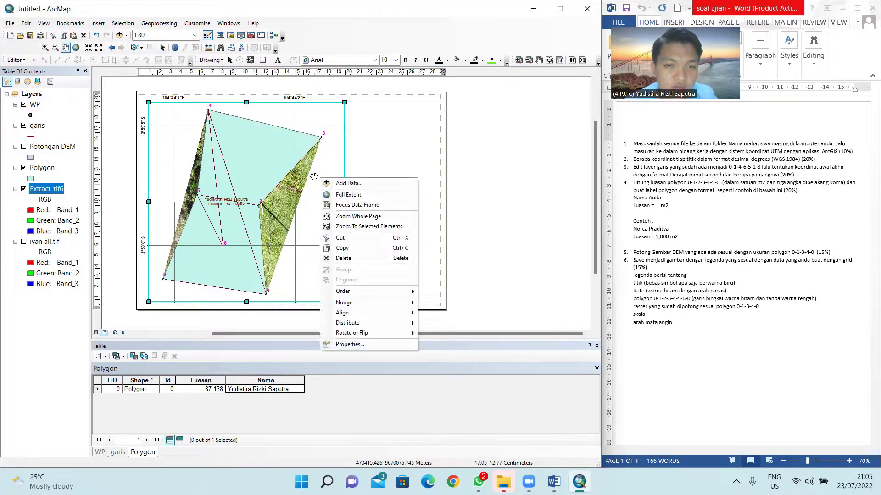
Step: Open the Graticule1 grid's properties from the data frame's Grids settings to reach its intervals
left_click(343, 345)
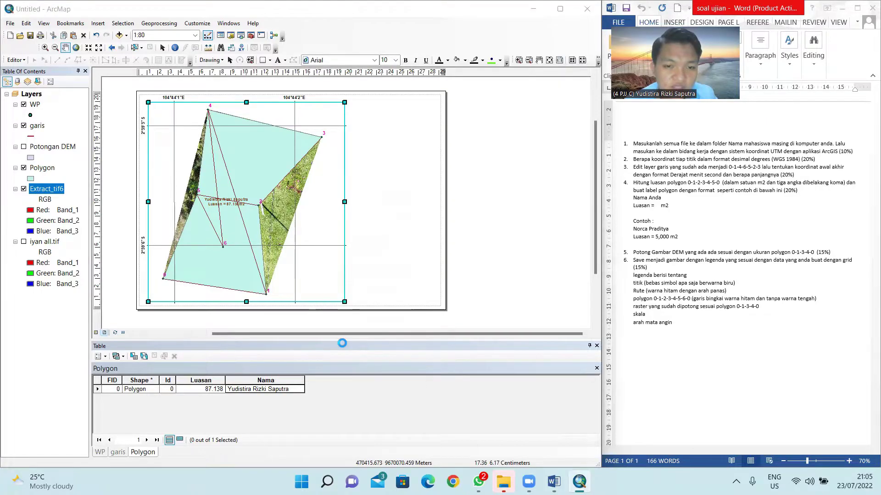
left_click(279, 133)
left_click(368, 190)
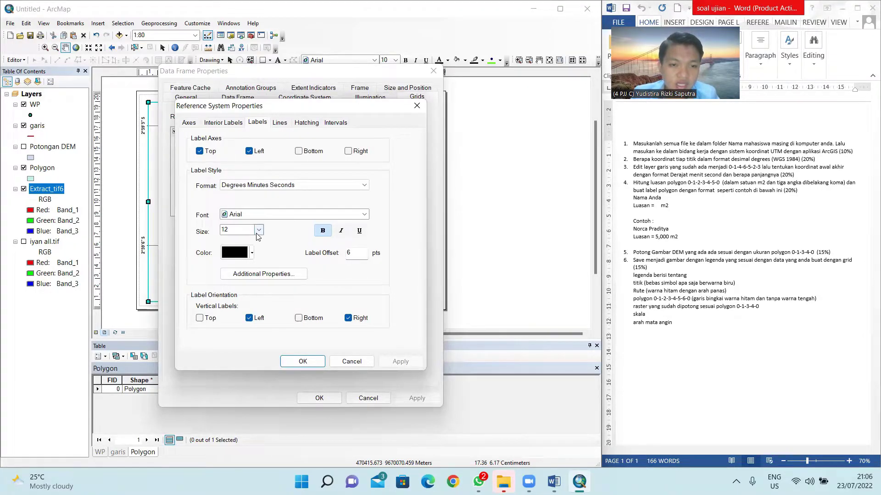
left_click(333, 123)
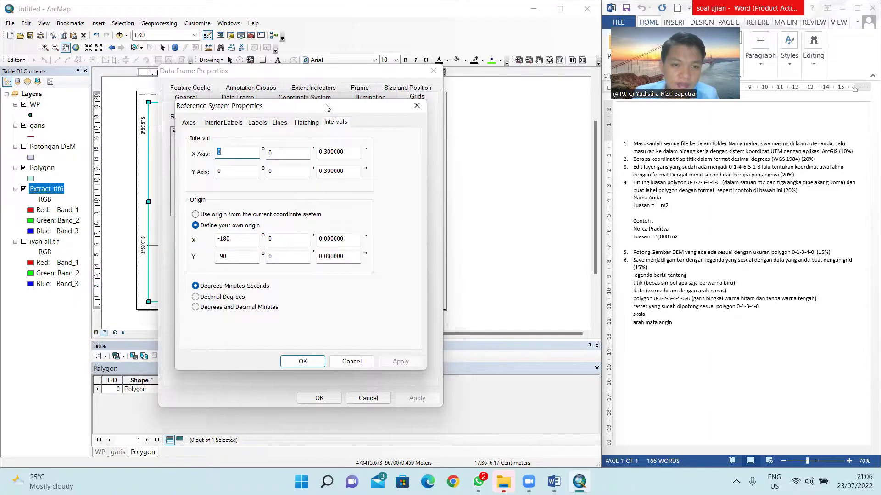
left_click_drag(328, 108, 410, 105)
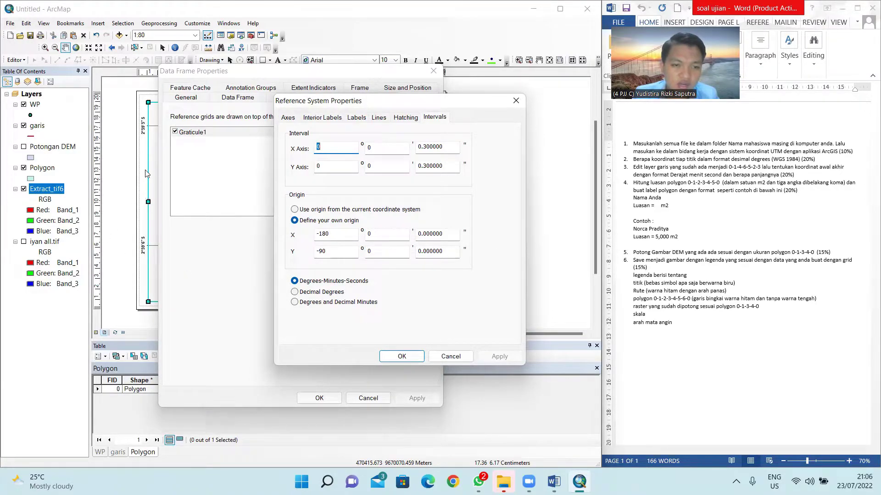
Step: Set the graticule's X and Y intervals to 0.1 seconds and apply it to the map
left_click(425, 146)
key("BackSpace")
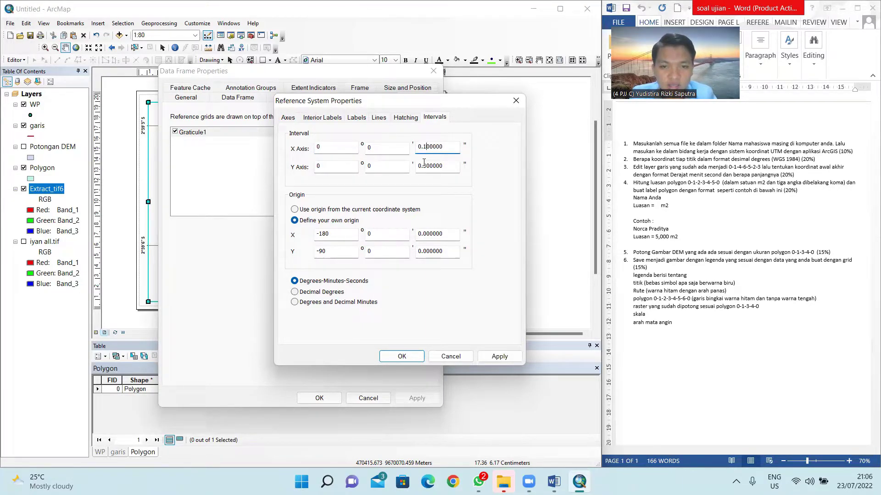
left_click(425, 165)
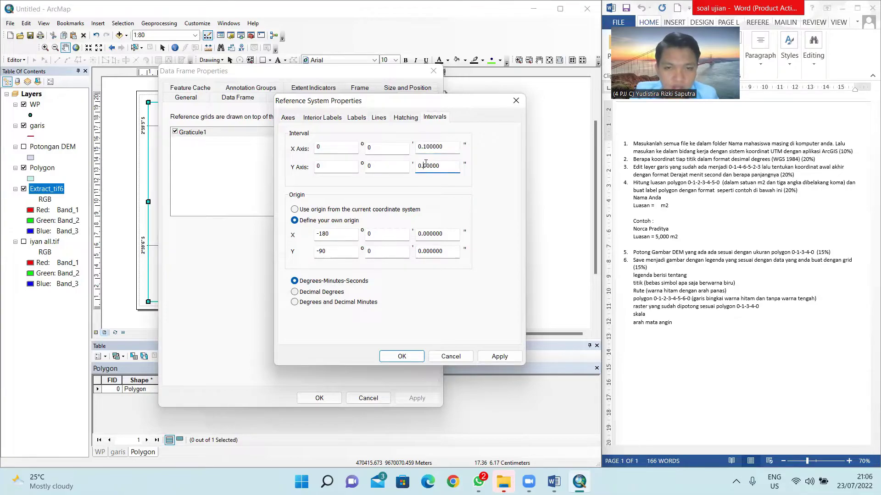
key("BackSpace")
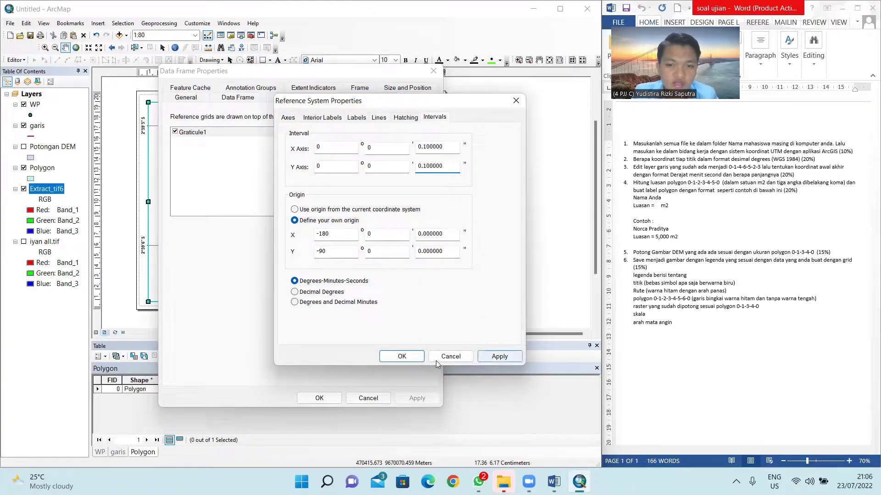
left_click(402, 356)
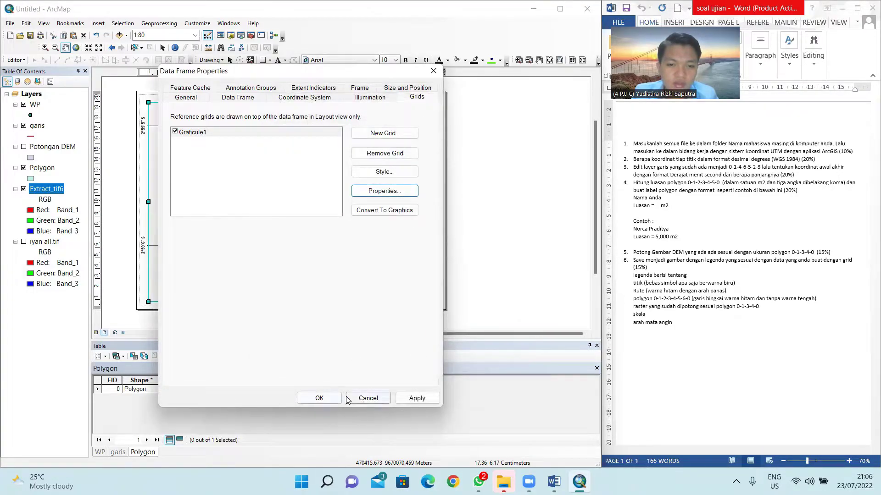
left_click_drag(355, 77, 546, 42)
left_click(605, 363)
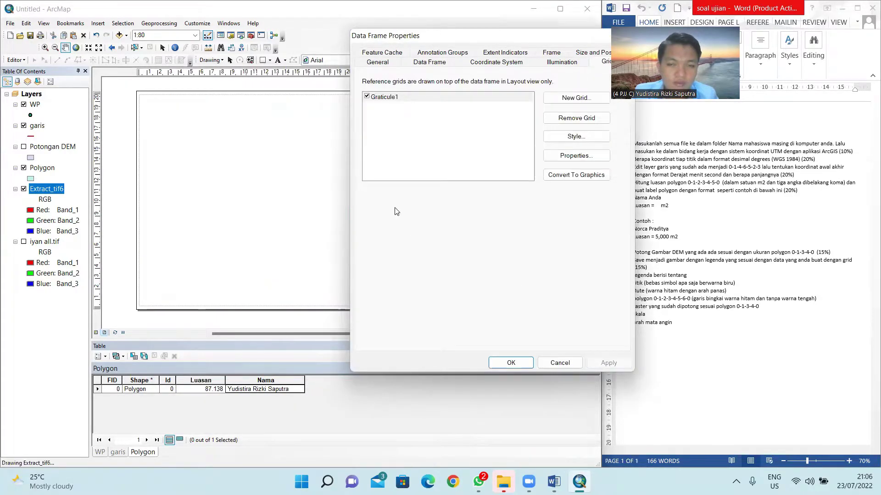
left_click(510, 363)
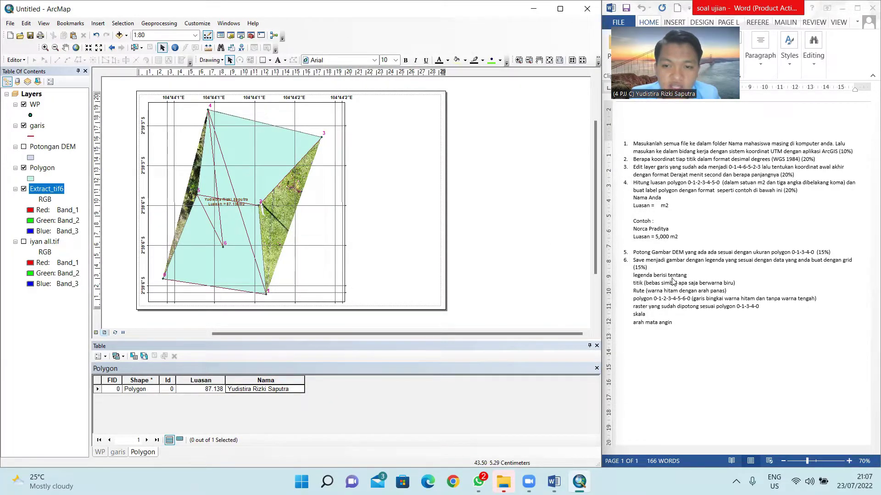
Step: Start a legend with the items WP, garis, Polygon and Extract_tif6, removing a duplicate WP
left_click(95, 23)
left_click(106, 89)
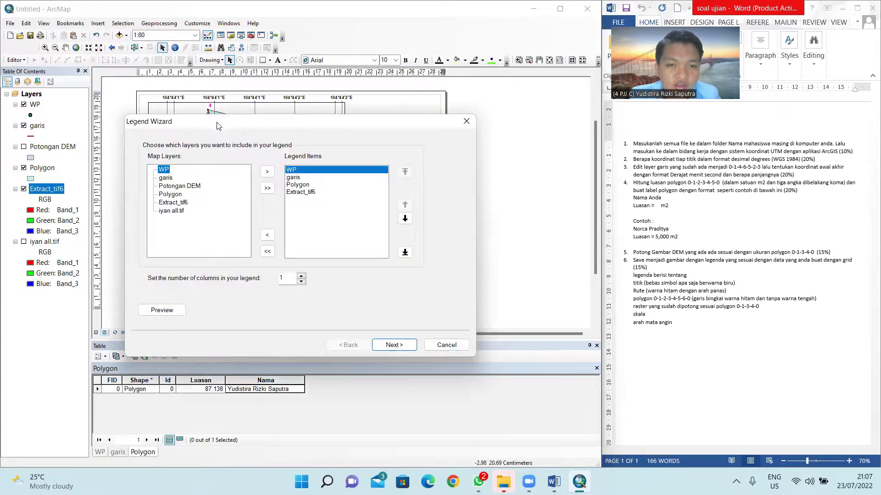
left_click(297, 179)
left_click(294, 185)
left_click(293, 193)
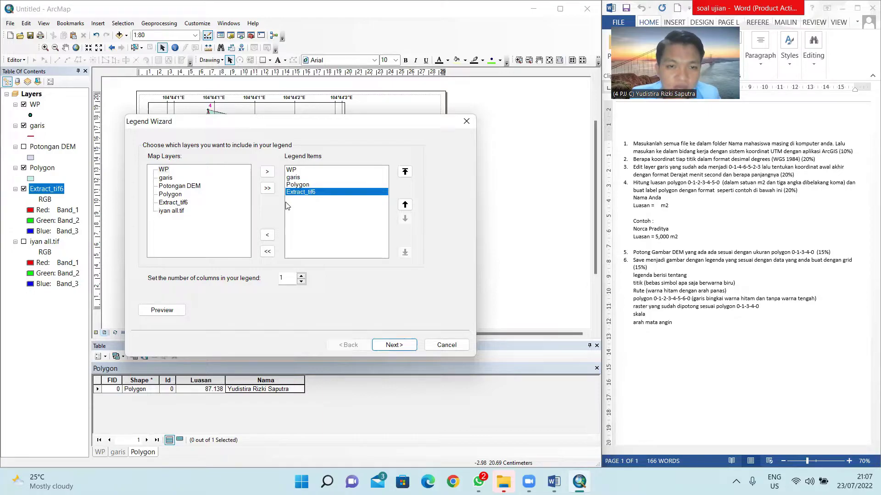
left_click(164, 170)
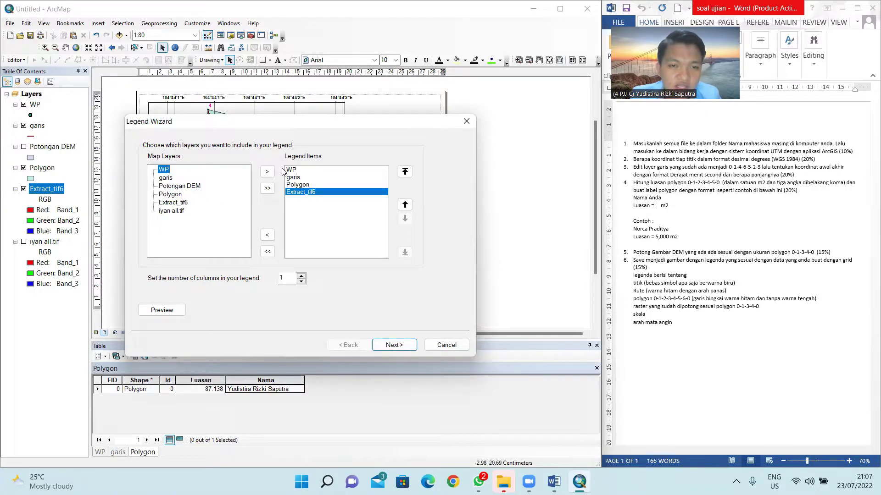
left_click(266, 172)
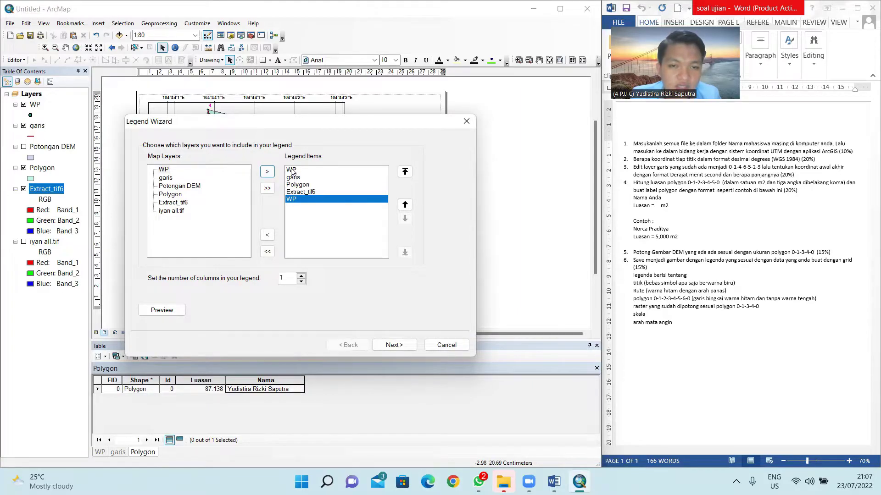
left_click(299, 200)
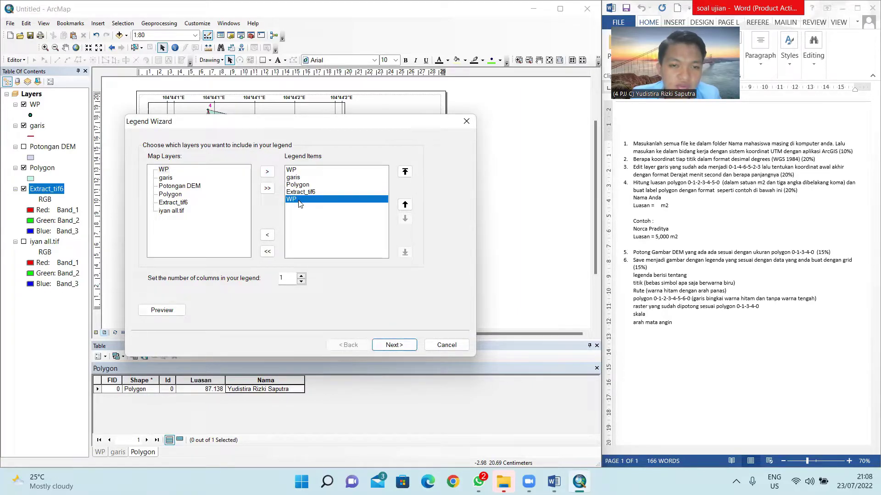
left_click(267, 235)
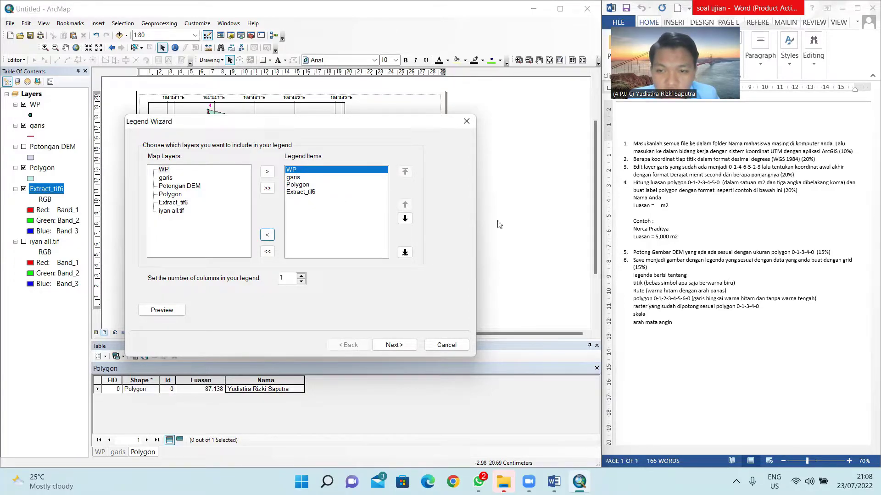
Step: Preview the legend on the layout and finish the Legend Wizard
left_click(294, 193)
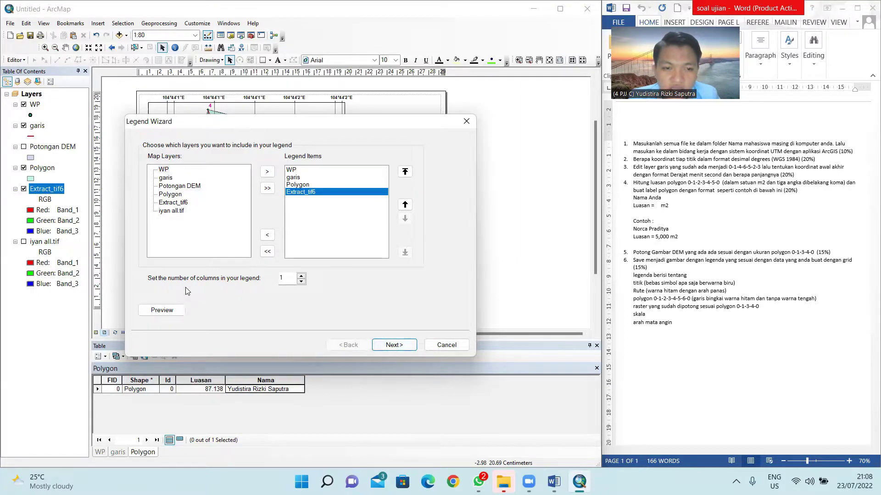
left_click_drag(251, 121, 553, 156)
left_click(441, 305)
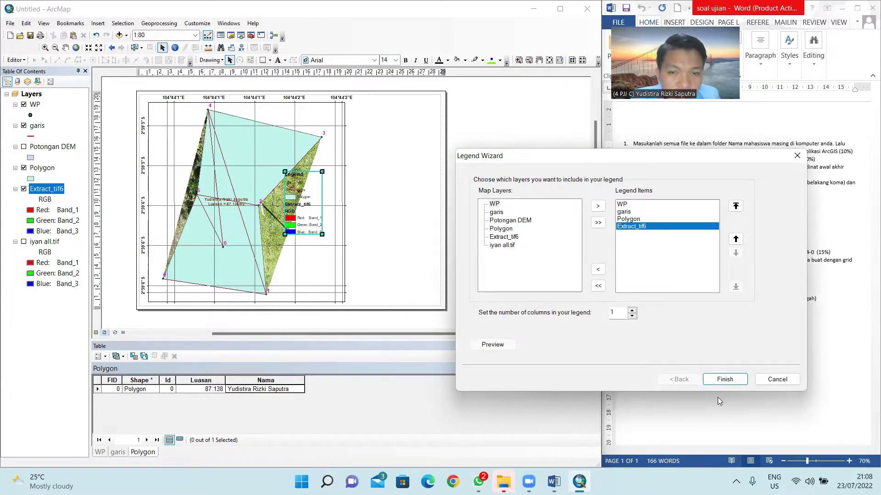
left_click(725, 380)
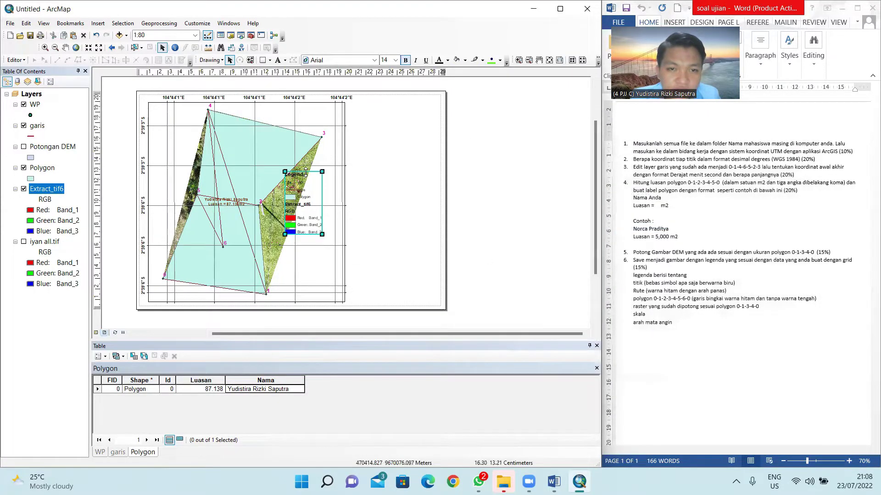
Step: Move the legend beside the map frame and enlarge it
left_click_drag(306, 174, 374, 109)
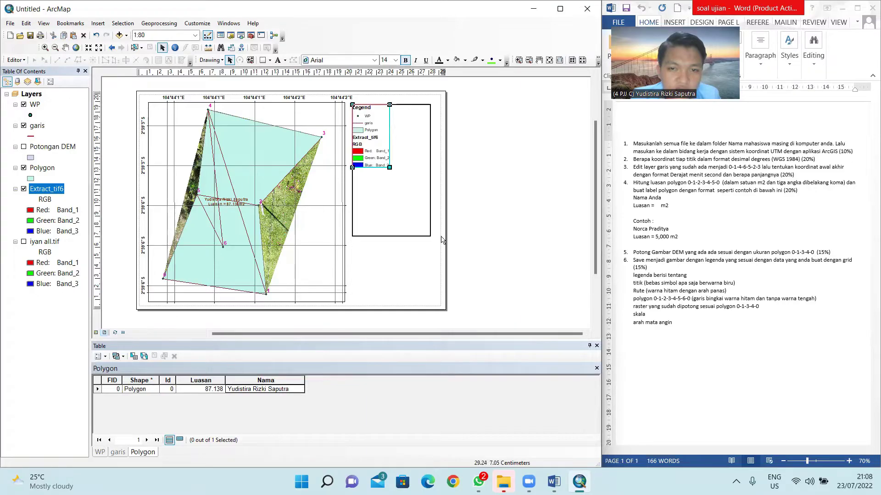
left_click_drag(416, 164, 424, 172)
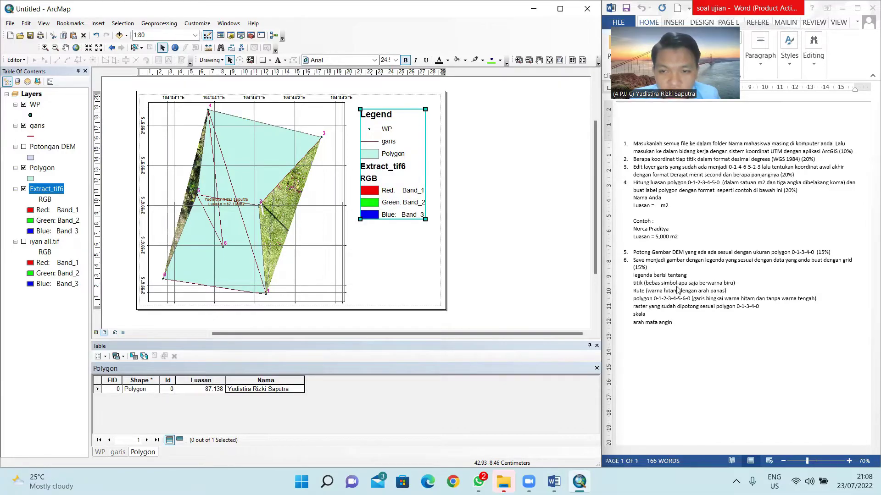
left_click(31, 115)
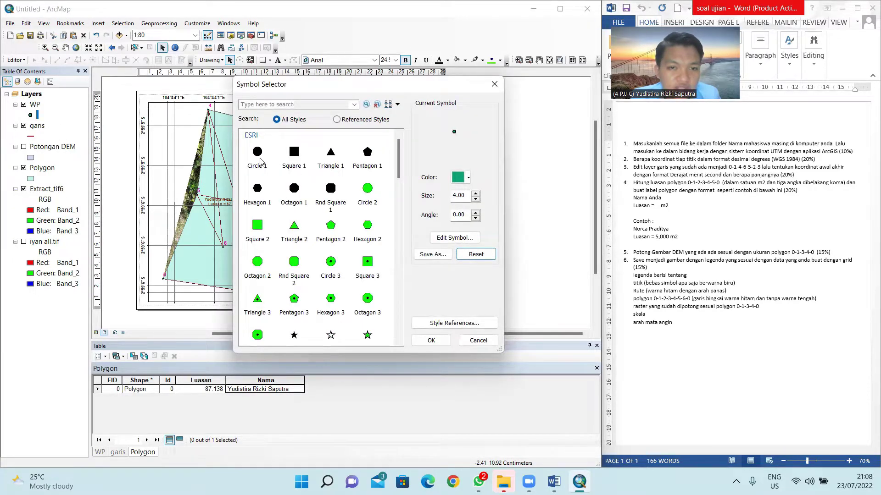
Step: Give the WP points a blue circle symbol, settling on size 20 after trying 25
left_click(260, 161)
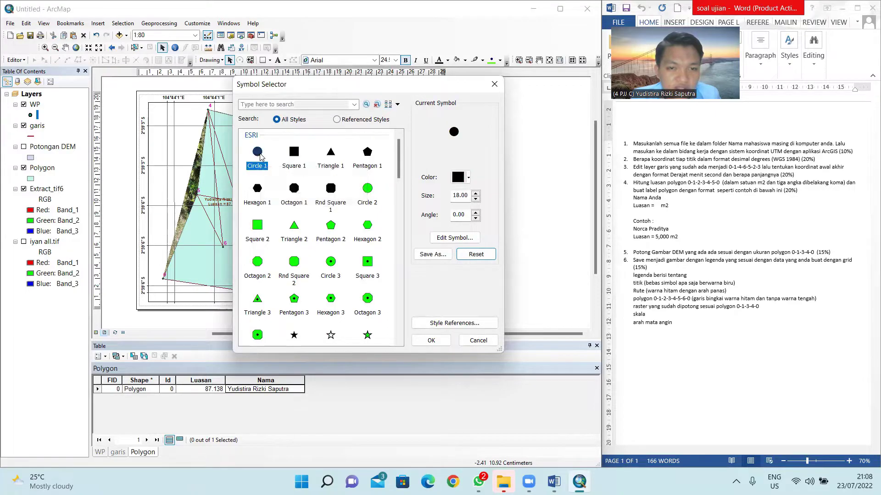
left_click(466, 178)
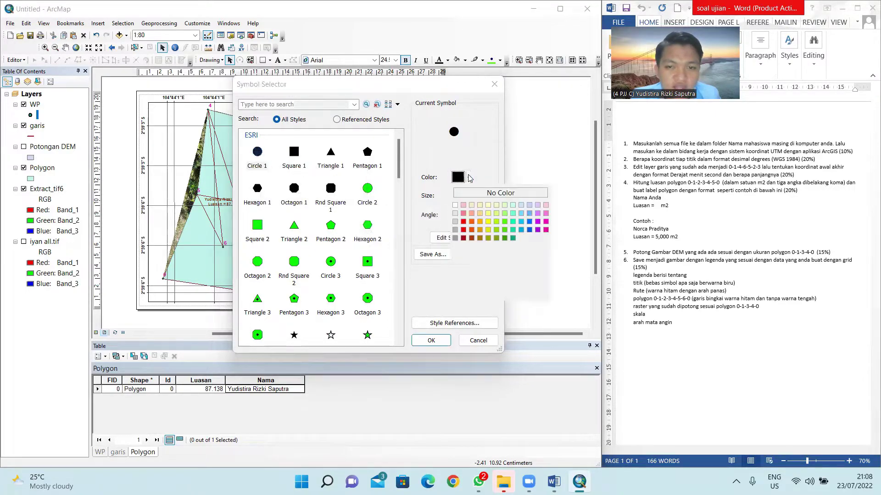
left_click(529, 225)
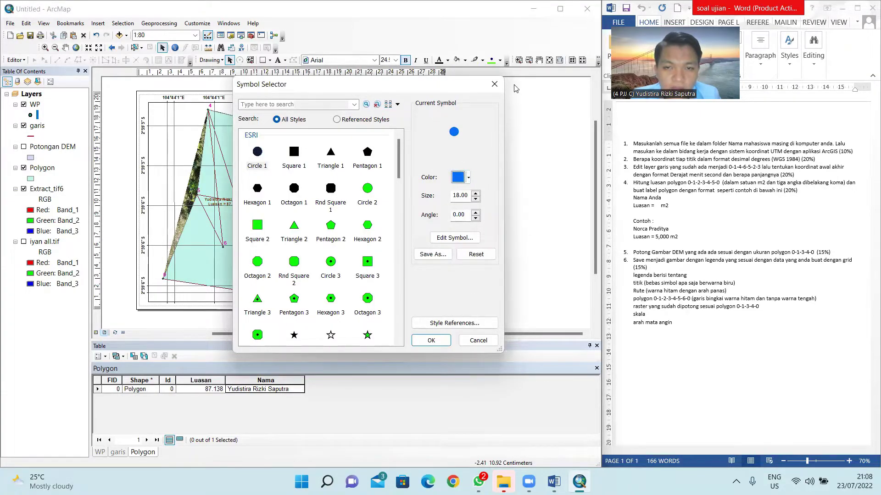
left_click_drag(514, 88, 515, 89)
left_click(558, 197)
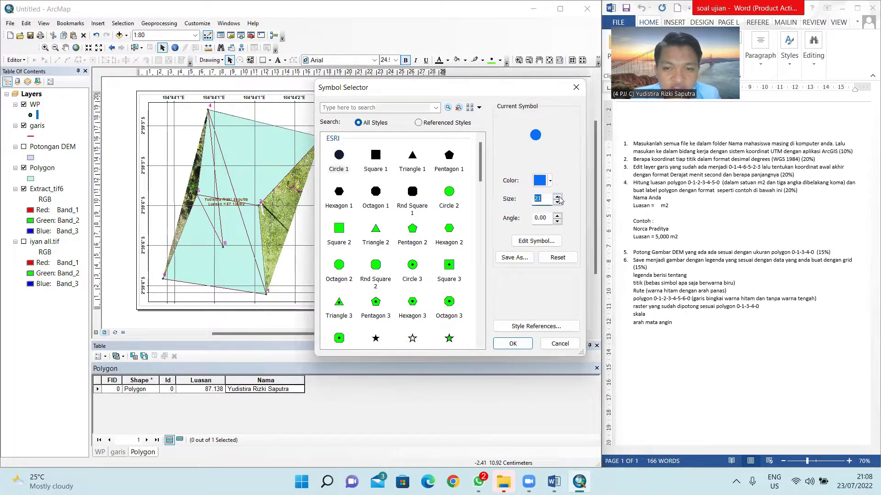
left_click(558, 196)
left_click(558, 196)
left_click(557, 196)
left_click(513, 344)
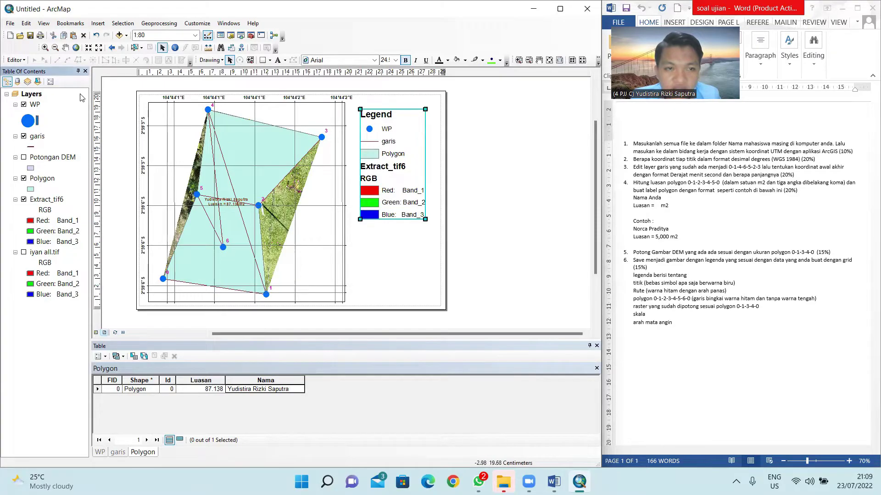
left_click(28, 121)
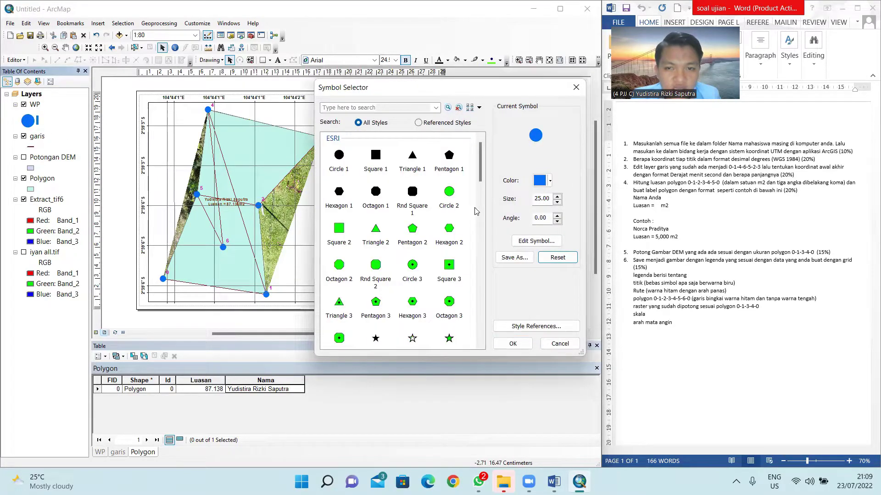
left_click(557, 202)
left_click(557, 202)
left_click(558, 202)
left_click(557, 202)
left_click(557, 202)
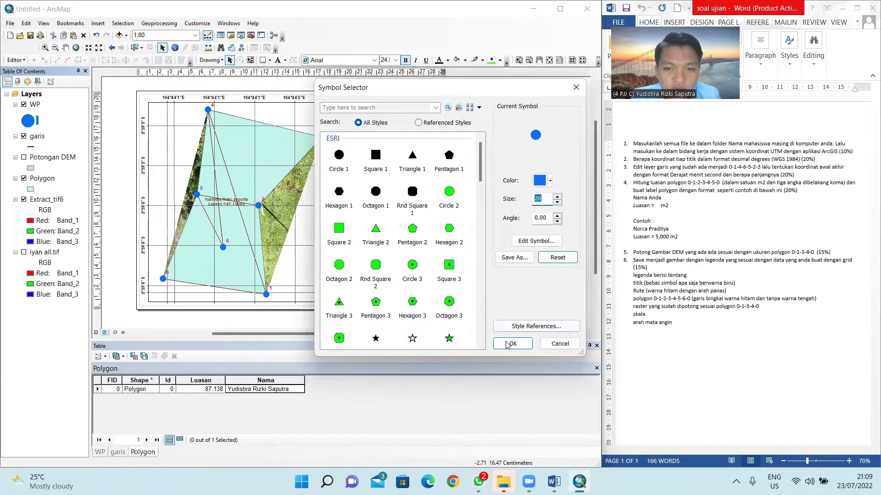
left_click(513, 344)
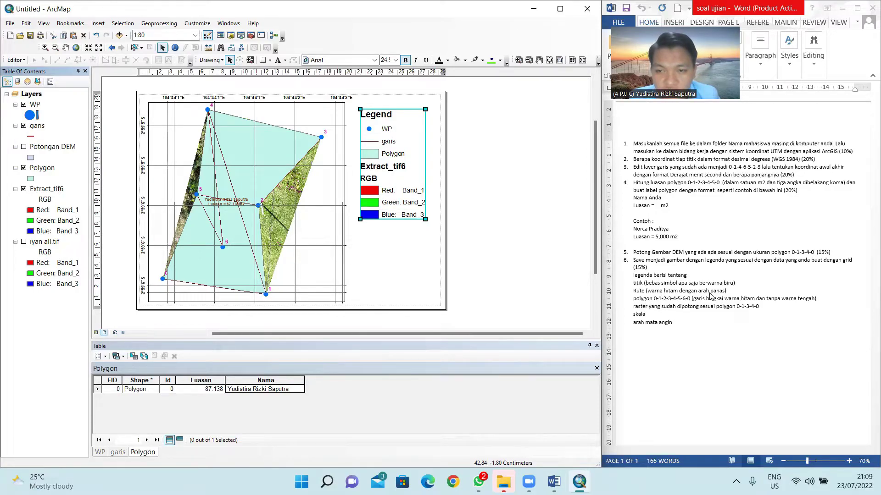
Step: Symbolize the garis route with a black mid-line arrow style, narrowed to width 1
left_click(31, 137)
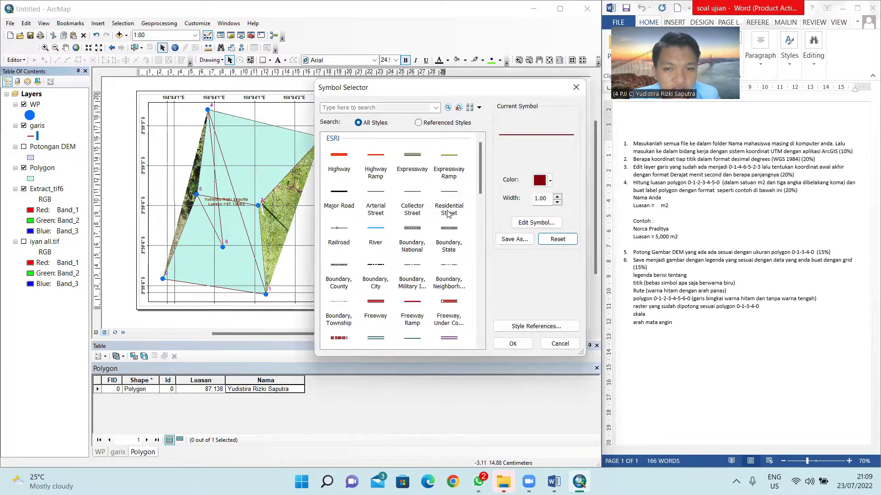
scroll(448, 214, "down", 10)
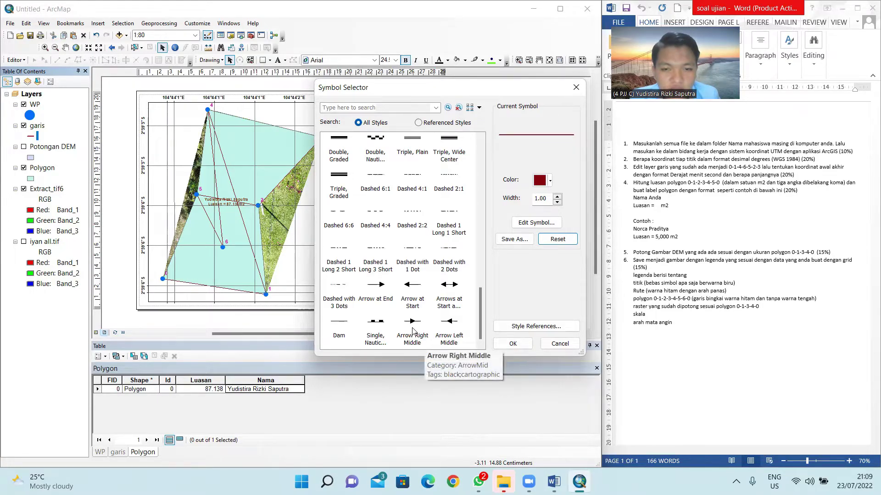
left_click(411, 328)
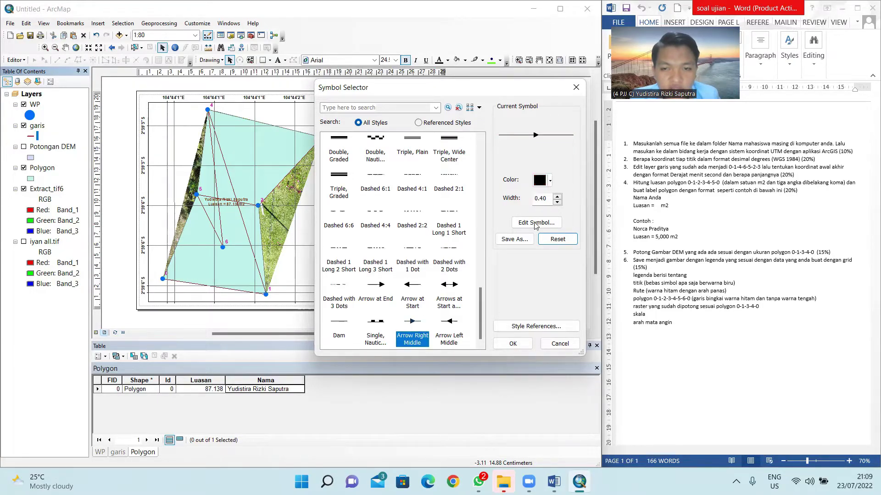
left_click(557, 196)
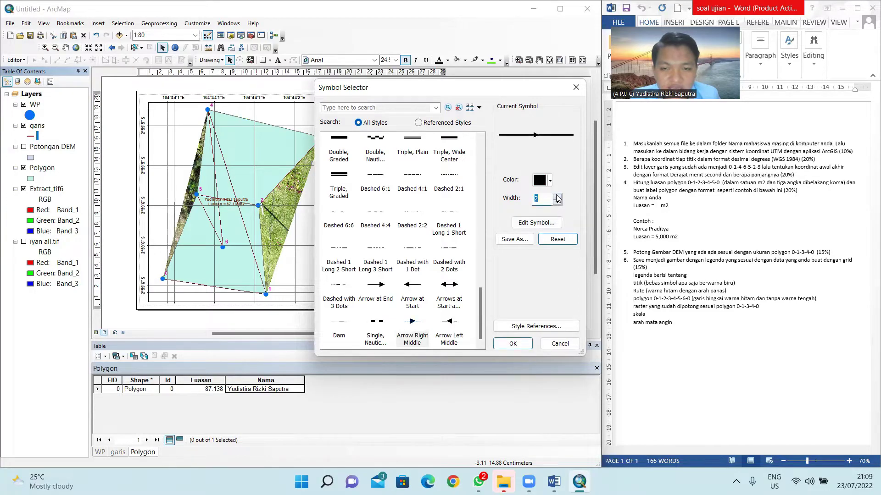
left_click(557, 202)
left_click(557, 202)
left_click(557, 202)
left_click(513, 343)
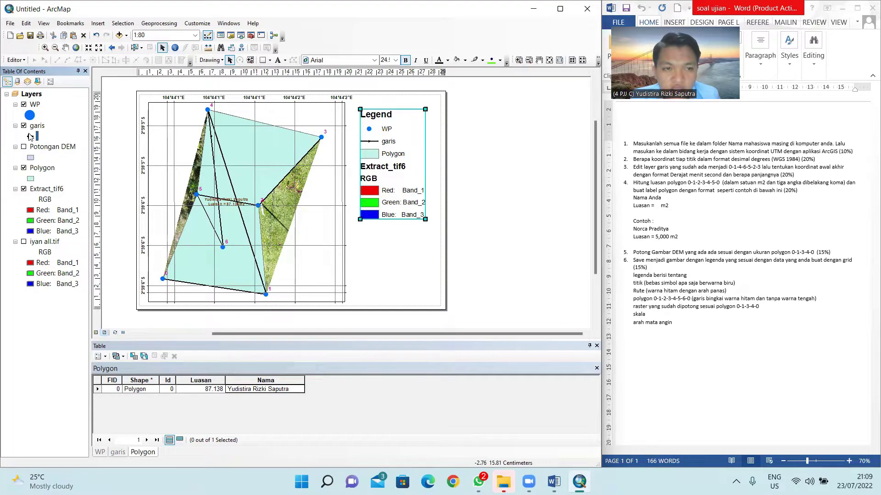
left_click(30, 136)
left_click(557, 203)
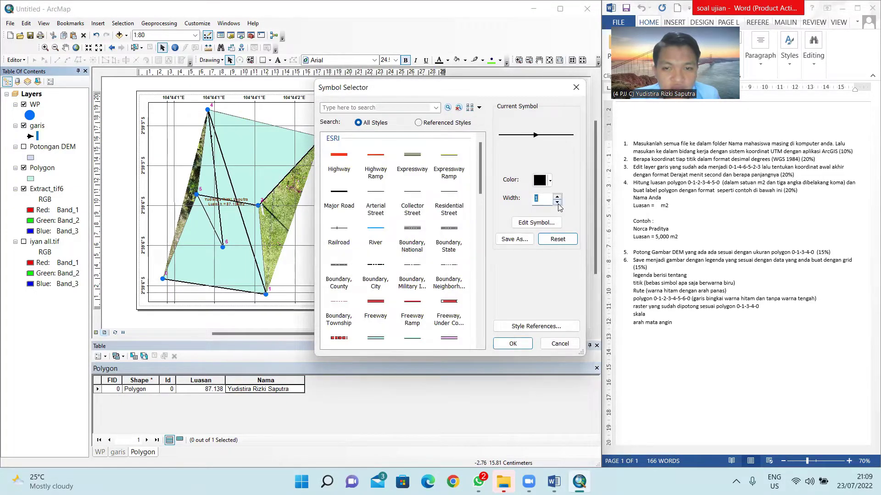
left_click(512, 344)
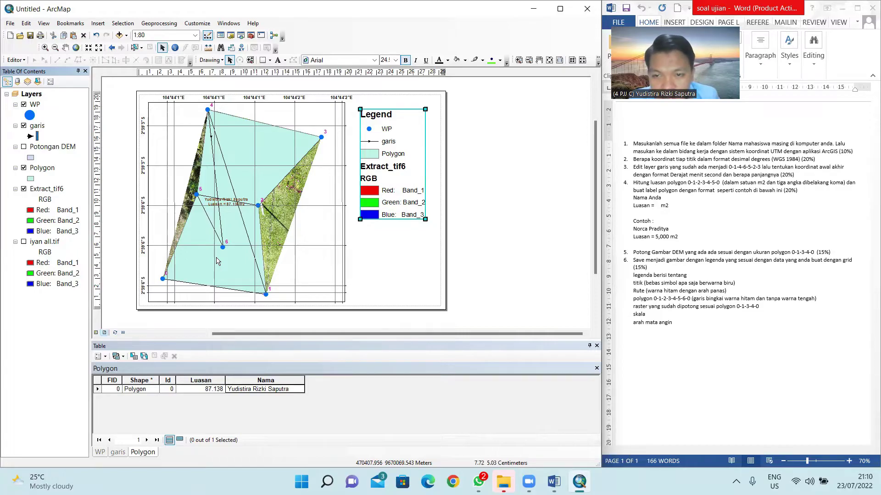
left_click(30, 179)
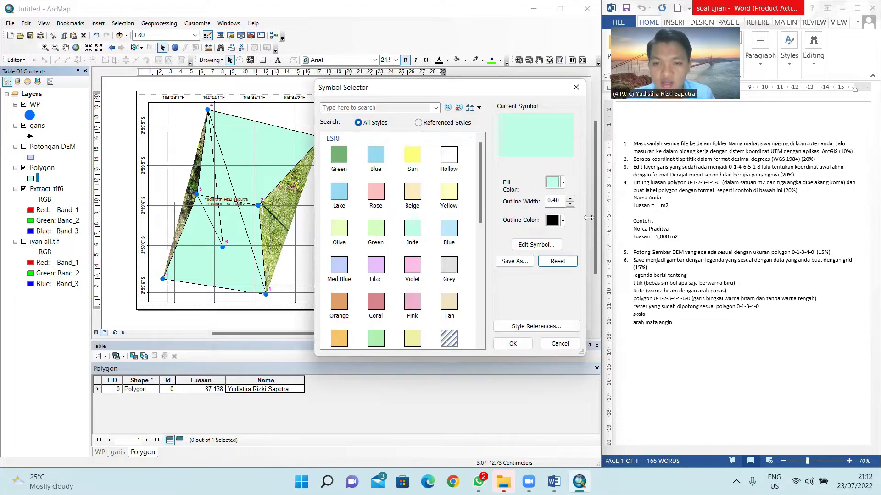
Step: Make the Polygon symbol hollow with no fill and a black outline of width 1
left_click(561, 183)
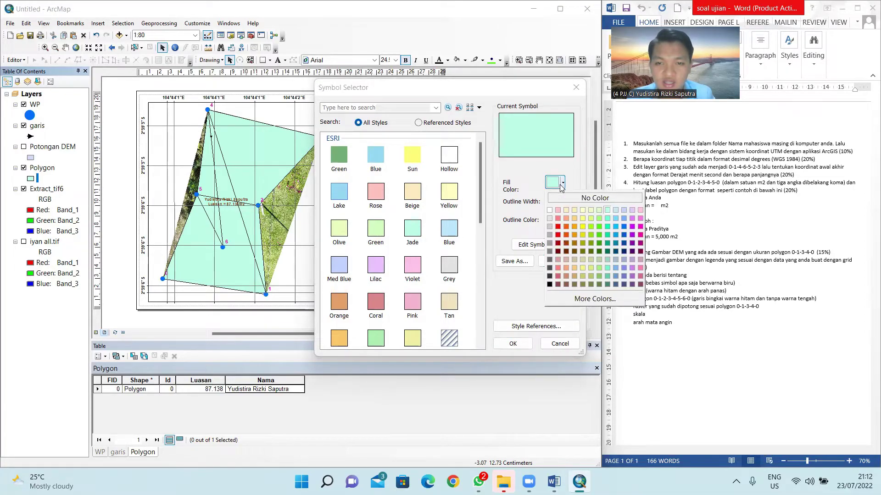
left_click(592, 198)
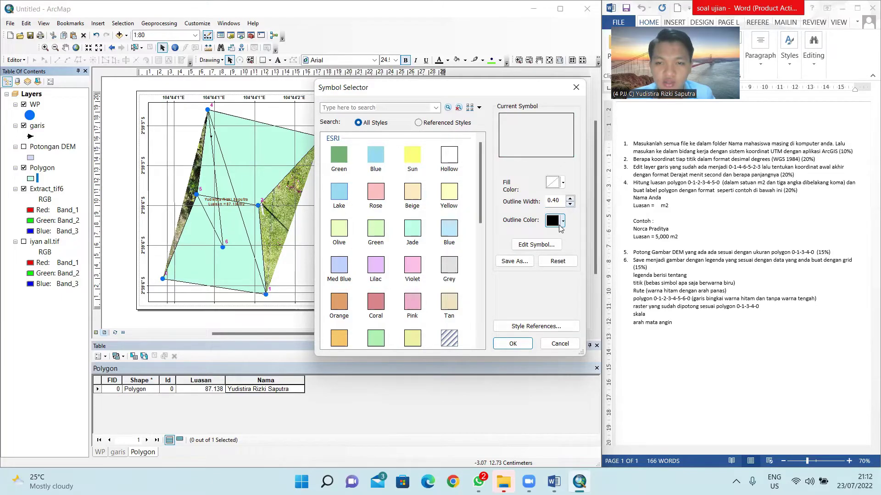
left_click(561, 225)
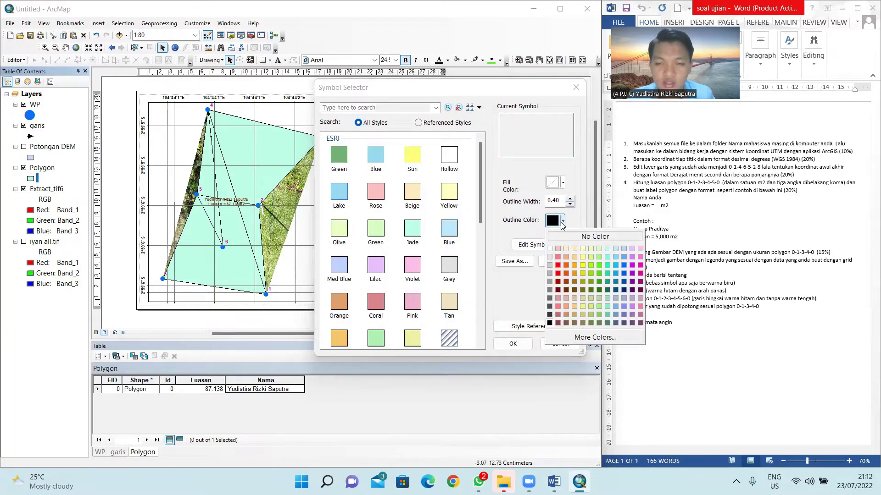
left_click(550, 323)
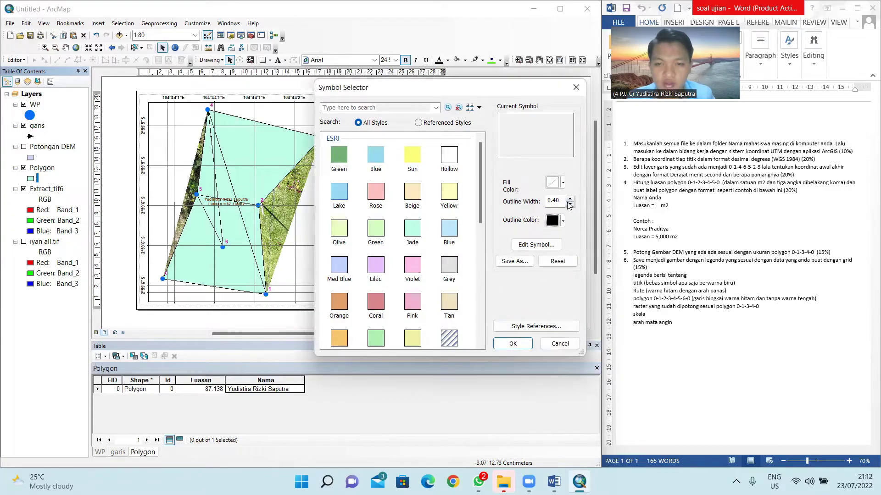
left_click(570, 199)
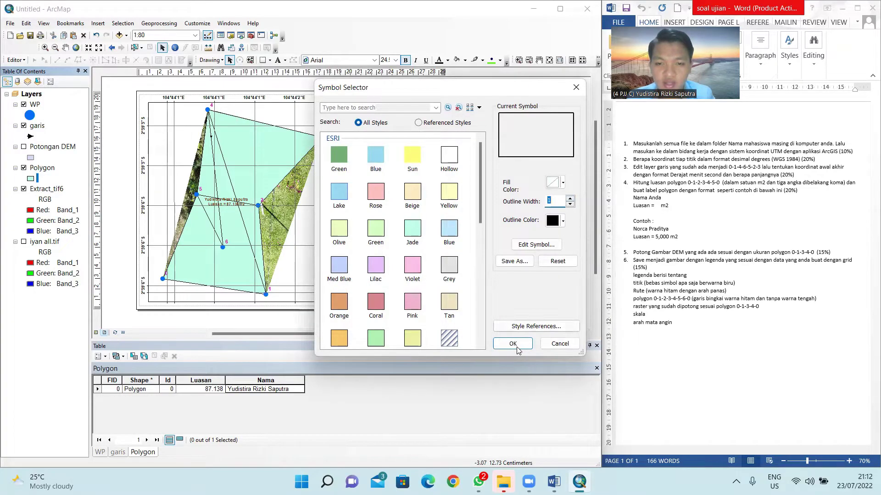
left_click(512, 344)
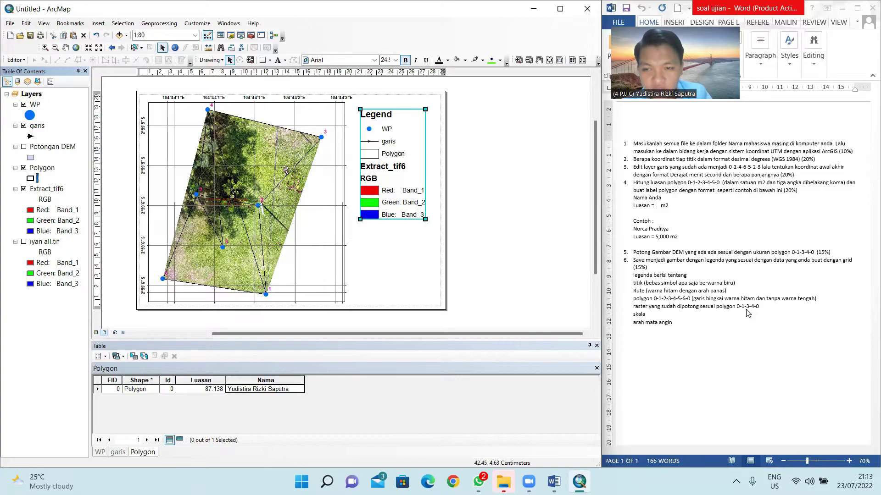
Step: Rename the Extract_tif6 layer to 'raster' in the Table of Contents
left_click(41, 190)
right_click(41, 190)
left_click(38, 189)
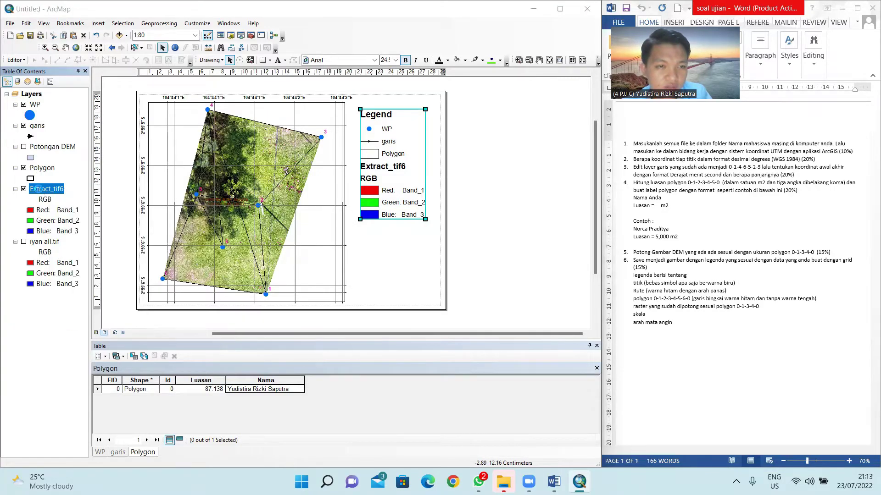
double_click(38, 189)
key("Escape")
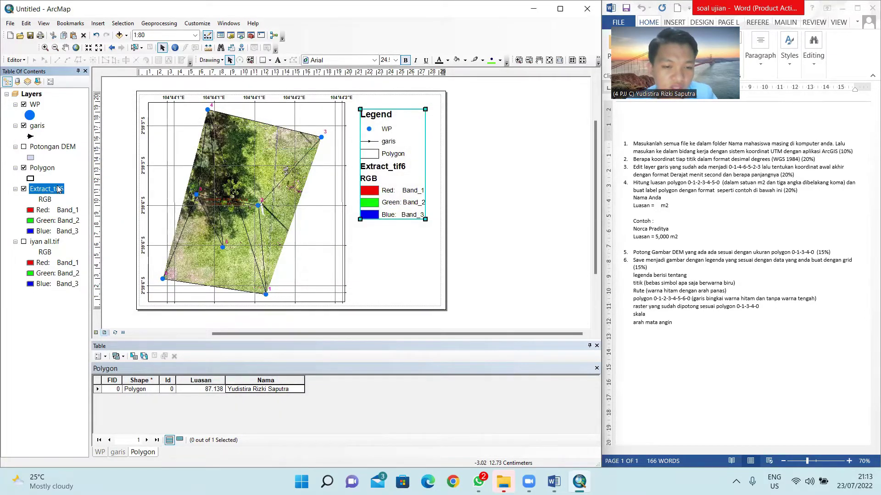
left_click(58, 186)
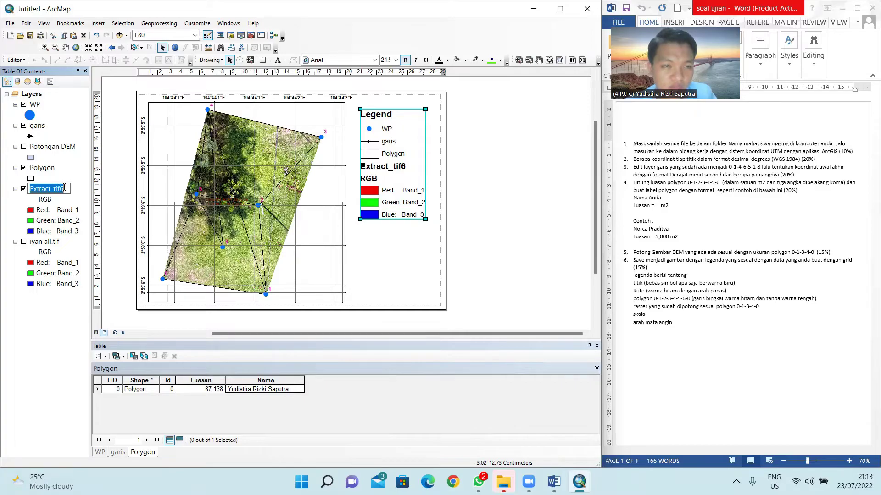
type("raster")
key("Return")
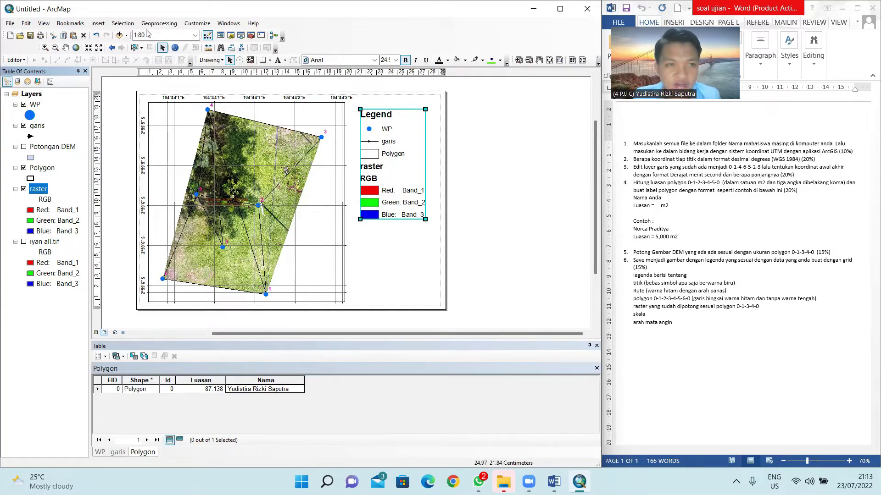
left_click(97, 23)
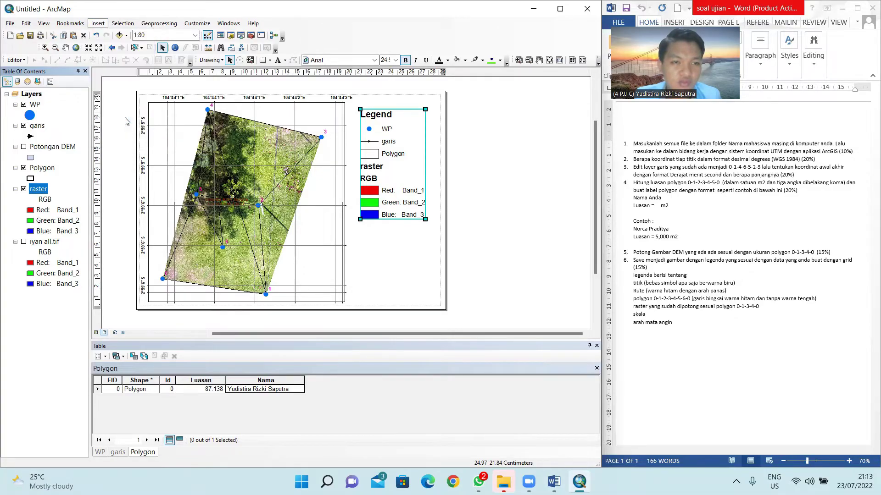
Step: Add a 1:80 scale text, enlarge it and place it below the legend
left_click(115, 119)
double_click(94, 55)
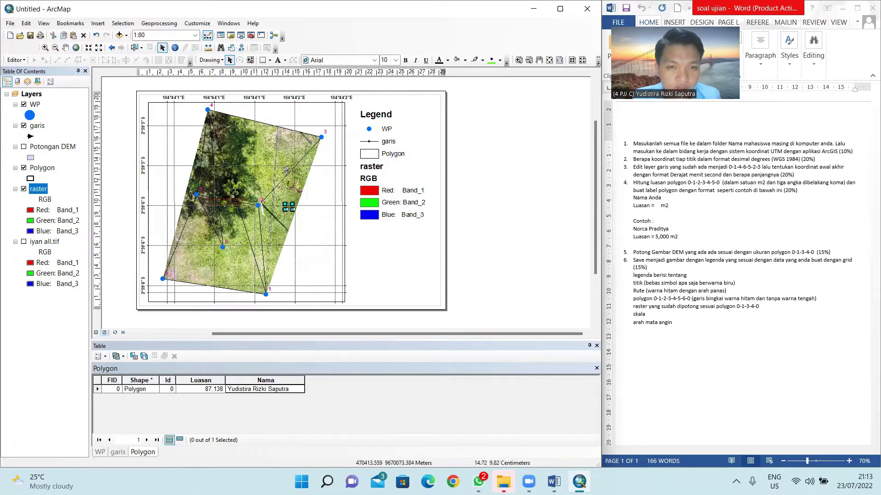
left_click_drag(293, 210, 315, 239)
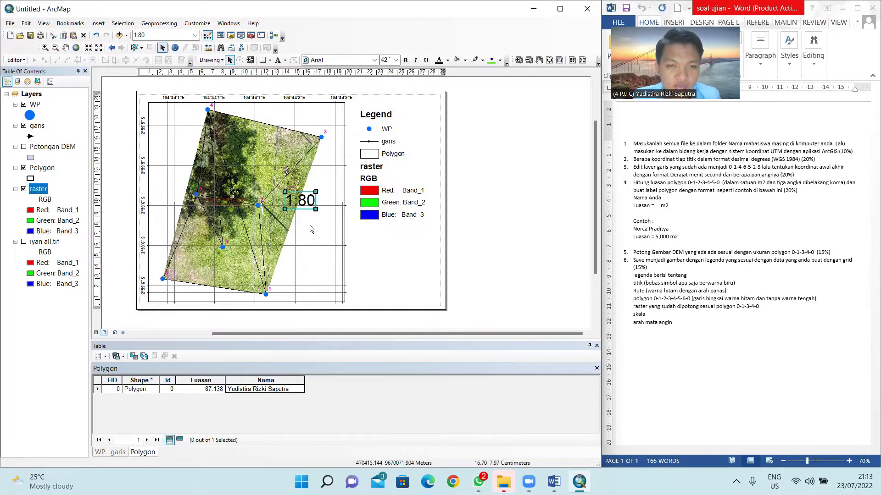
left_click_drag(305, 209, 376, 245)
Step: Add an alternating scale bar and place it beneath the 1:80 text
left_click(98, 24)
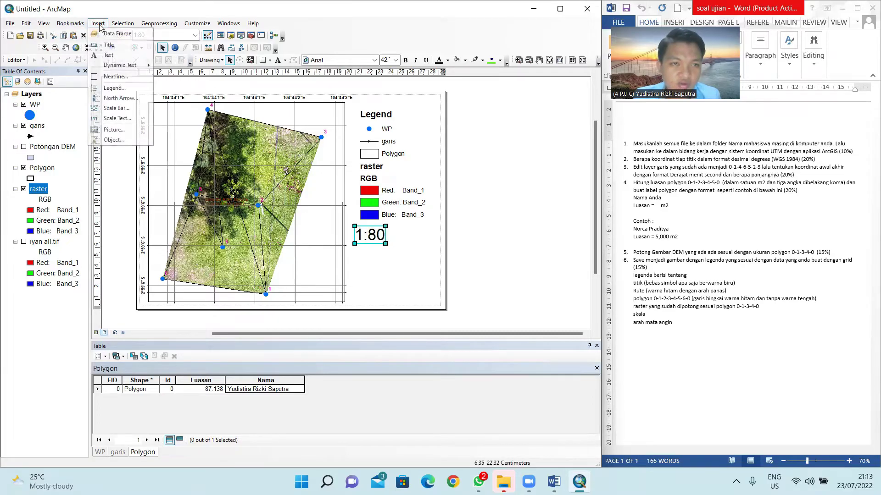
left_click(116, 109)
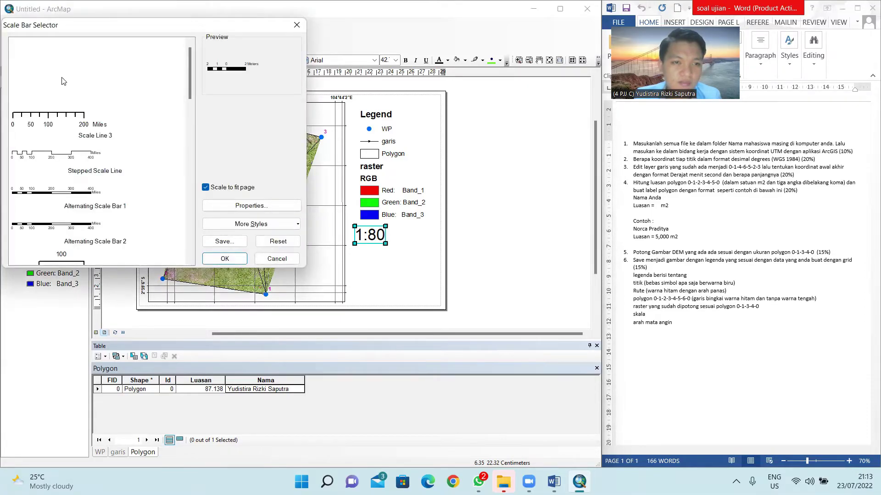
double_click(62, 202)
mouse_move(343, 205)
left_mouse_down()
mouse_move(406, 265)
mouse_move(398, 255)
mouse_move(438, 265)
mouse_move(442, 255)
left_mouse_up()
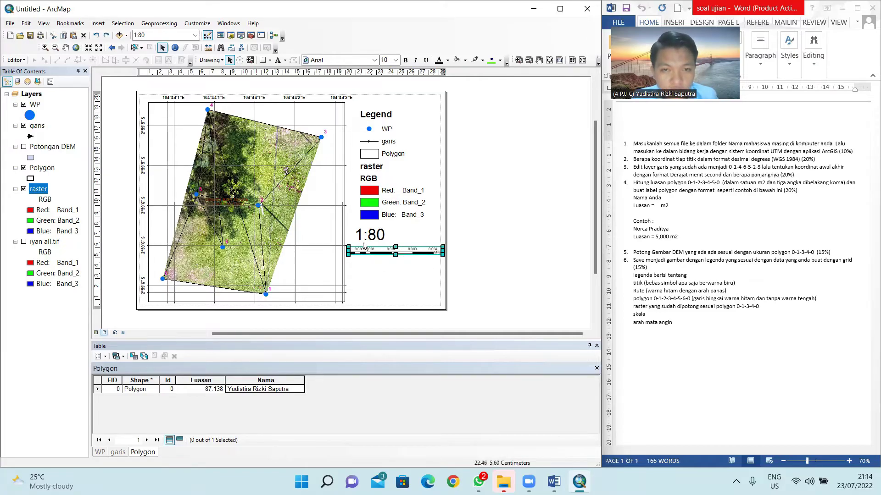
Step: Narrow the map frame to make room for the elements beside it
left_click(343, 209)
left_click_drag(343, 201, 331, 203)
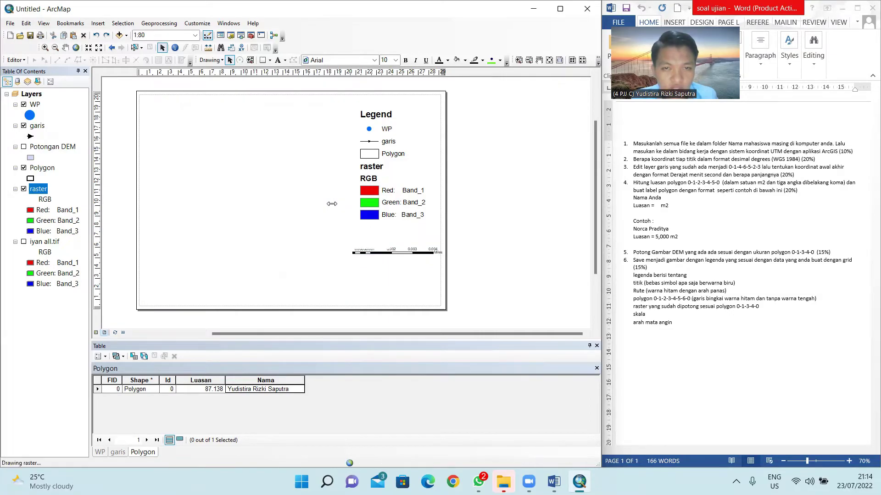
left_click(390, 250)
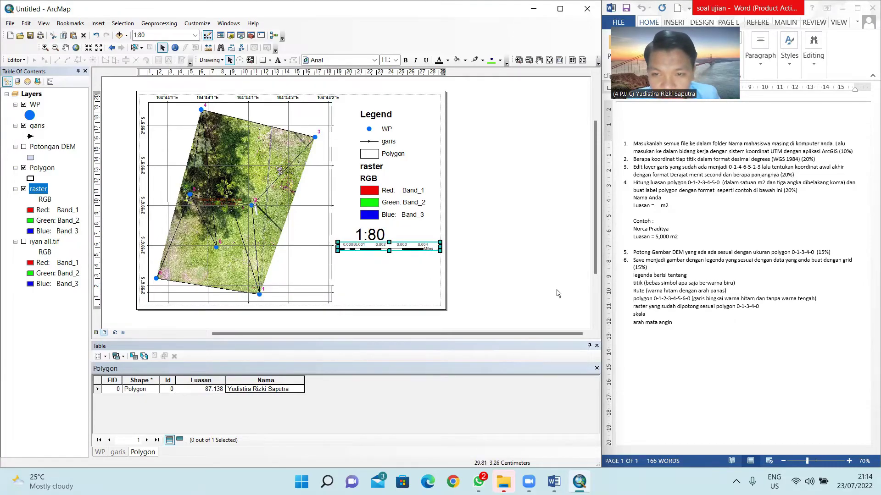
left_click(98, 24)
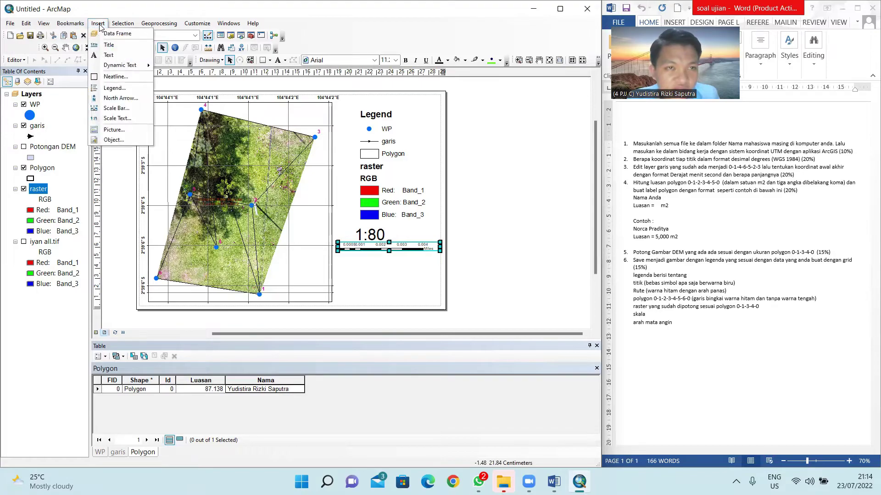
Step: Insert an ESRI North 13 north arrow, enlarged and placed below the scale bar
left_click(122, 98)
scroll(130, 97, "down", 3)
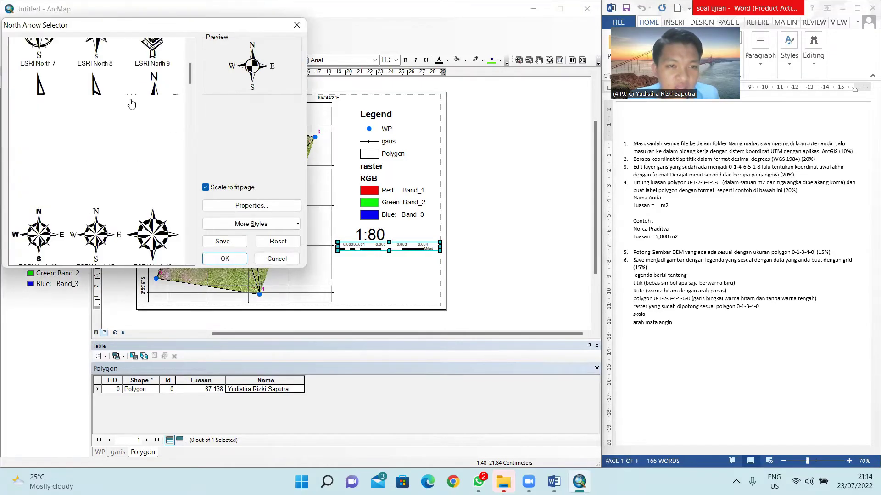
left_click(47, 185)
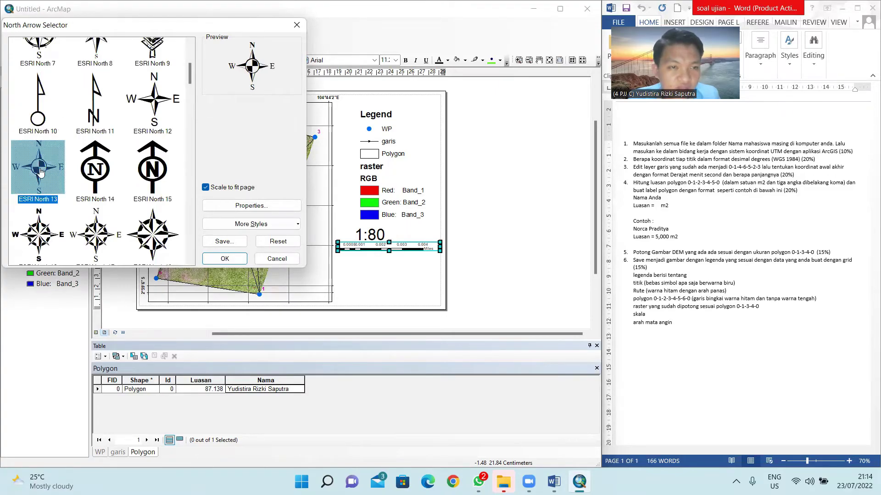
left_click(224, 259)
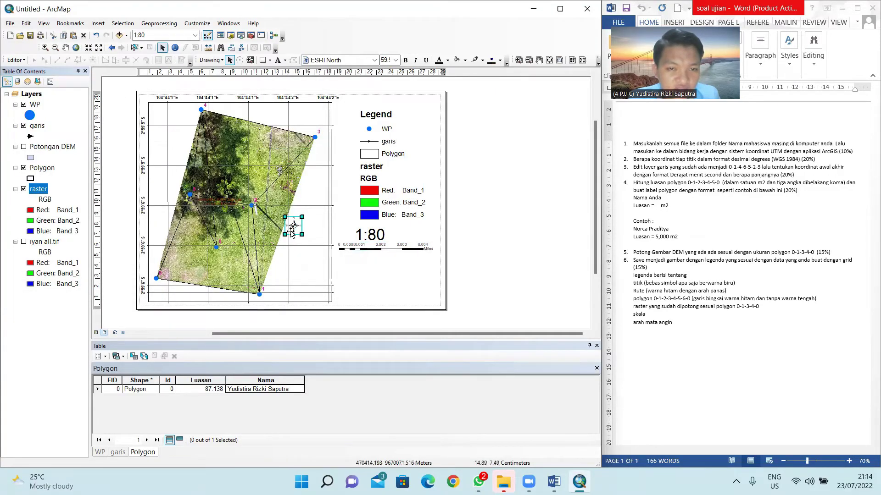
left_click_drag(293, 225, 396, 298)
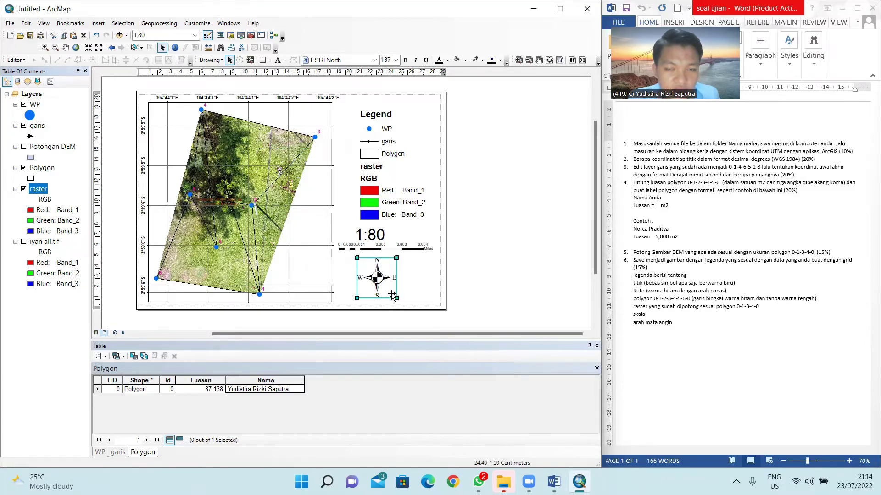
left_click(502, 295)
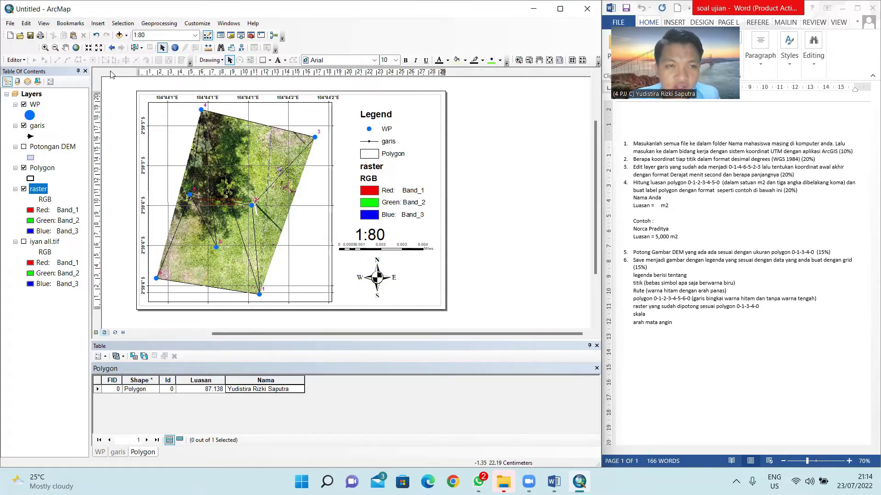
Step: Export the layout as a PNG named Untitled at 1000 dpi into the Practice folder
left_click(8, 23)
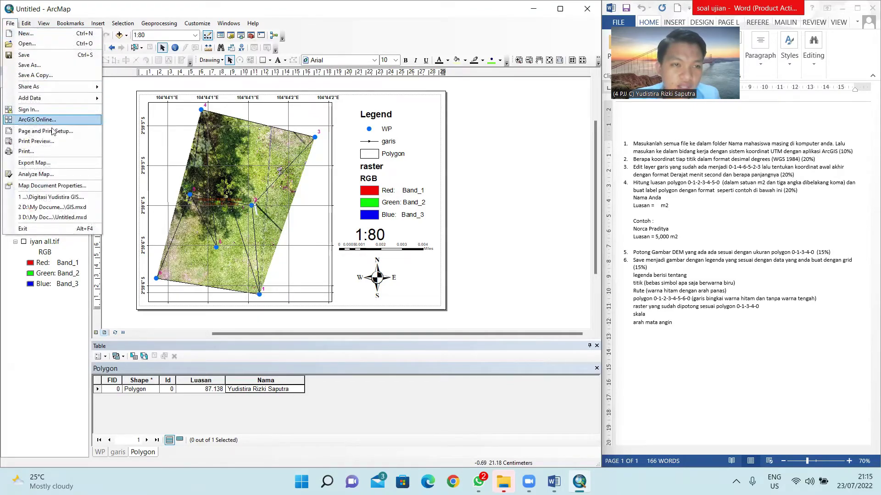
left_click(33, 162)
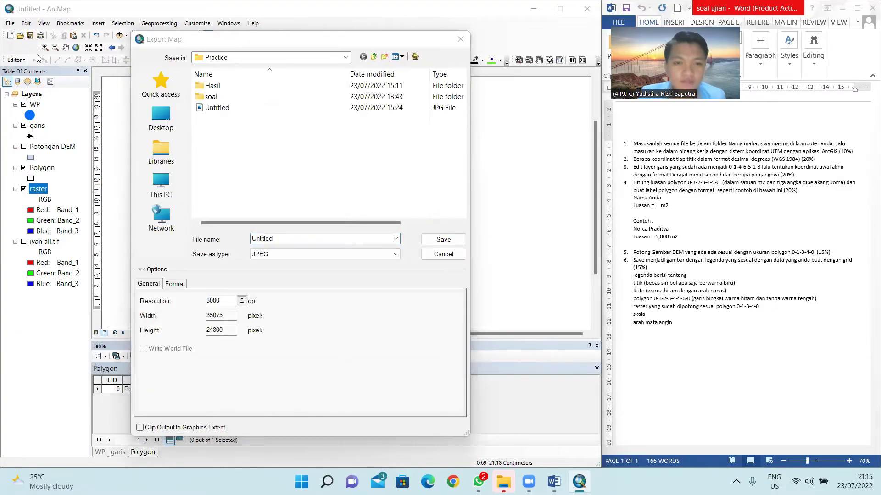
left_click(275, 255)
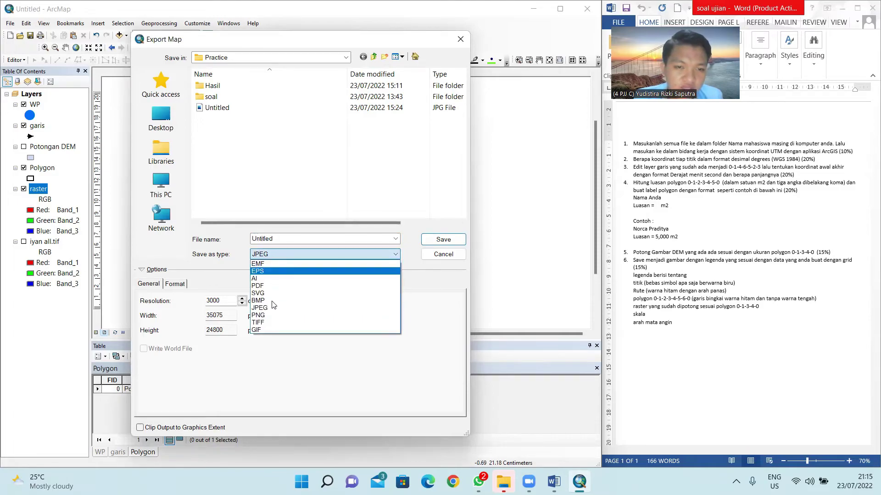
left_click(264, 315)
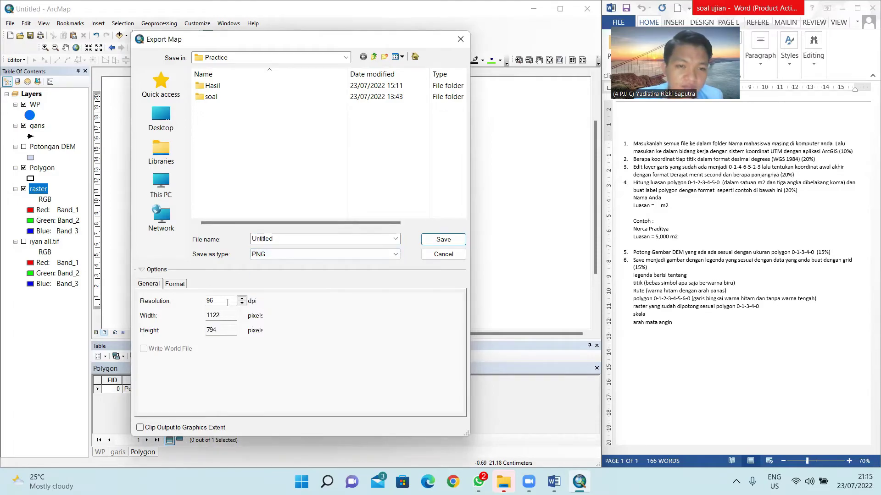
double_click(231, 302)
type("1000")
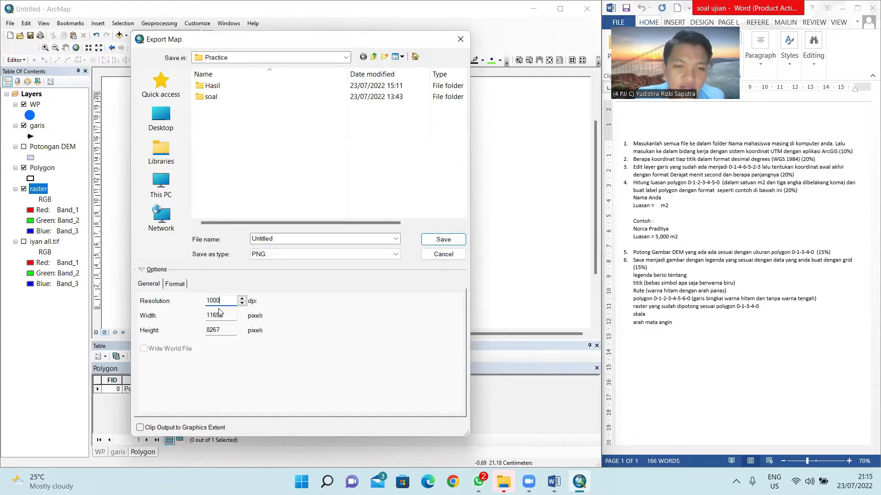
left_click_drag(235, 301, 200, 298)
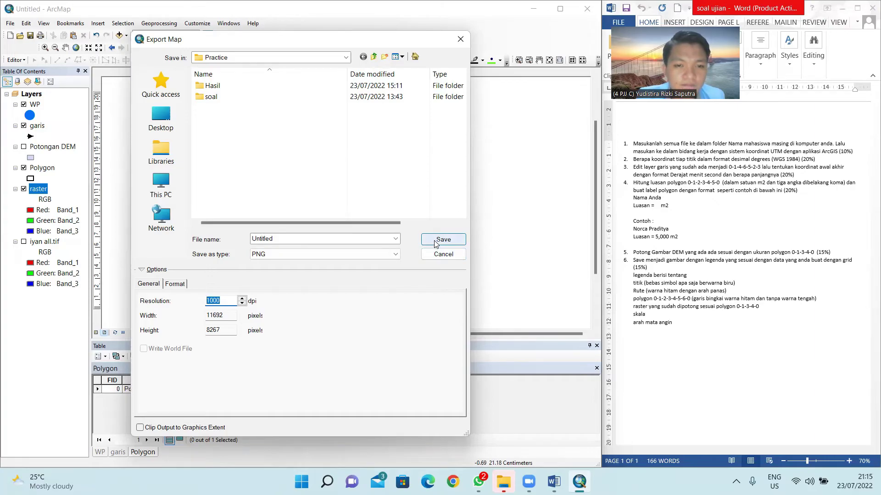
left_click(460, 39)
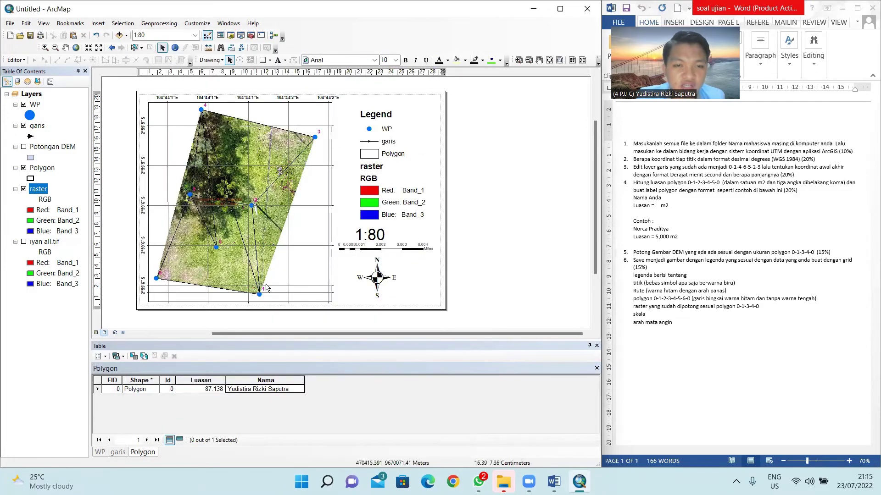